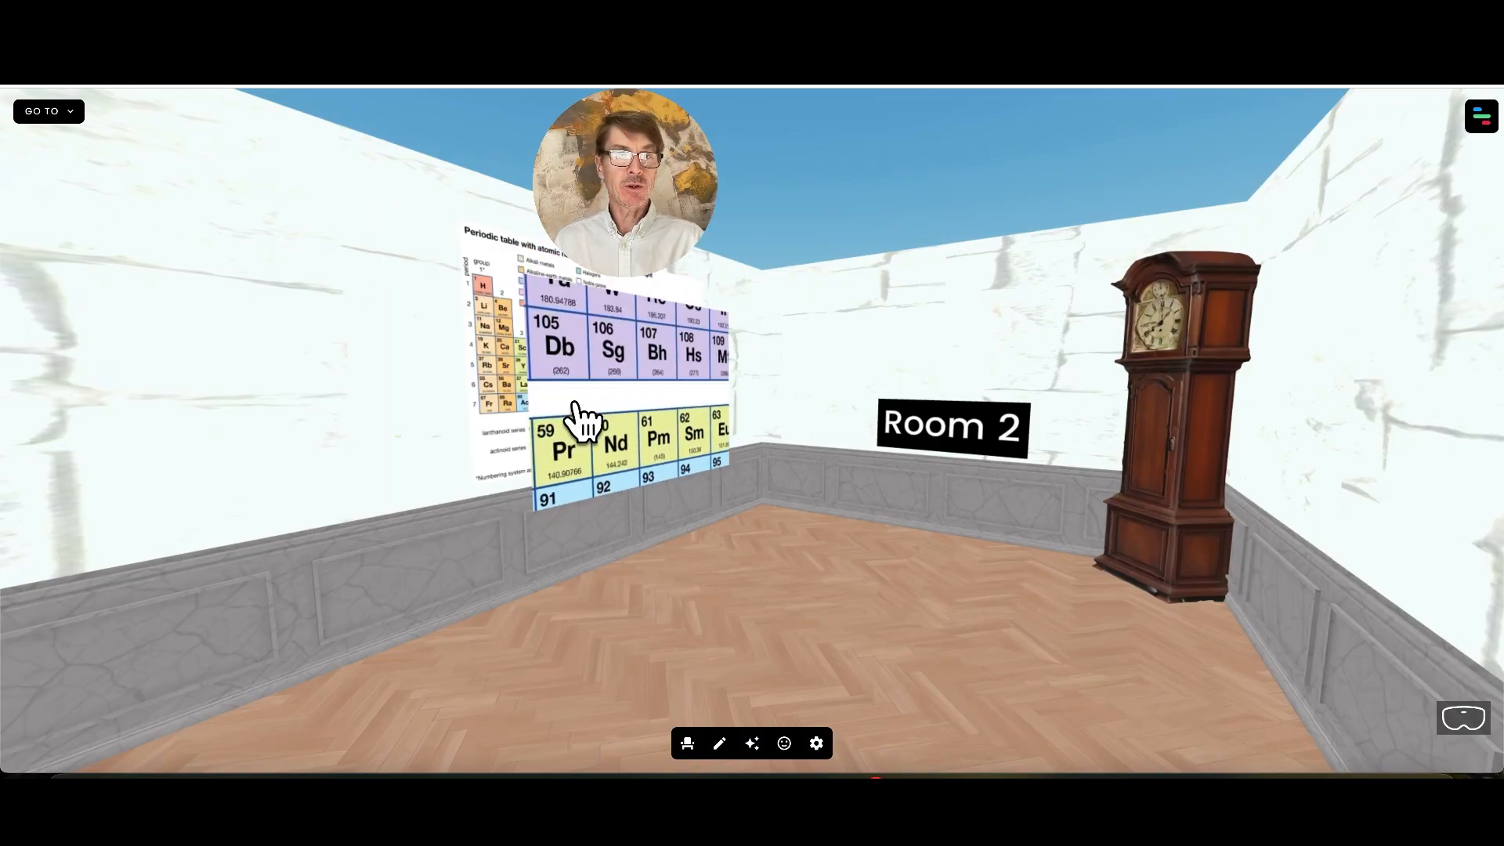
# Examine the periodic table poster's options and look around Room 2
pyautogui.click(556, 388)
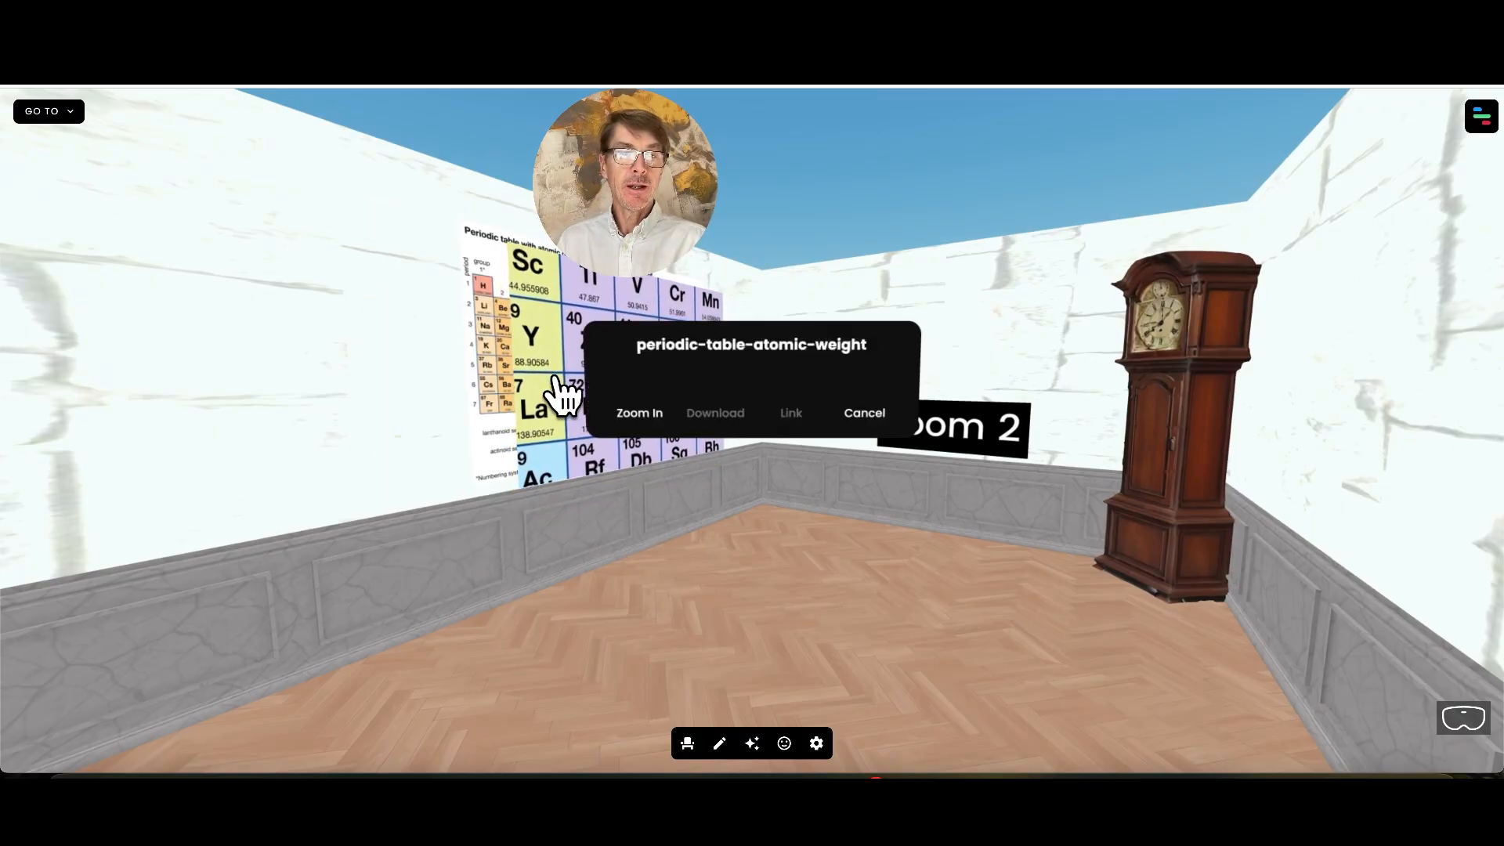
pyautogui.click(636, 387)
pyautogui.click(1286, 486)
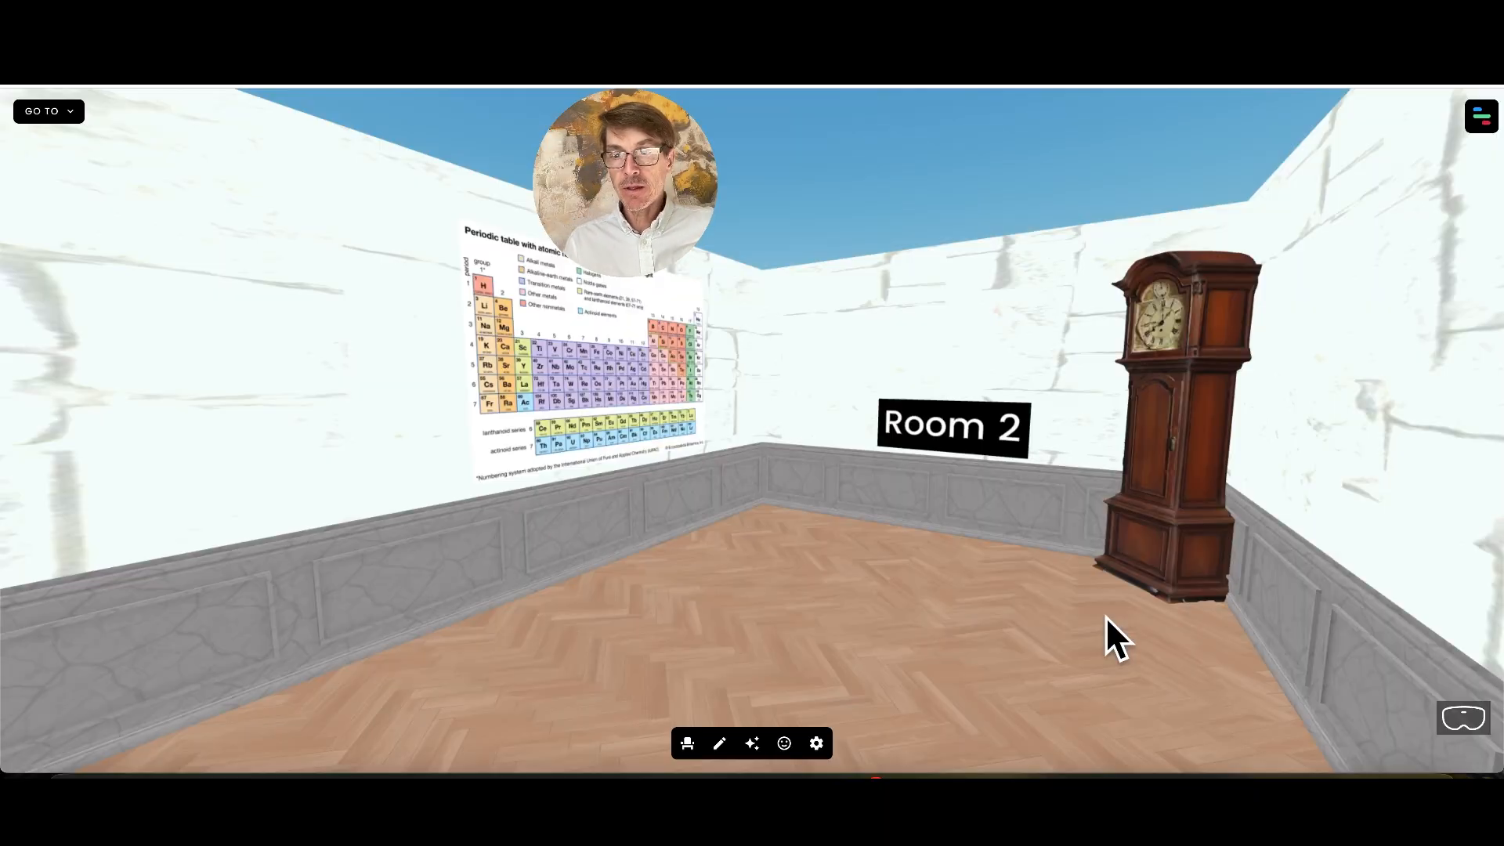
pyautogui.press('Right')
pyautogui.press('Down')
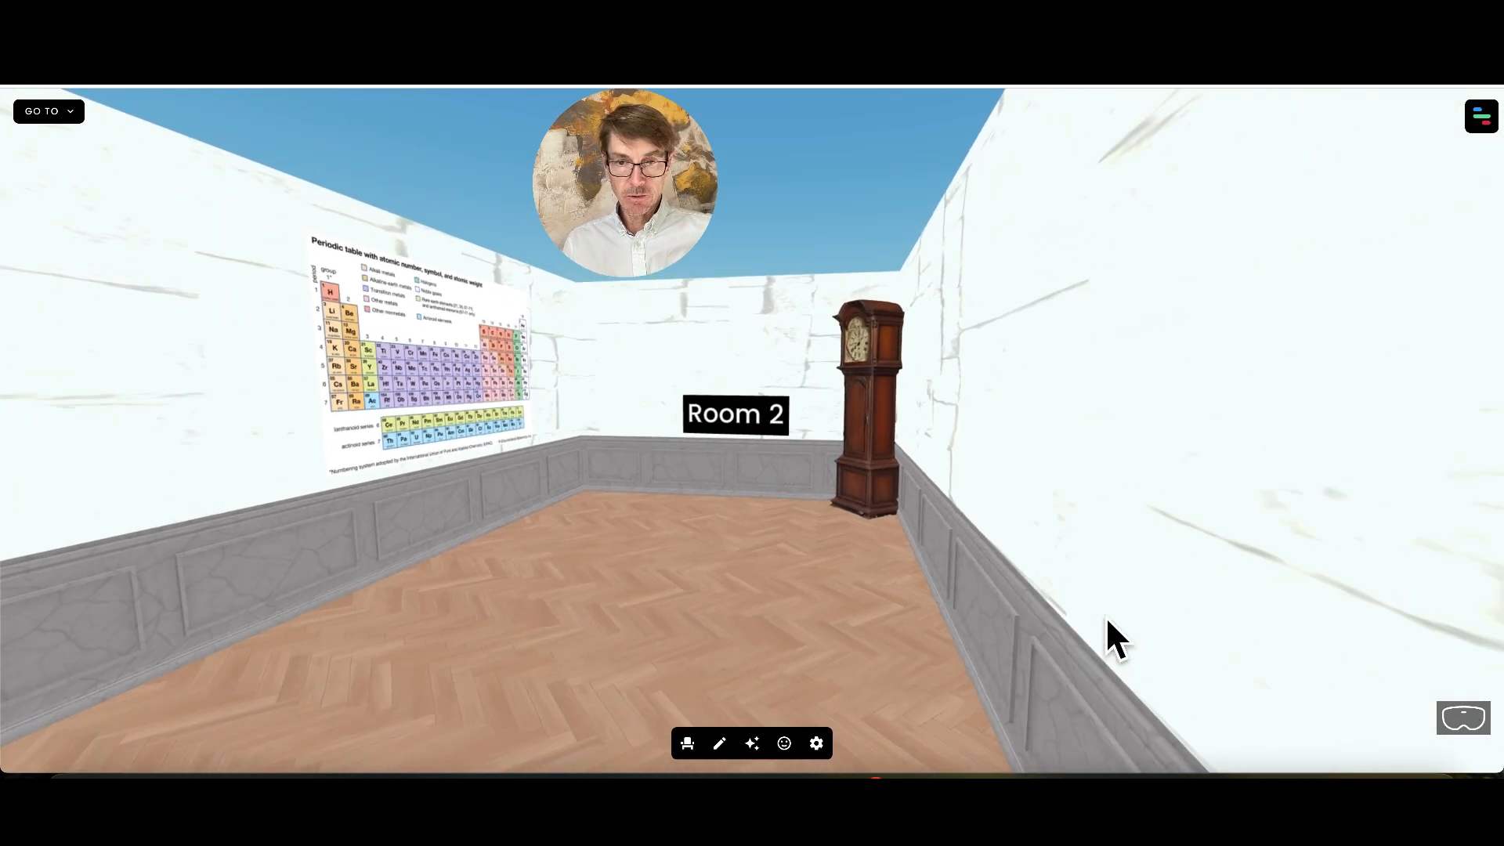
pyautogui.press('Left')
pyautogui.press('Up')
pyautogui.press('q')
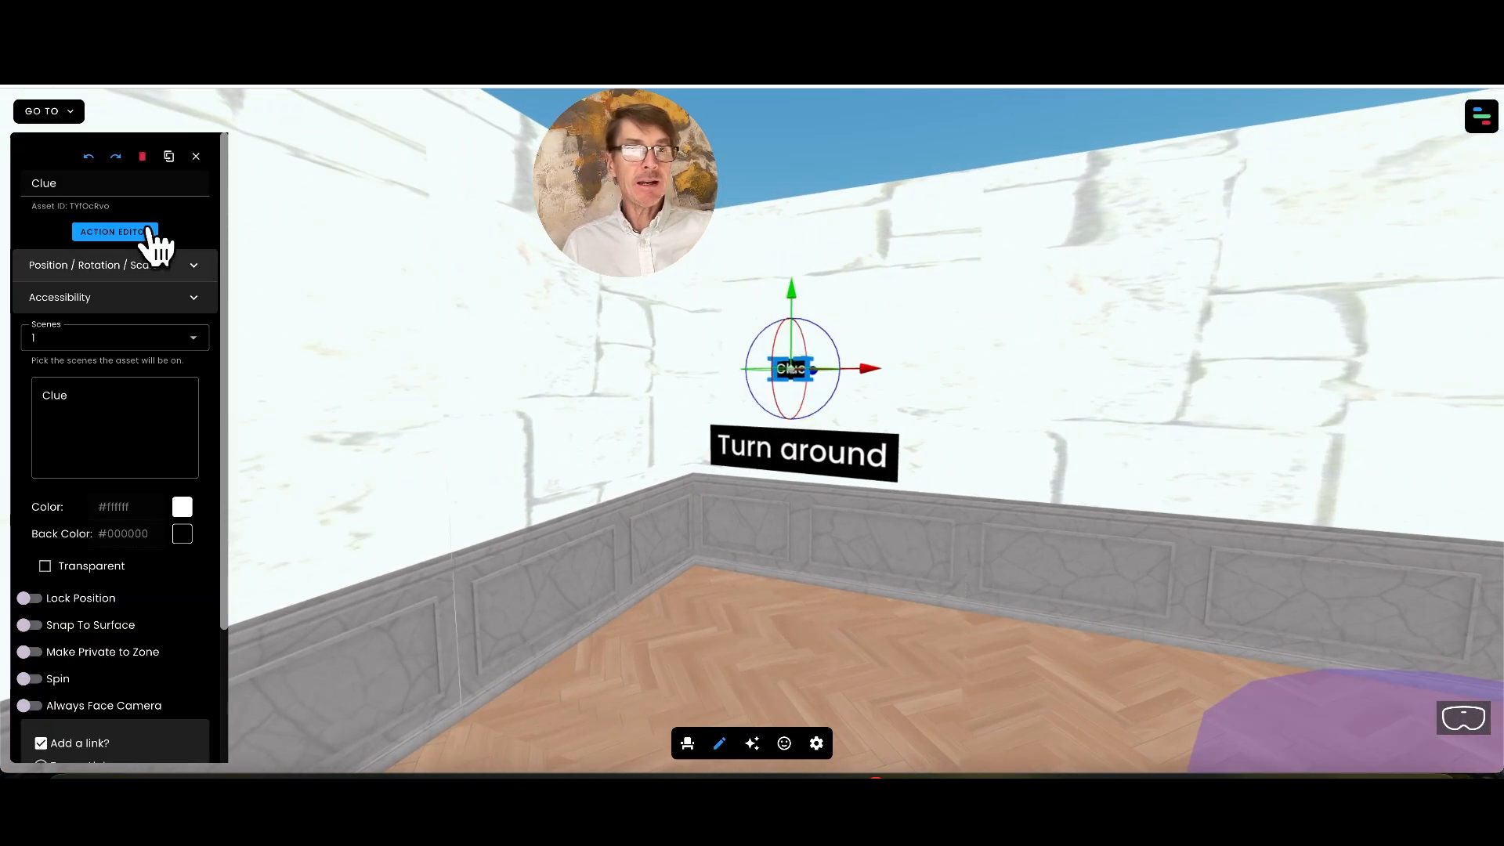
# Open the interactions editor for the Clue text label in edit mode
pyautogui.click(720, 746)
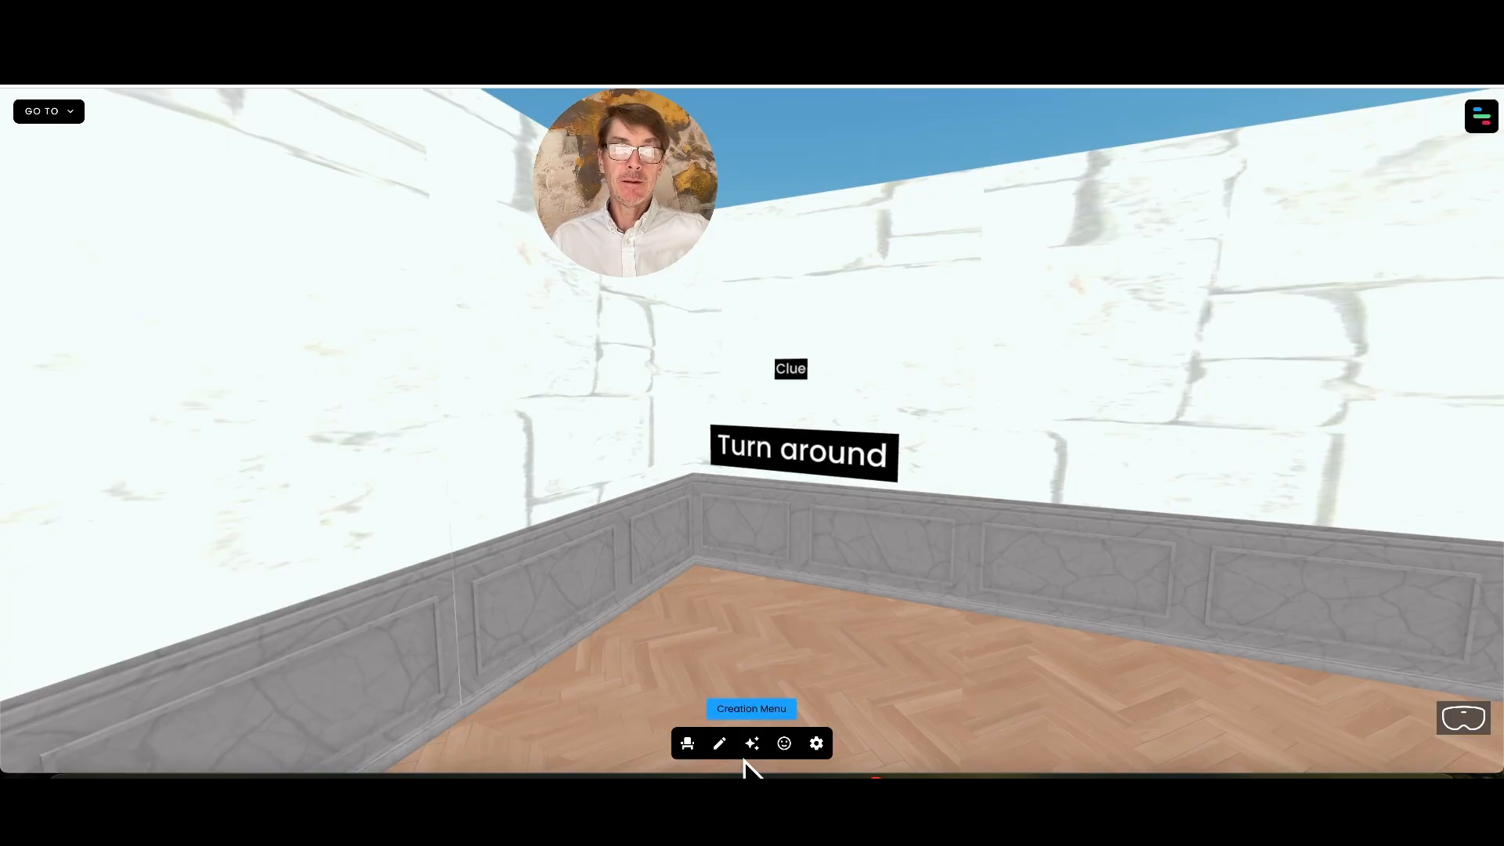
pyautogui.click(720, 744)
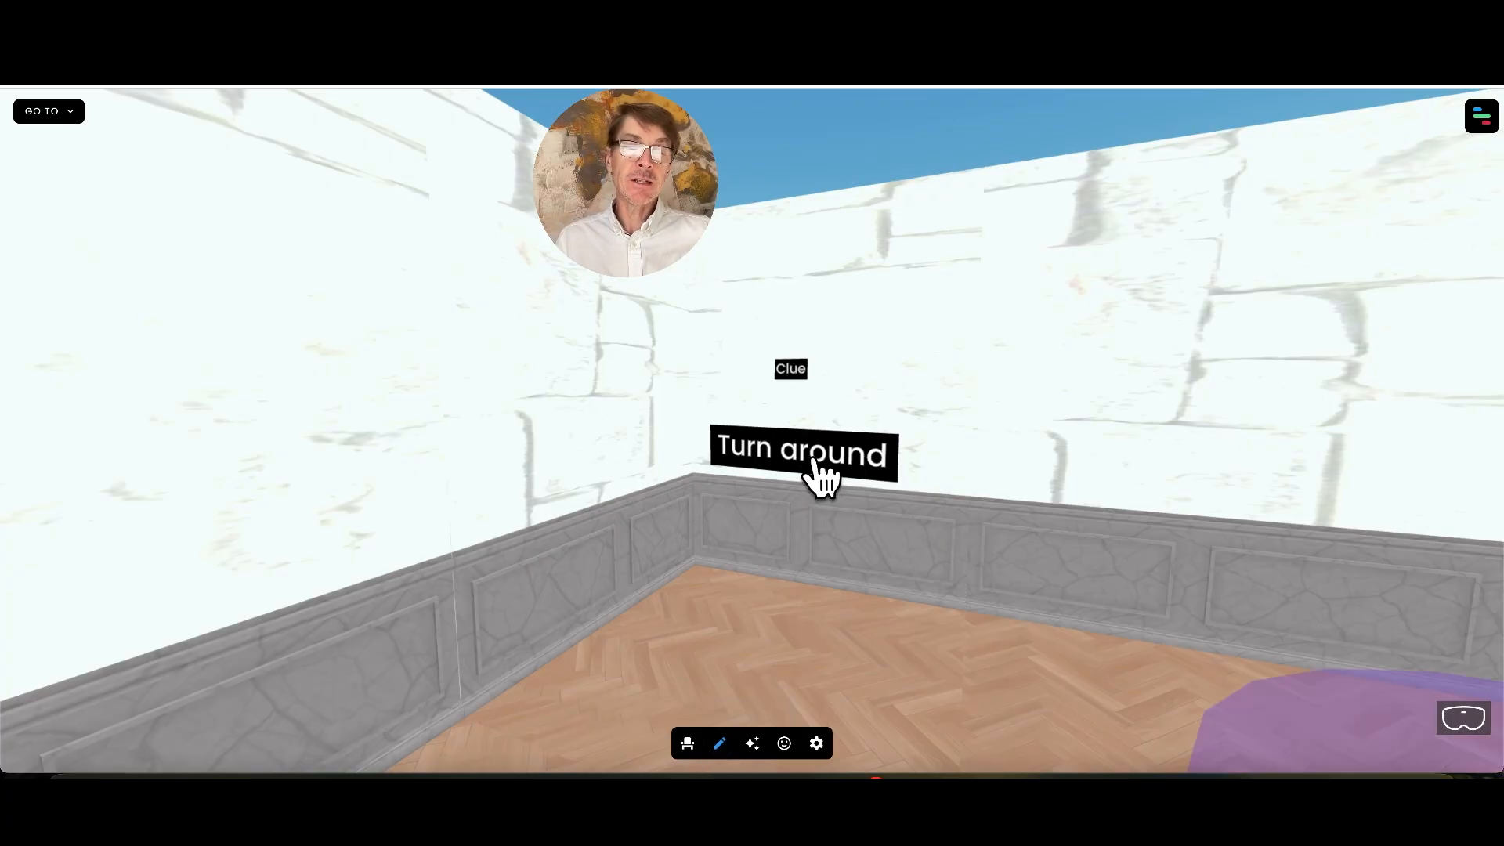
pyautogui.click(815, 464)
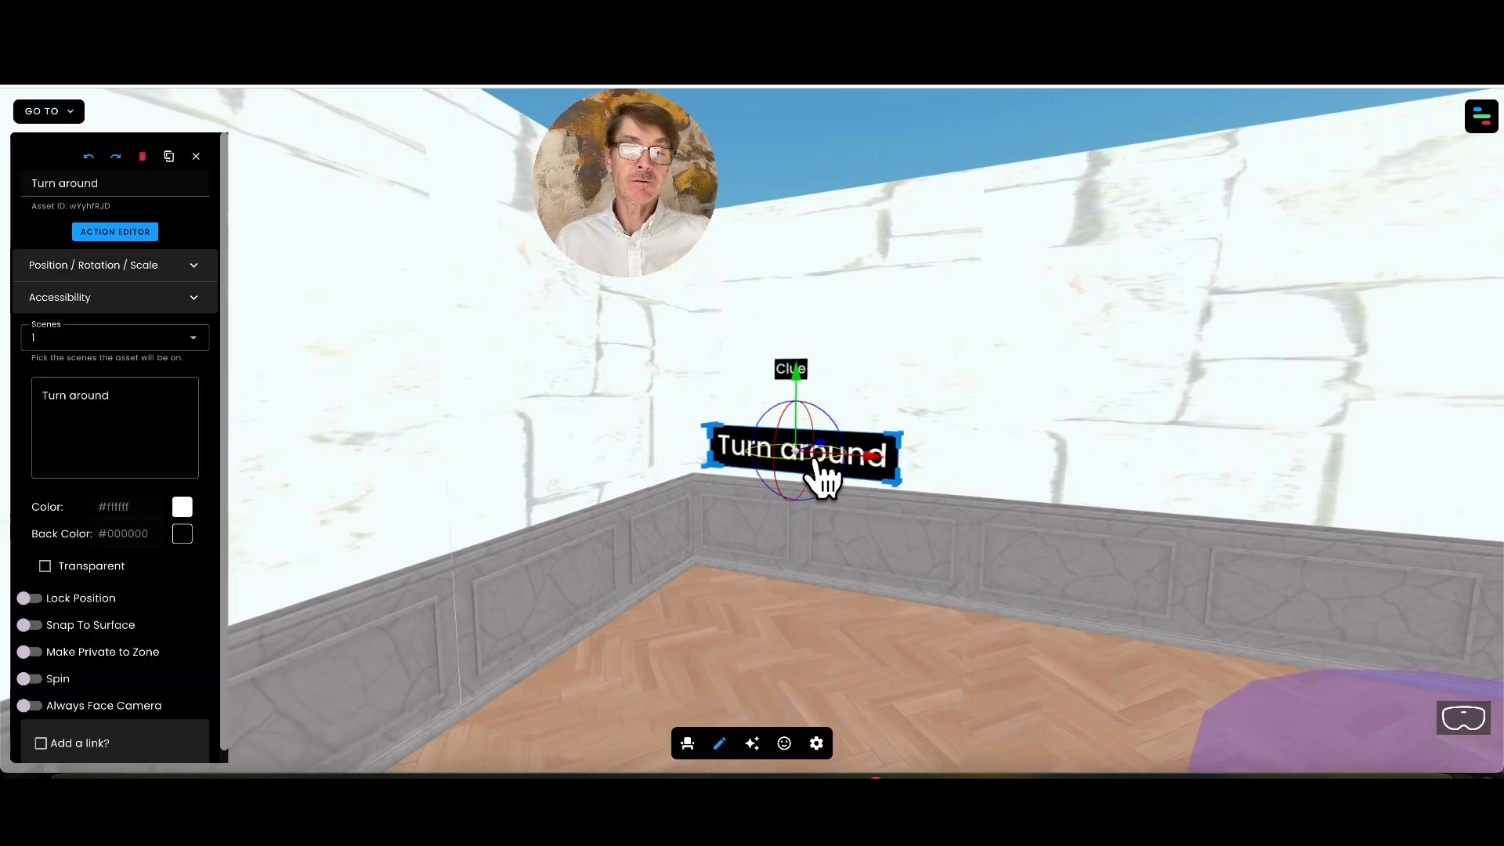
pyautogui.click(800, 370)
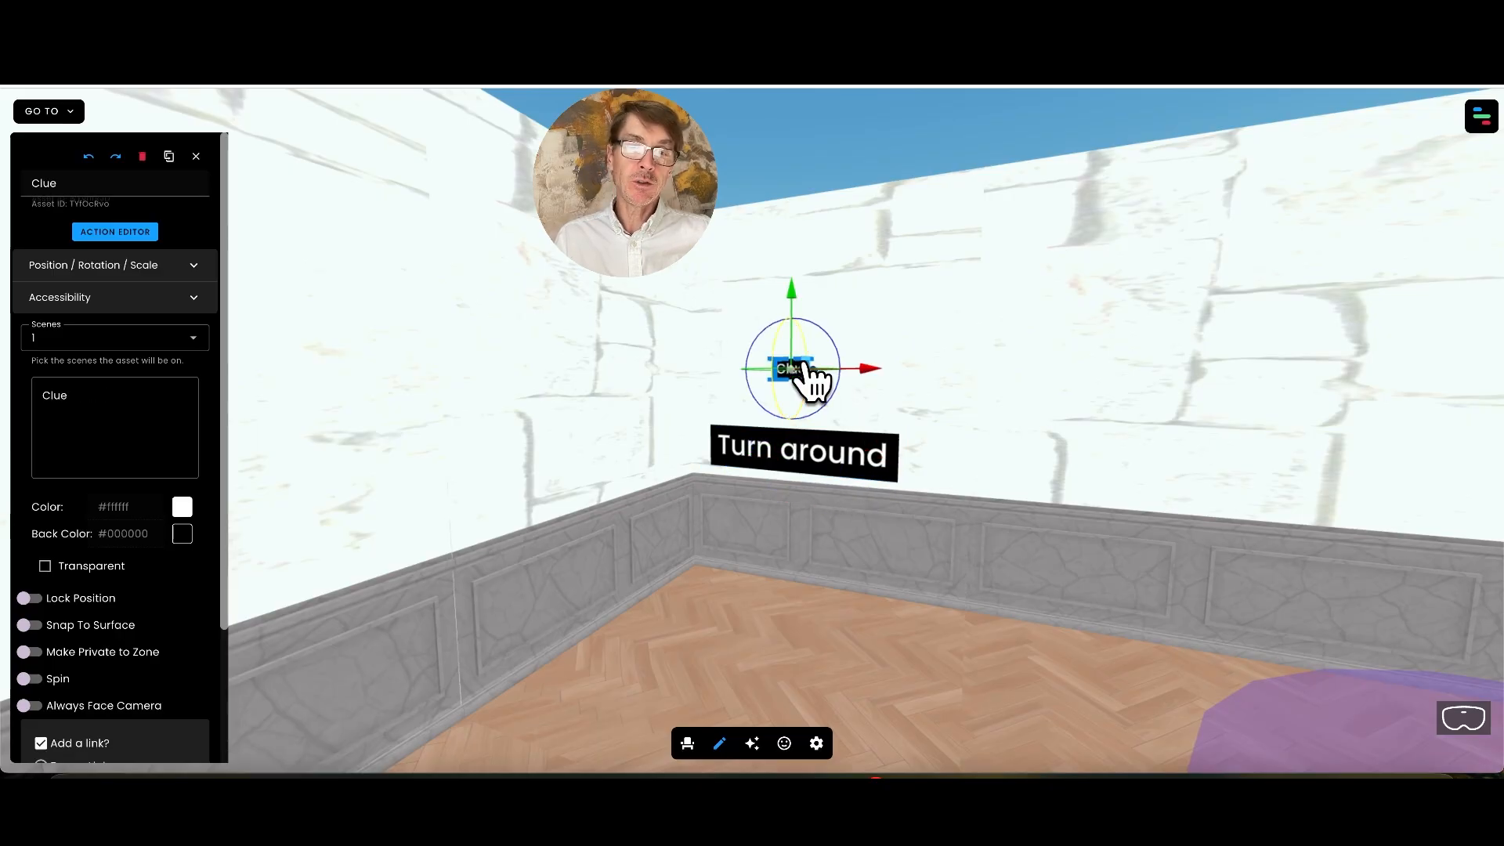
pyautogui.click(115, 233)
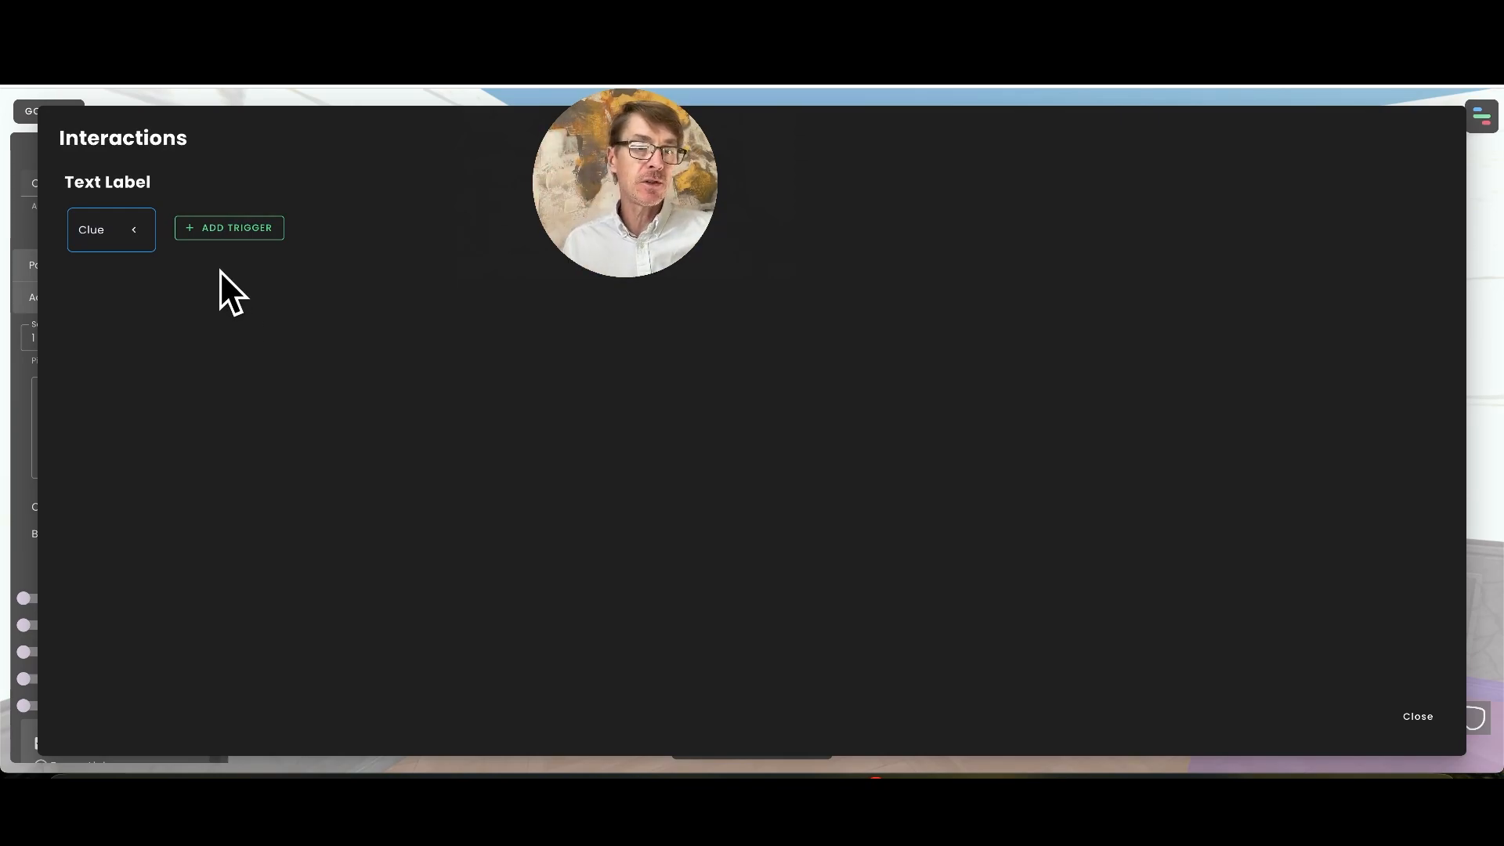
# Add a Click/Tap trigger to the Clue text label
pyautogui.click(238, 229)
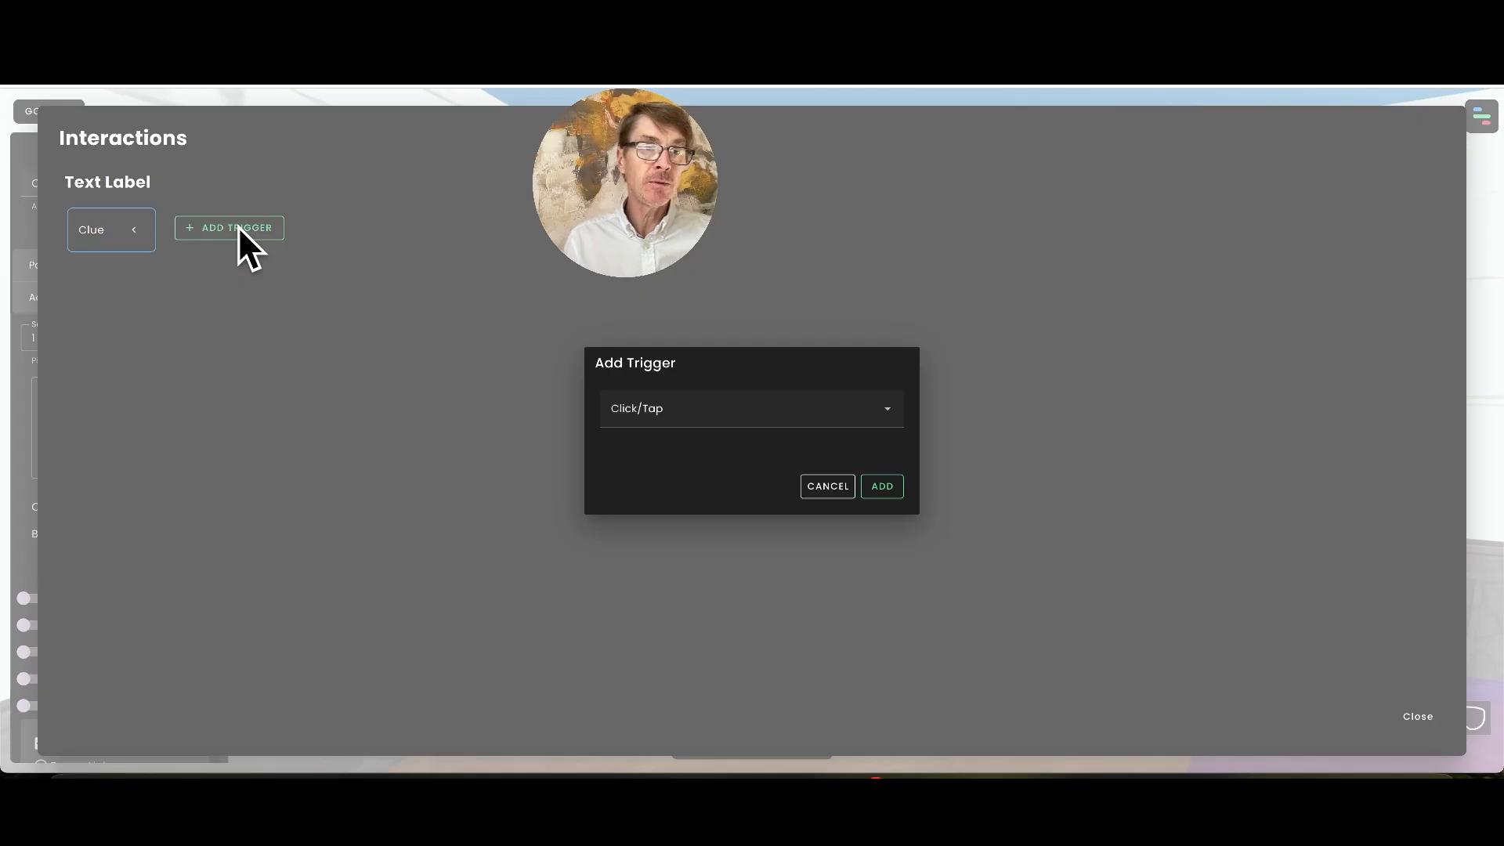
pyautogui.click(771, 427)
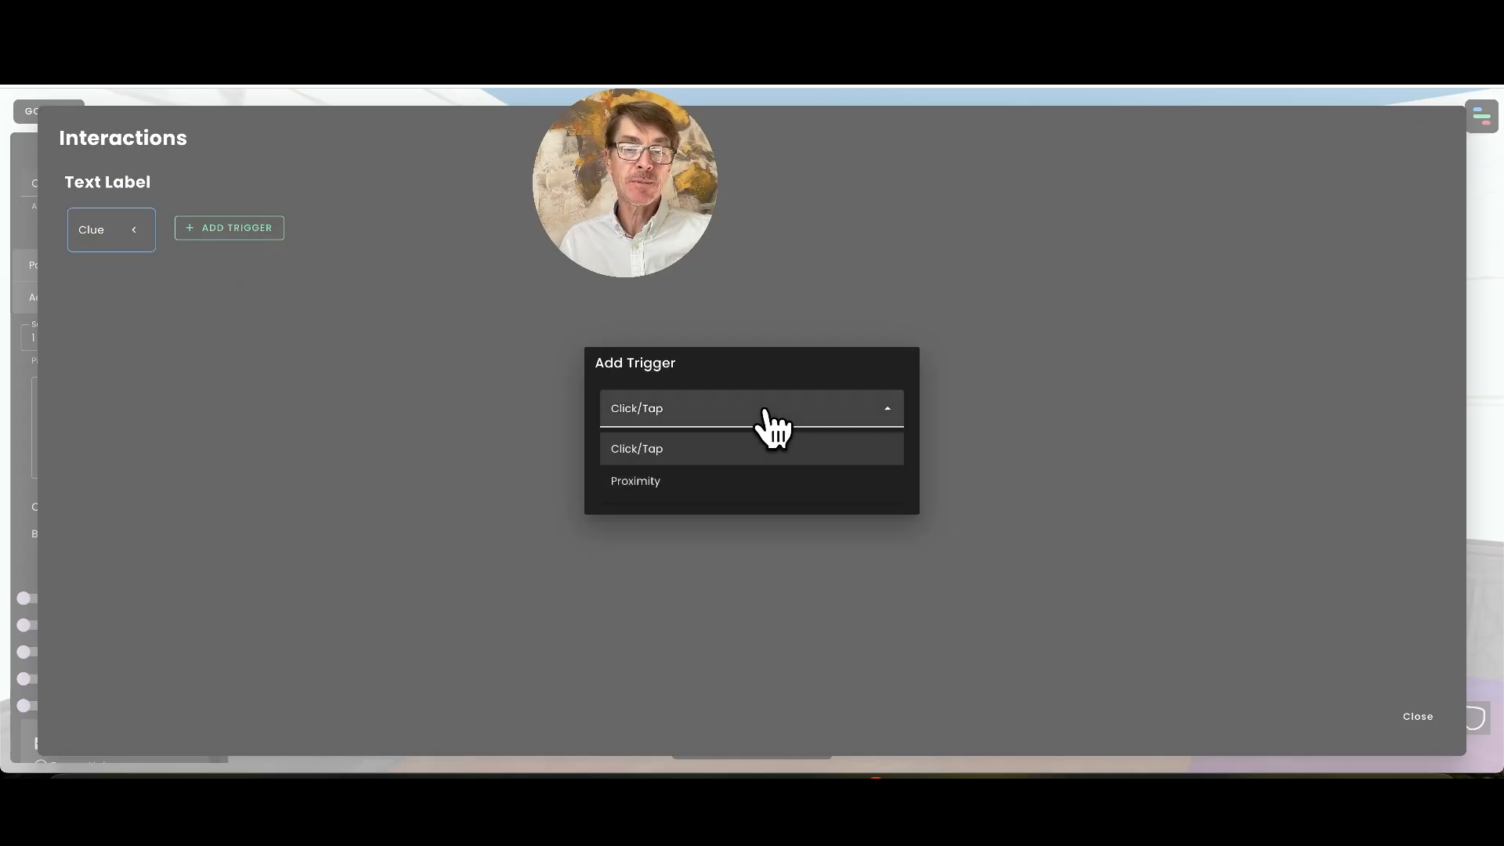
pyautogui.click(649, 449)
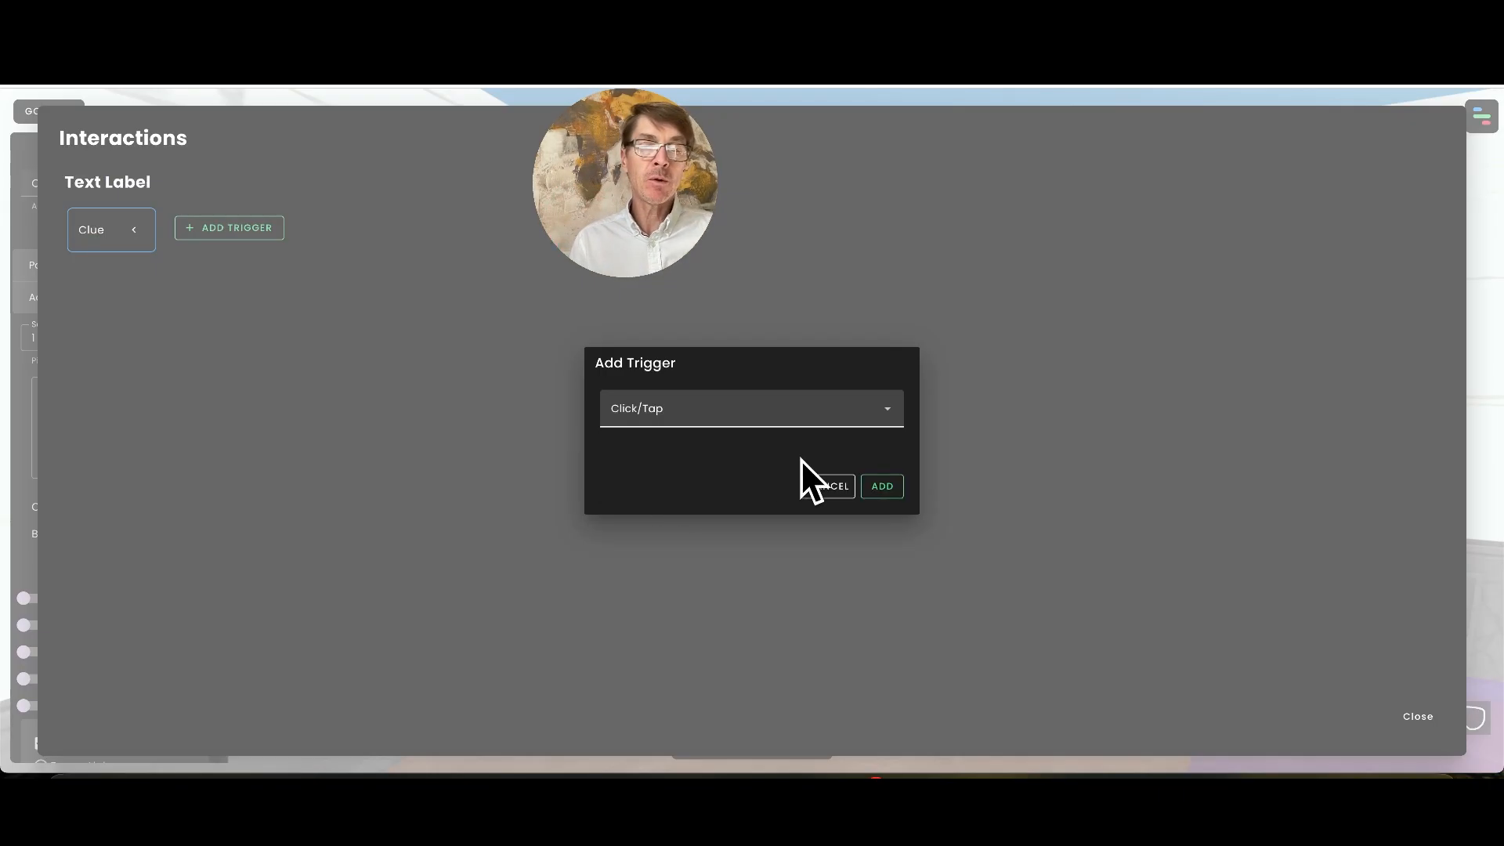
pyautogui.click(897, 505)
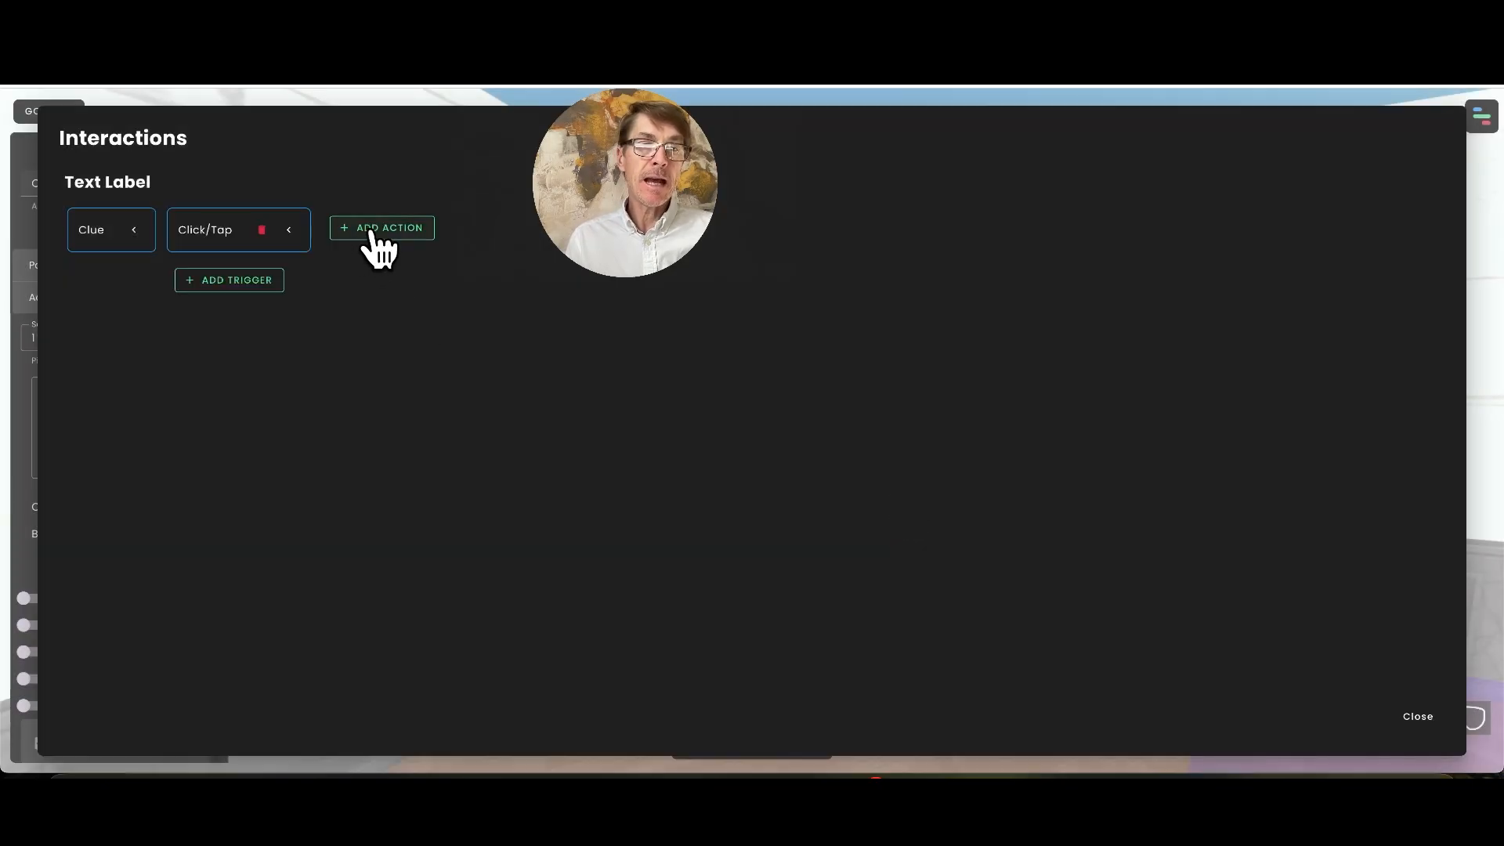
# Add a Set Property action to the Click/Tap trigger and make it local only
pyautogui.click(372, 232)
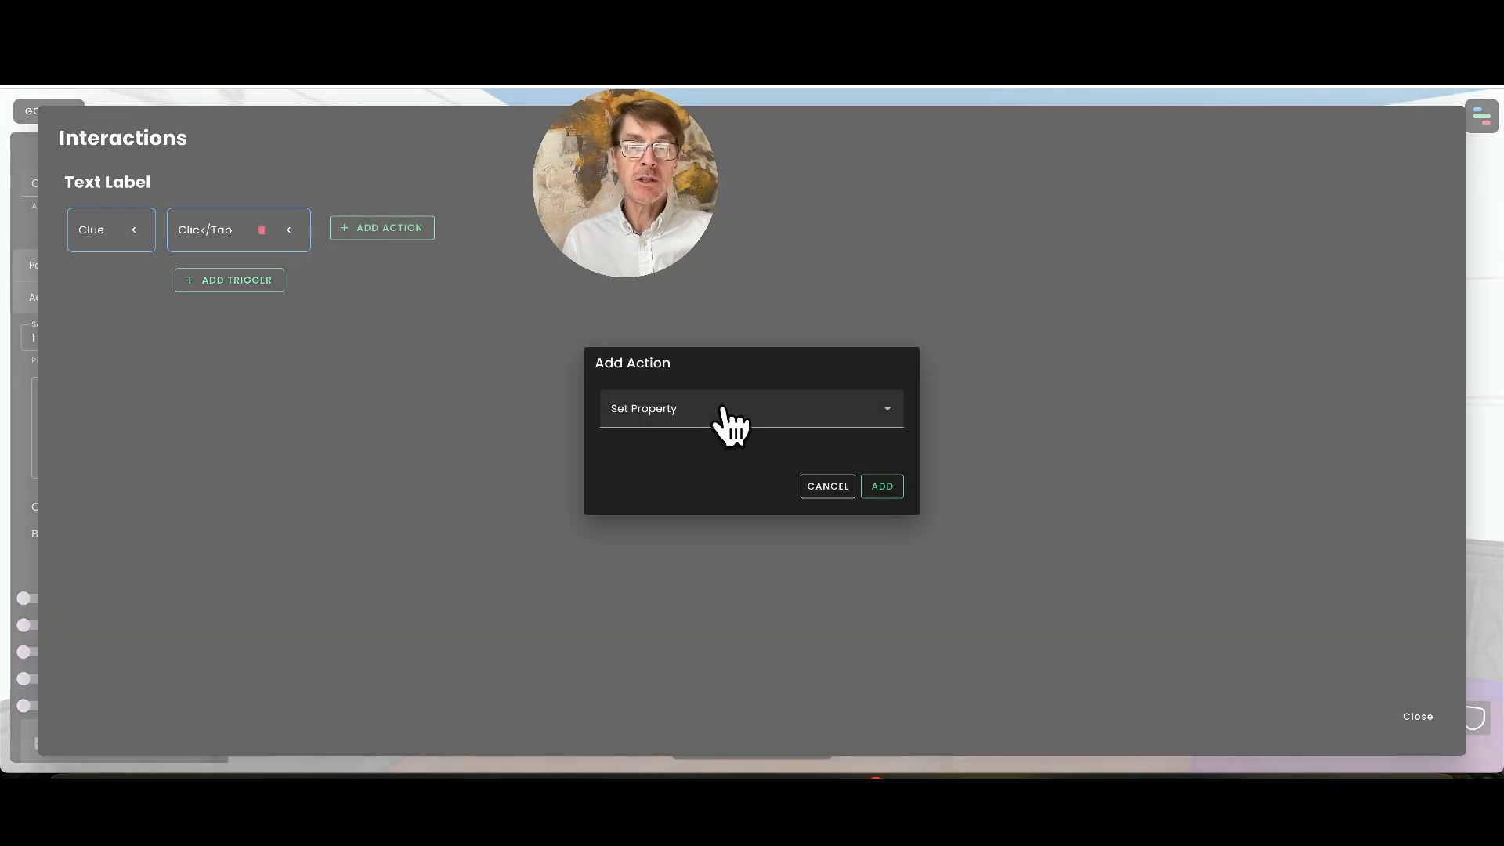
pyautogui.click(729, 424)
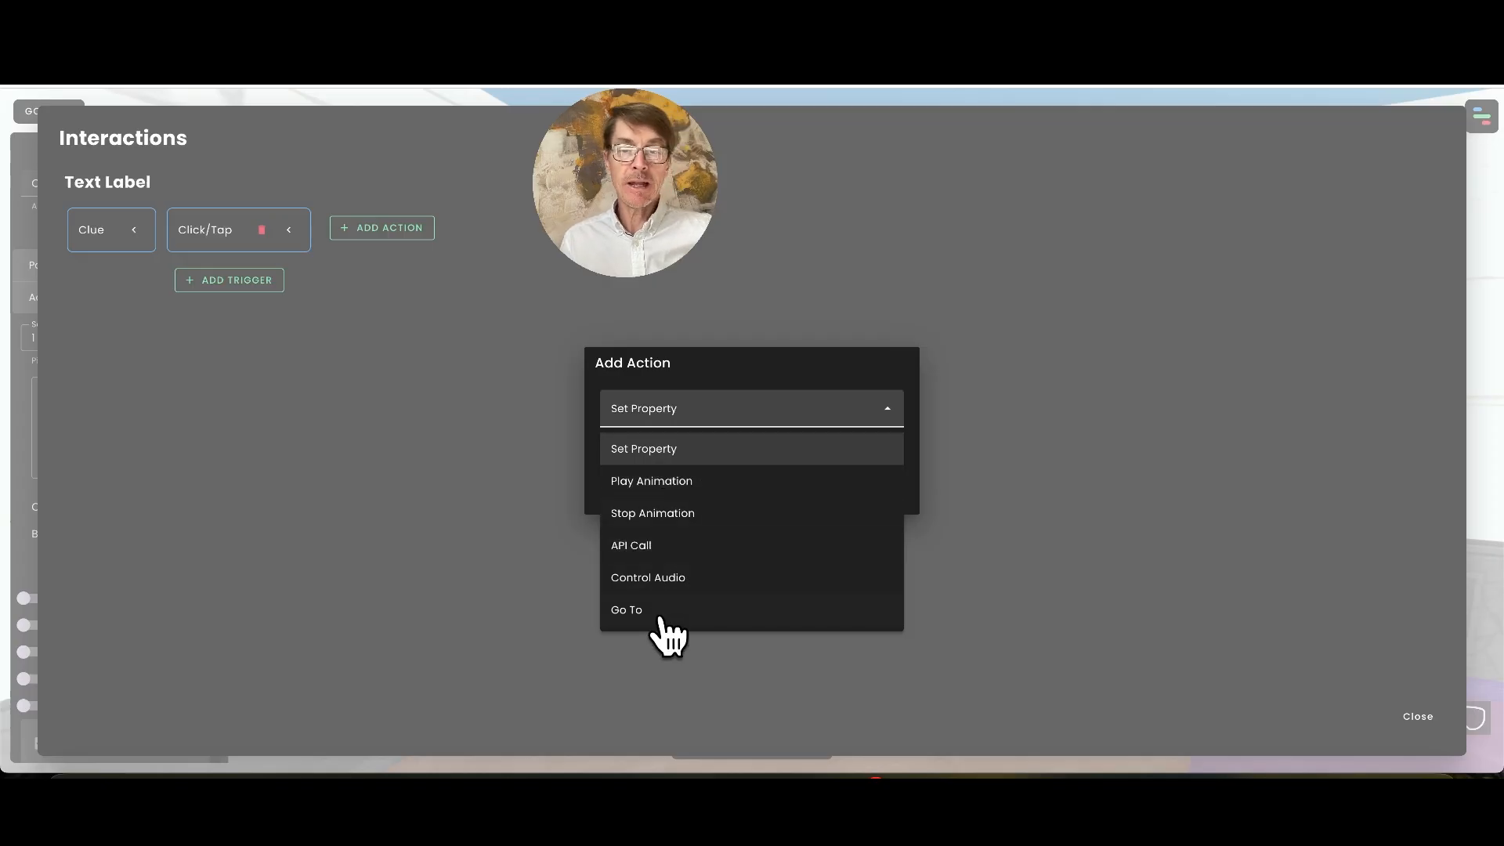
pyautogui.click(660, 453)
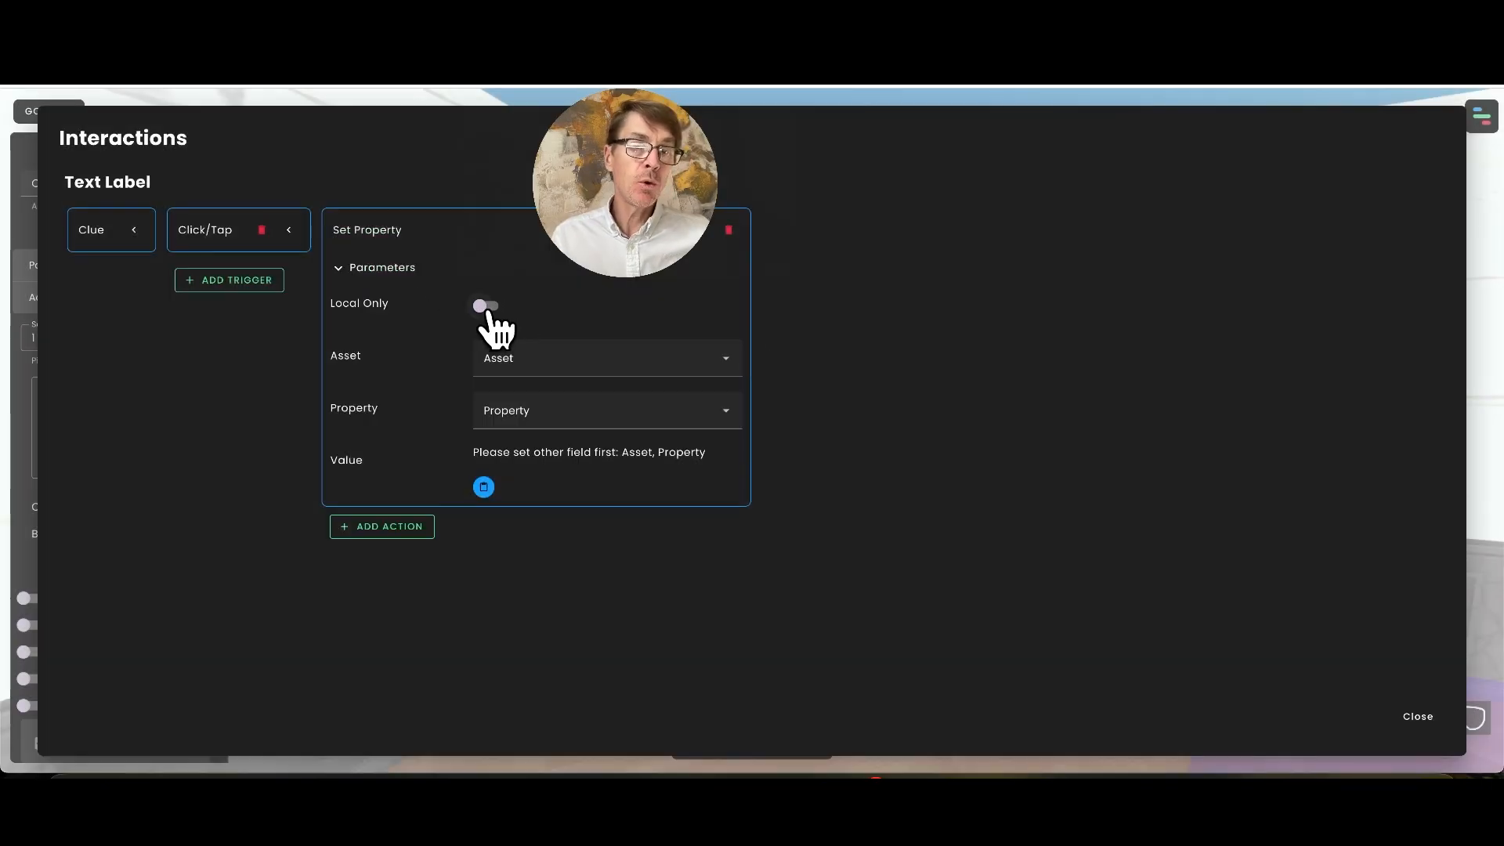
pyautogui.click(487, 307)
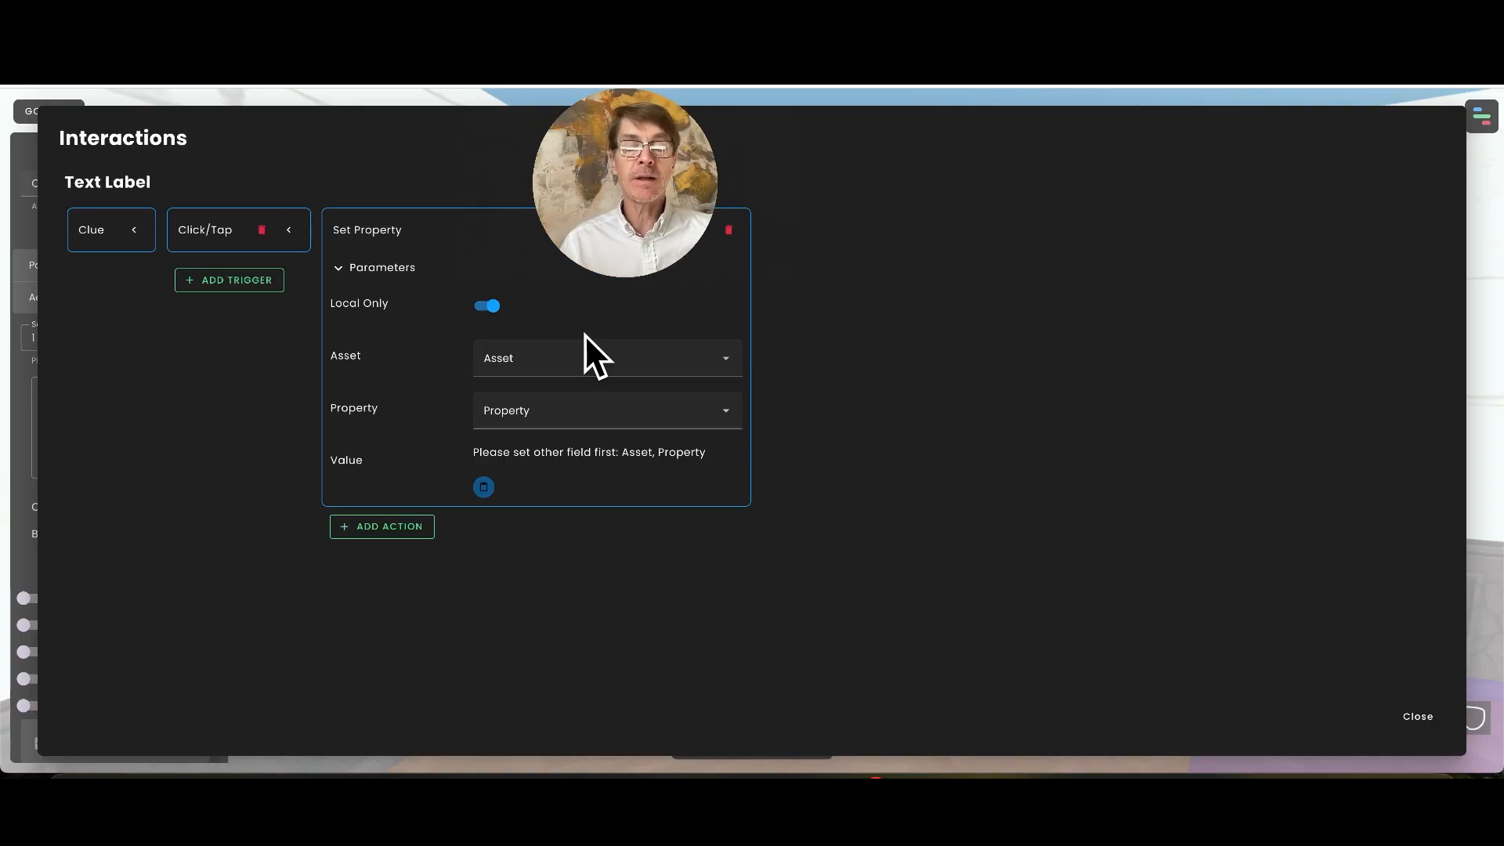
# Set the Set Property action's target asset to the Turn around text label
pyautogui.click(560, 383)
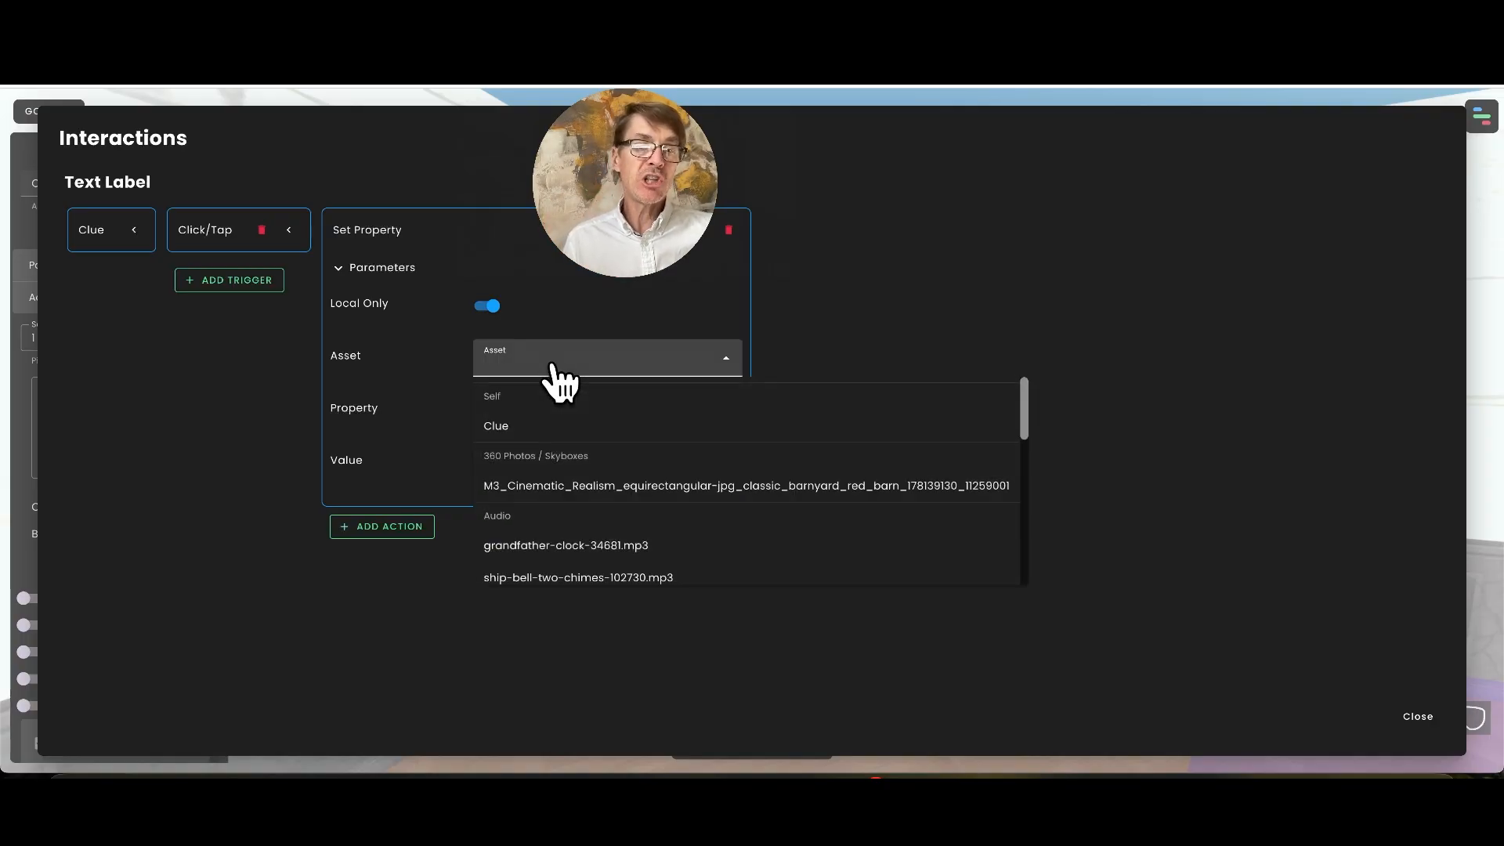
pyautogui.click(508, 429)
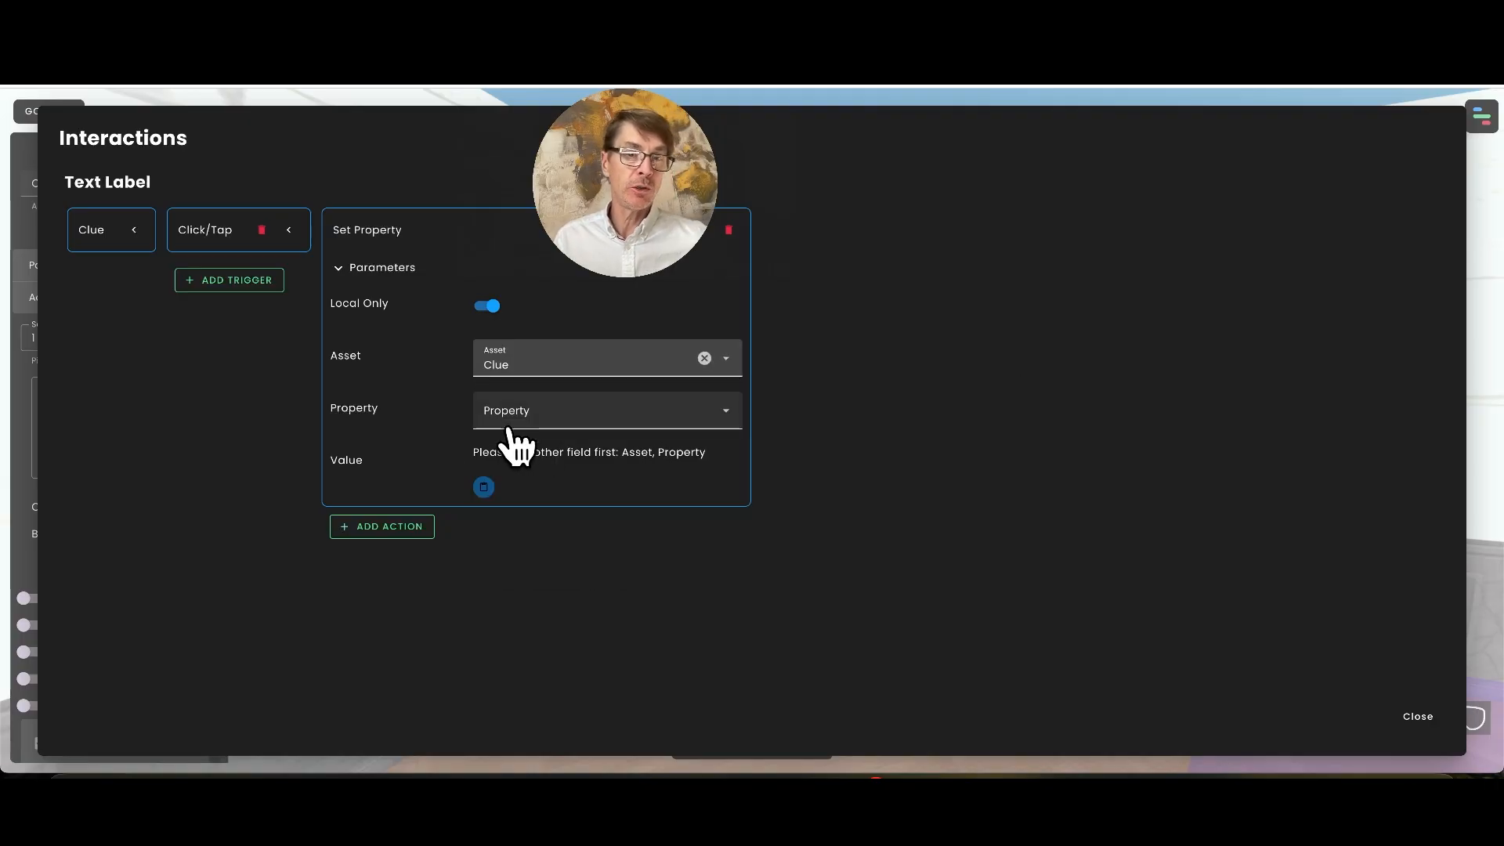
pyautogui.click(573, 383)
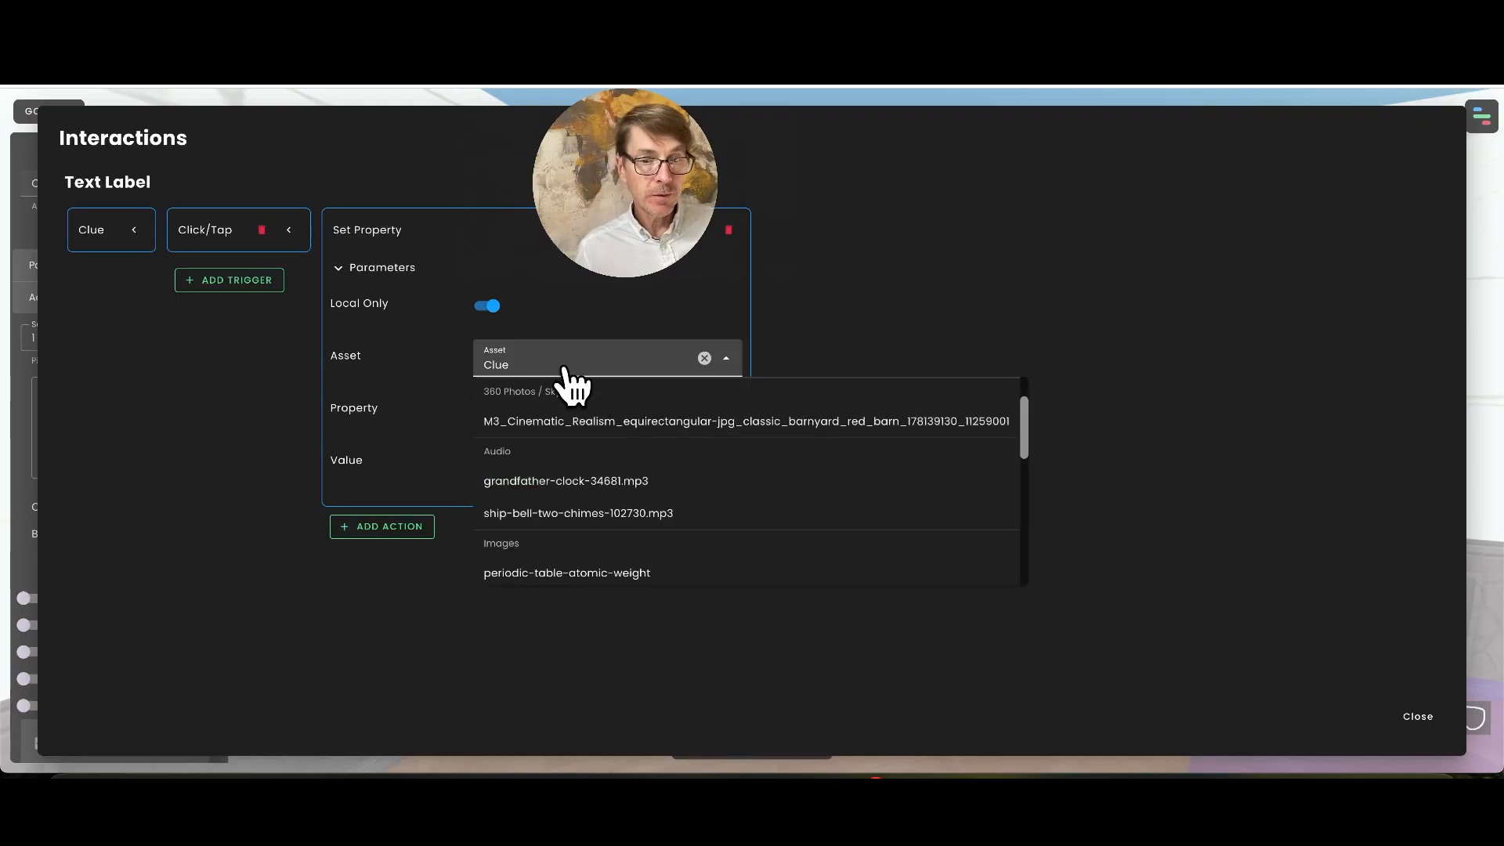
pyautogui.scroll(-1, 647, 505)
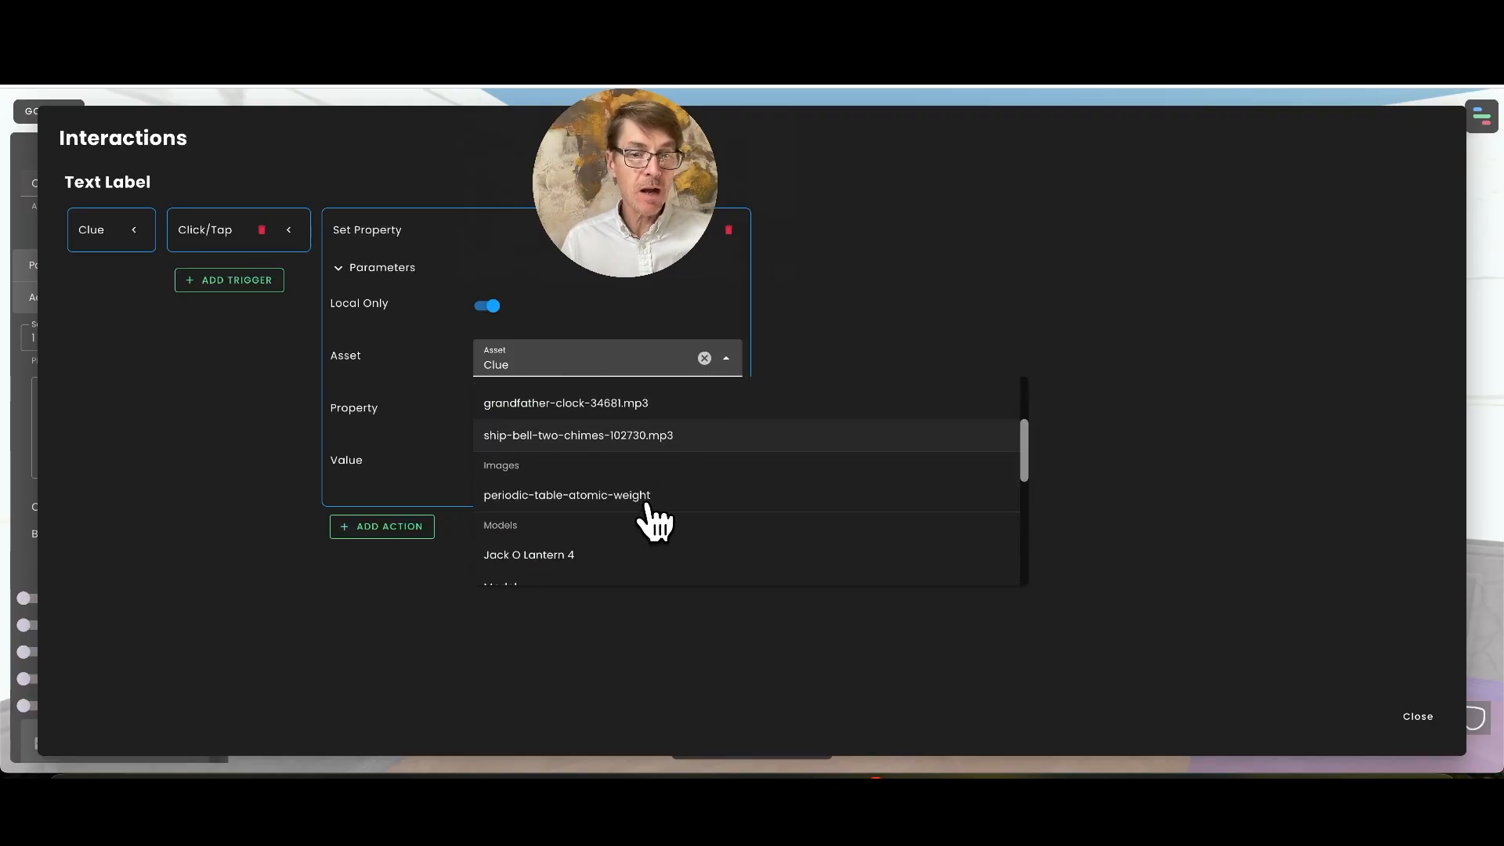
pyautogui.scroll(-1, 653, 520)
pyautogui.scroll(3, 654, 521)
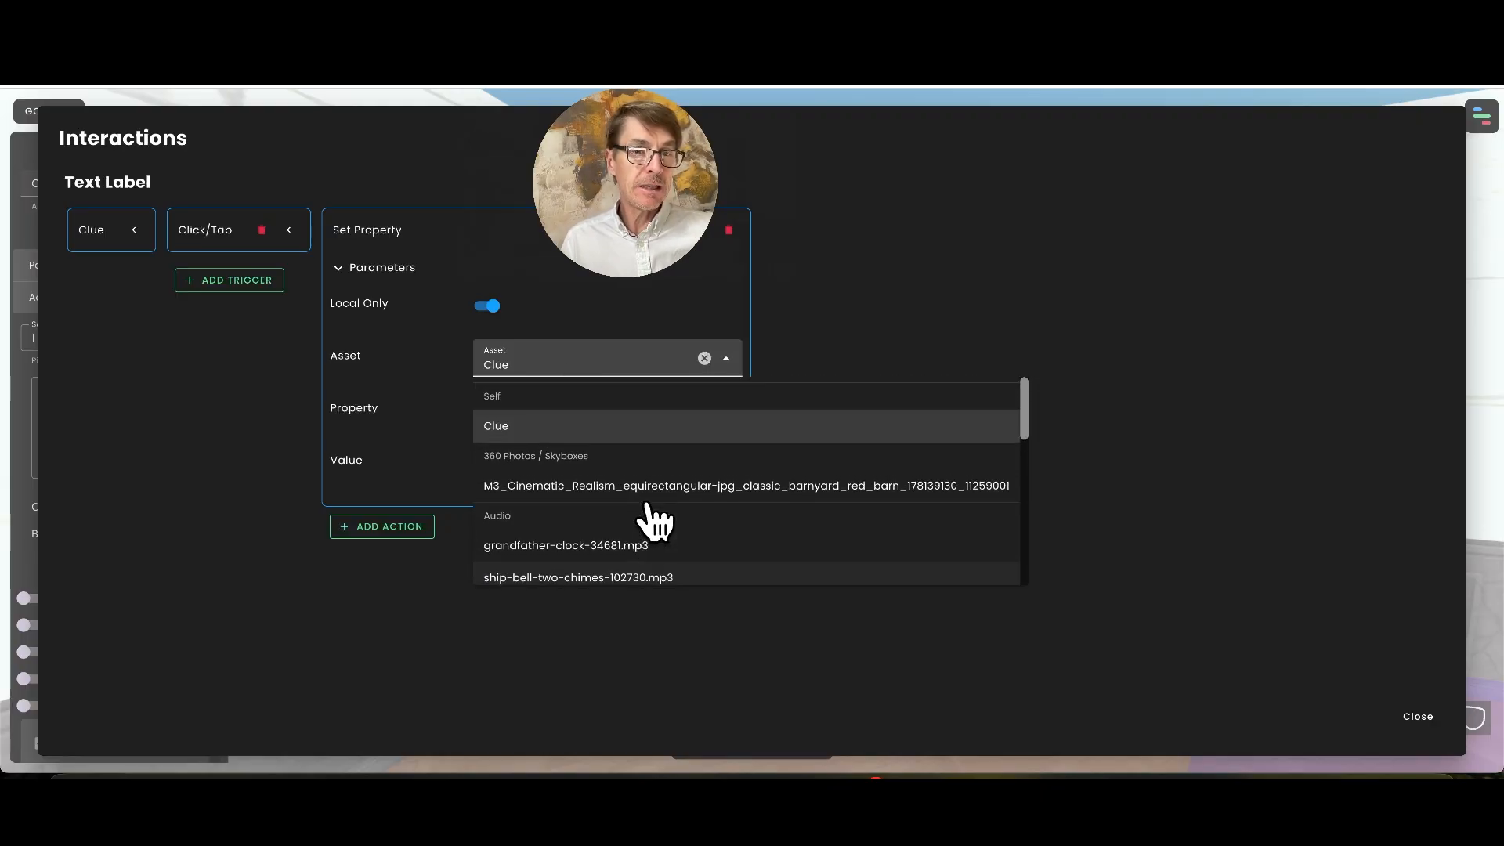
pyautogui.scroll(-5, 649, 505)
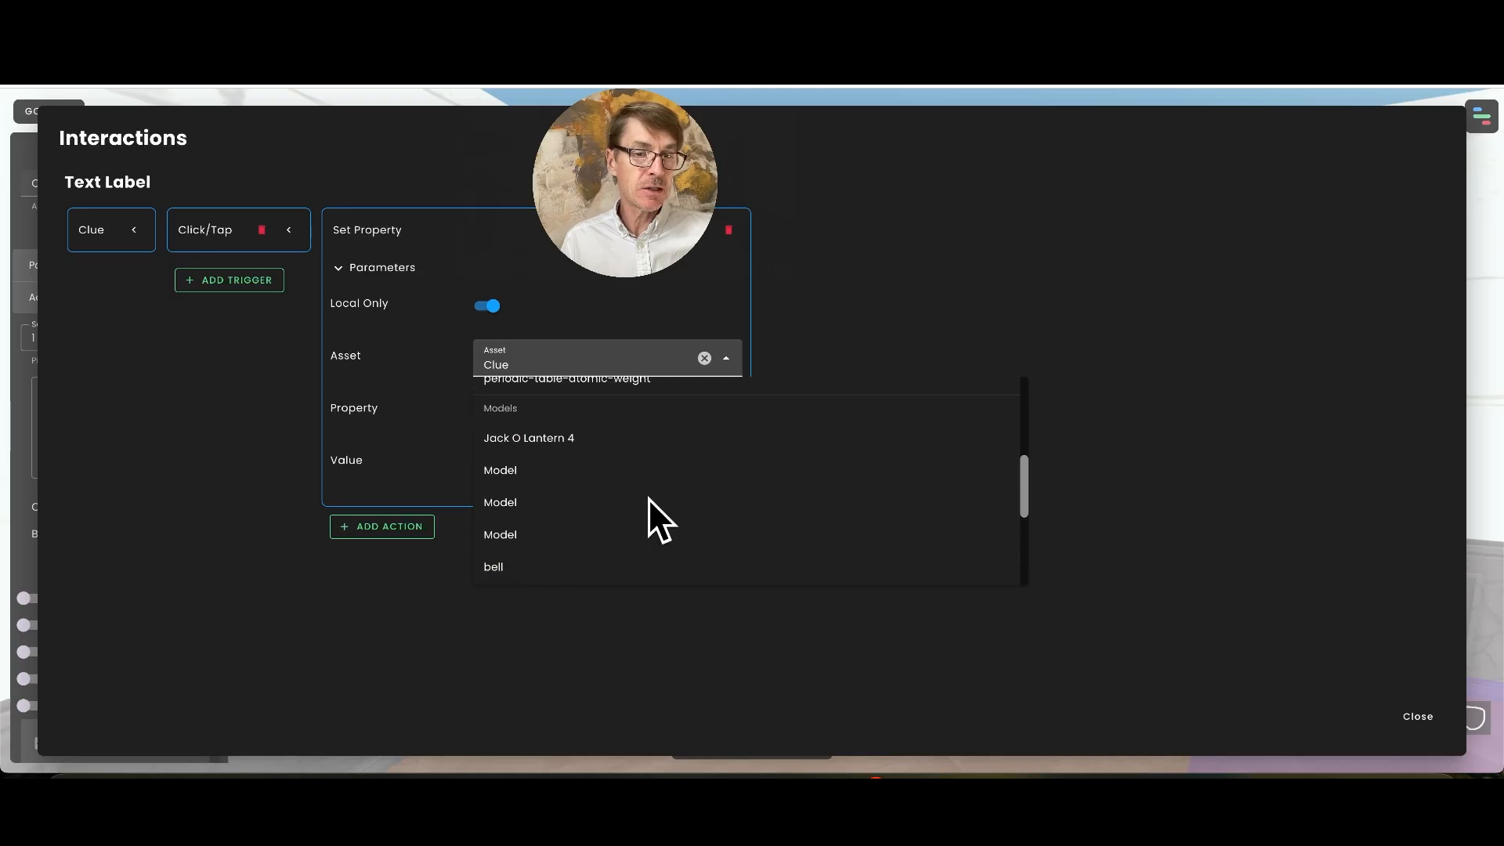
pyautogui.scroll(-3, 647, 498)
pyautogui.click(547, 495)
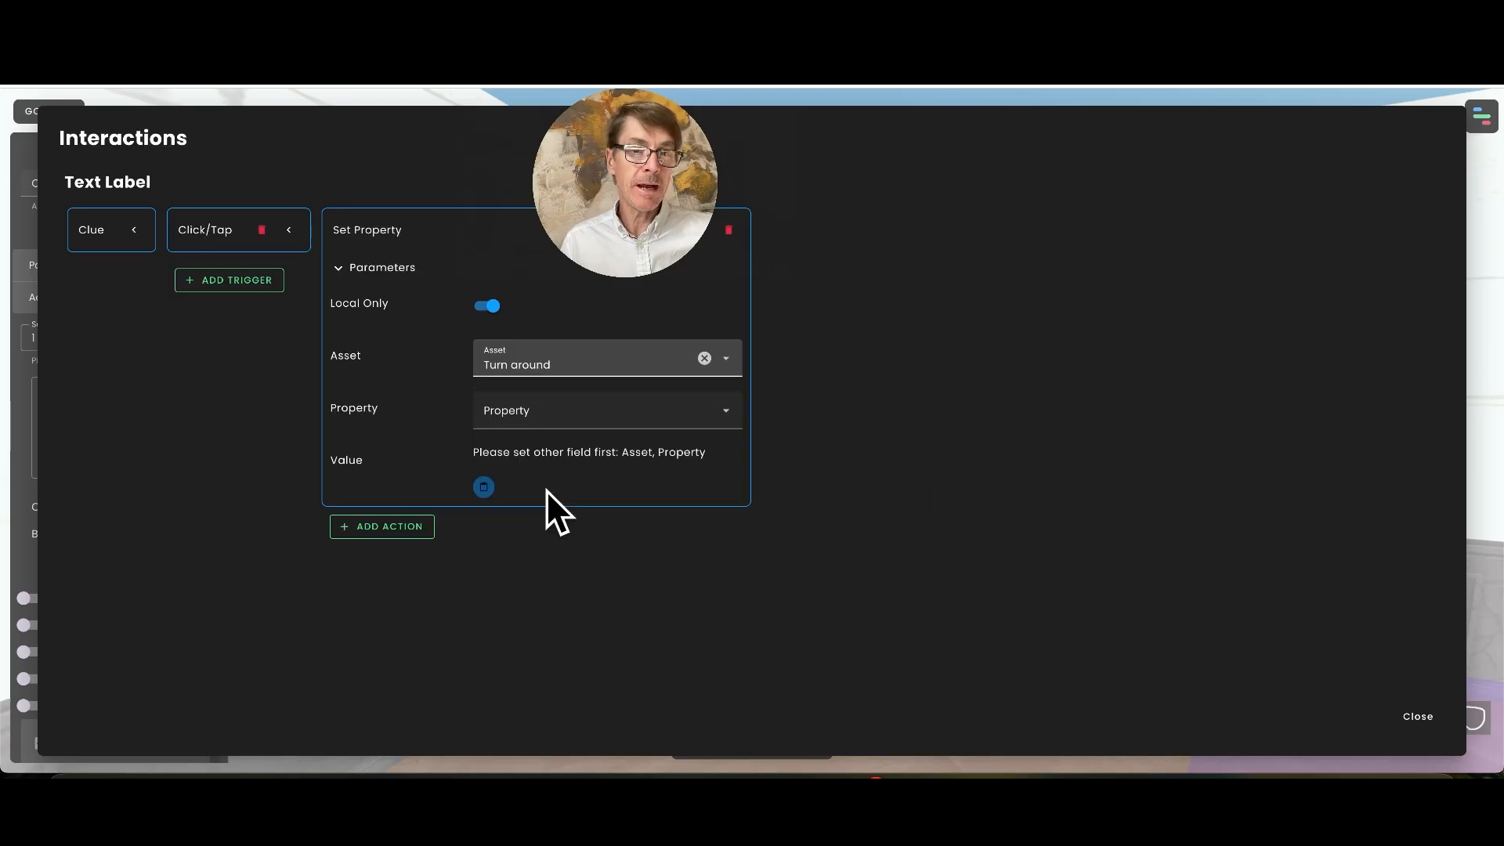
# Choose position as the action's property, fill in the Turn around label's current coordinates, and close the interactions editor
pyautogui.click(534, 415)
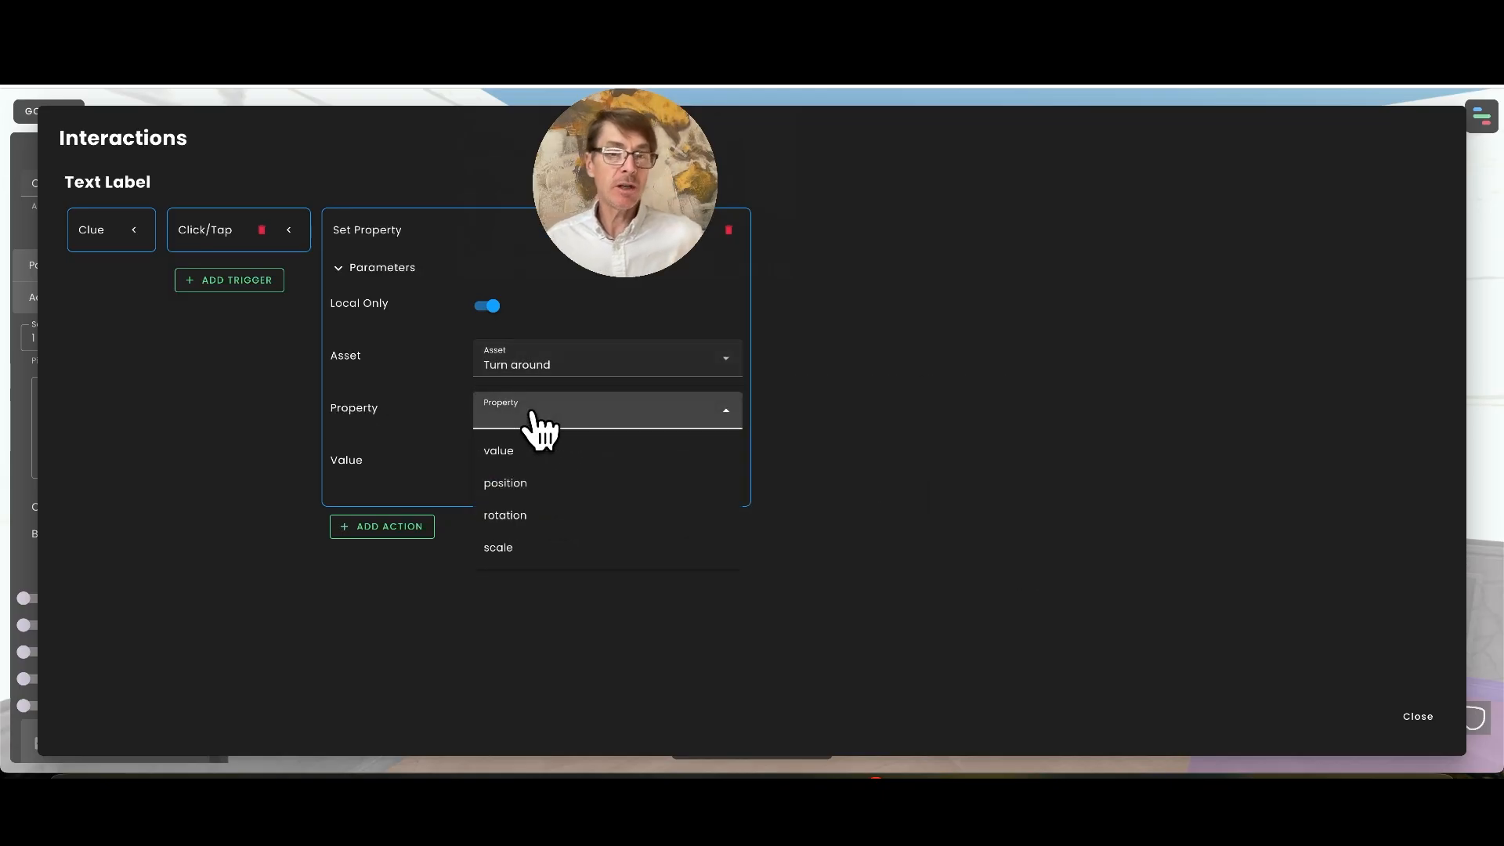
pyautogui.click(534, 487)
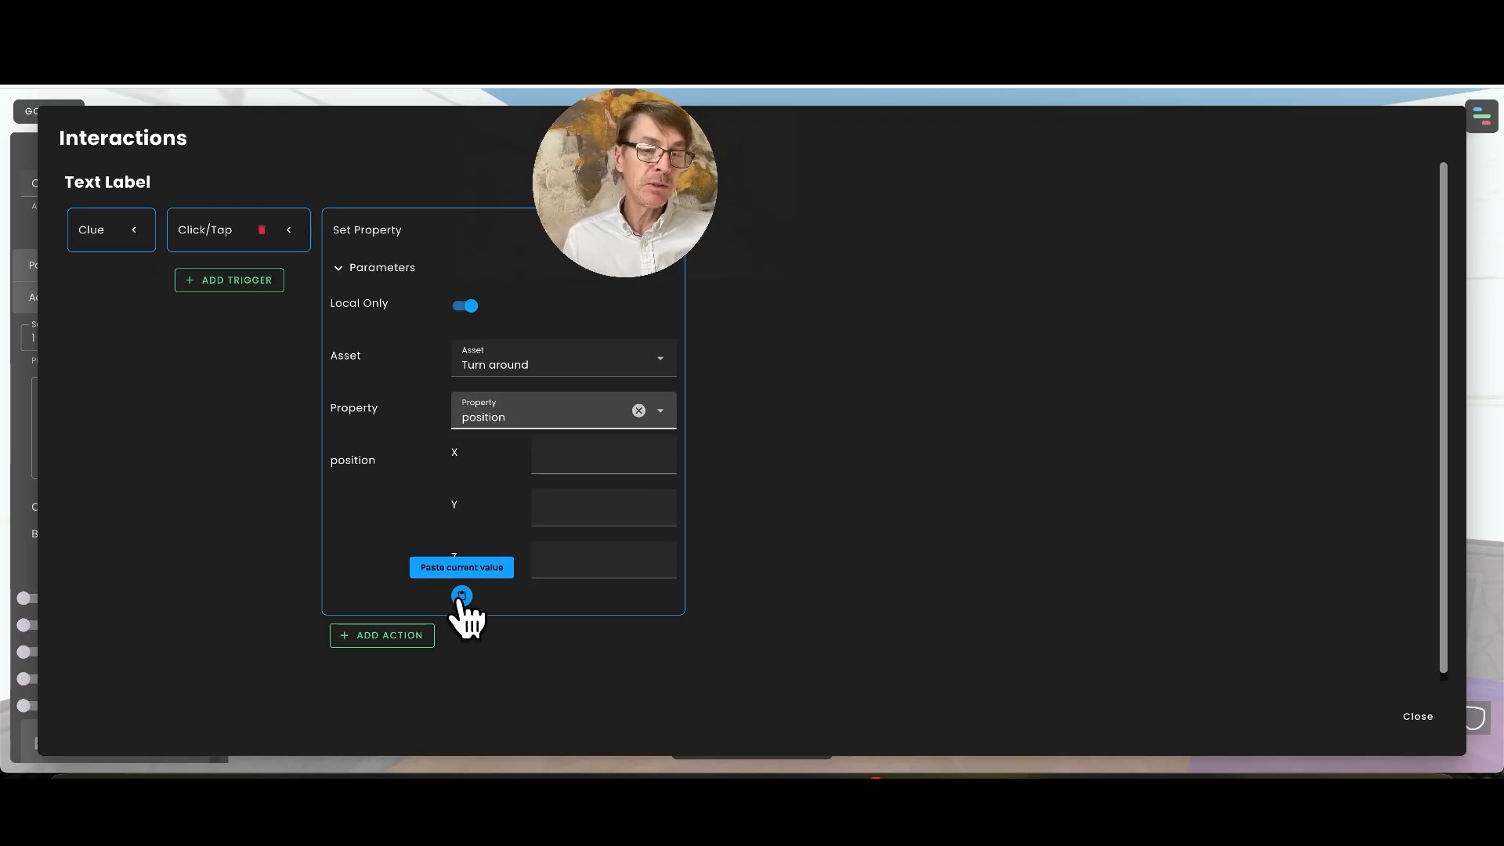
pyautogui.click(461, 596)
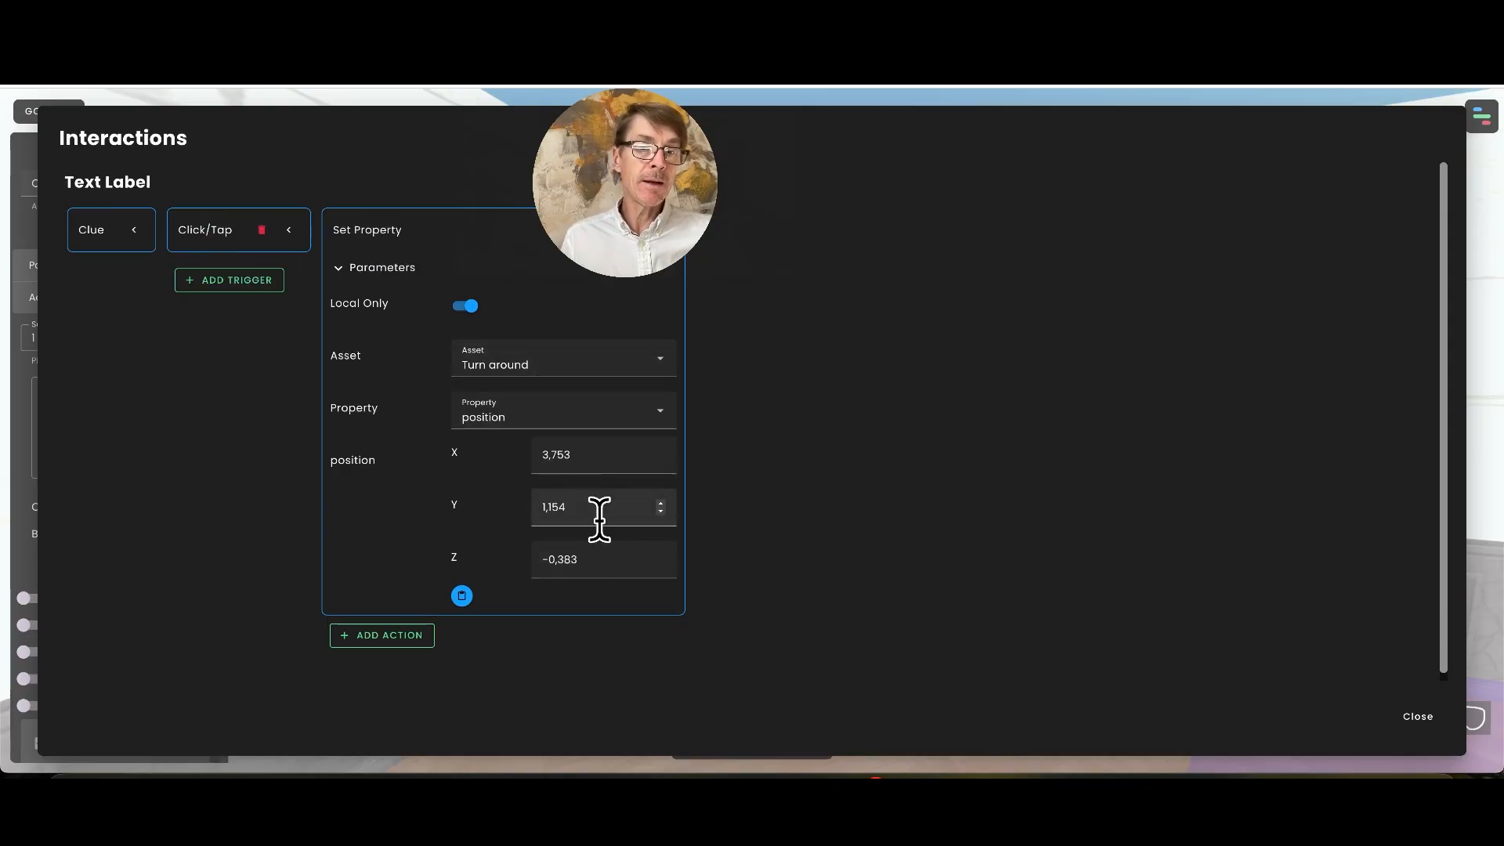
pyautogui.click(1419, 717)
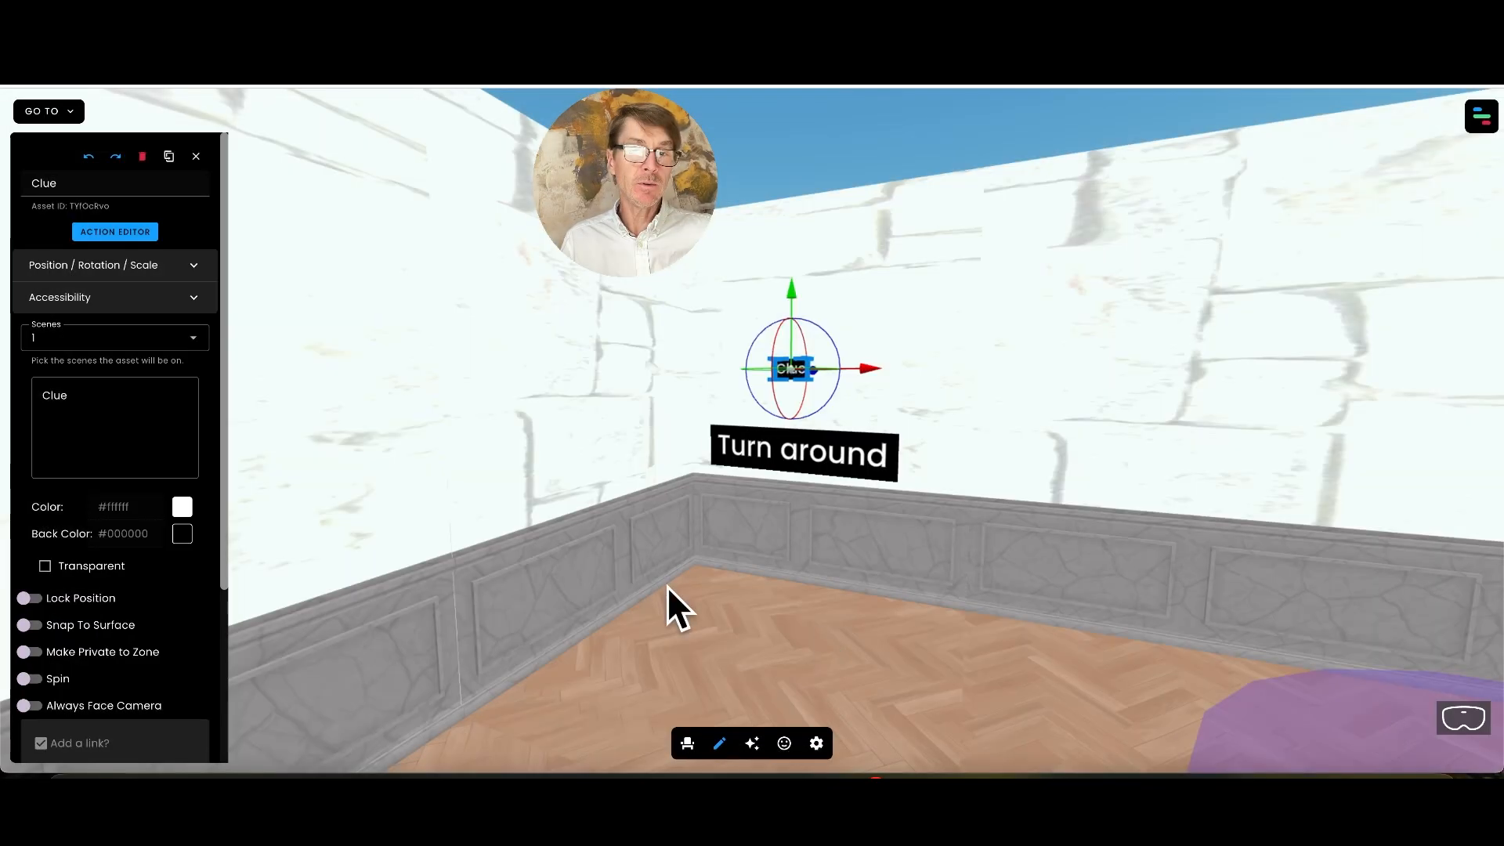
# Lower the Turn around label straight down below the floor, and test the Clue label's action outside edit mode
pyautogui.click(812, 461)
pyautogui.moveTo(793, 378); pyautogui.dragTo(791, 552)
pyautogui.click(717, 748)
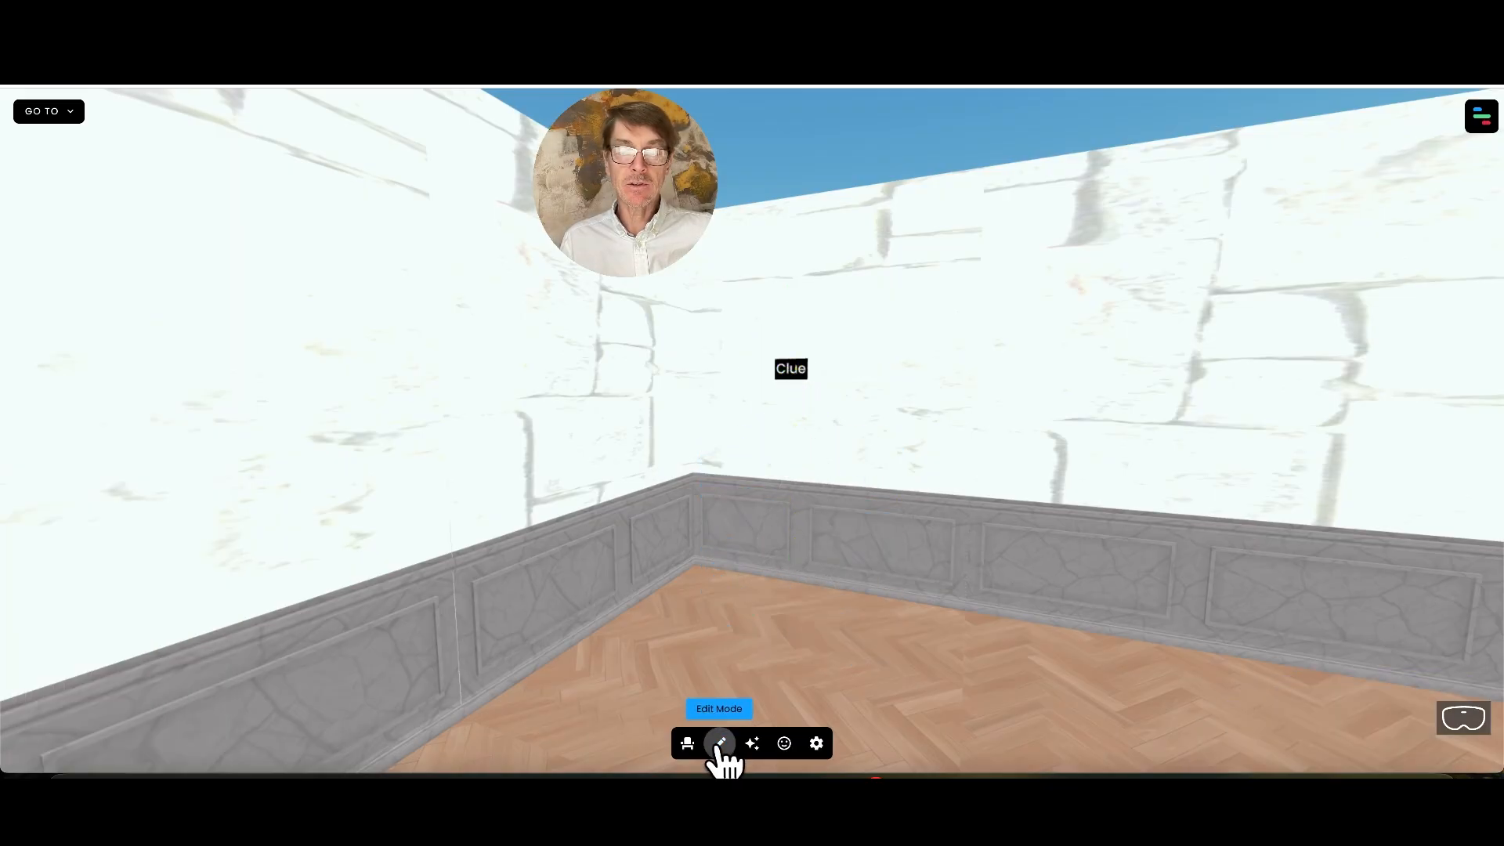
pyautogui.moveTo(621, 679); pyautogui.dragTo(693, 646)
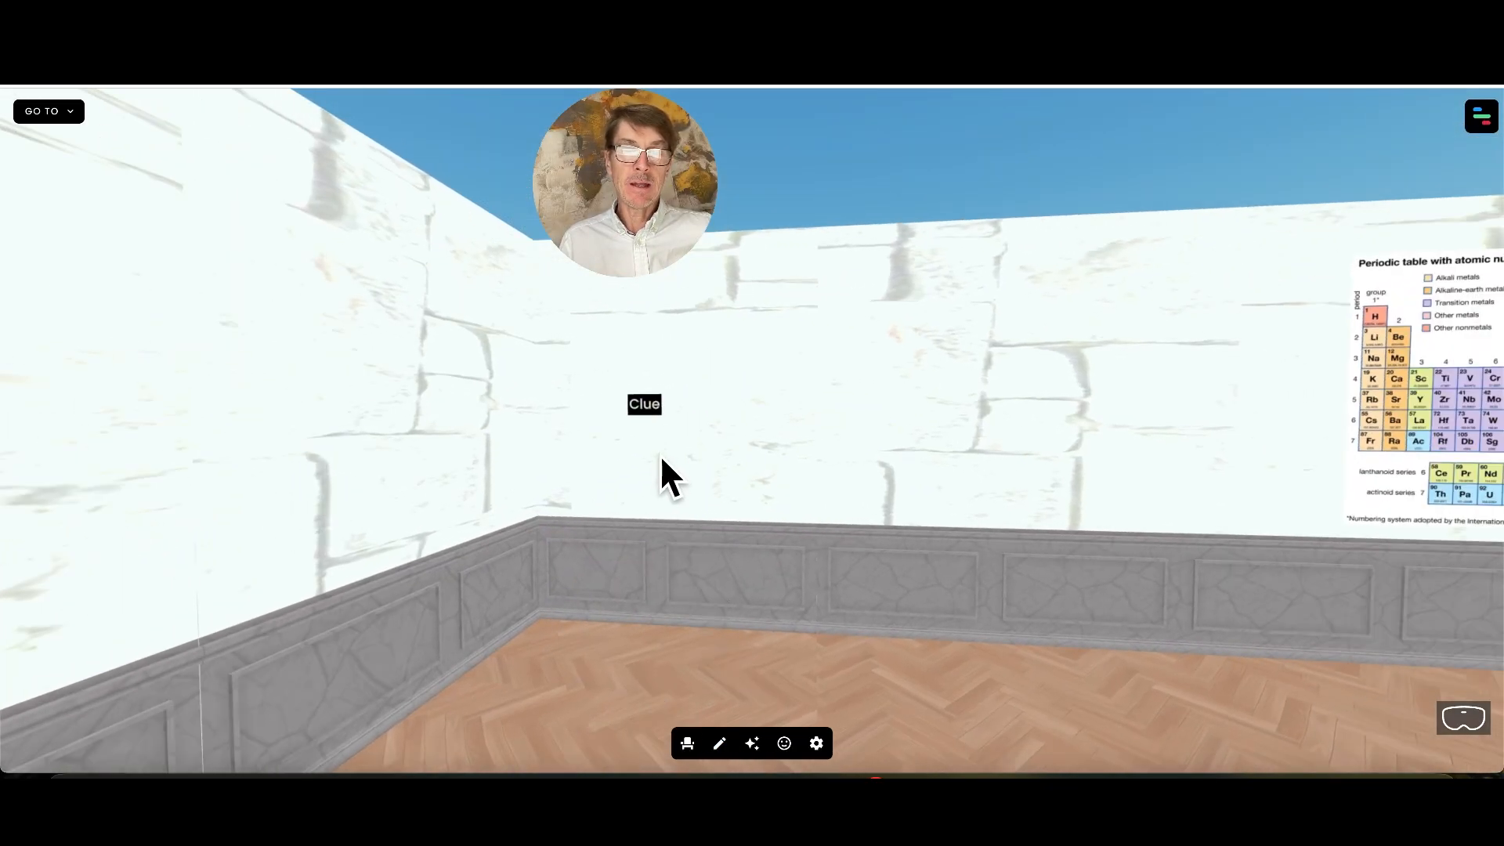
pyautogui.click(645, 407)
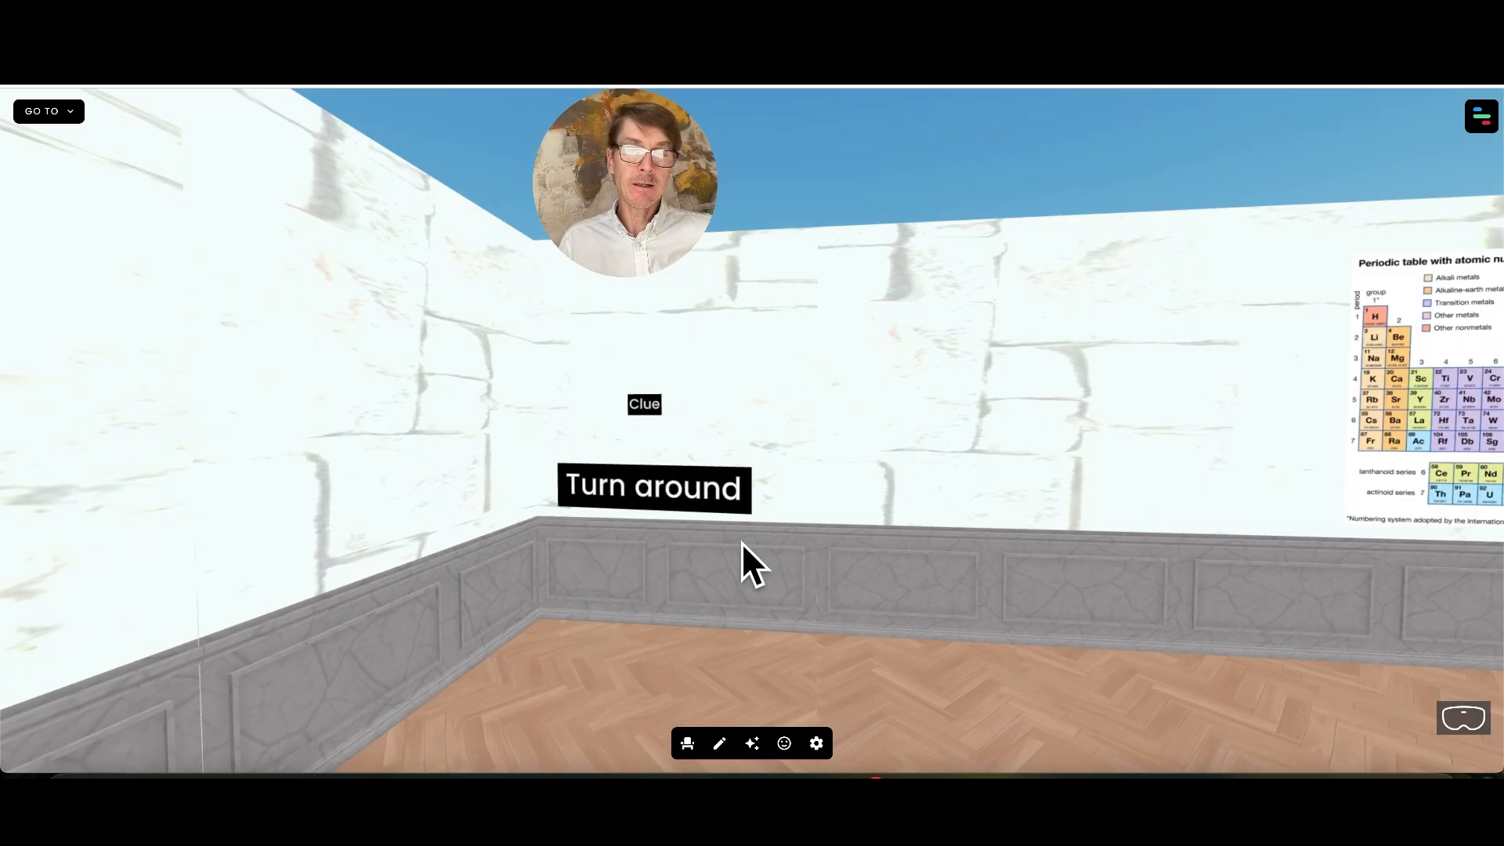
# Return to edit mode and move the Turn around label vertically back beneath the floor
pyautogui.click(720, 744)
pyautogui.click(671, 504)
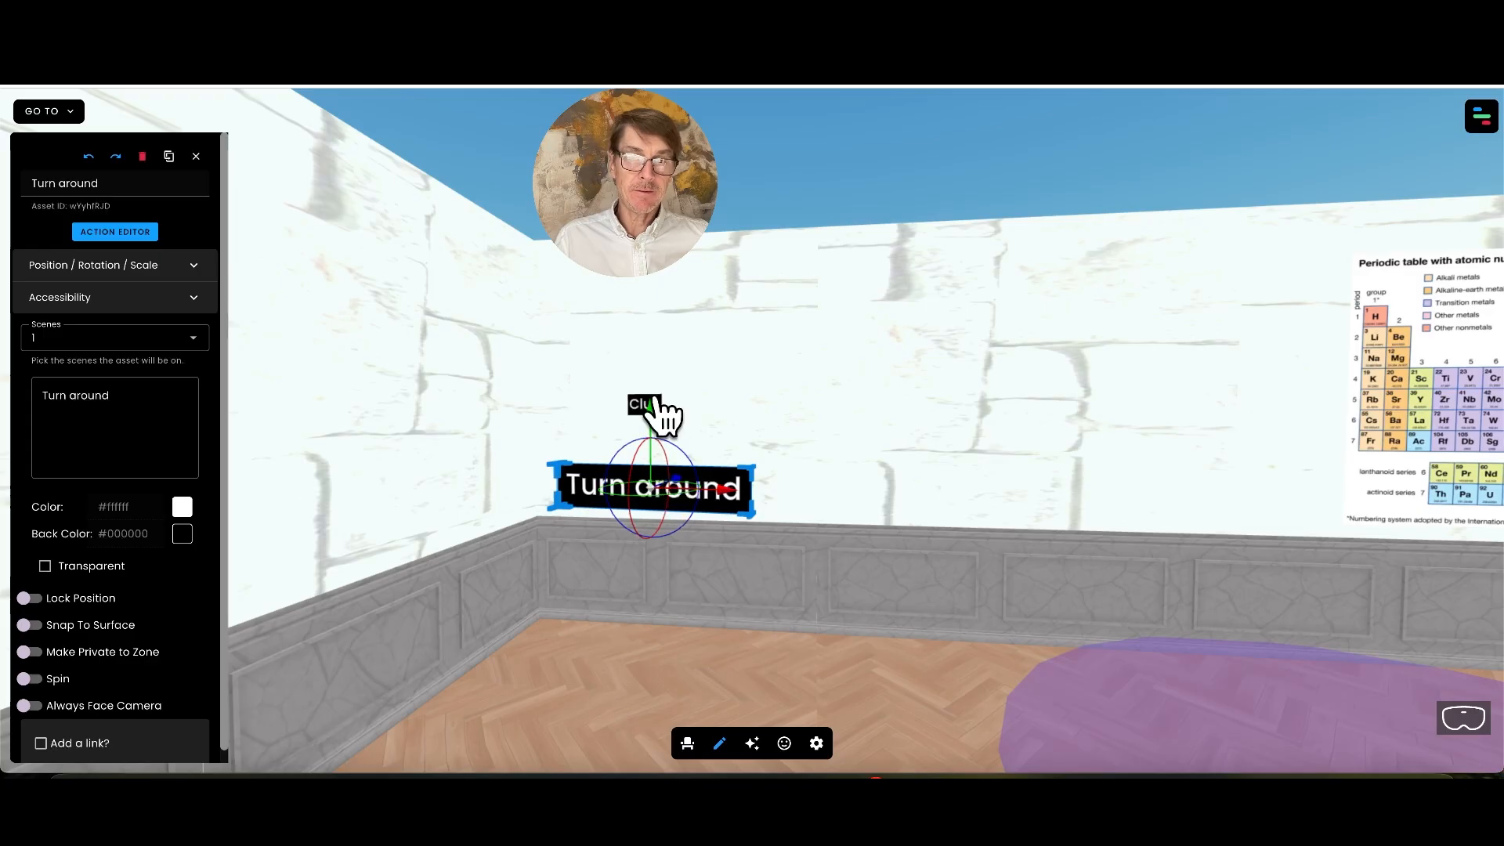
pyautogui.moveTo(655, 490); pyautogui.dragTo(656, 601)
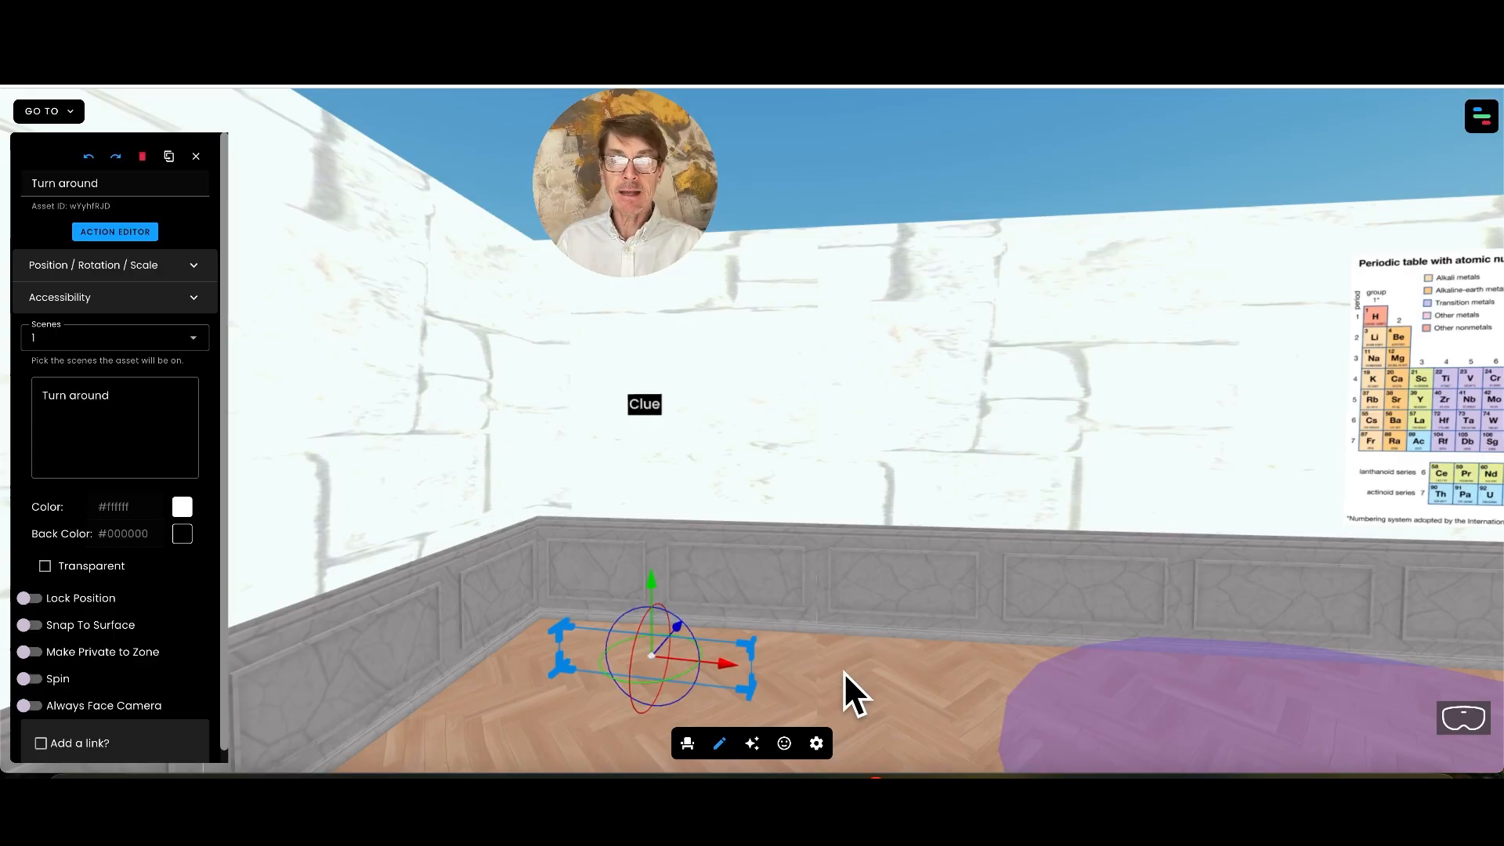
pyautogui.press('Up')
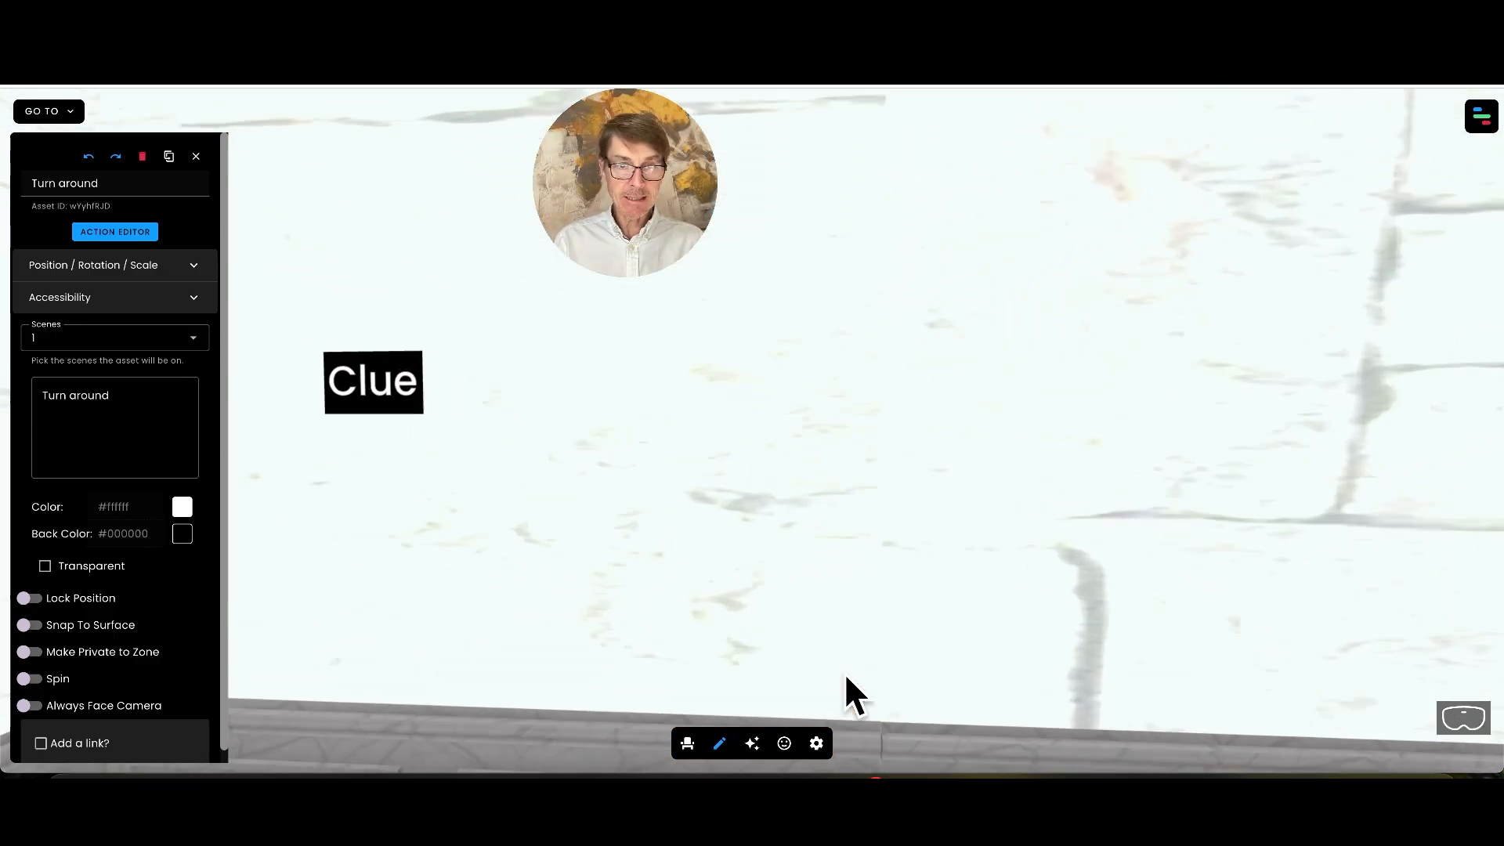
pyautogui.press('Down')
pyautogui.press('Up')
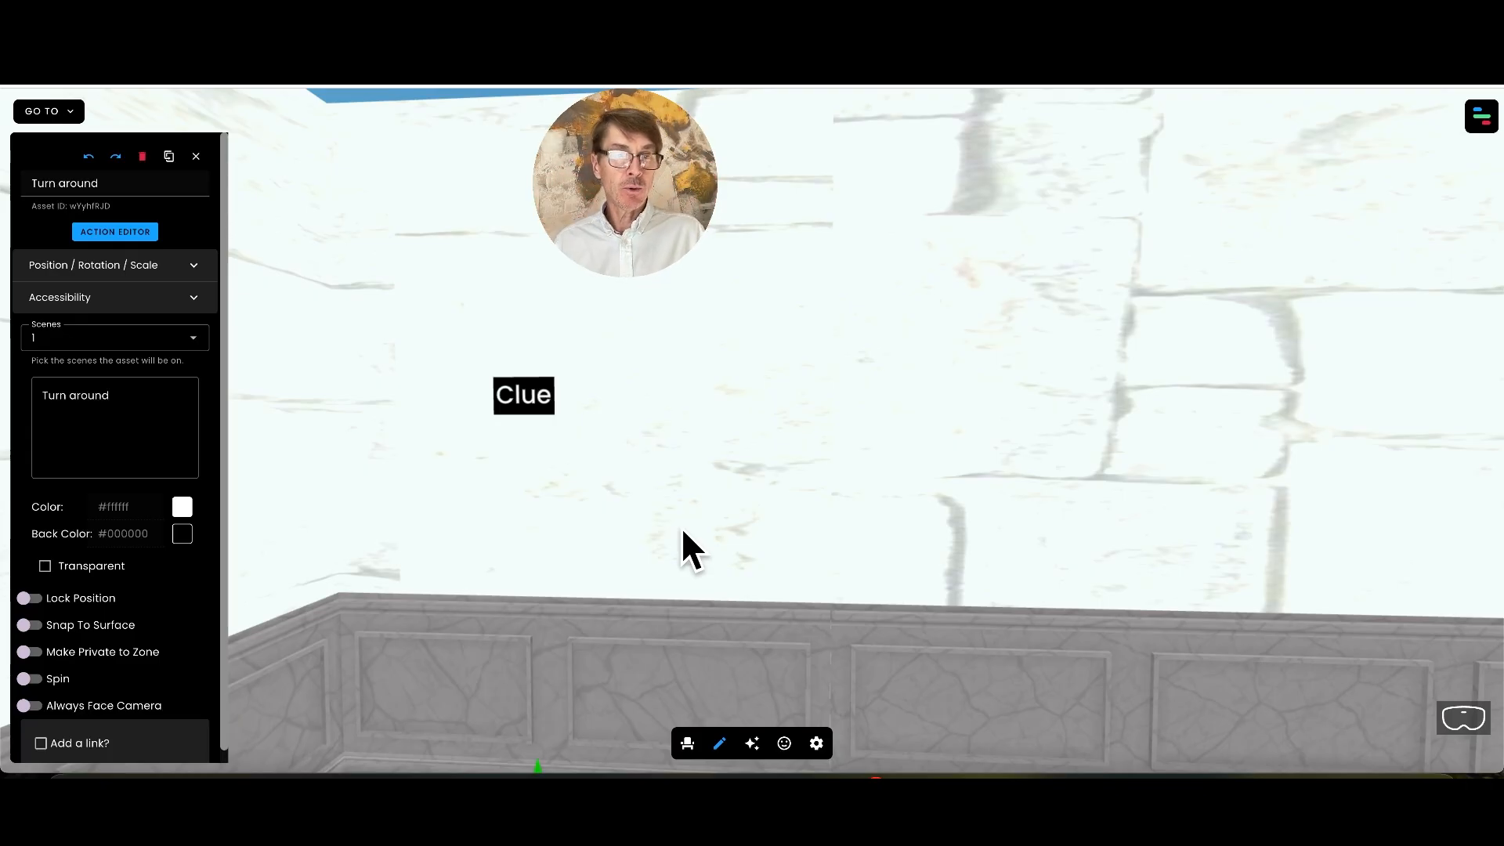
# Add the door model from the AI-generated 3D model collection to the room
pyautogui.moveTo(753, 539); pyautogui.dragTo(466, 525)
pyautogui.press('Down')
pyautogui.press('Left')
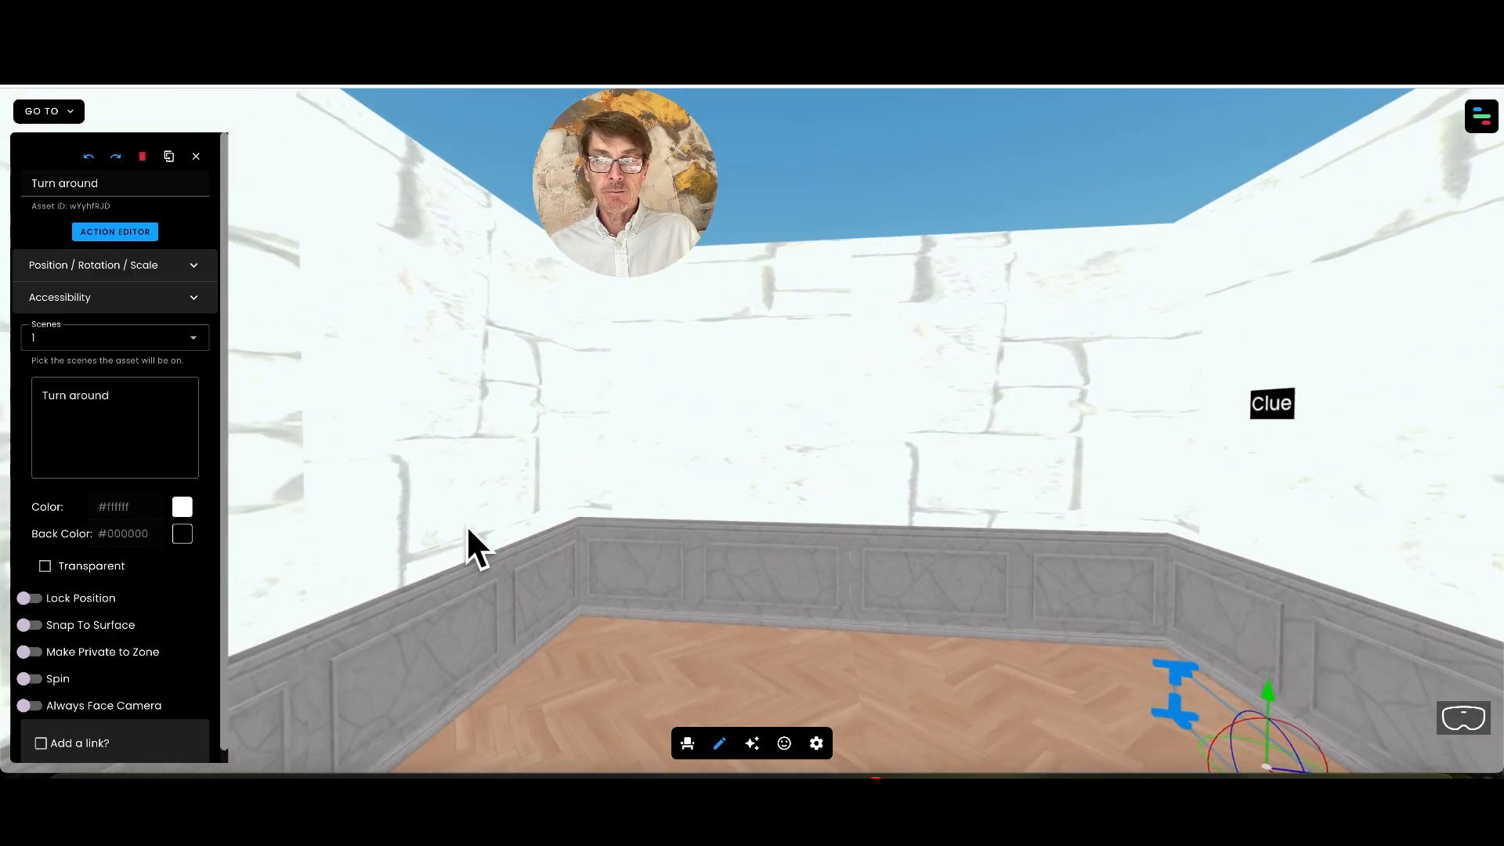
pyautogui.press('Down')
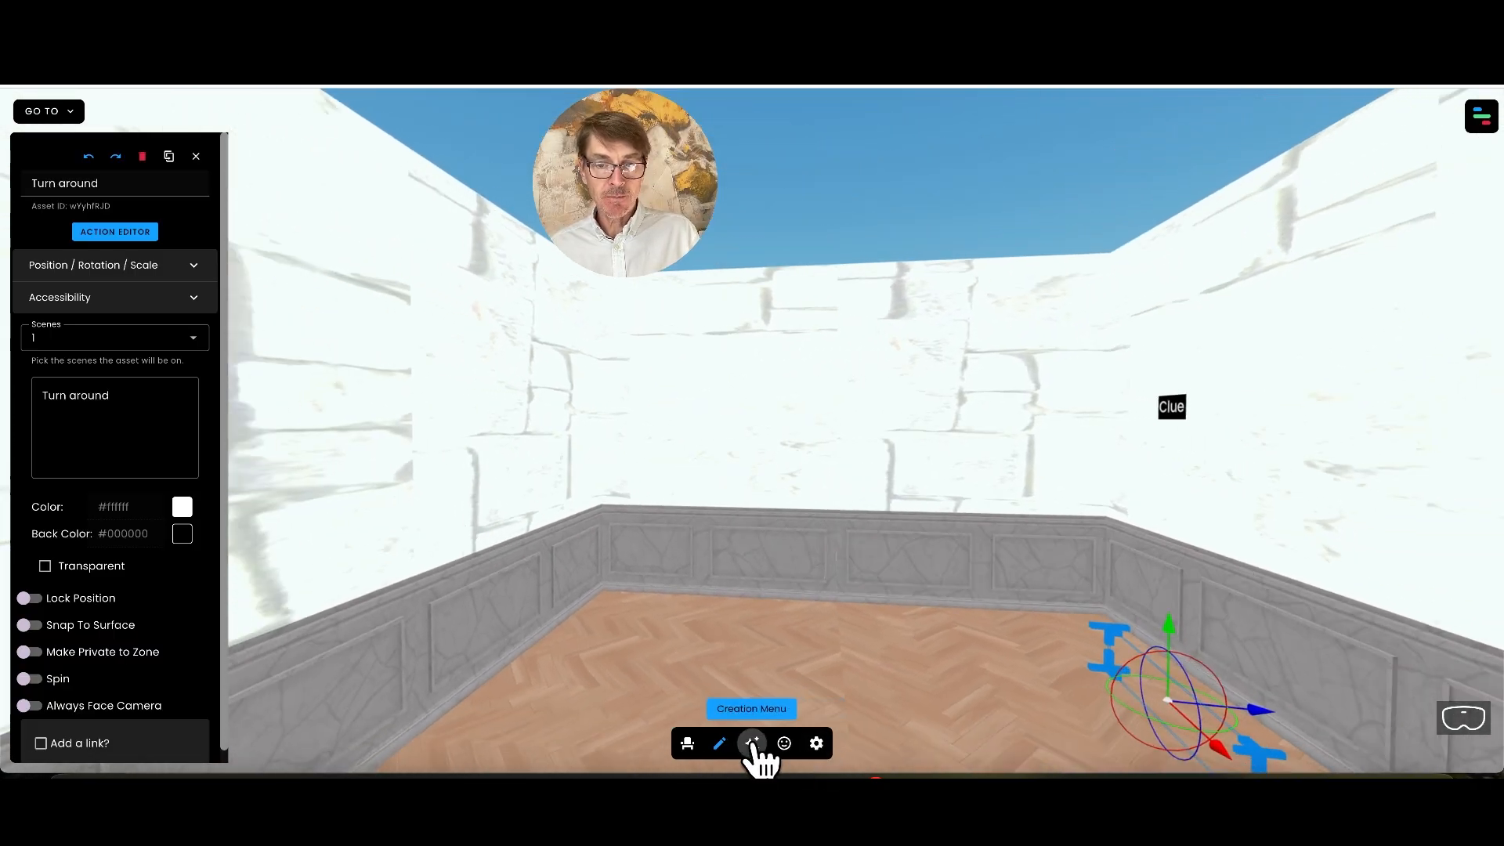
pyautogui.click(755, 744)
pyautogui.click(837, 529)
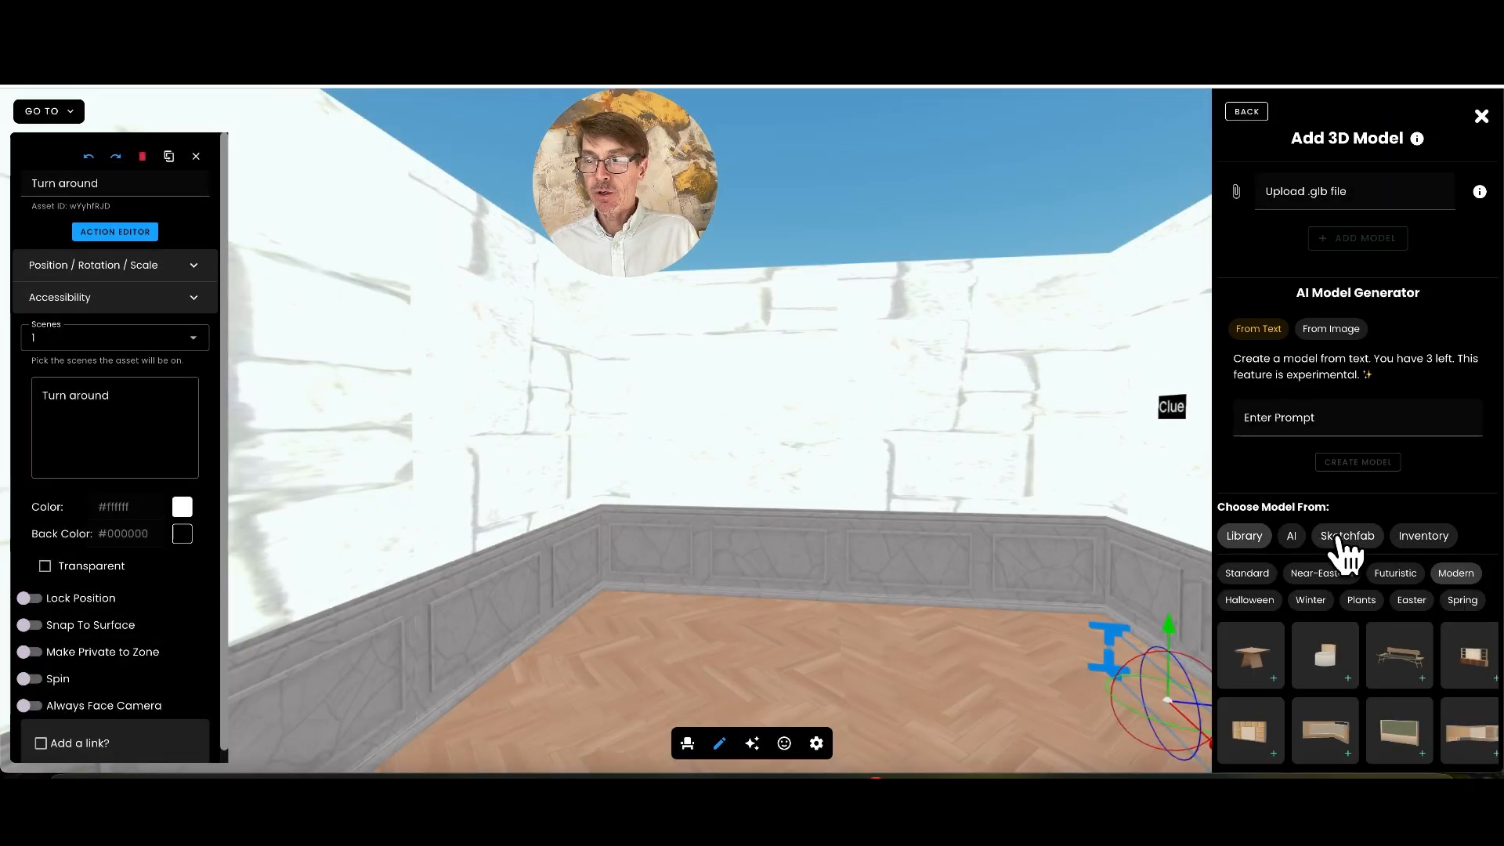
pyautogui.click(1291, 539)
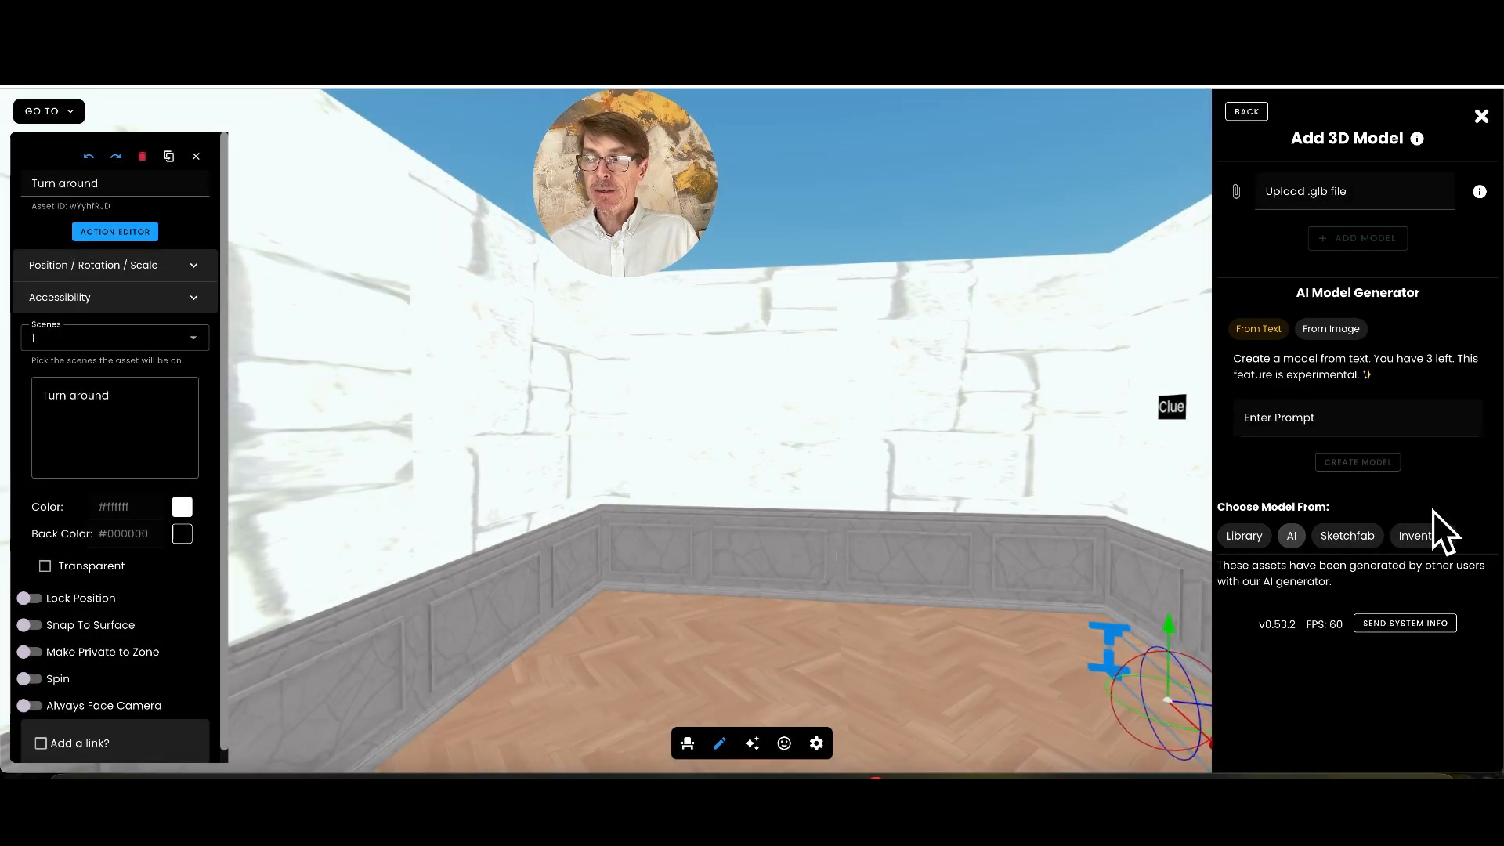
pyautogui.scroll(-8, 1478, 566)
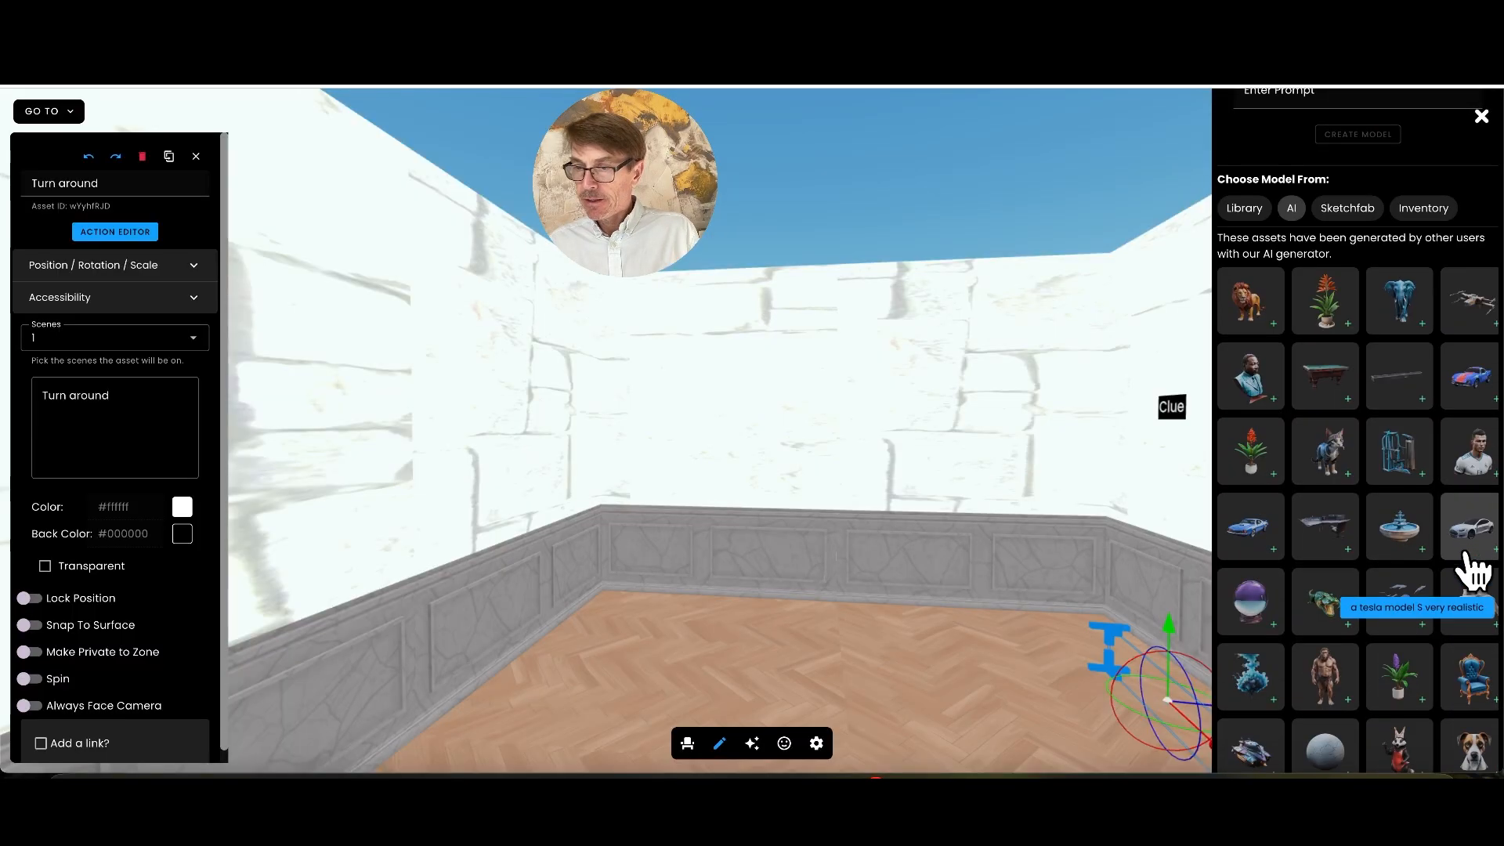
pyautogui.scroll(-6, 1472, 568)
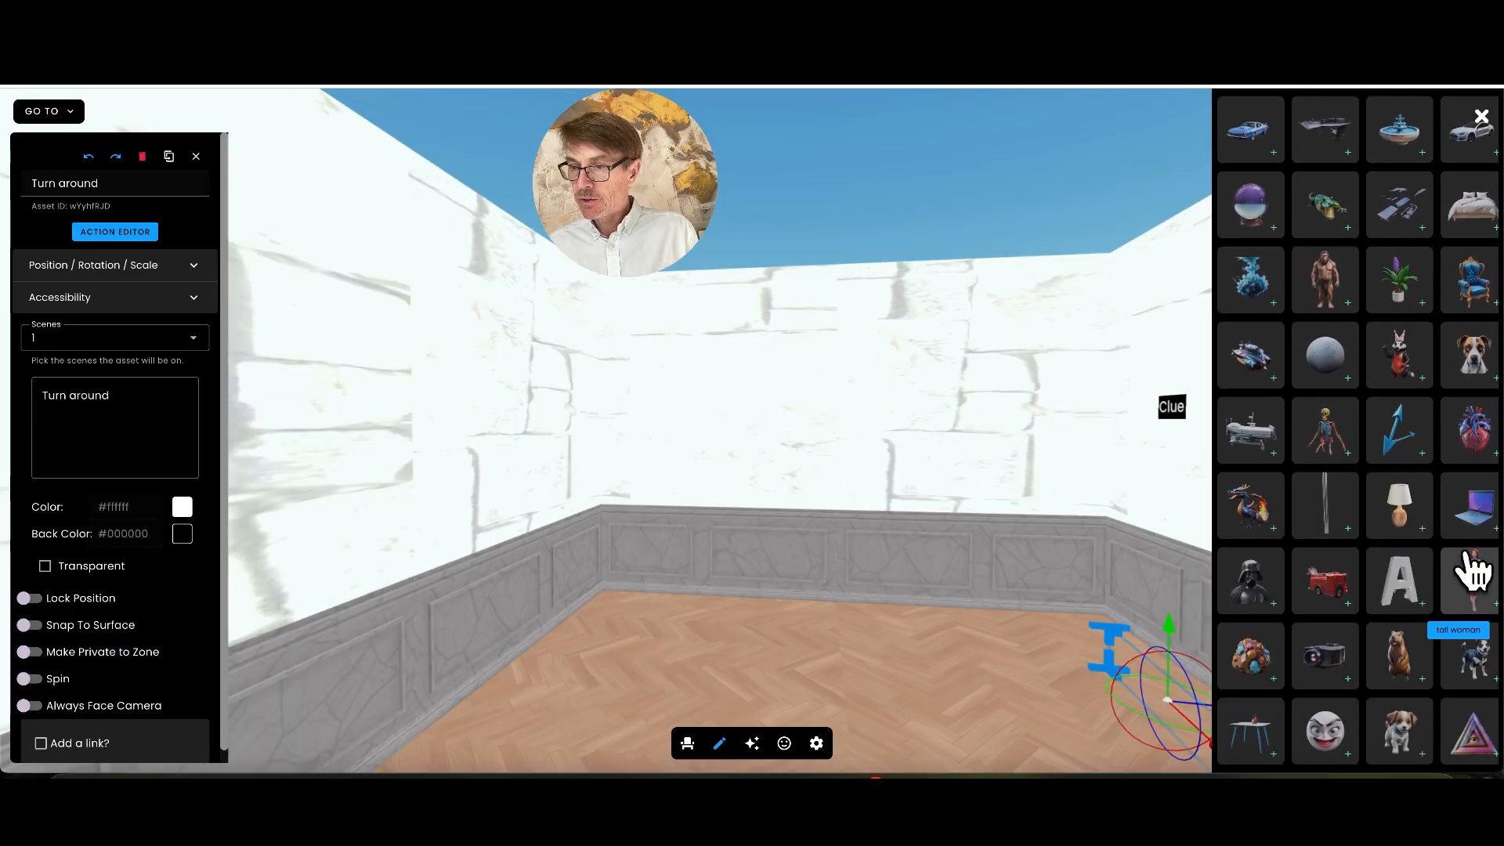
pyautogui.scroll(-2, 1477, 565)
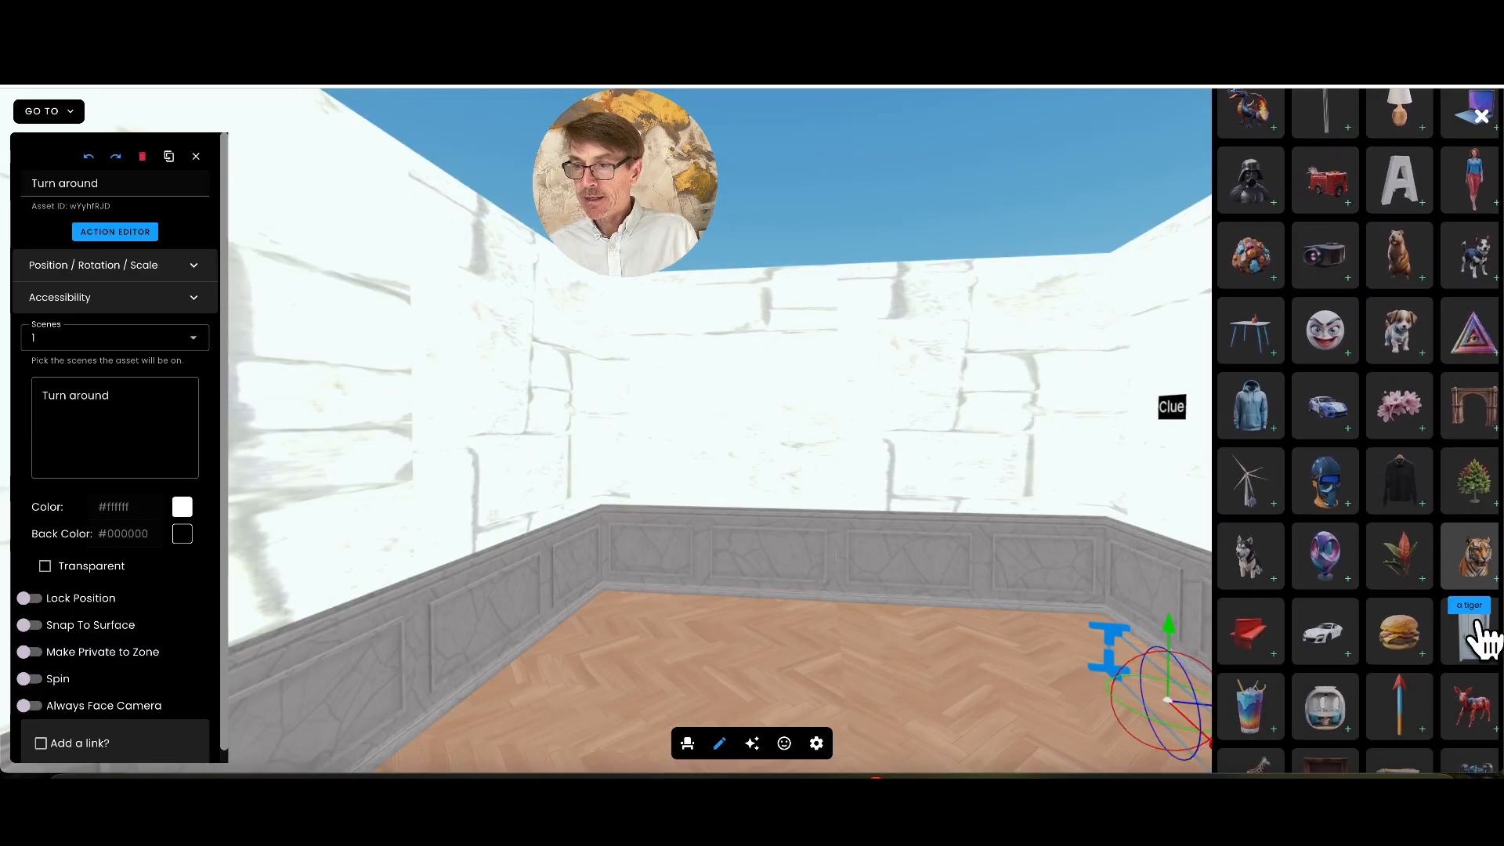
pyautogui.moveTo(1363, 650); pyautogui.dragTo(839, 577)
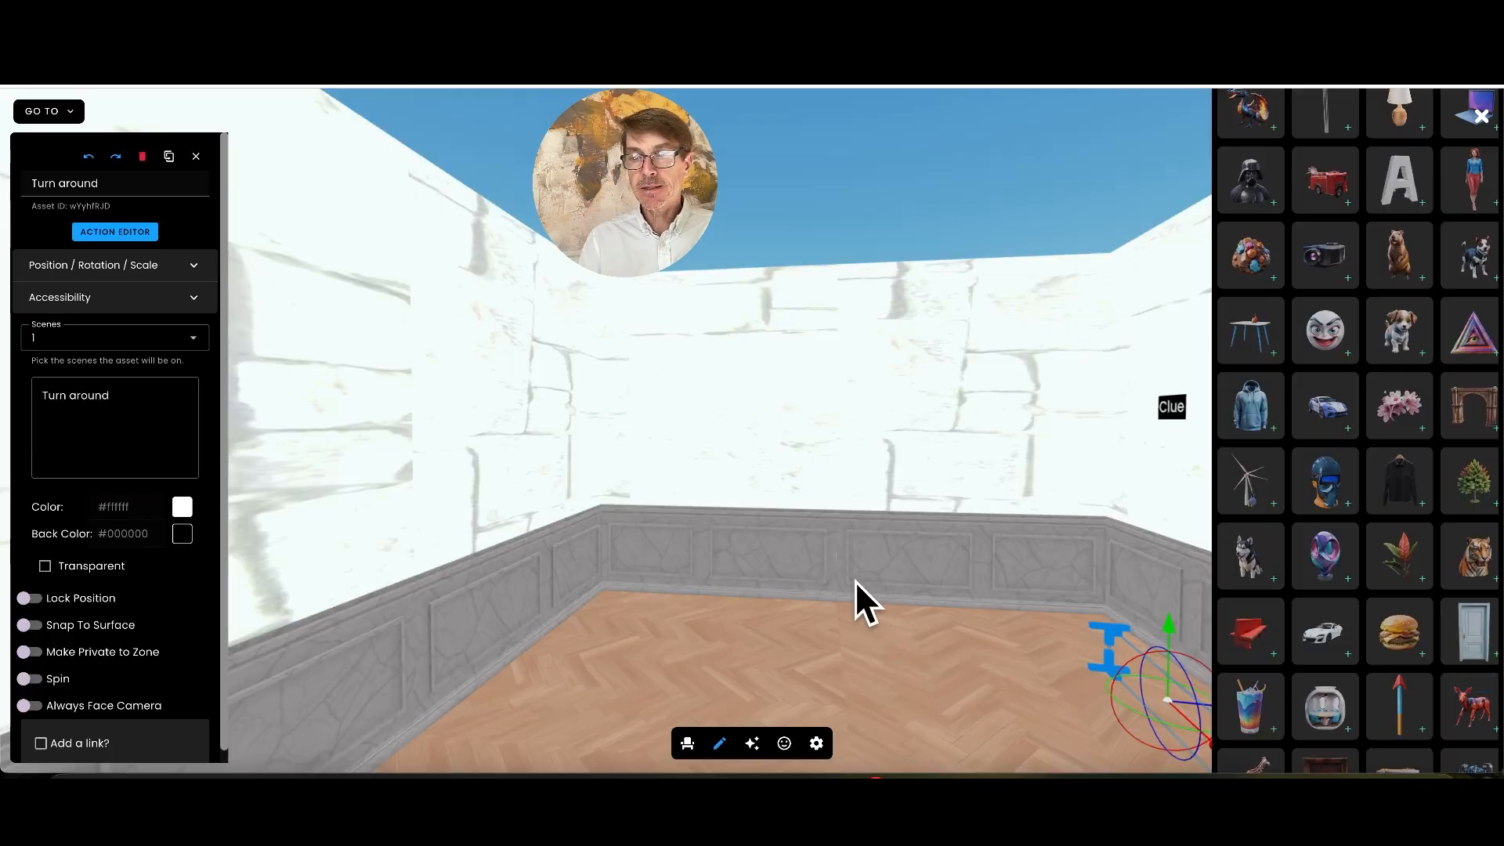
pyautogui.click(752, 493)
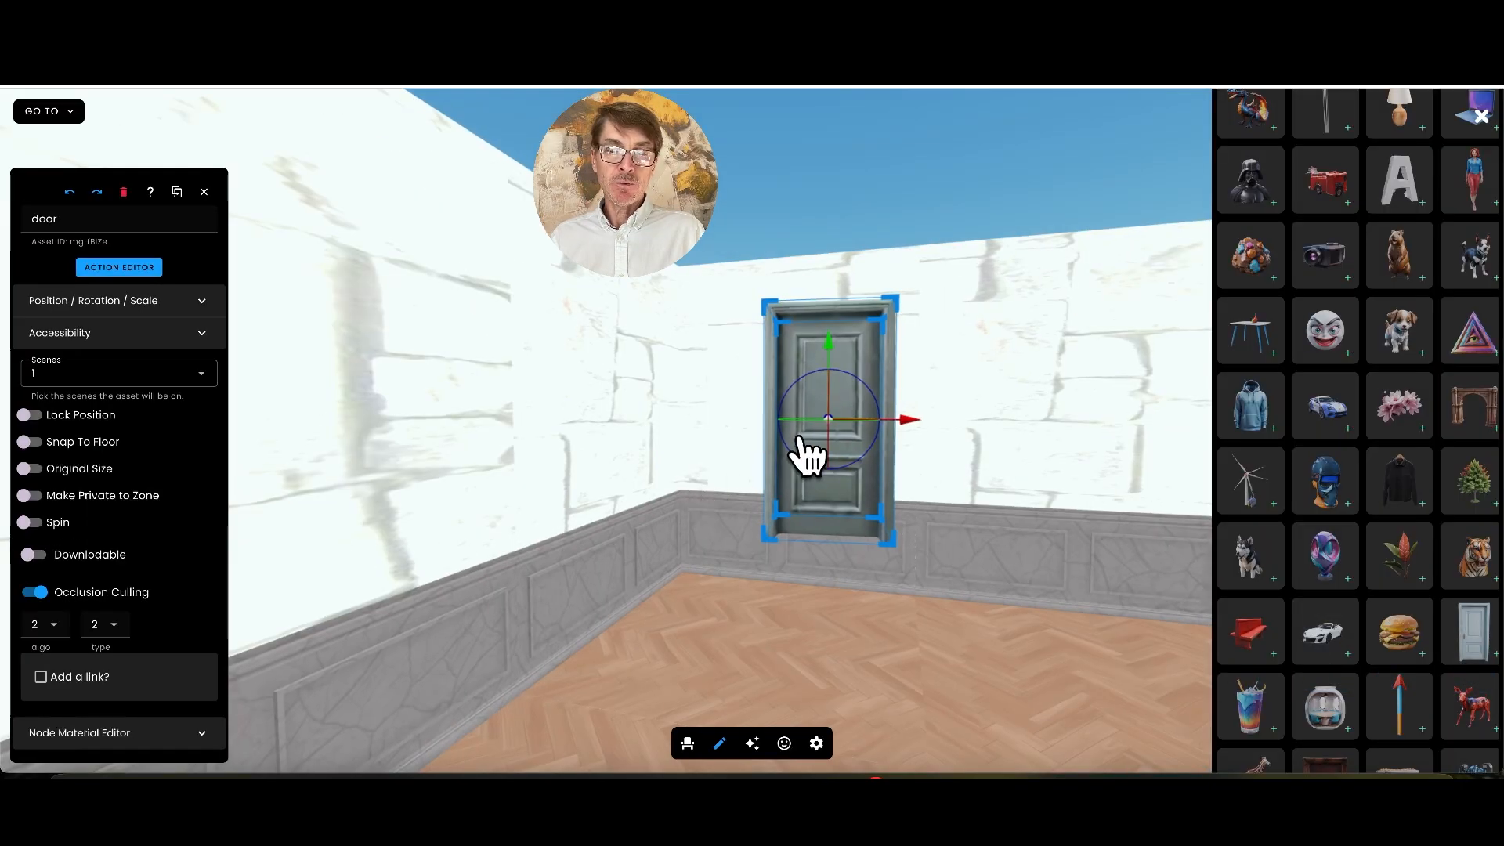
# Rotate the placed door and move it toward the left wall, and delete the duplicate door
pyautogui.moveTo(809, 436); pyautogui.dragTo(840, 437)
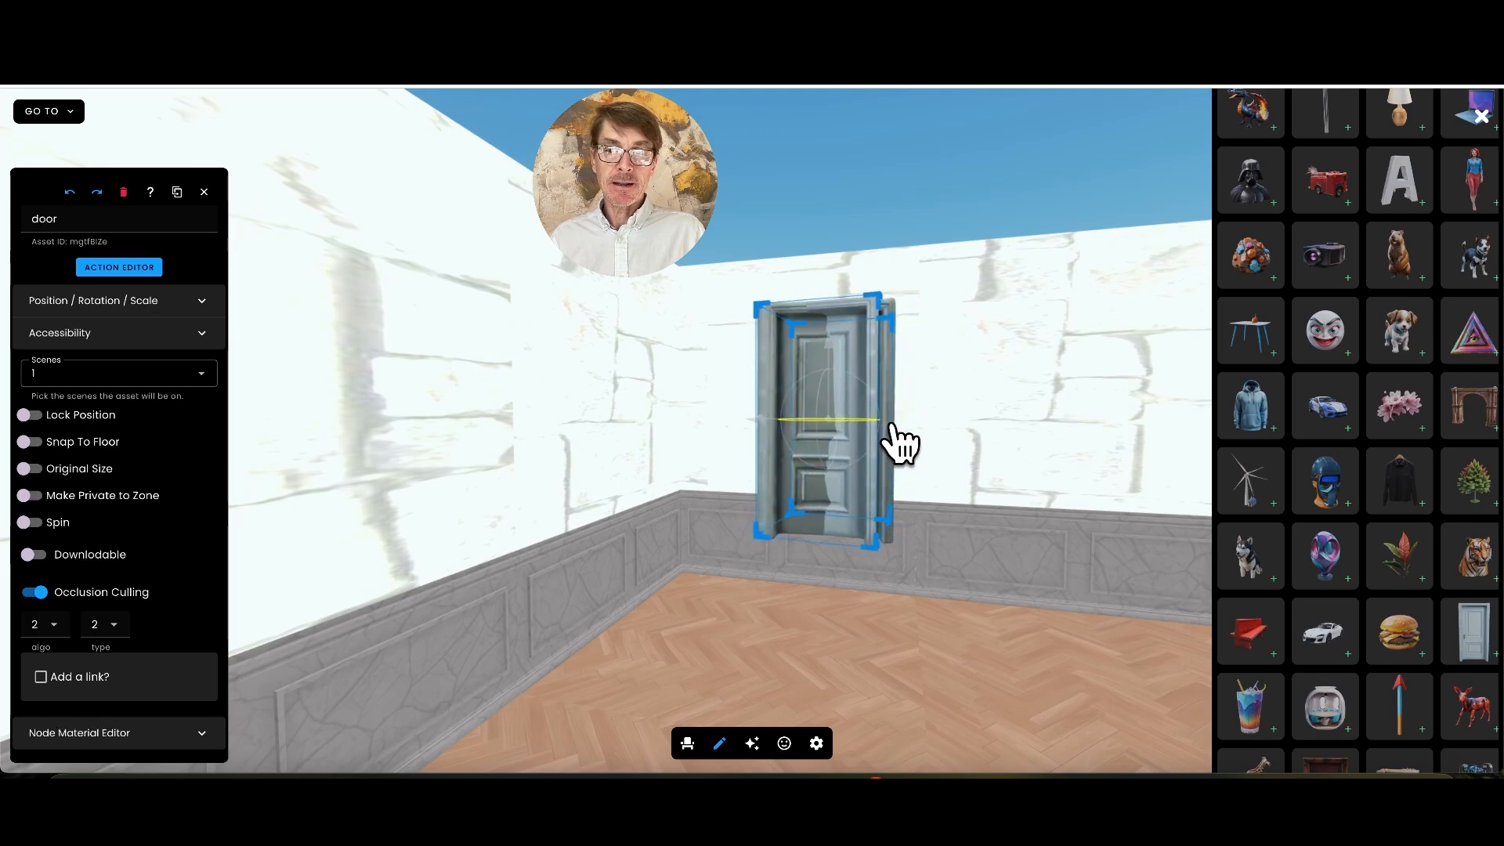
pyautogui.moveTo(898, 441); pyautogui.dragTo(590, 436)
pyautogui.click(850, 431)
pyautogui.click(850, 431)
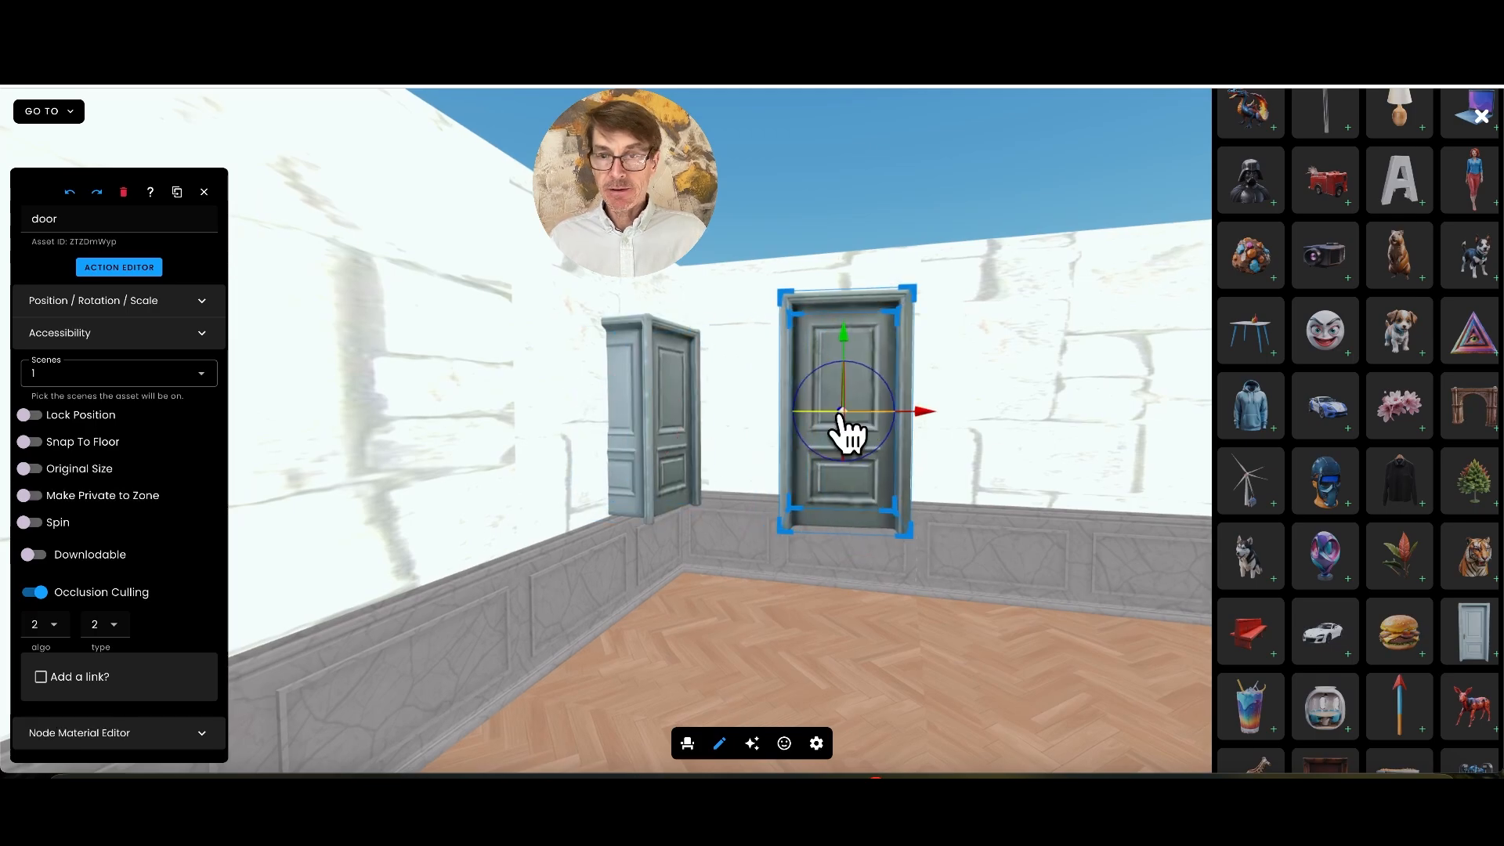
pyautogui.press('Delete')
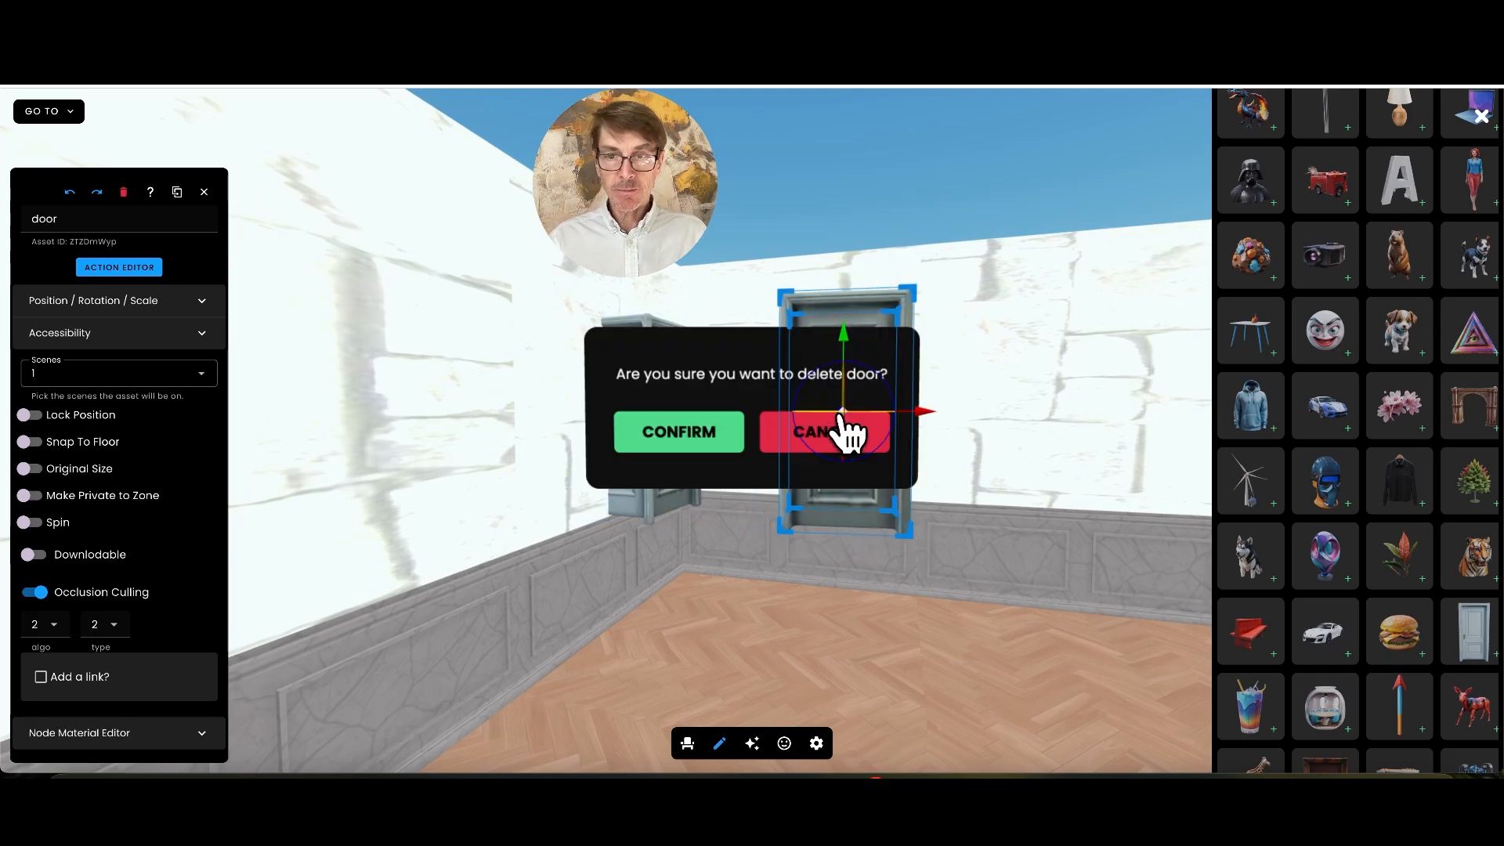
pyautogui.click(709, 446)
# Enlarge the remaining door until it reaches down to the floor, and push it back into the left wall
pyautogui.click(664, 446)
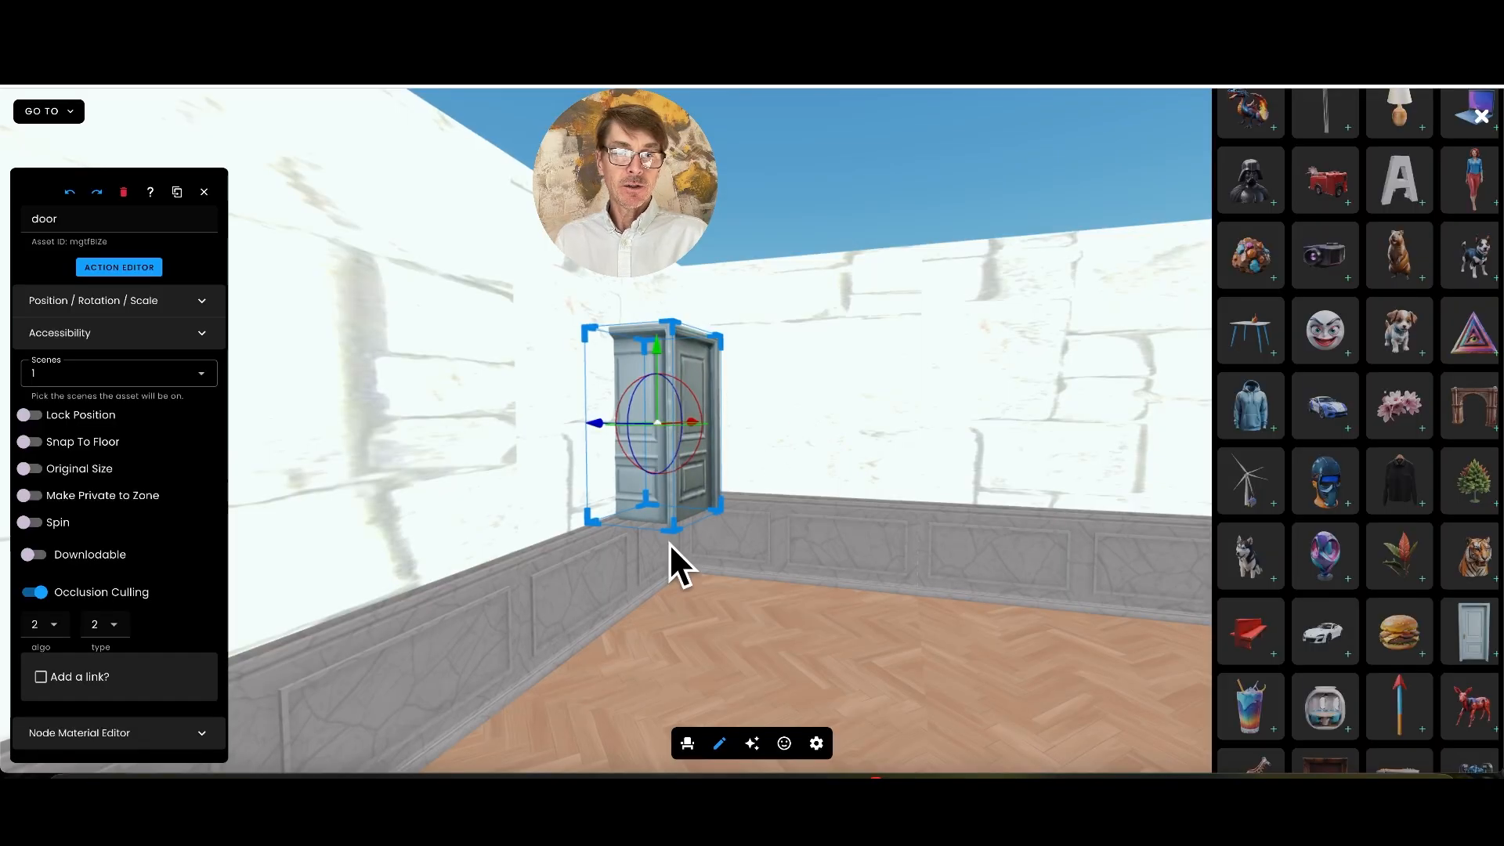
pyautogui.moveTo(675, 529); pyautogui.dragTo(652, 635)
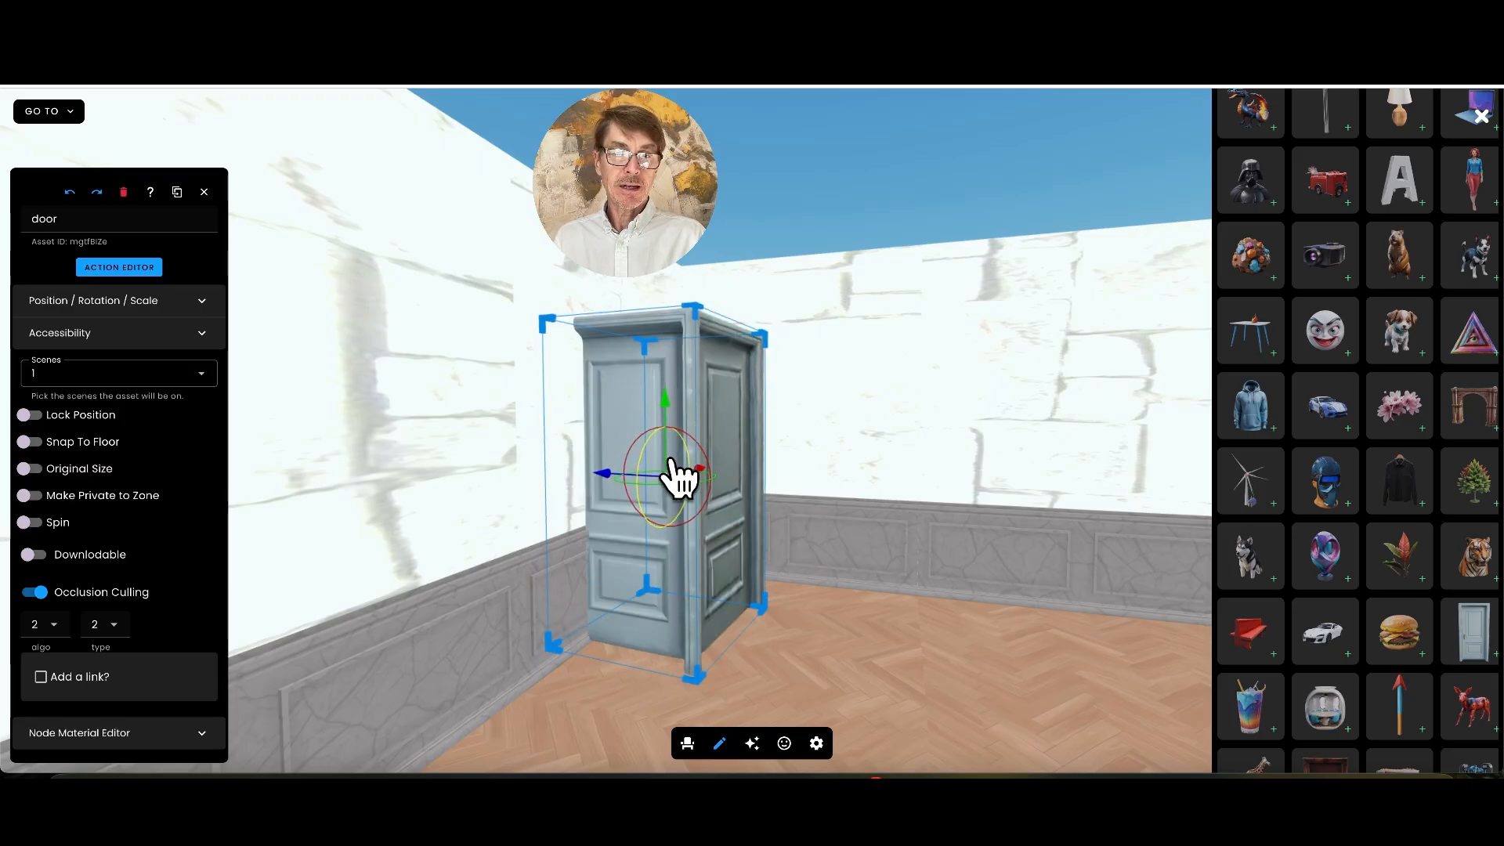
pyautogui.moveTo(606, 475); pyautogui.dragTo(528, 473)
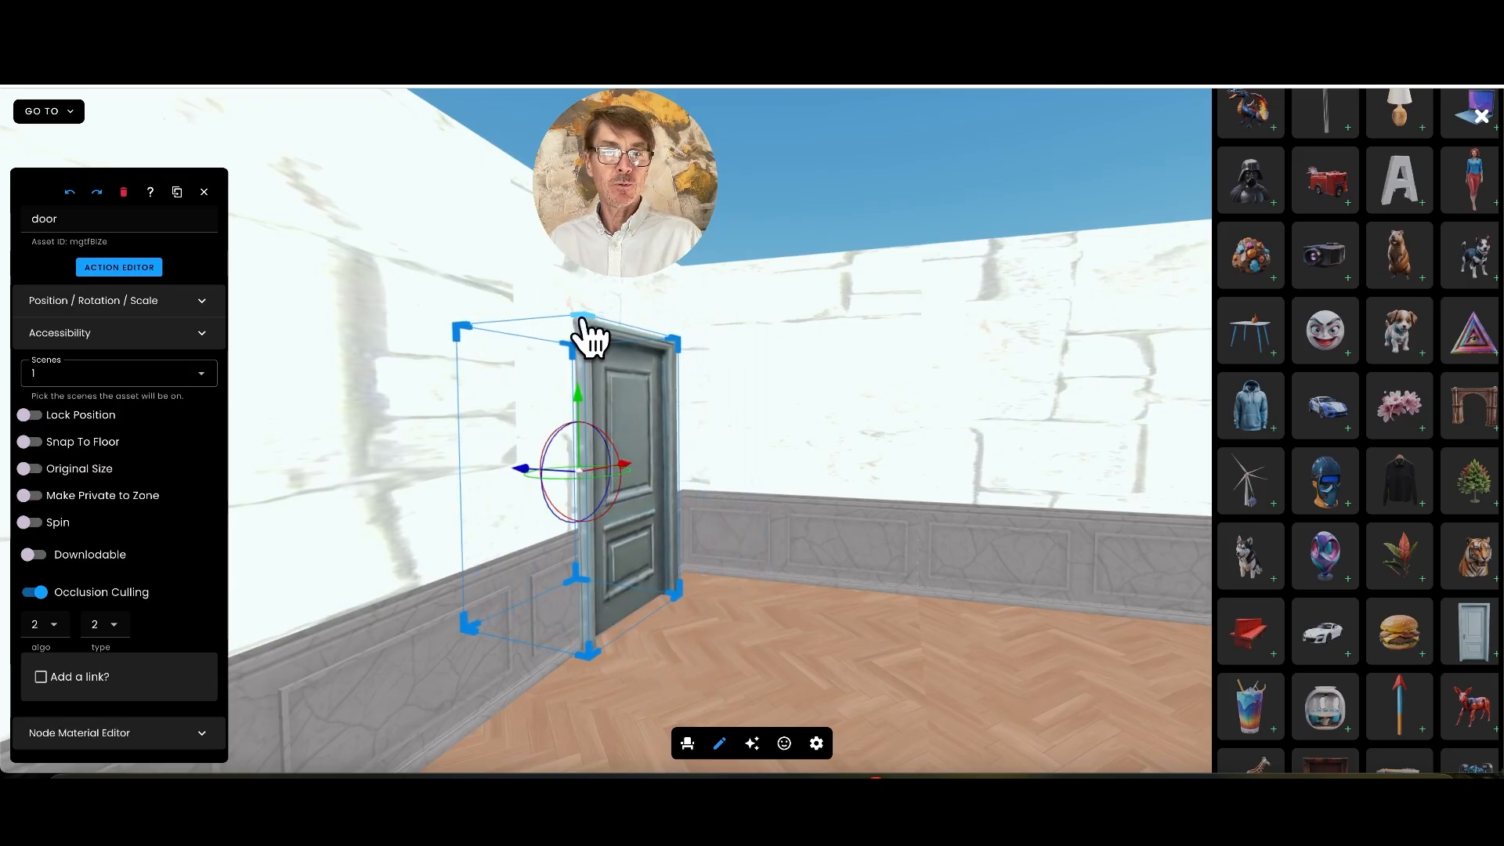
pyautogui.moveTo(568, 307); pyautogui.dragTo(447, 239)
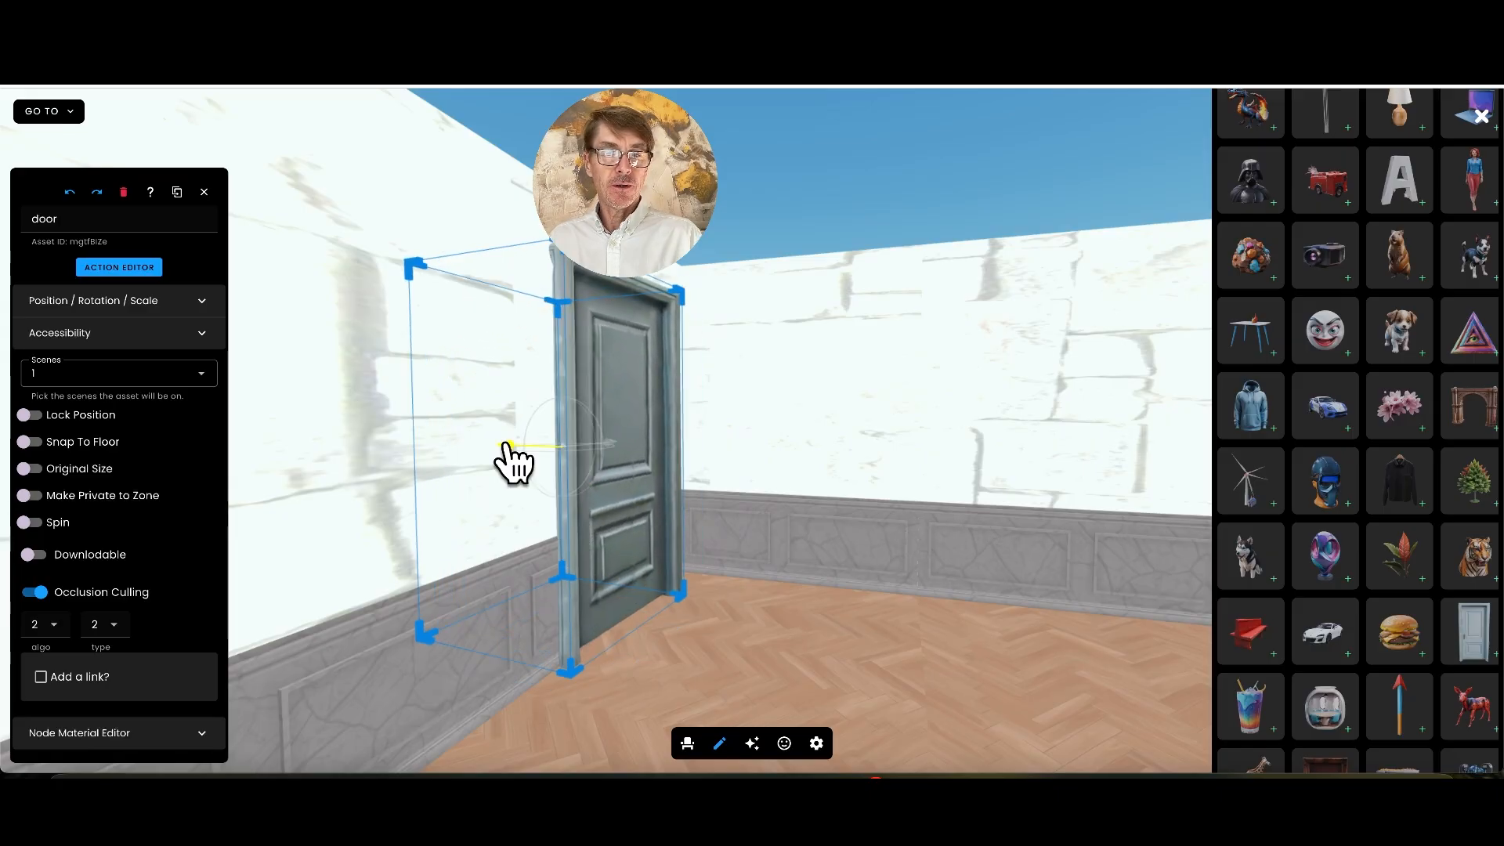
# Give the Clue label a second Click/Tap trigger with a Set Property action, and turn on Local Only
pyautogui.moveTo(802, 609); pyautogui.dragTo(924, 599)
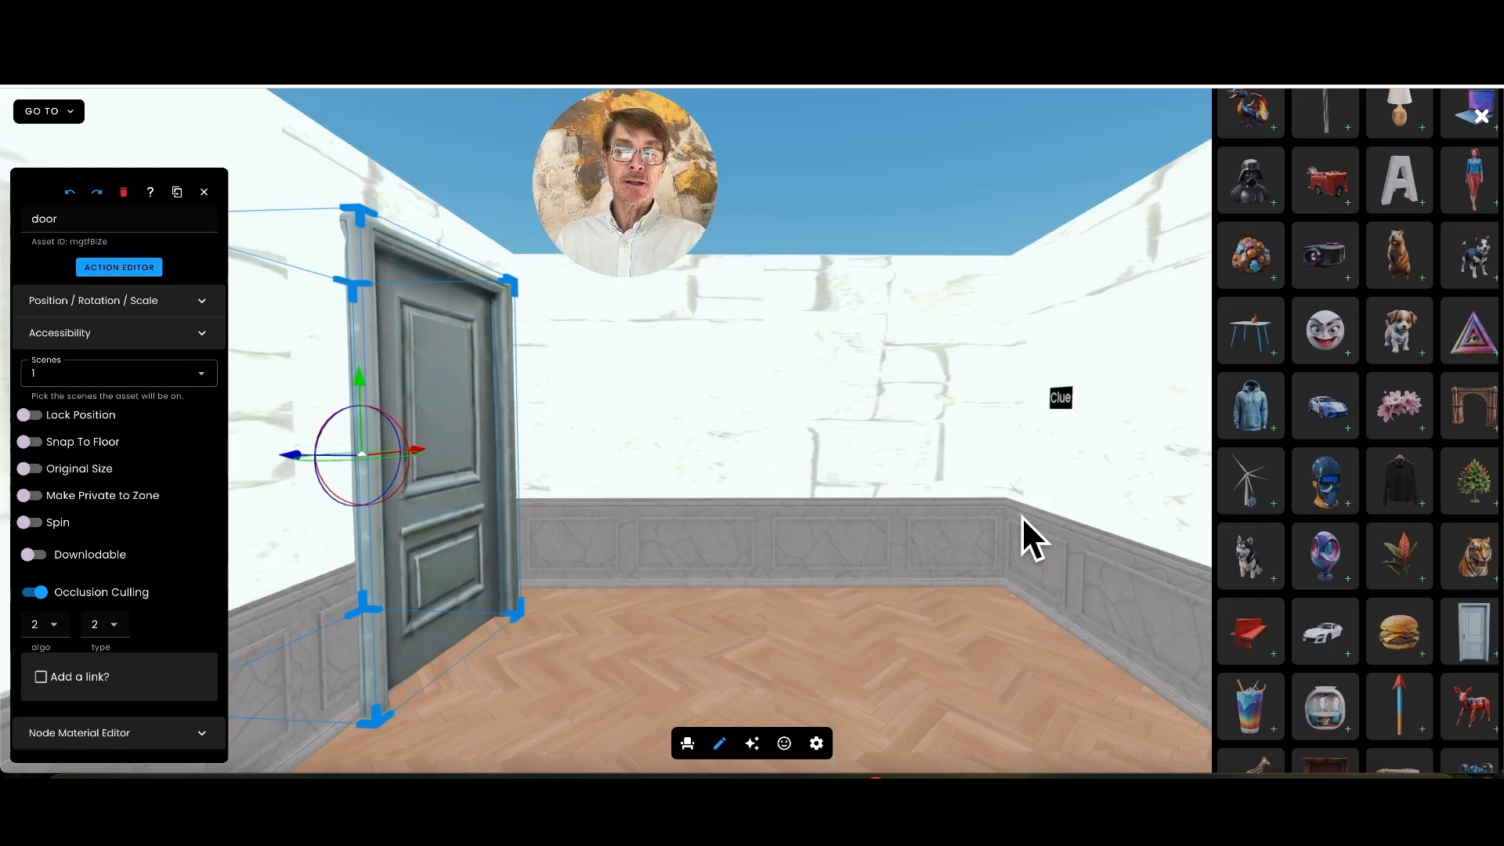
pyautogui.click(1062, 401)
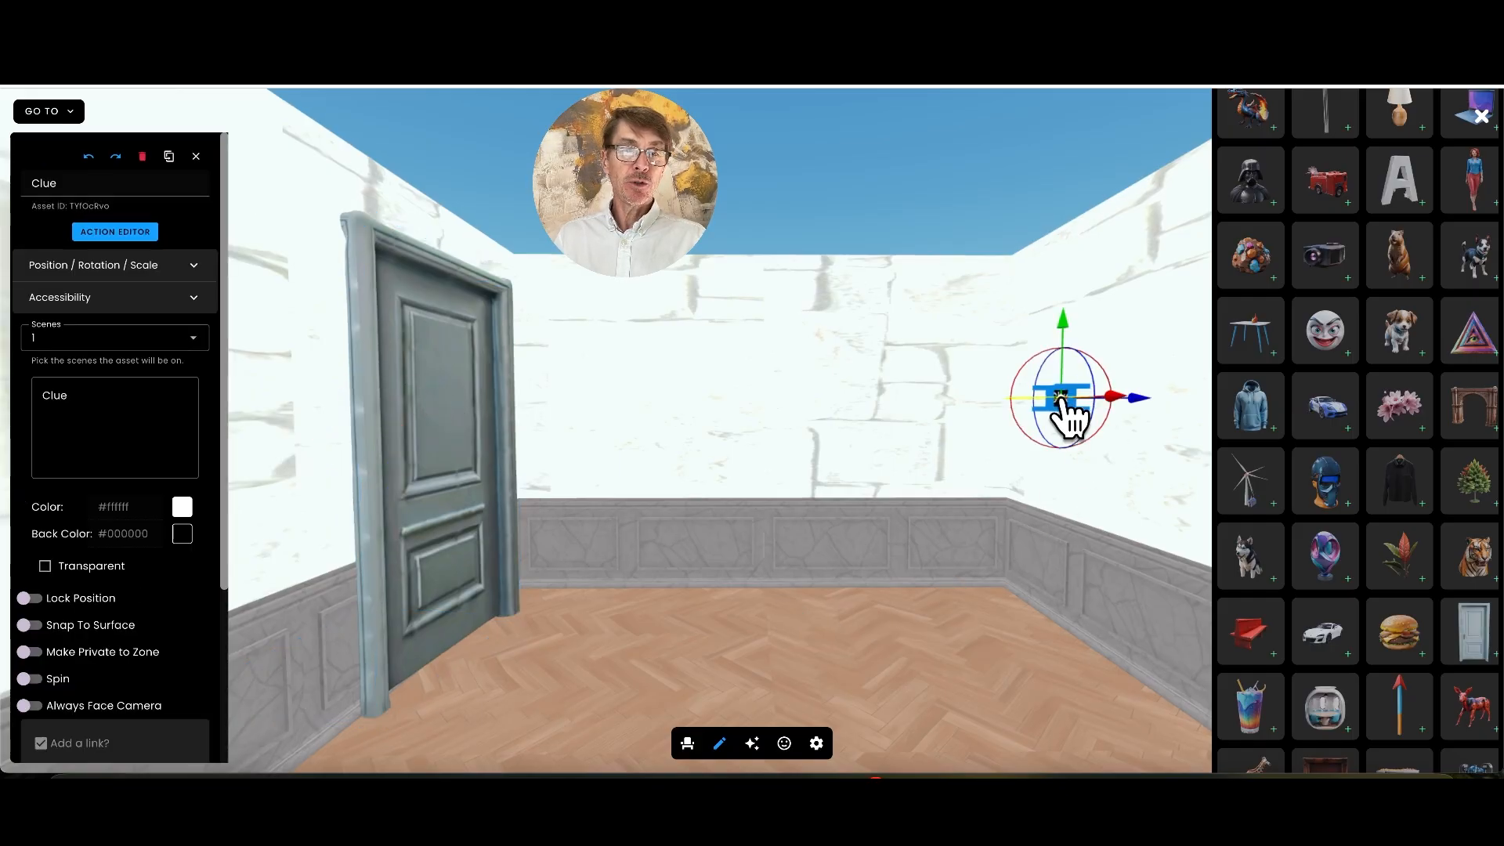
pyautogui.click(119, 231)
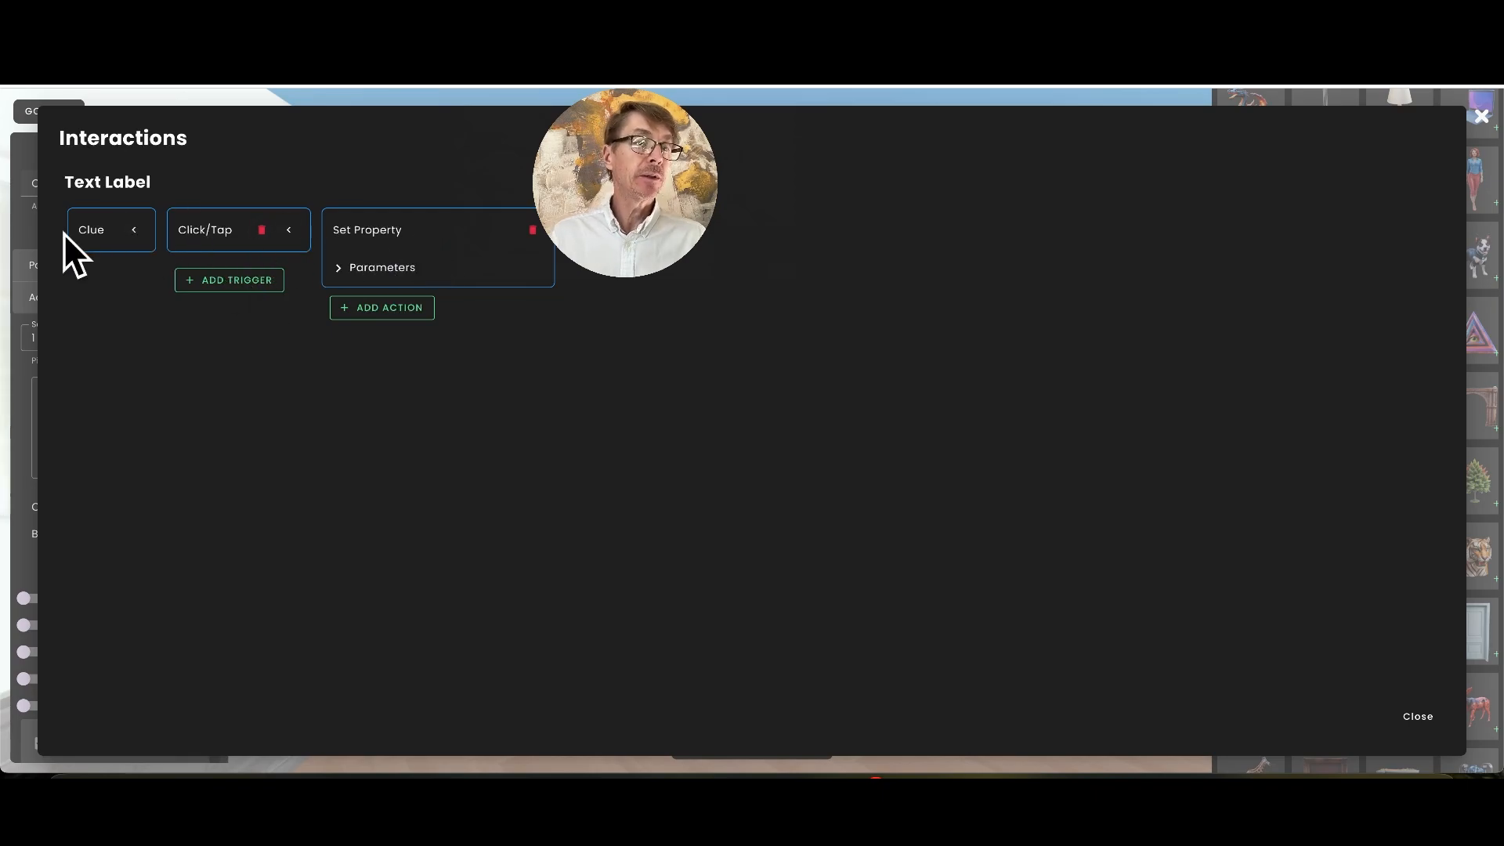
pyautogui.click(243, 279)
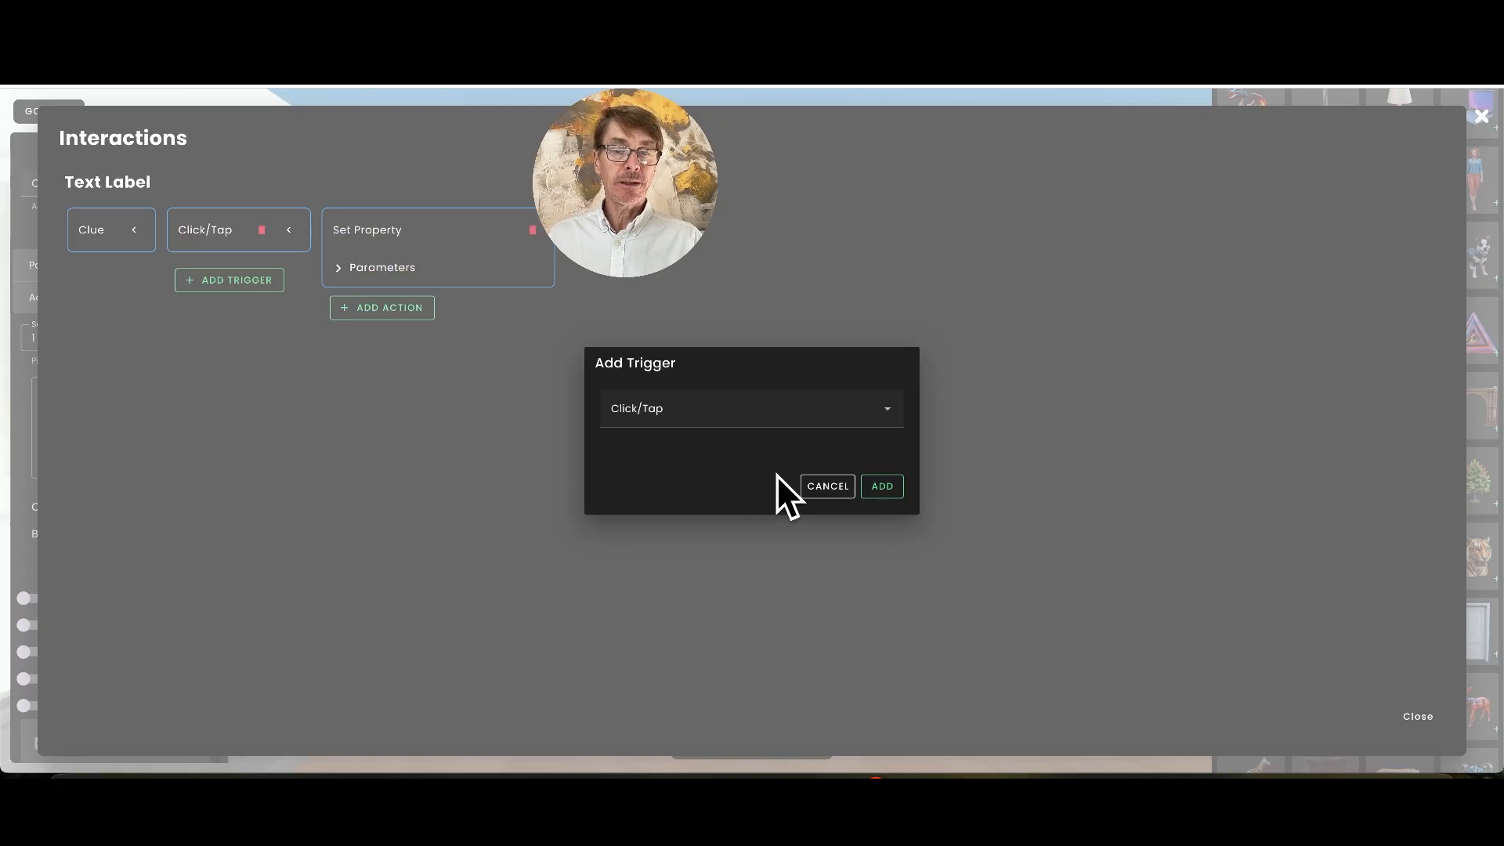
pyautogui.click(886, 489)
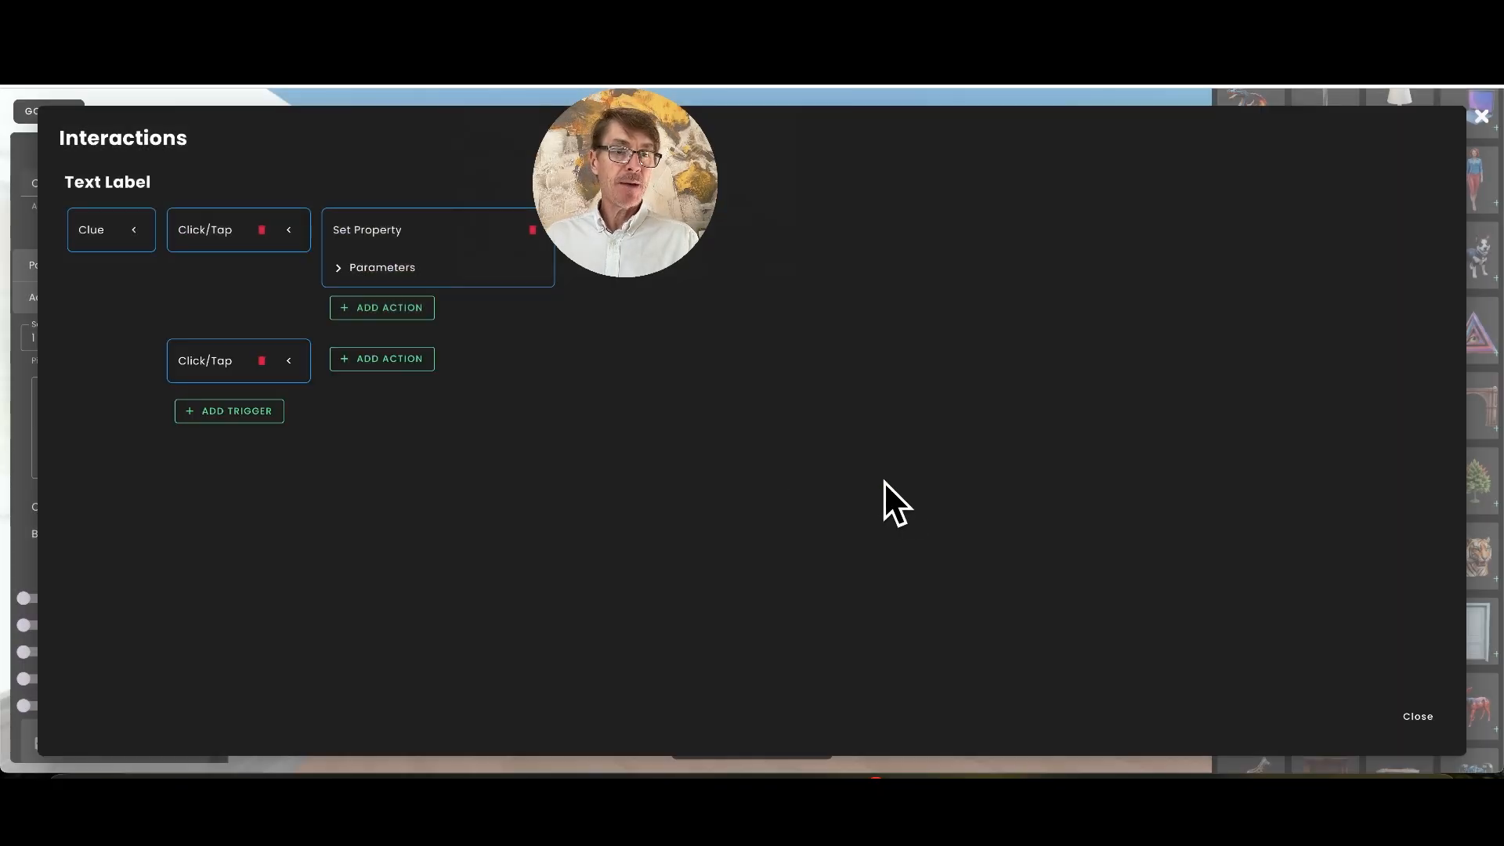
pyautogui.click(393, 360)
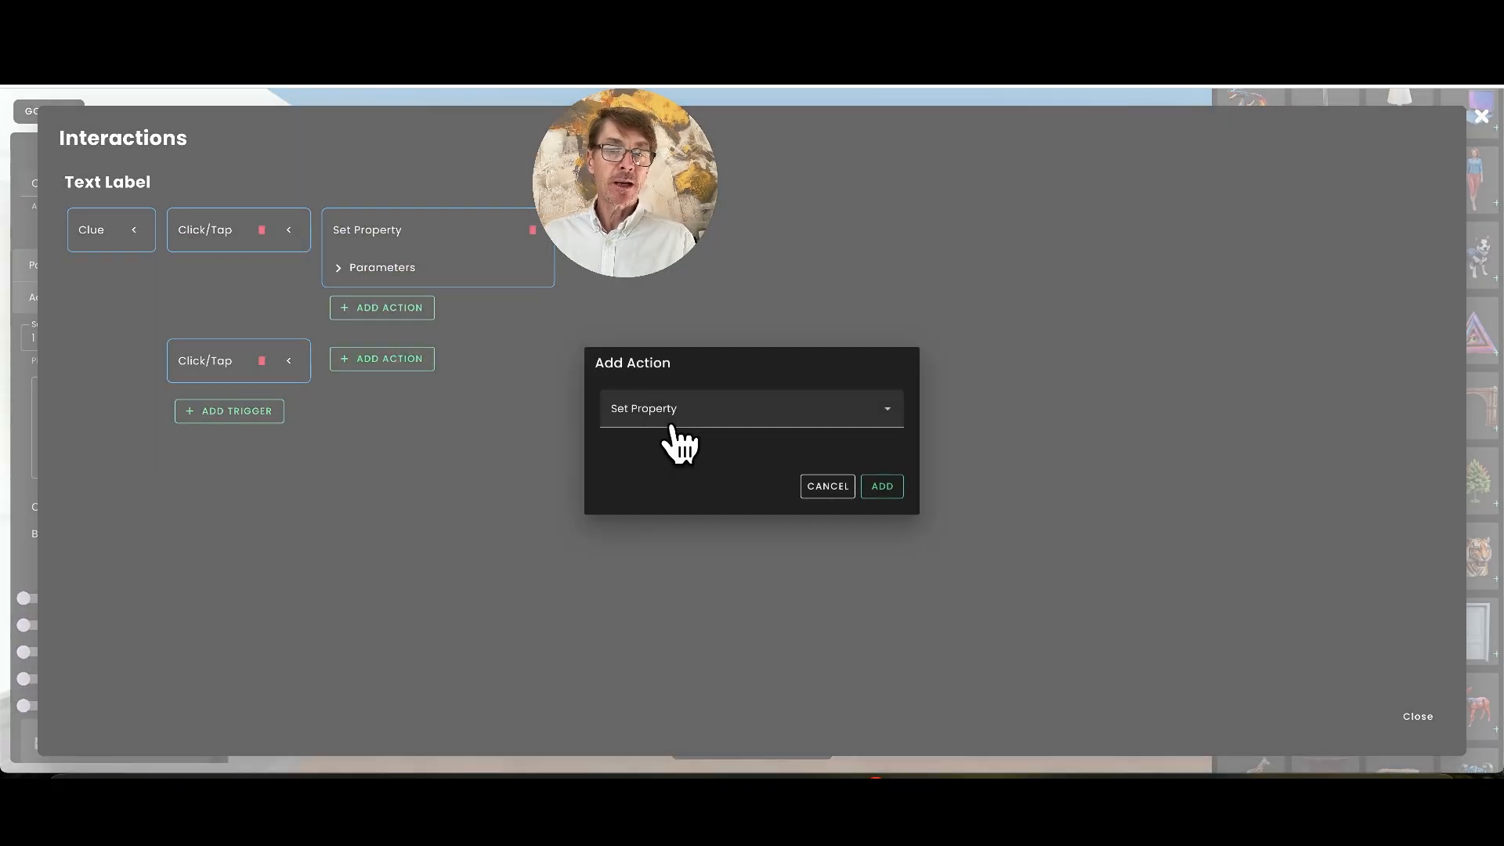
pyautogui.click(880, 486)
pyautogui.click(487, 437)
pyautogui.click(598, 501)
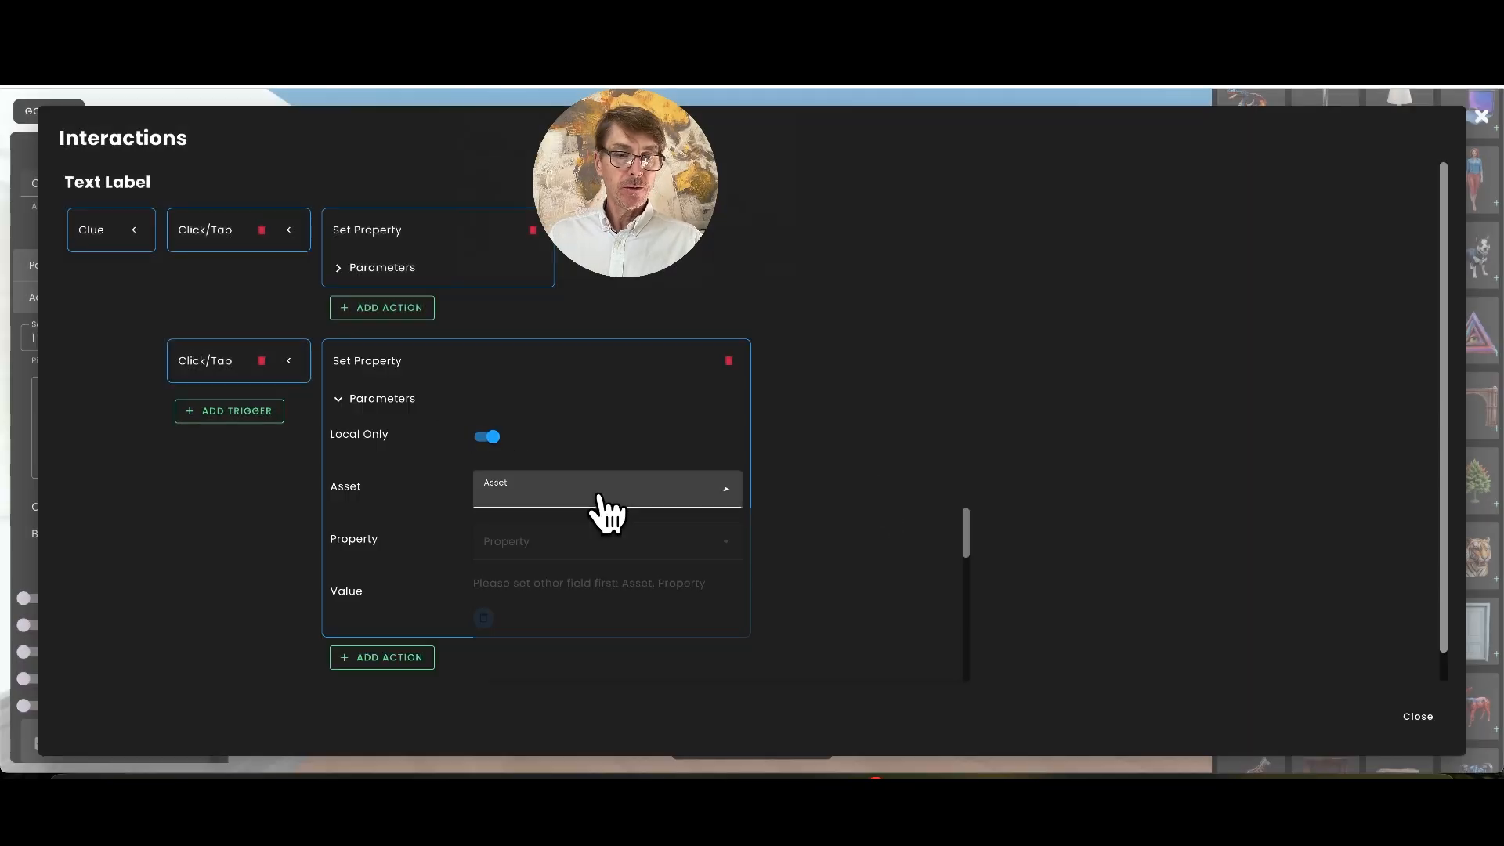
pyautogui.scroll(-3, 655, 562)
pyautogui.scroll(-3, 655, 564)
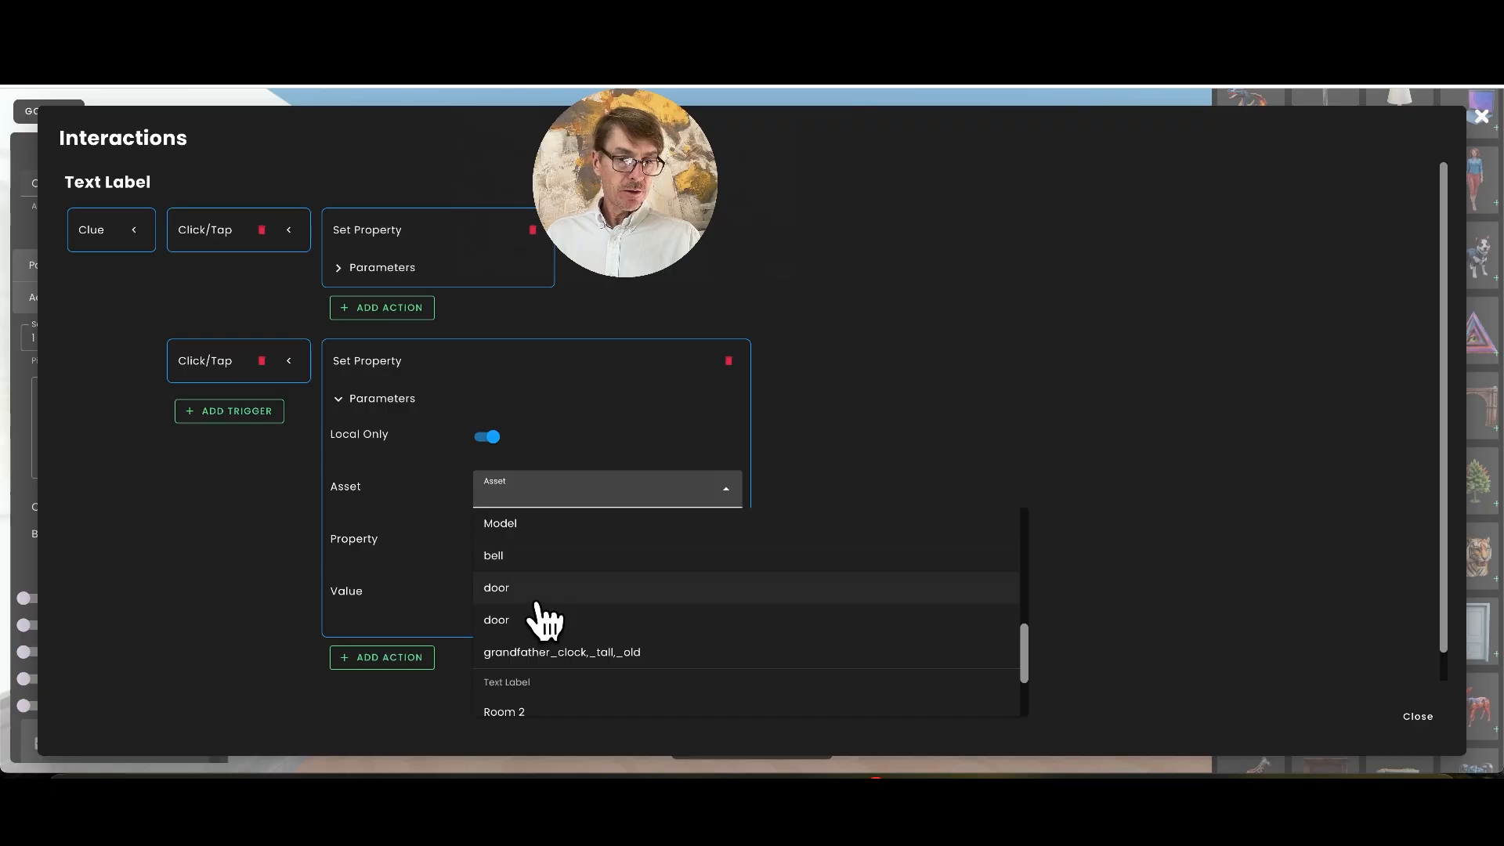
pyautogui.scroll(-2, 538, 603)
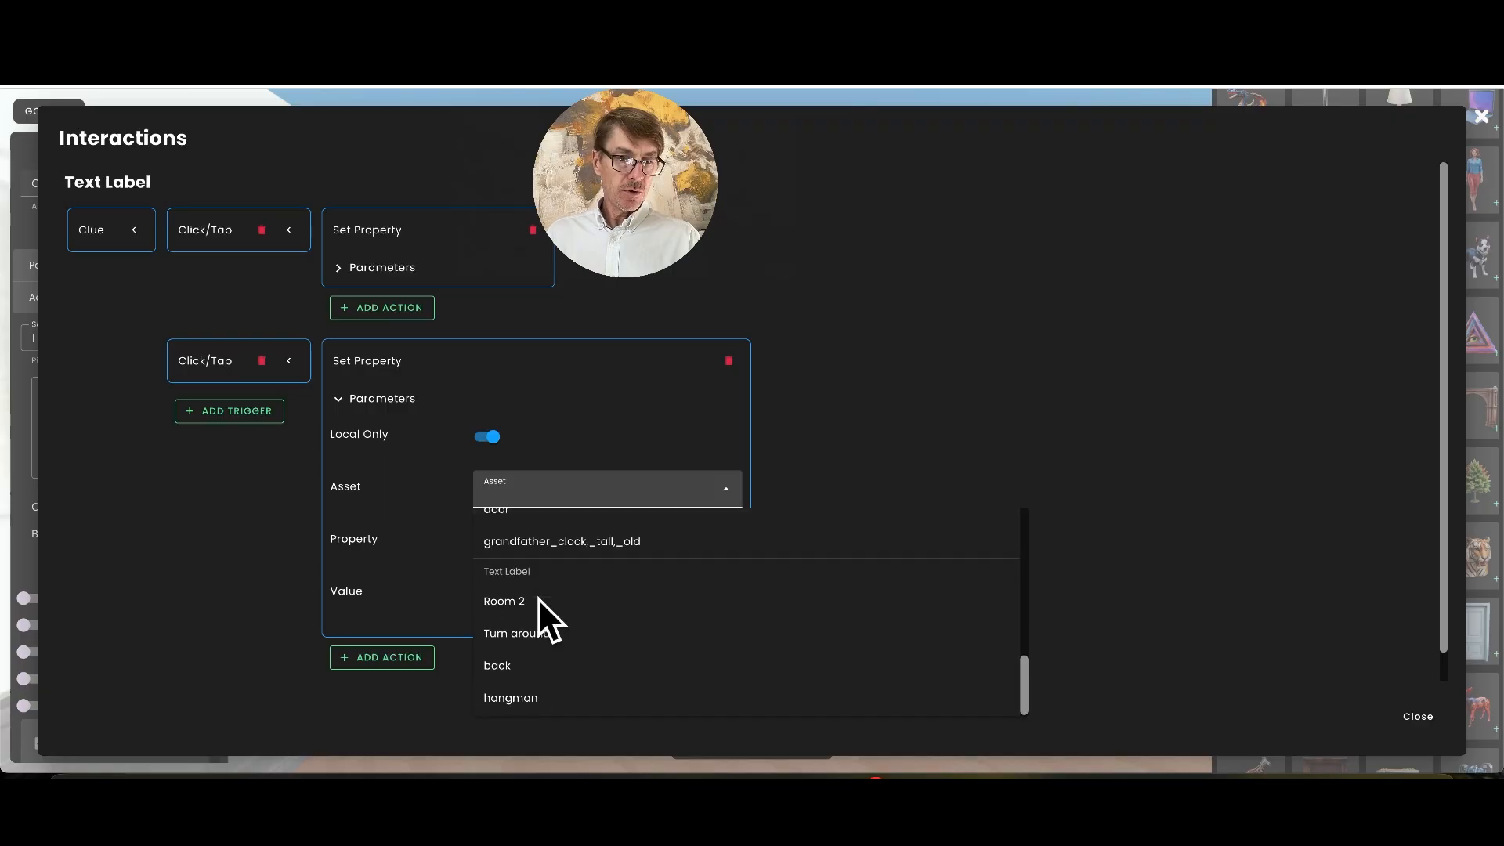
pyautogui.click(916, 451)
pyautogui.click(1427, 732)
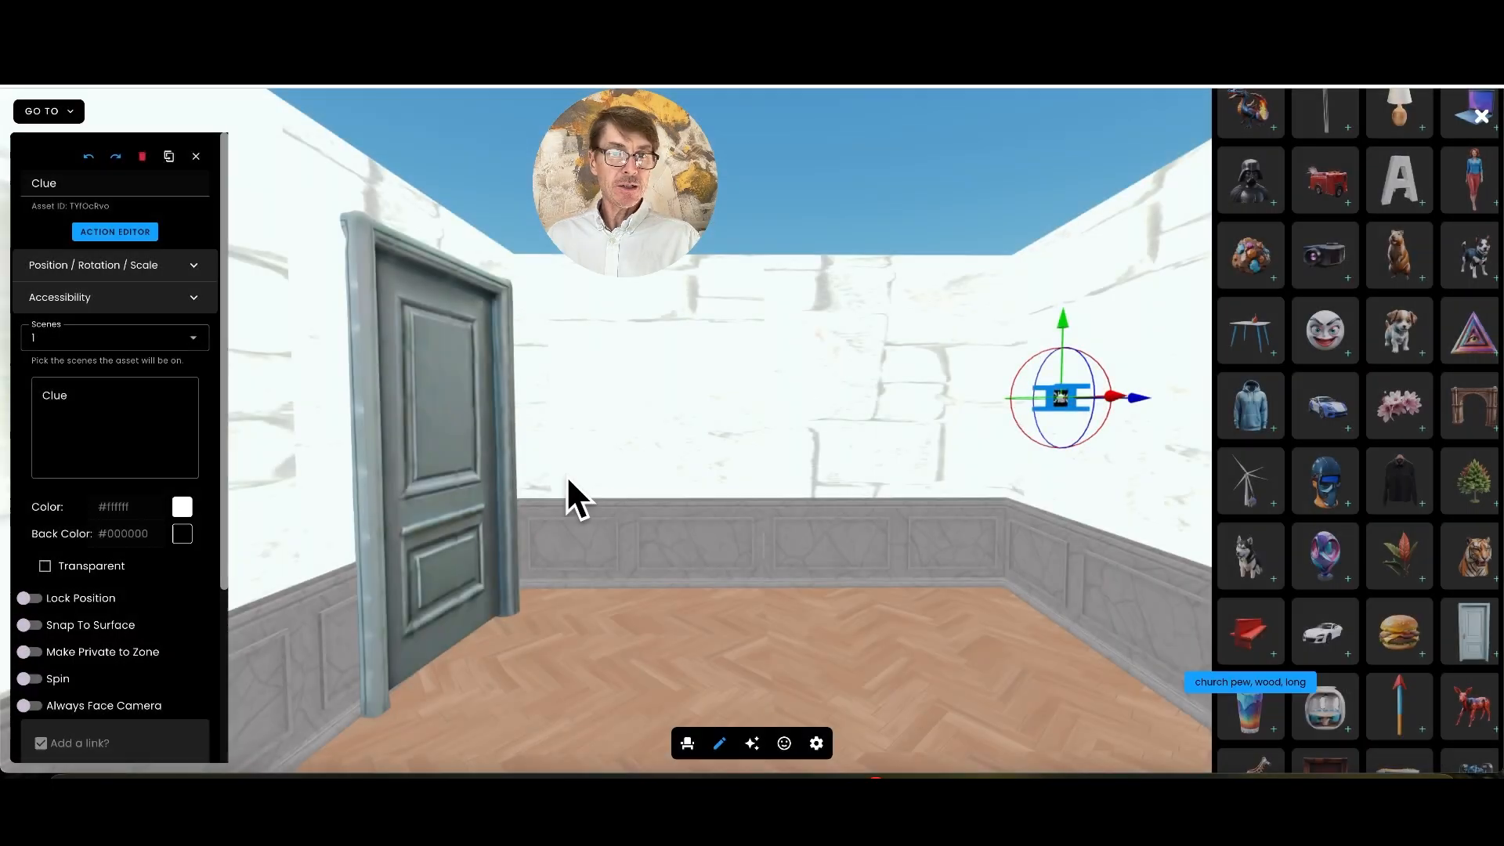
# Rename the door as hidden door and move it back against the left wall
pyautogui.click(404, 394)
pyautogui.doubleClick(68, 219)
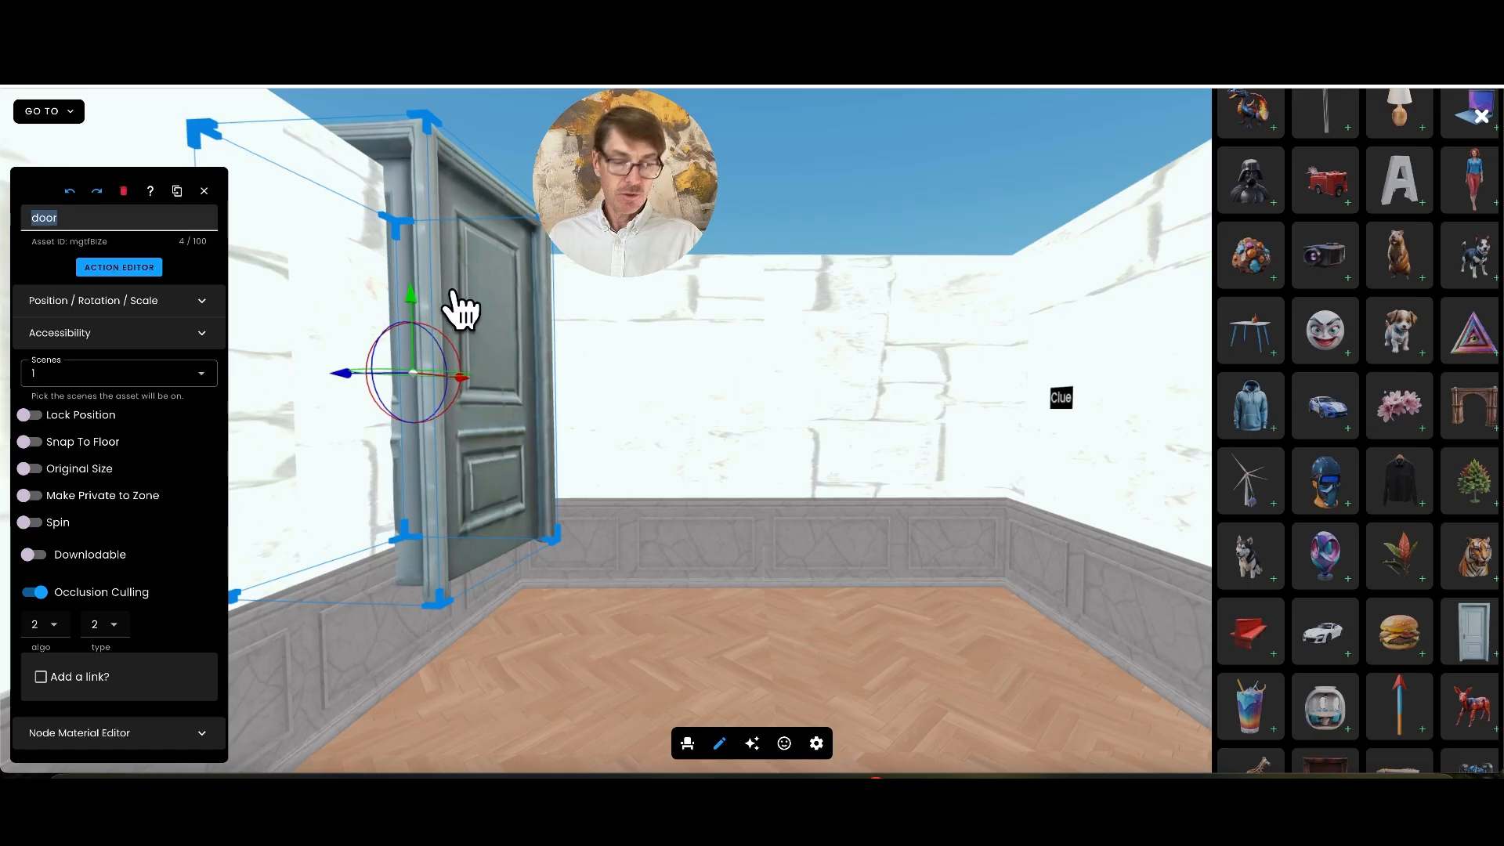
pyautogui.write('hidden door')
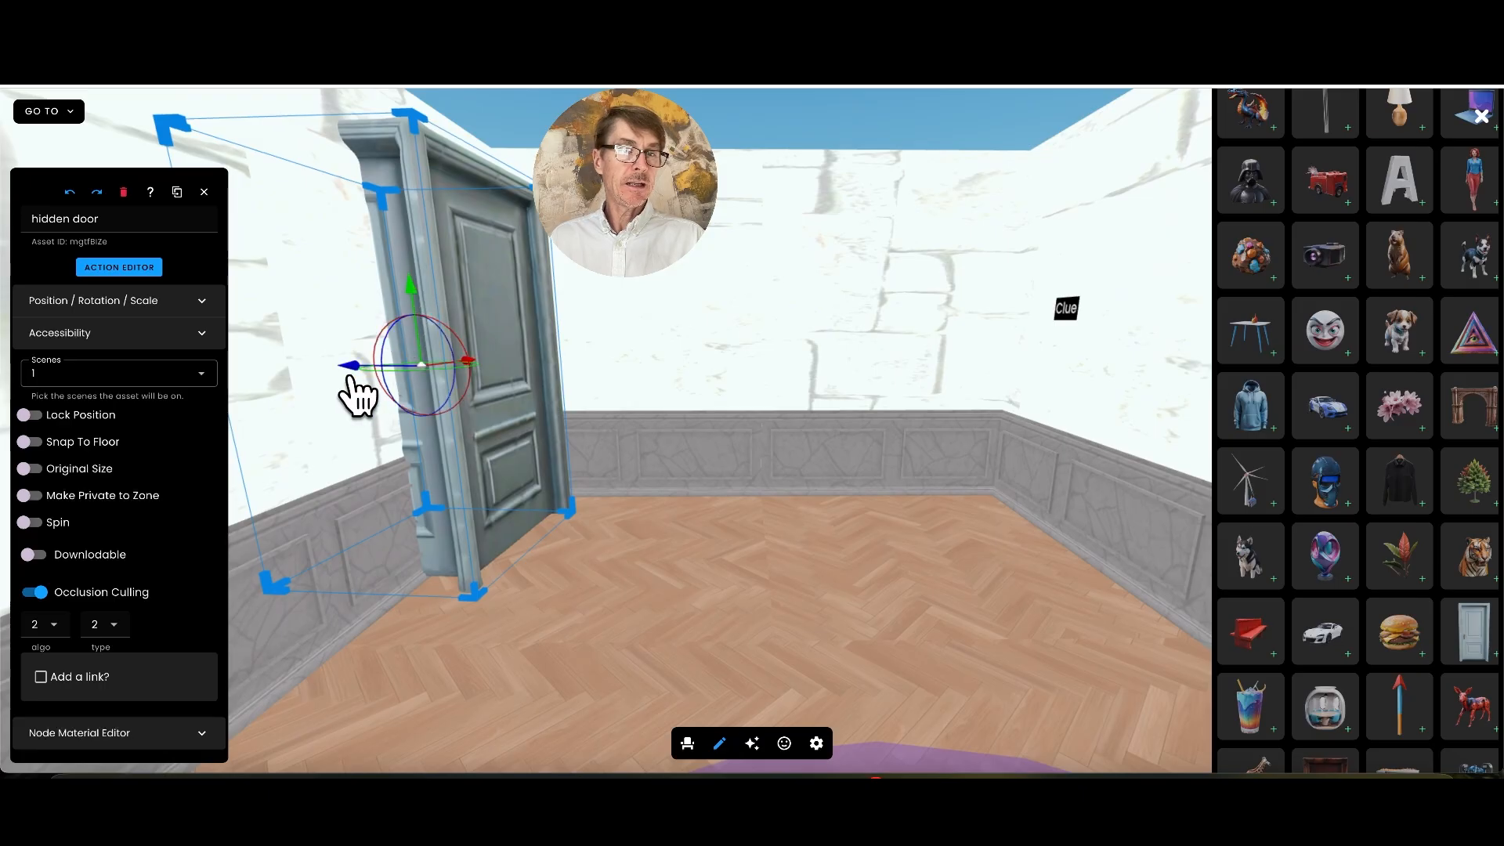
pyautogui.moveTo(356, 391); pyautogui.dragTo(302, 386)
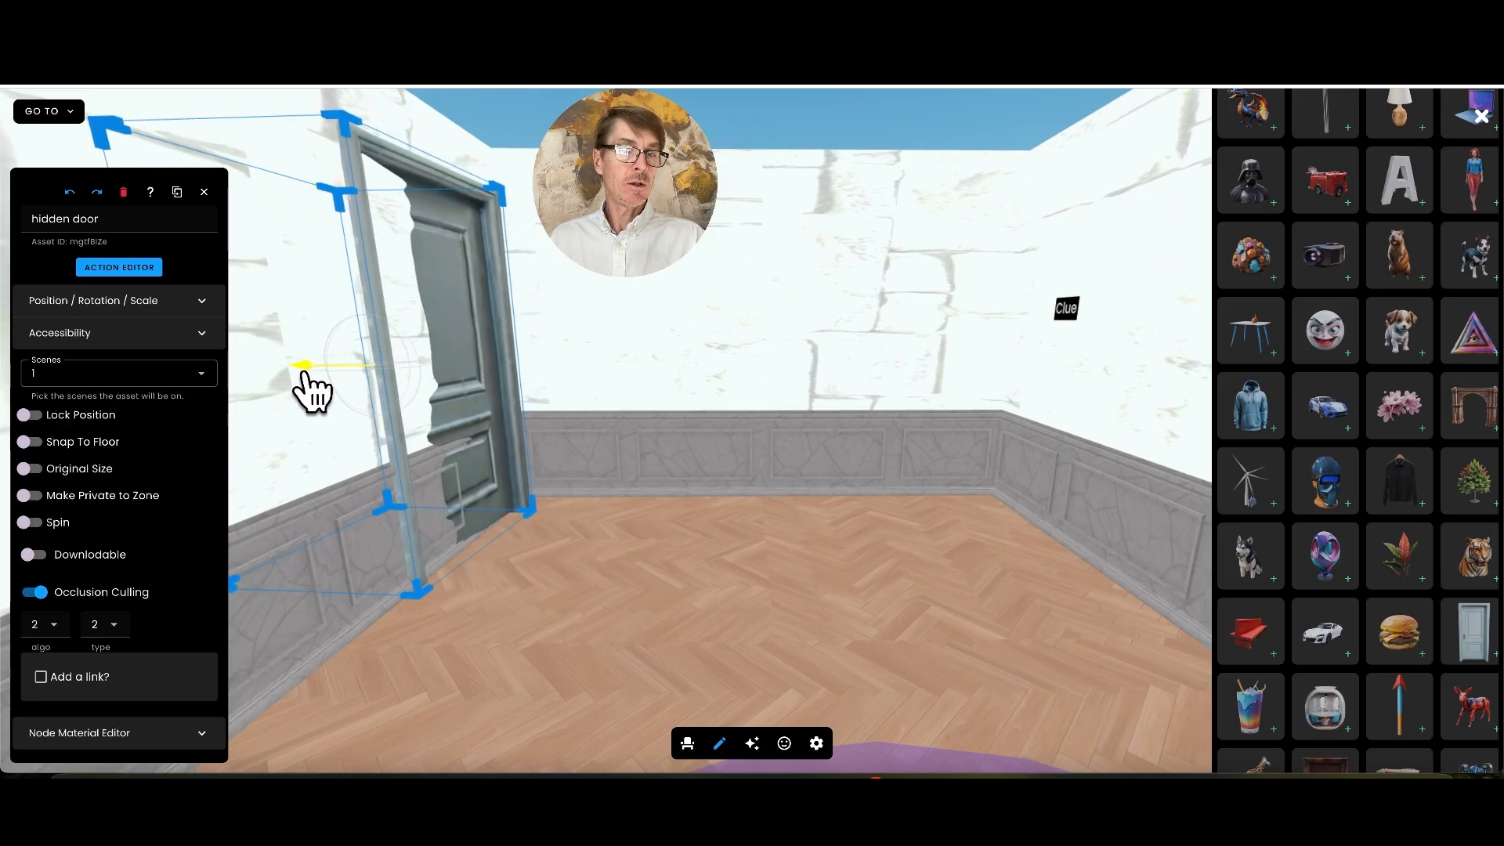
# Set the target asset of the Clue label's second Set Property action to hidden door
pyautogui.click(1065, 310)
pyautogui.click(115, 231)
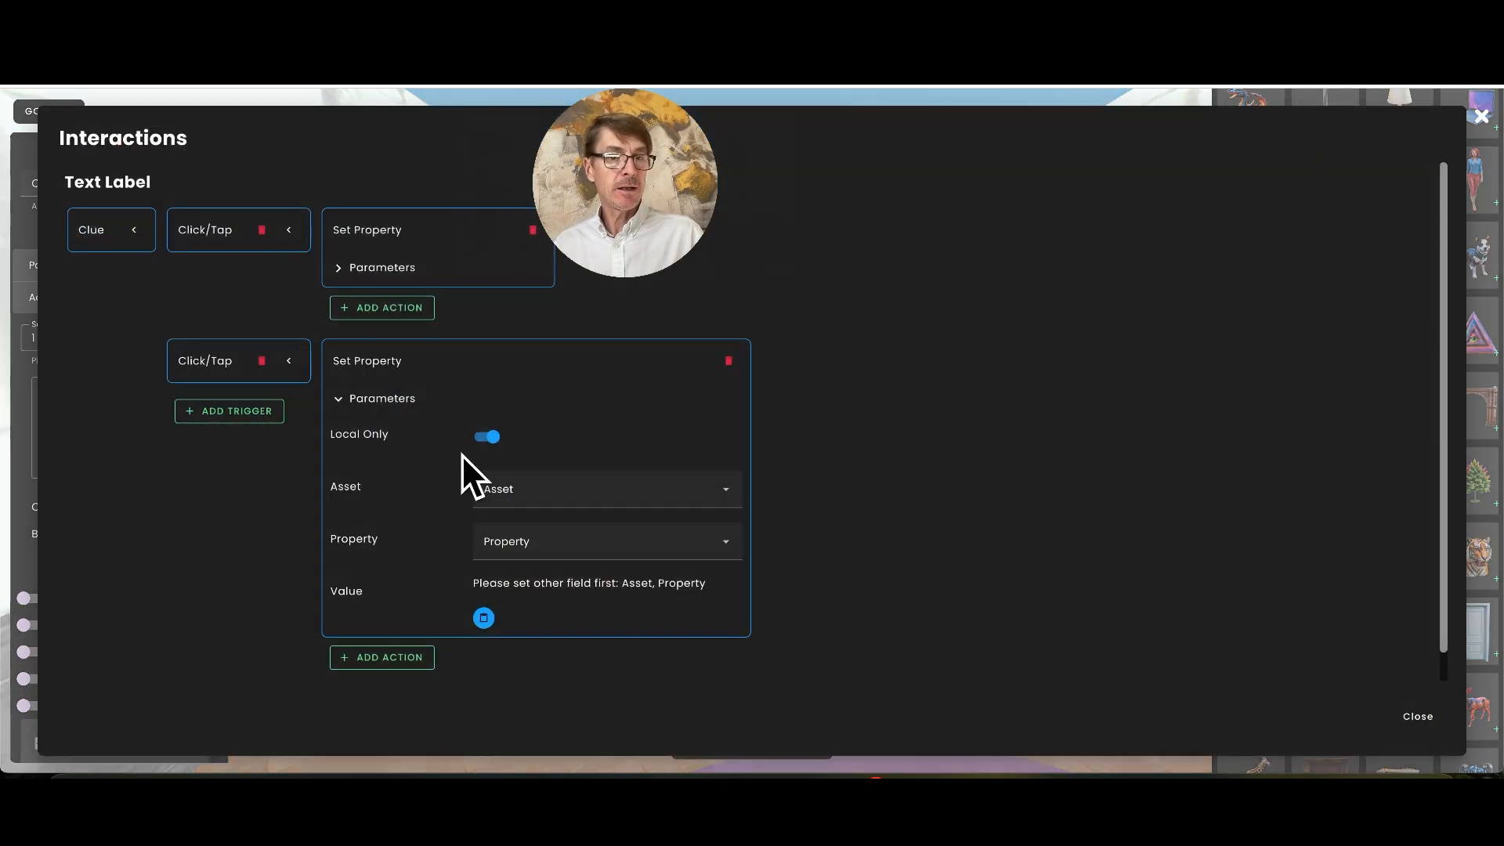
pyautogui.click(549, 491)
pyautogui.scroll(-10, 633, 593)
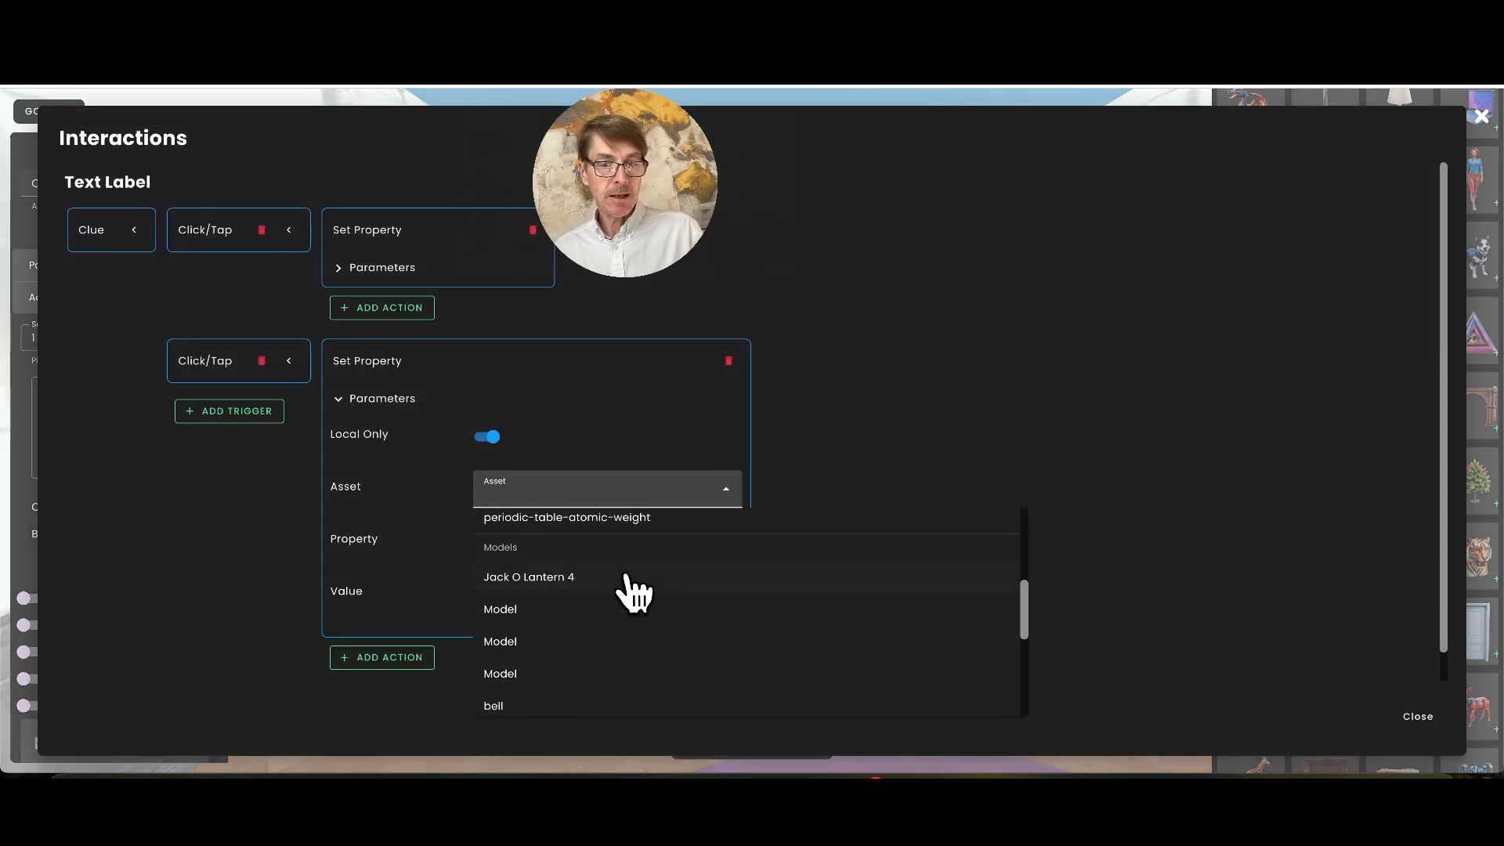
pyautogui.scroll(-2, 626, 584)
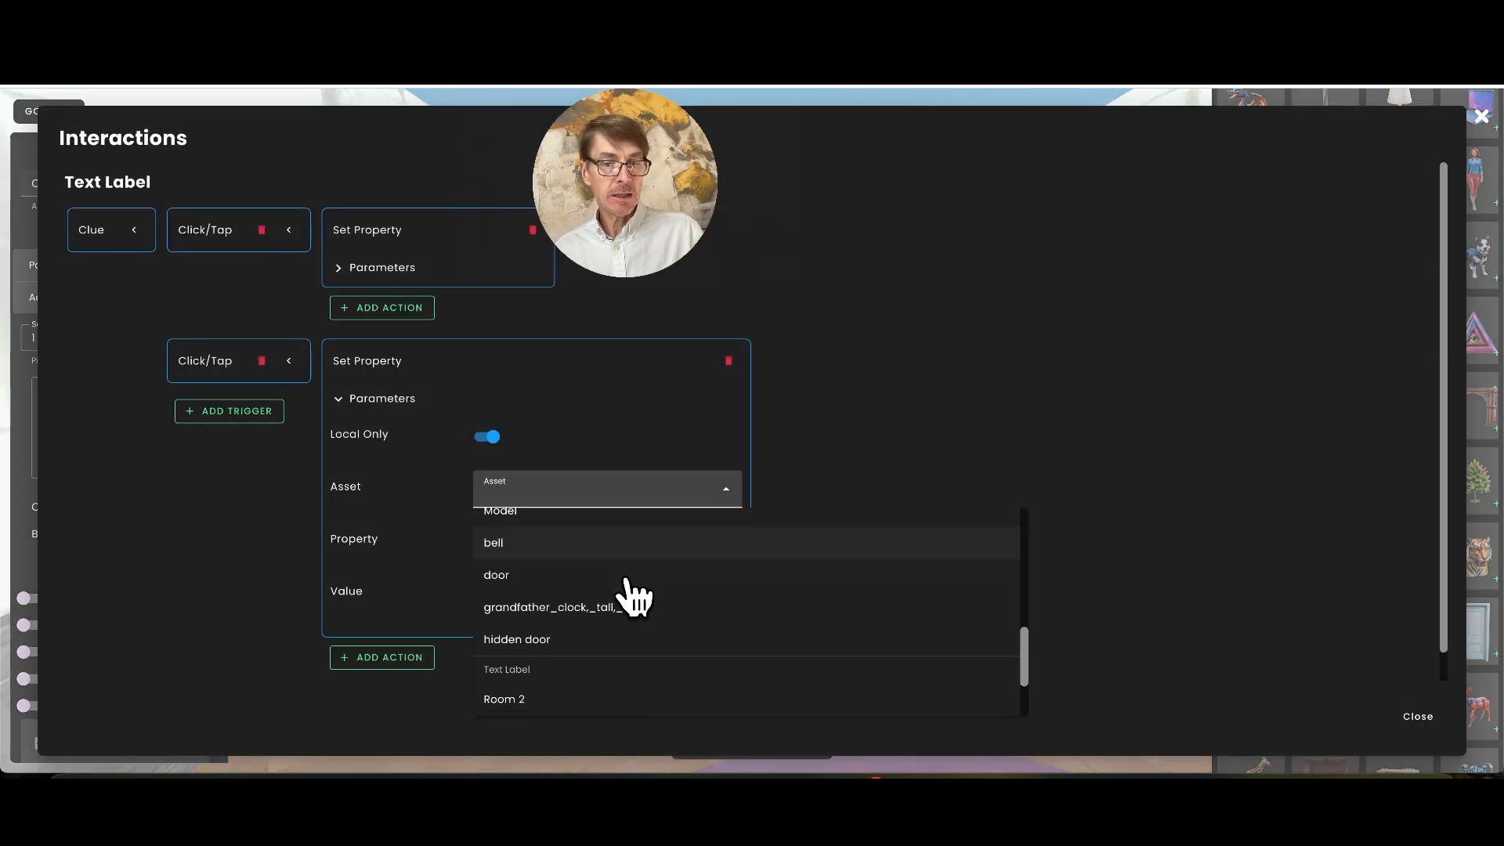
pyautogui.click(553, 638)
# Choose position as the second action's property and fill in the hidden door's current coordinates
pyautogui.click(599, 555)
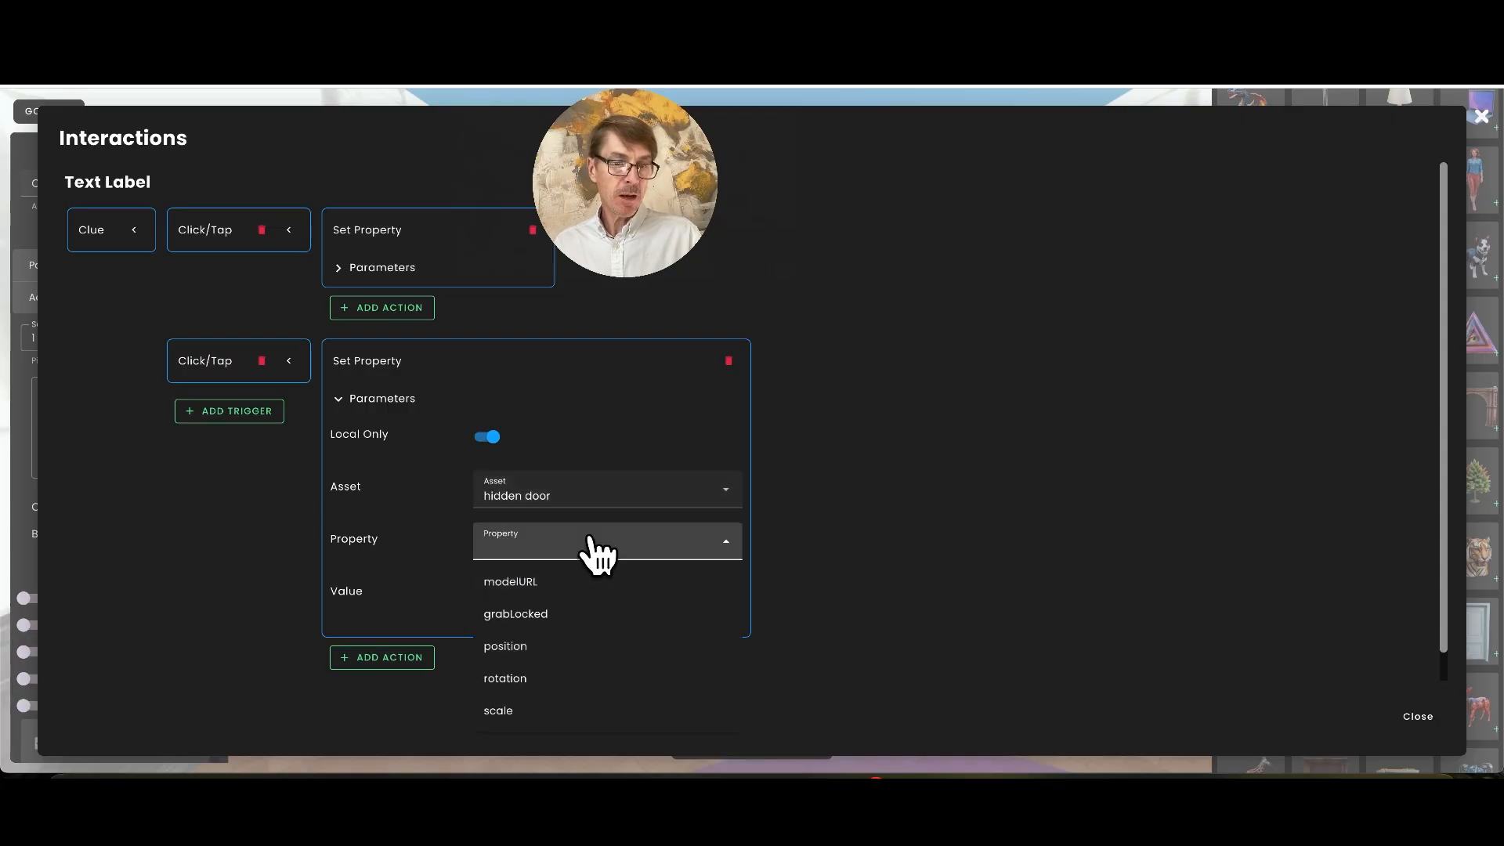
pyautogui.click(566, 650)
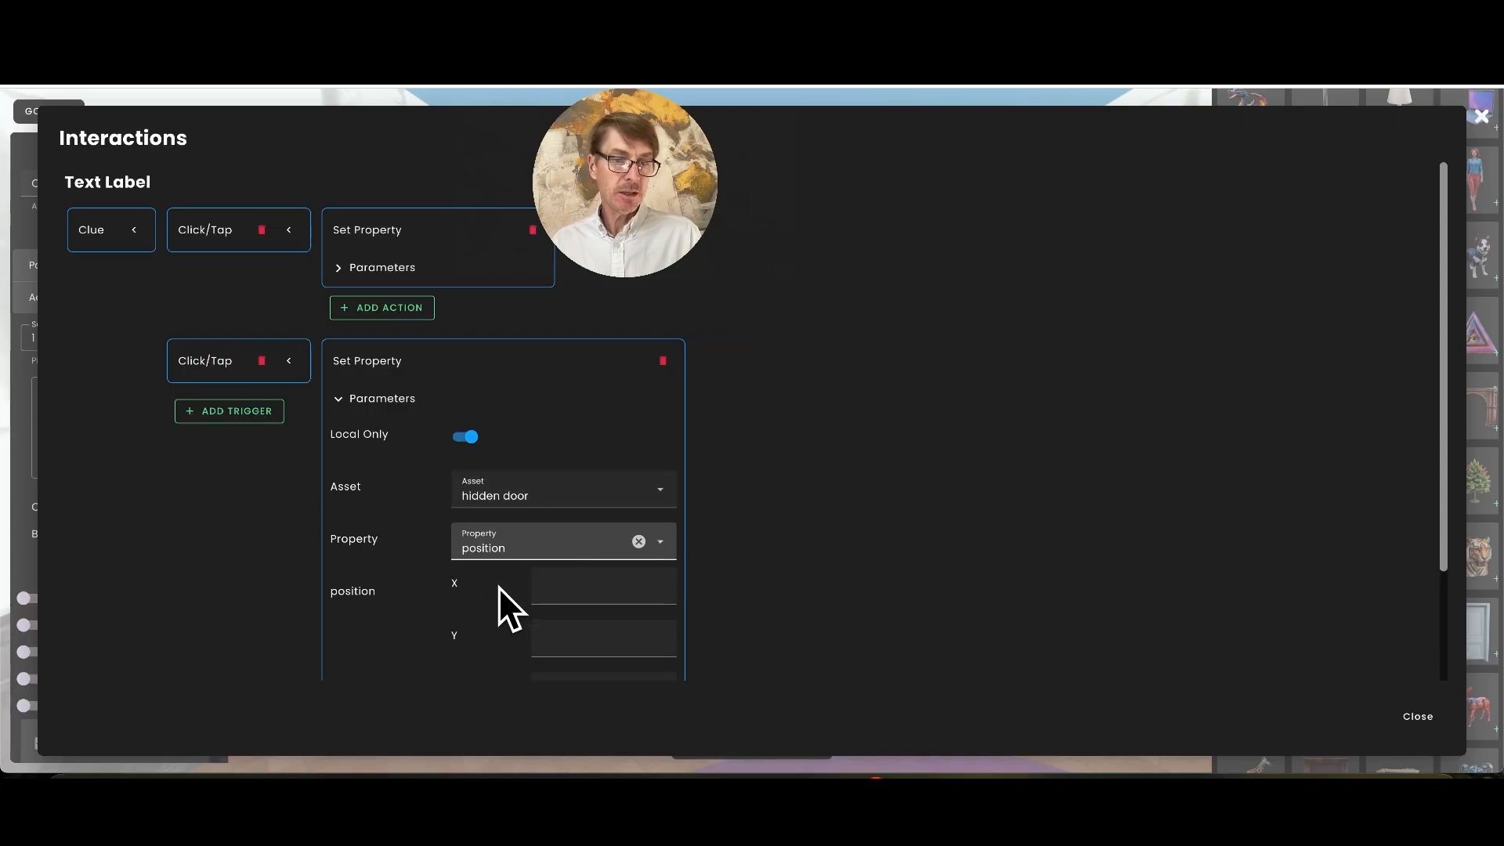
pyautogui.scroll(-2, 470, 611)
pyautogui.click(462, 589)
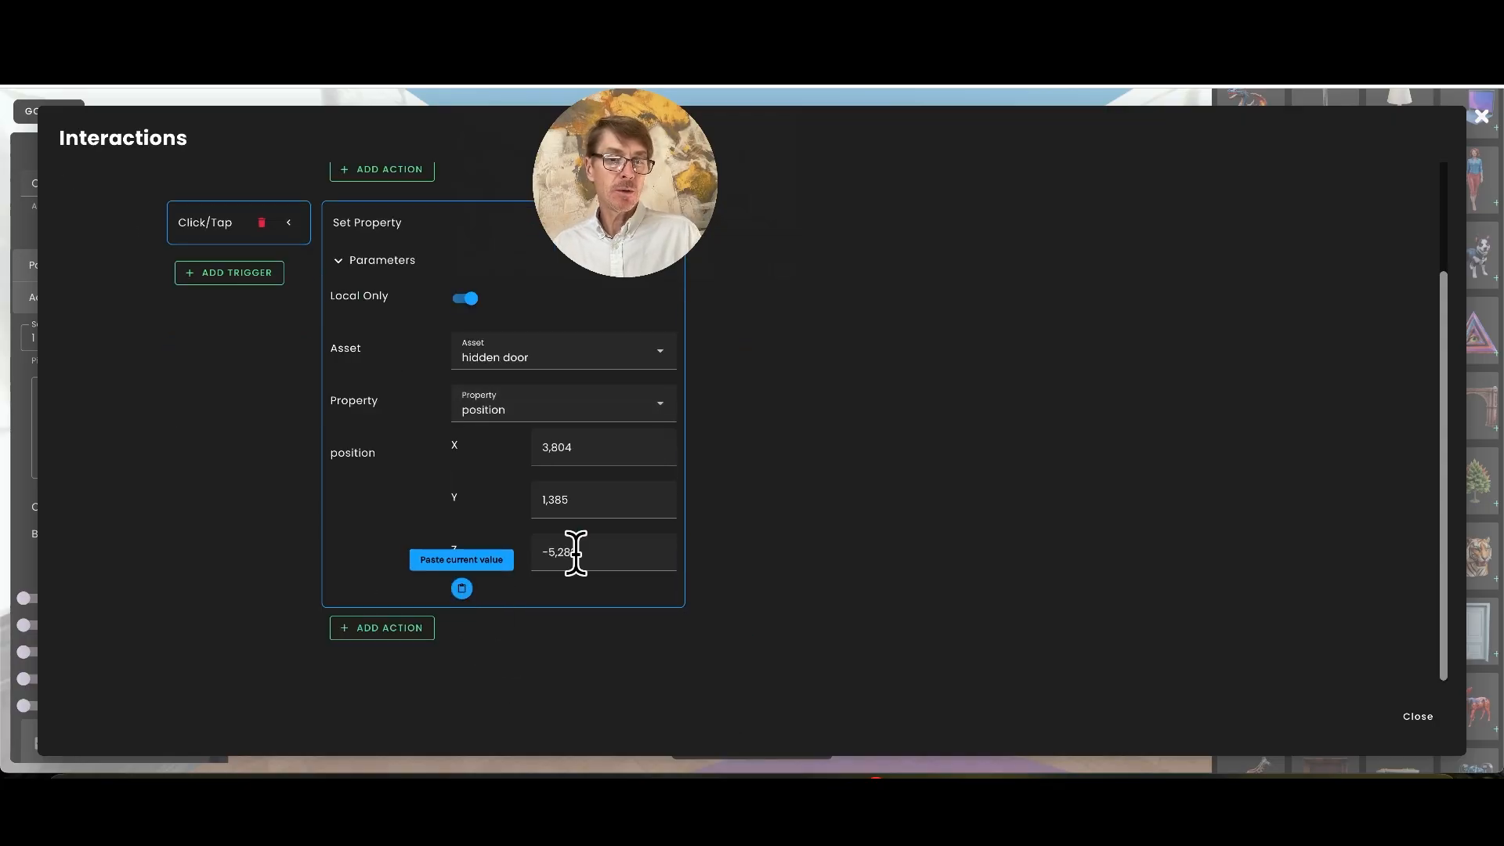
# Close the Clue label's interactions and move the hidden door out of view from its place at the left wall
pyautogui.click(1428, 727)
pyautogui.click(436, 379)
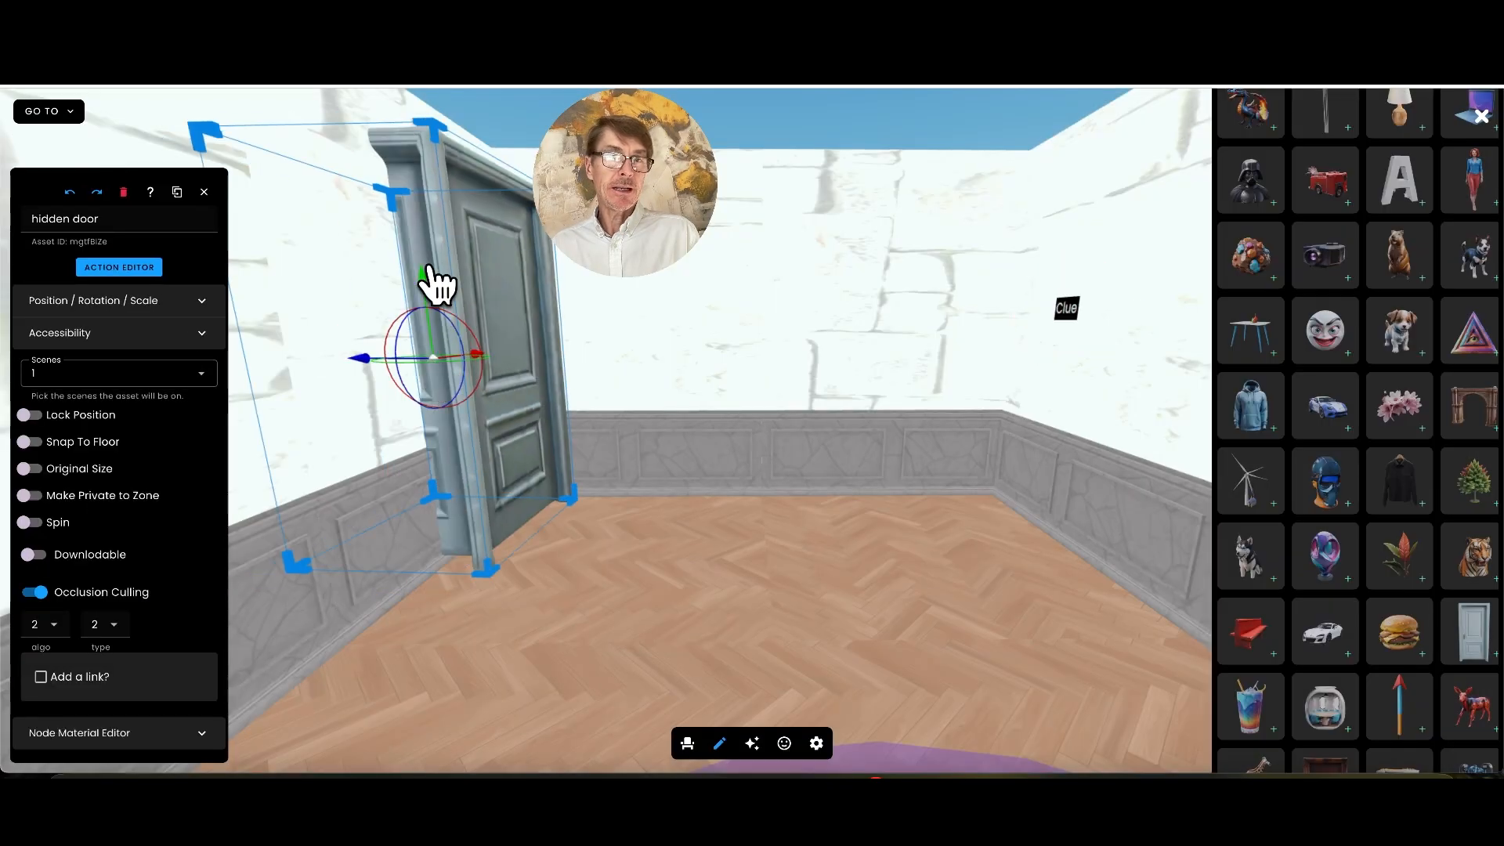
pyautogui.moveTo(362, 376); pyautogui.dragTo(427, 650)
# Leave edit mode and activate the Clue label to test its interactions
pyautogui.click(719, 743)
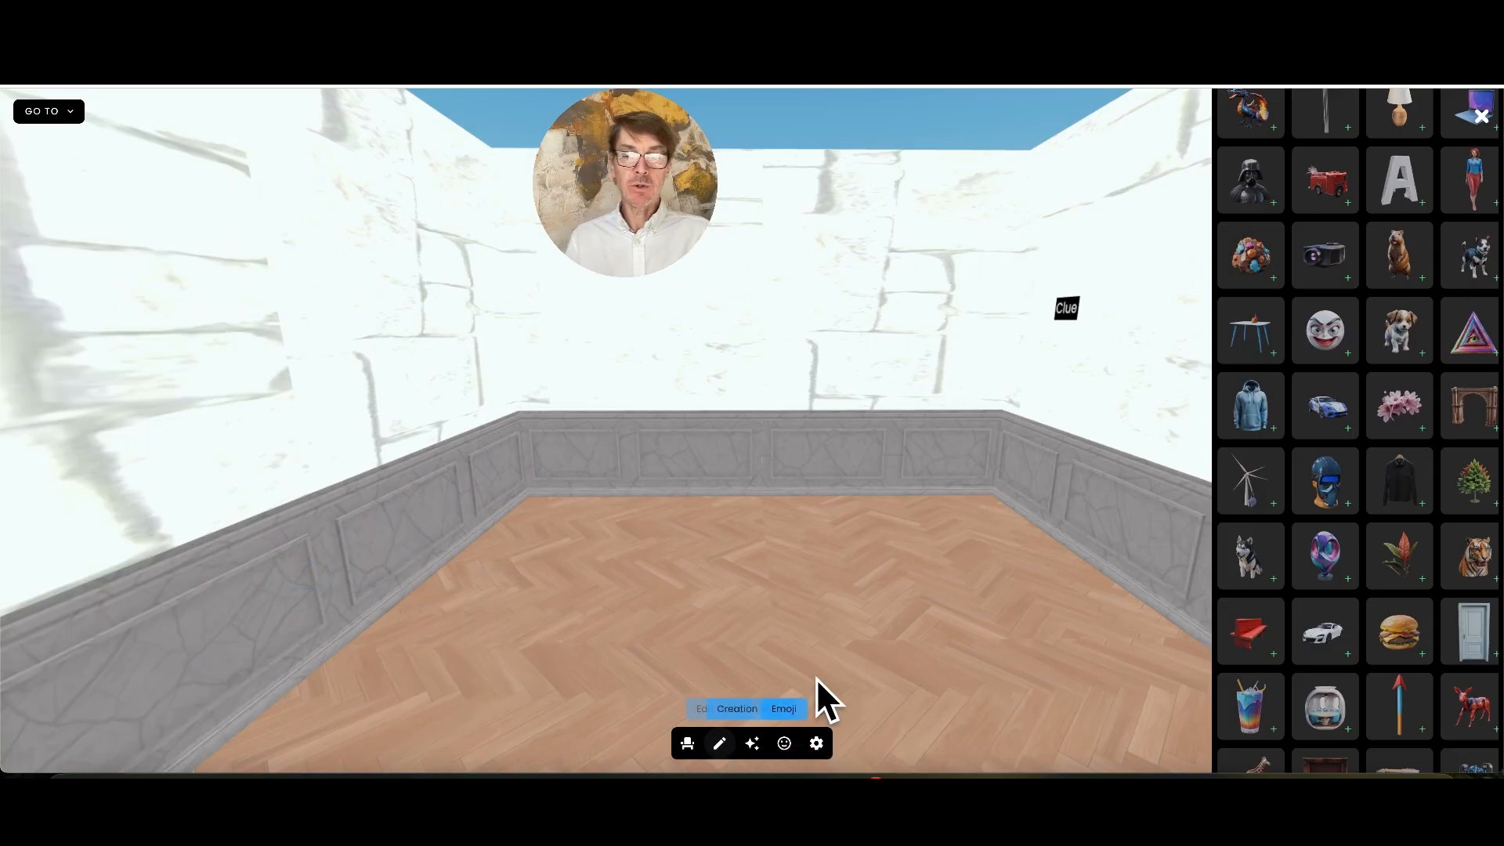
pyautogui.moveTo(834, 650); pyautogui.dragTo(838, 636)
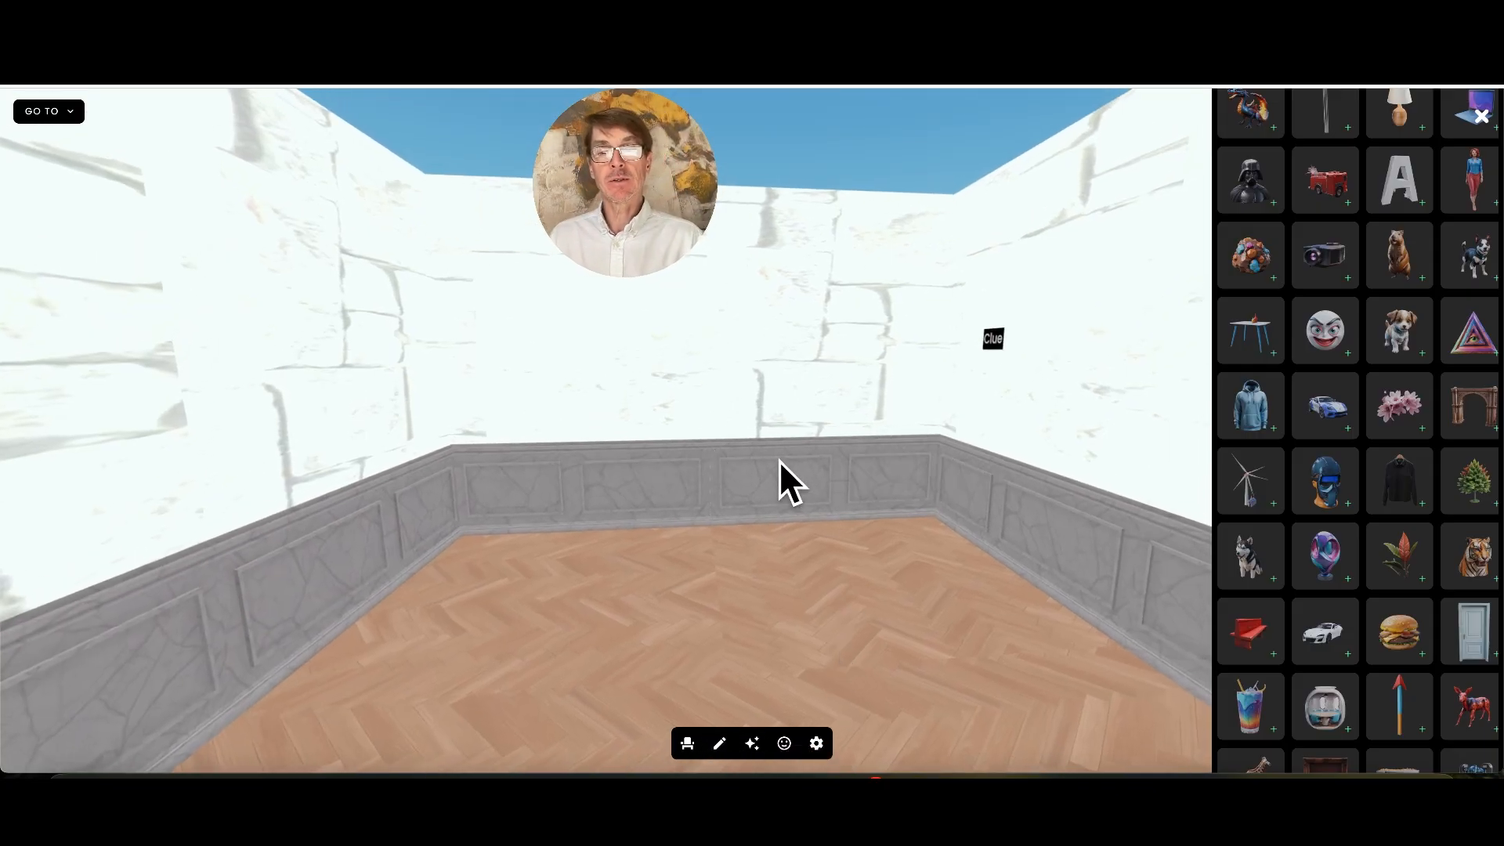
pyautogui.click(992, 340)
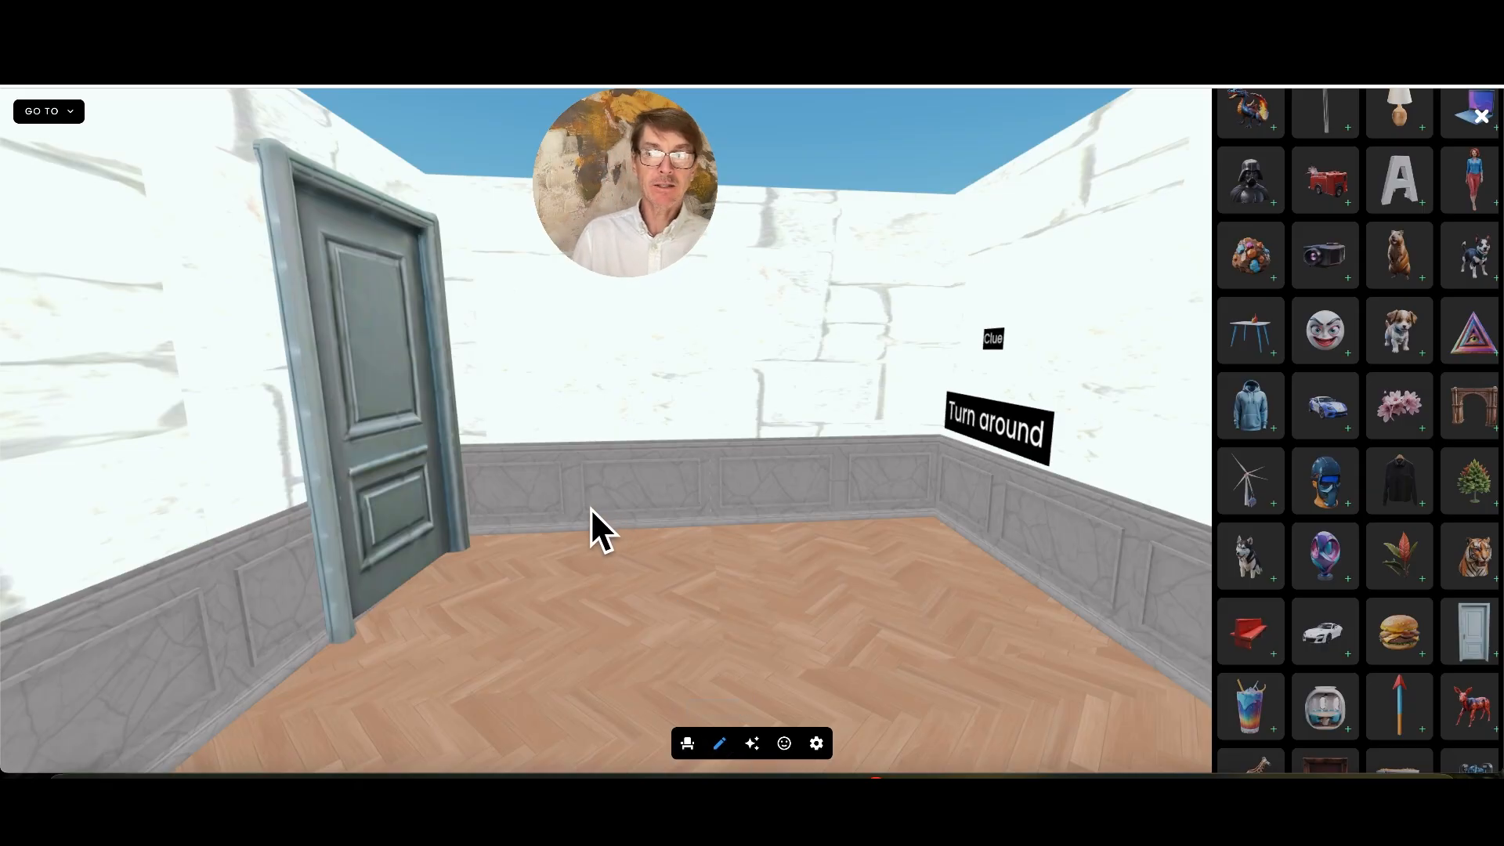
# Adjust the hidden door's placement so it stands flush against the left wall, and lock its position
pyautogui.click(400, 399)
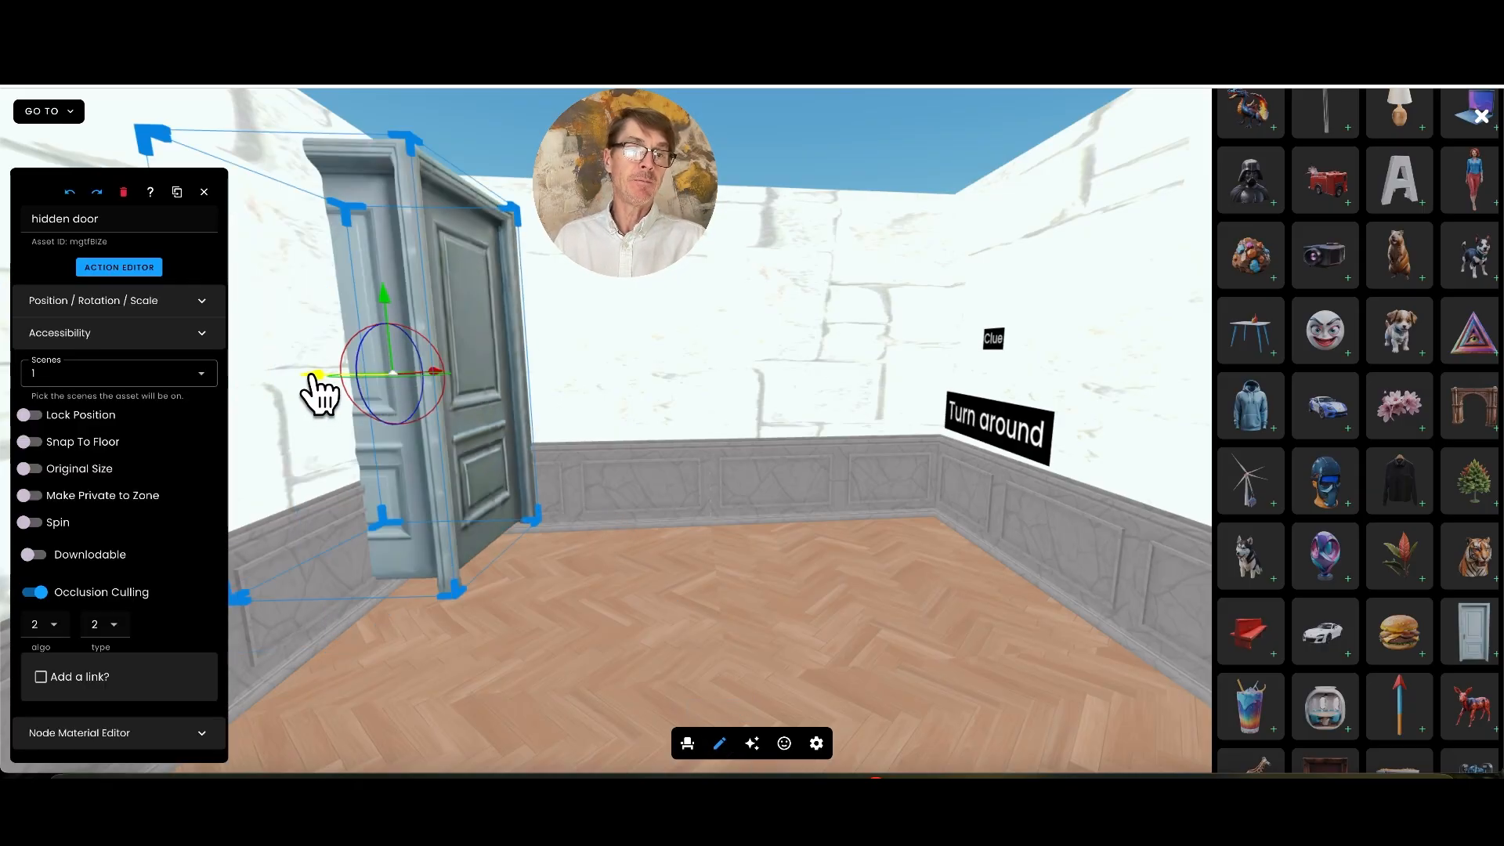
pyautogui.moveTo(313, 375); pyautogui.dragTo(259, 379)
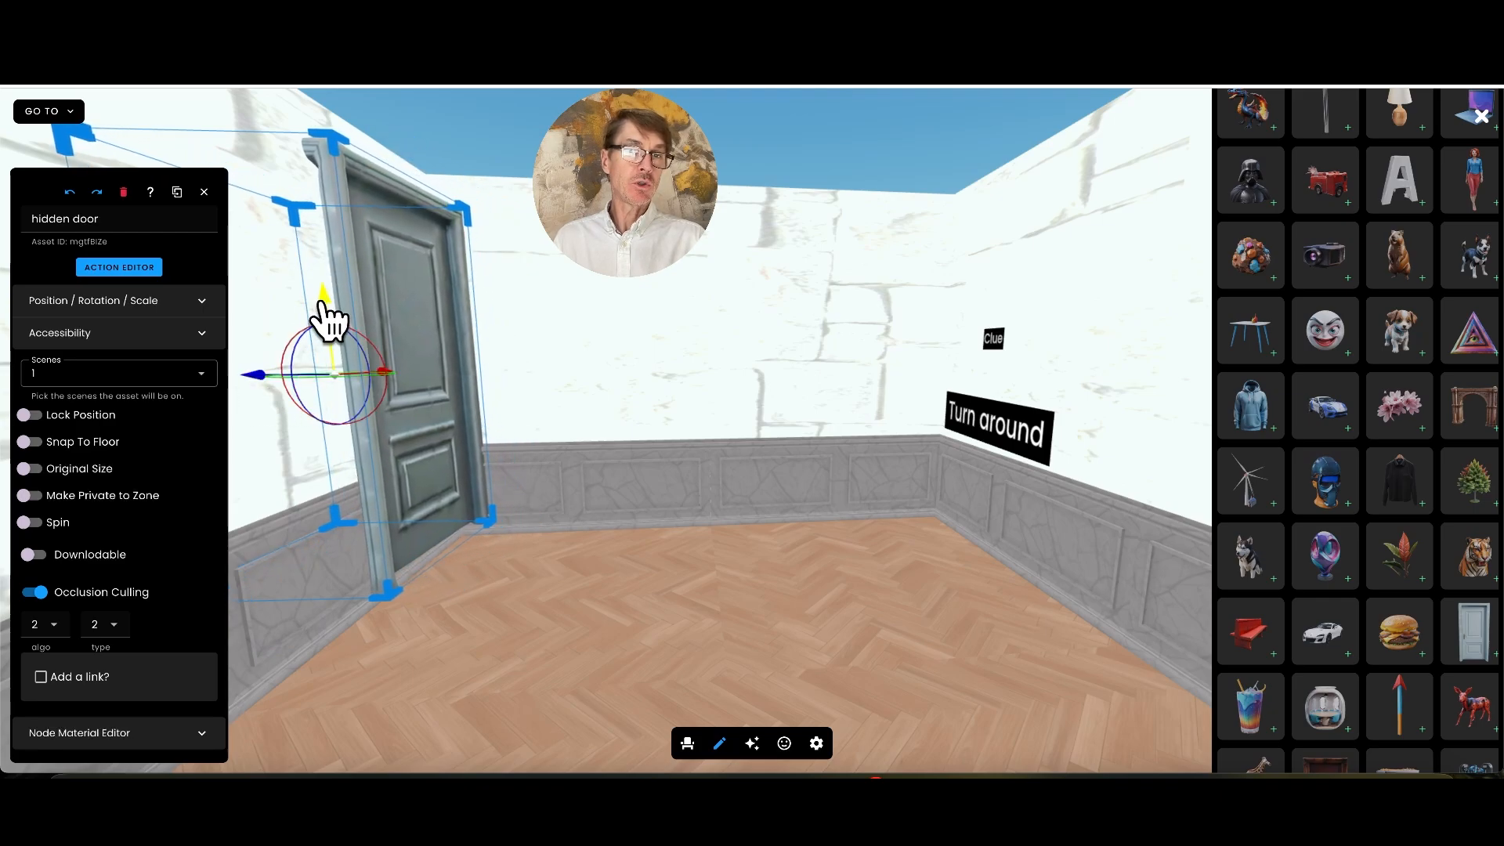
pyautogui.moveTo(329, 317); pyautogui.dragTo(319, 337)
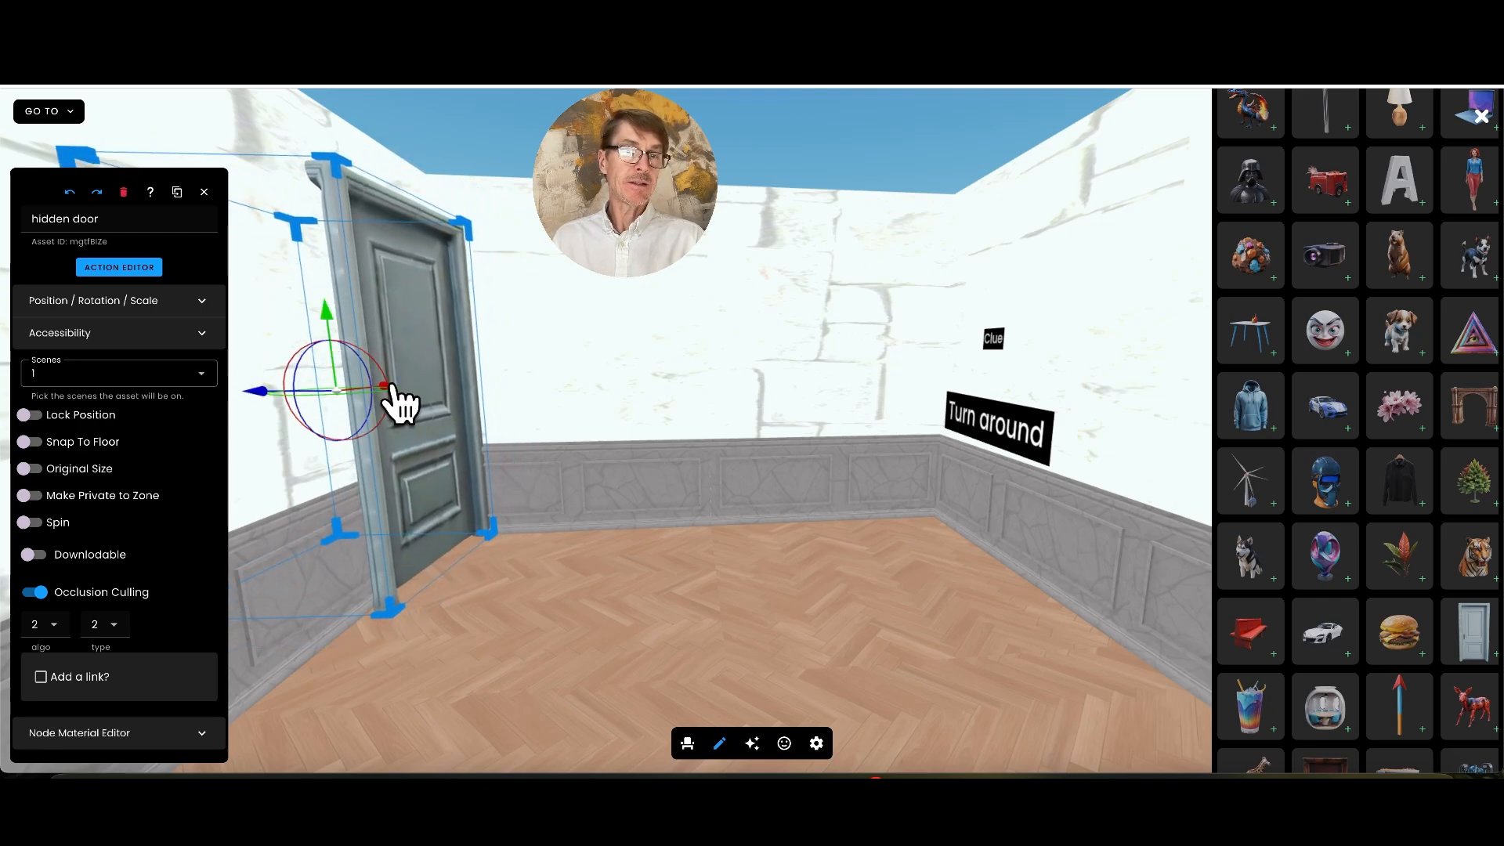
pyautogui.moveTo(390, 385); pyautogui.dragTo(235, 403)
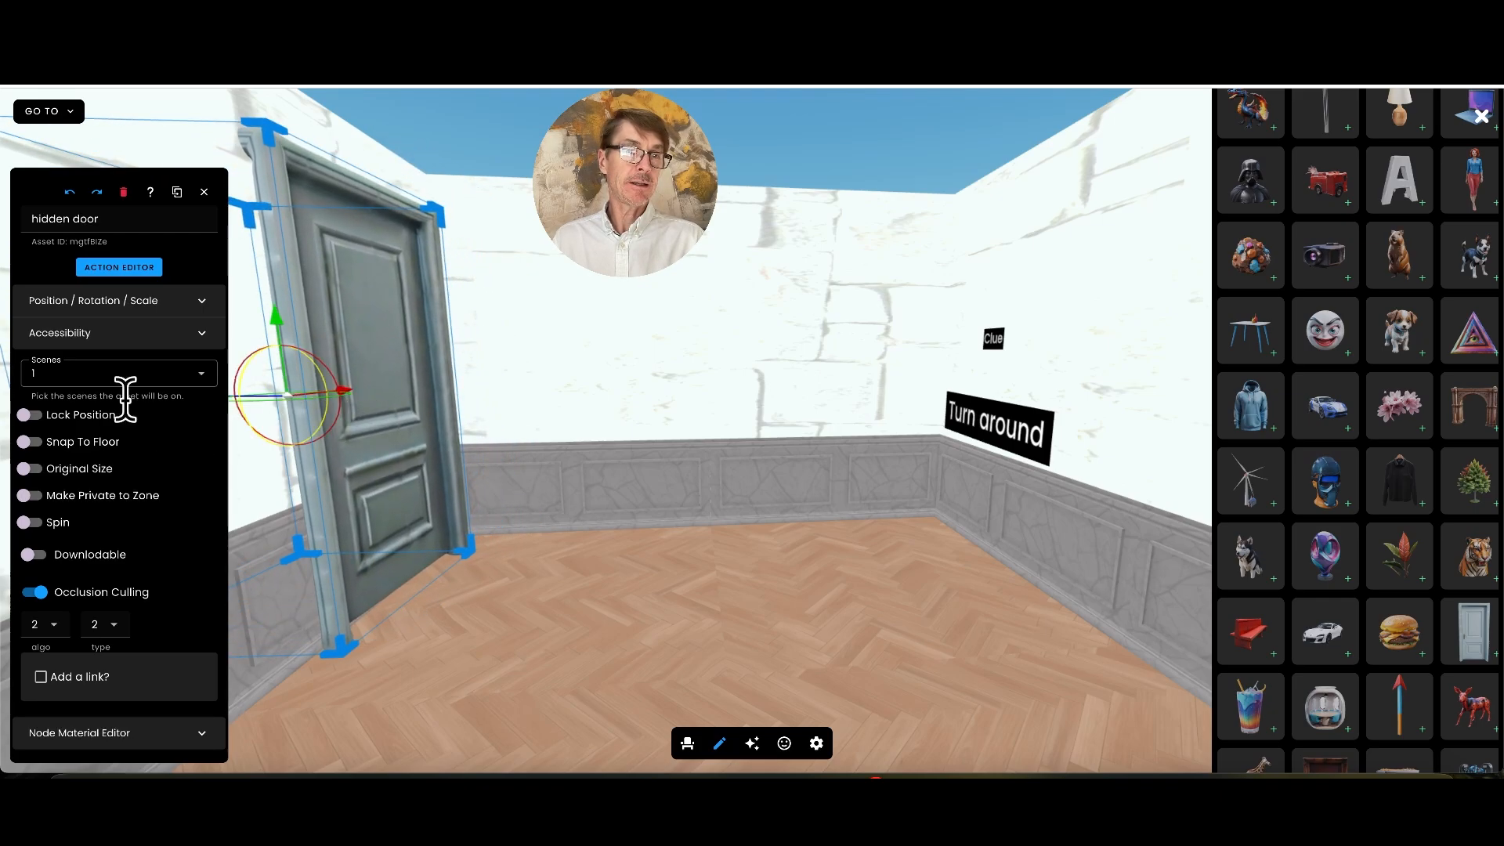
pyautogui.click(35, 415)
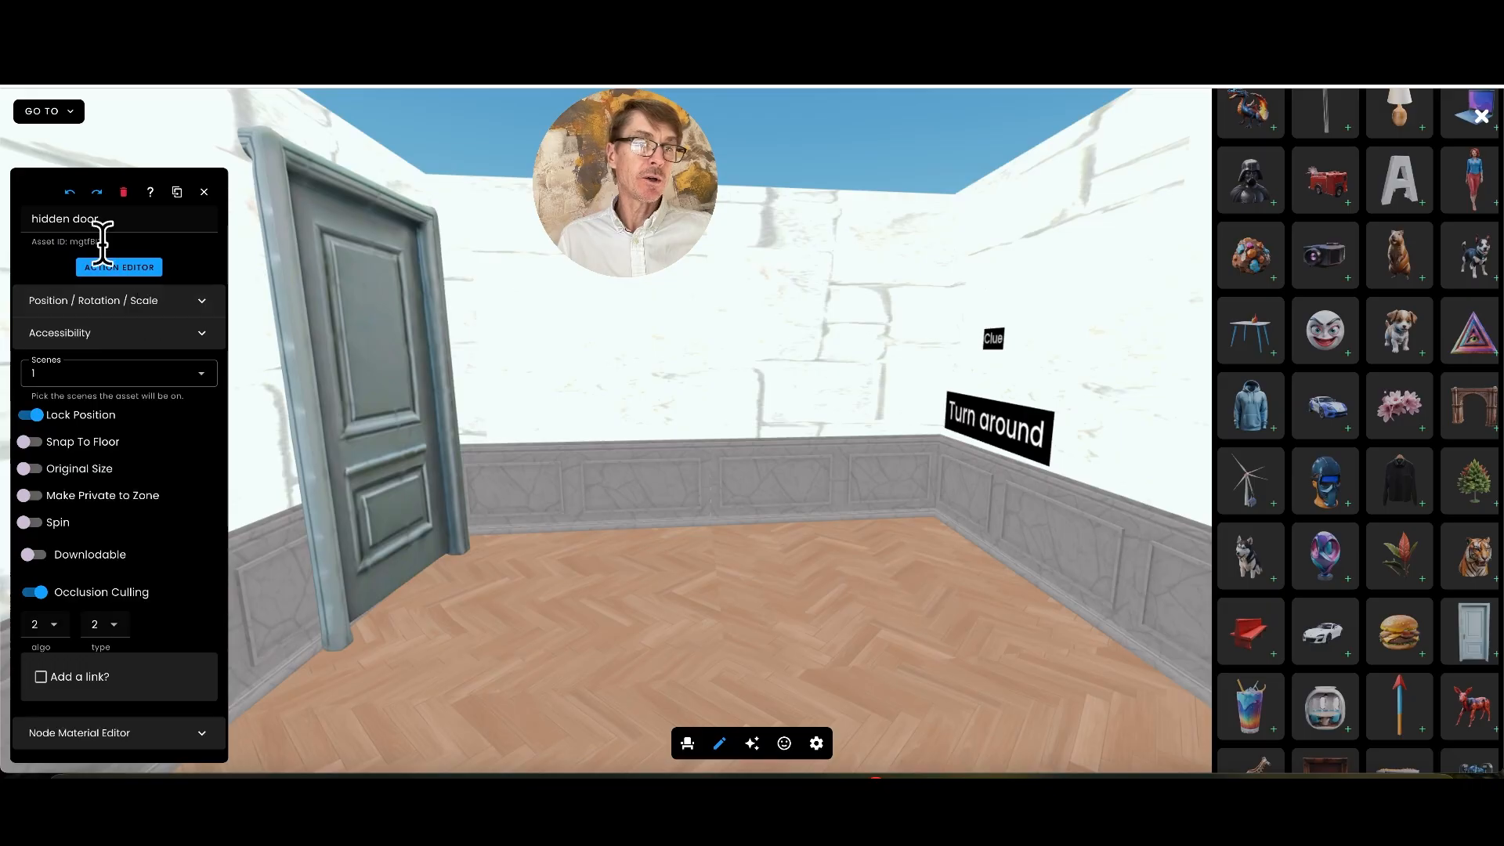
# Give the hidden door a Click/Tap trigger with a Go To action
pyautogui.click(119, 268)
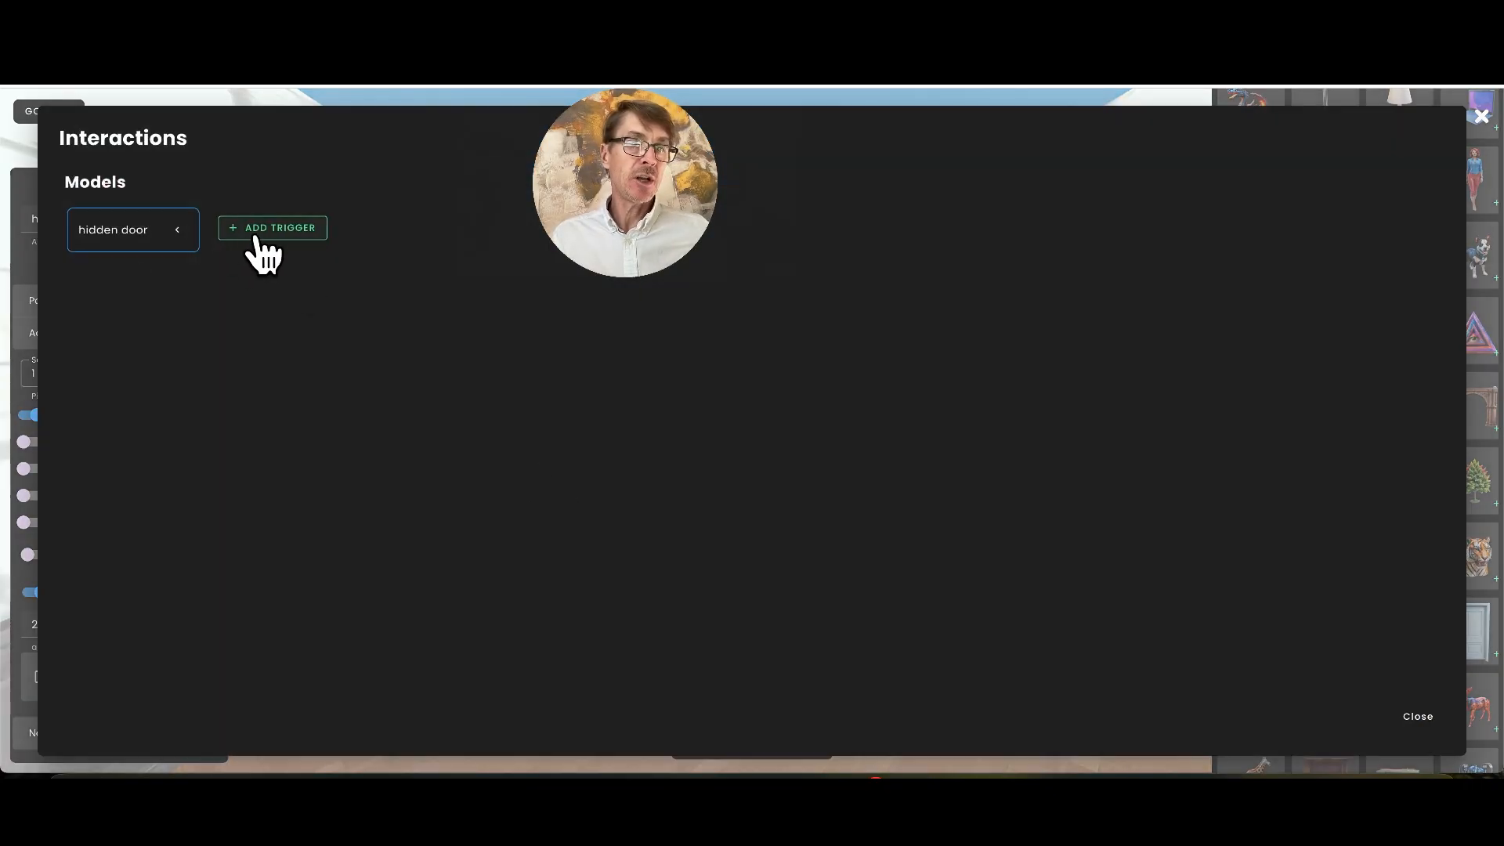
pyautogui.click(263, 242)
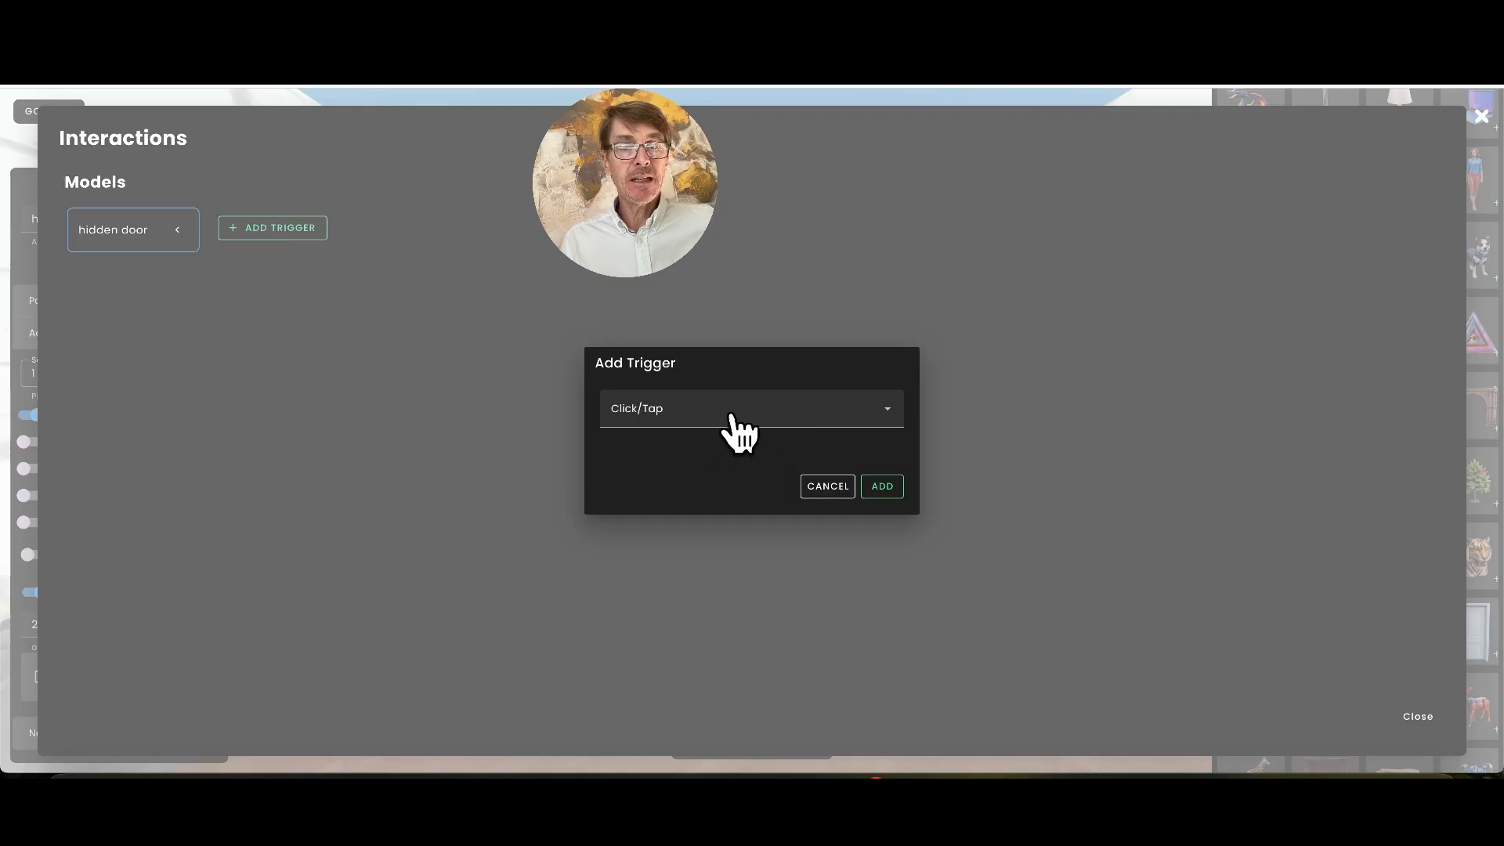
pyautogui.click(882, 486)
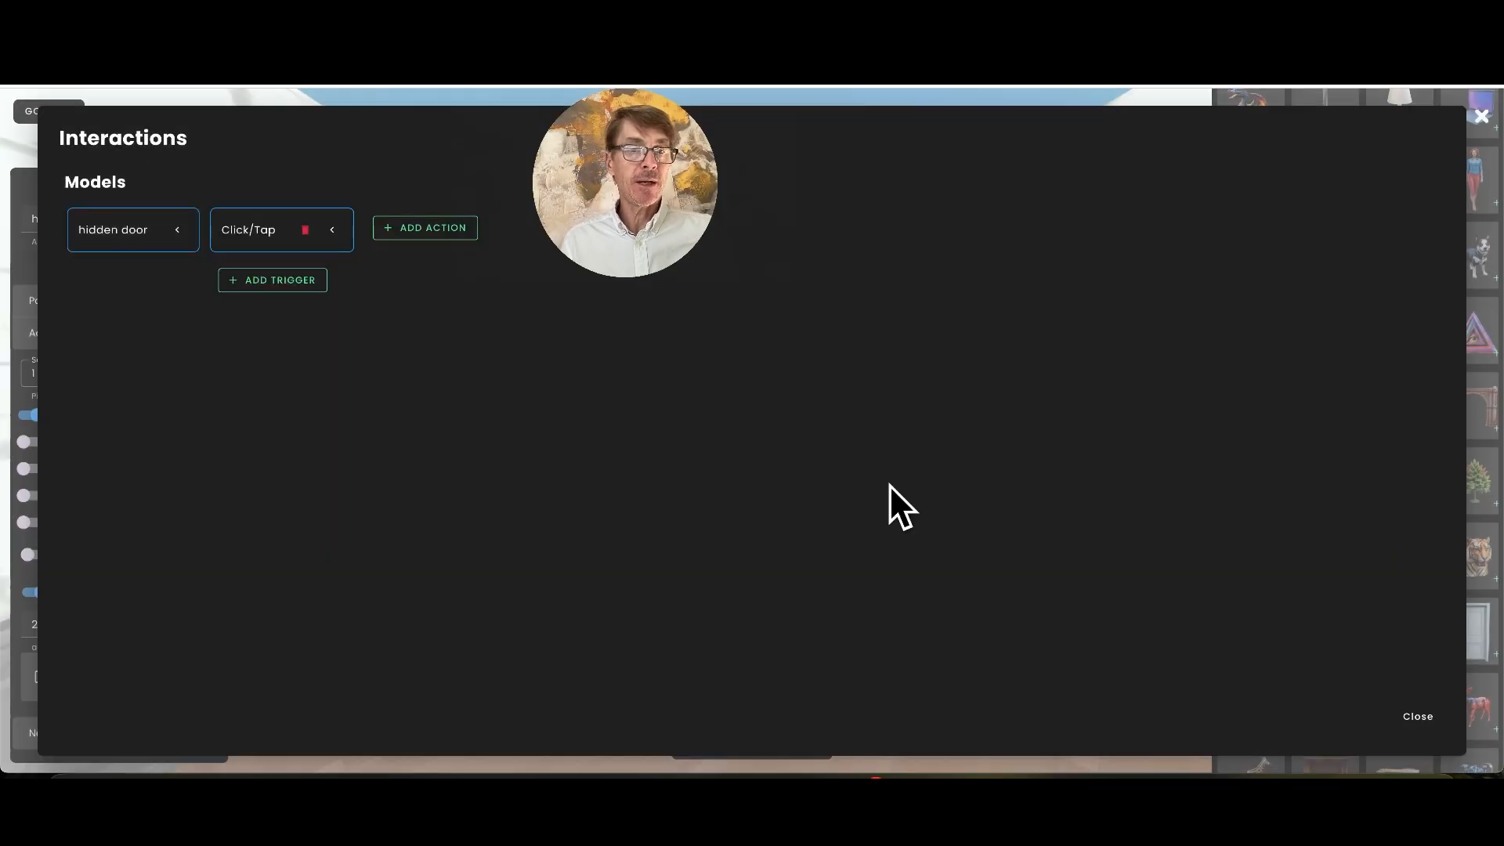
pyautogui.click(427, 232)
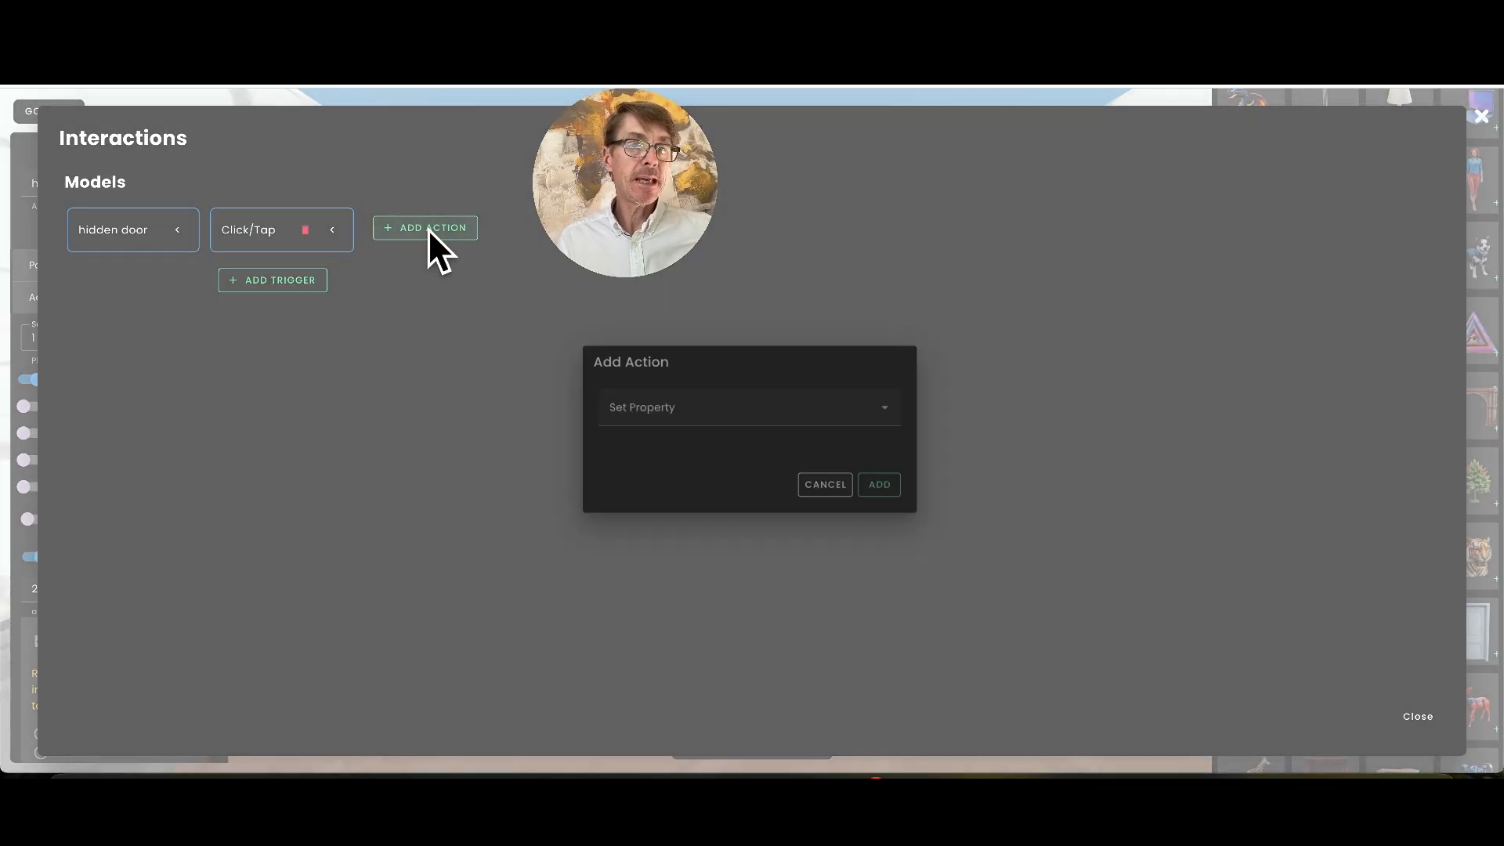
pyautogui.click(764, 419)
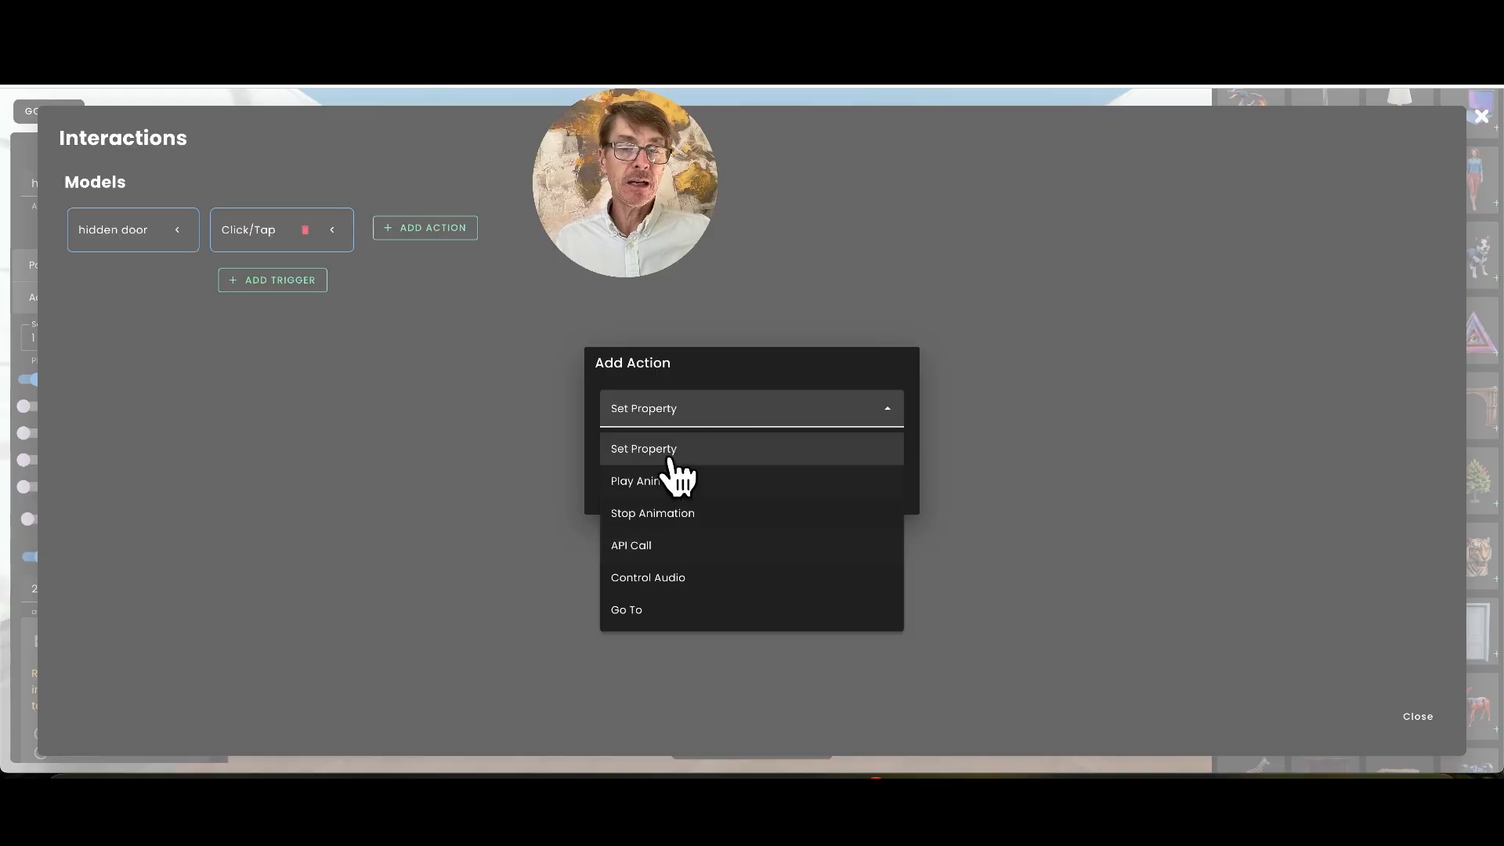
pyautogui.click(637, 614)
pyautogui.click(874, 487)
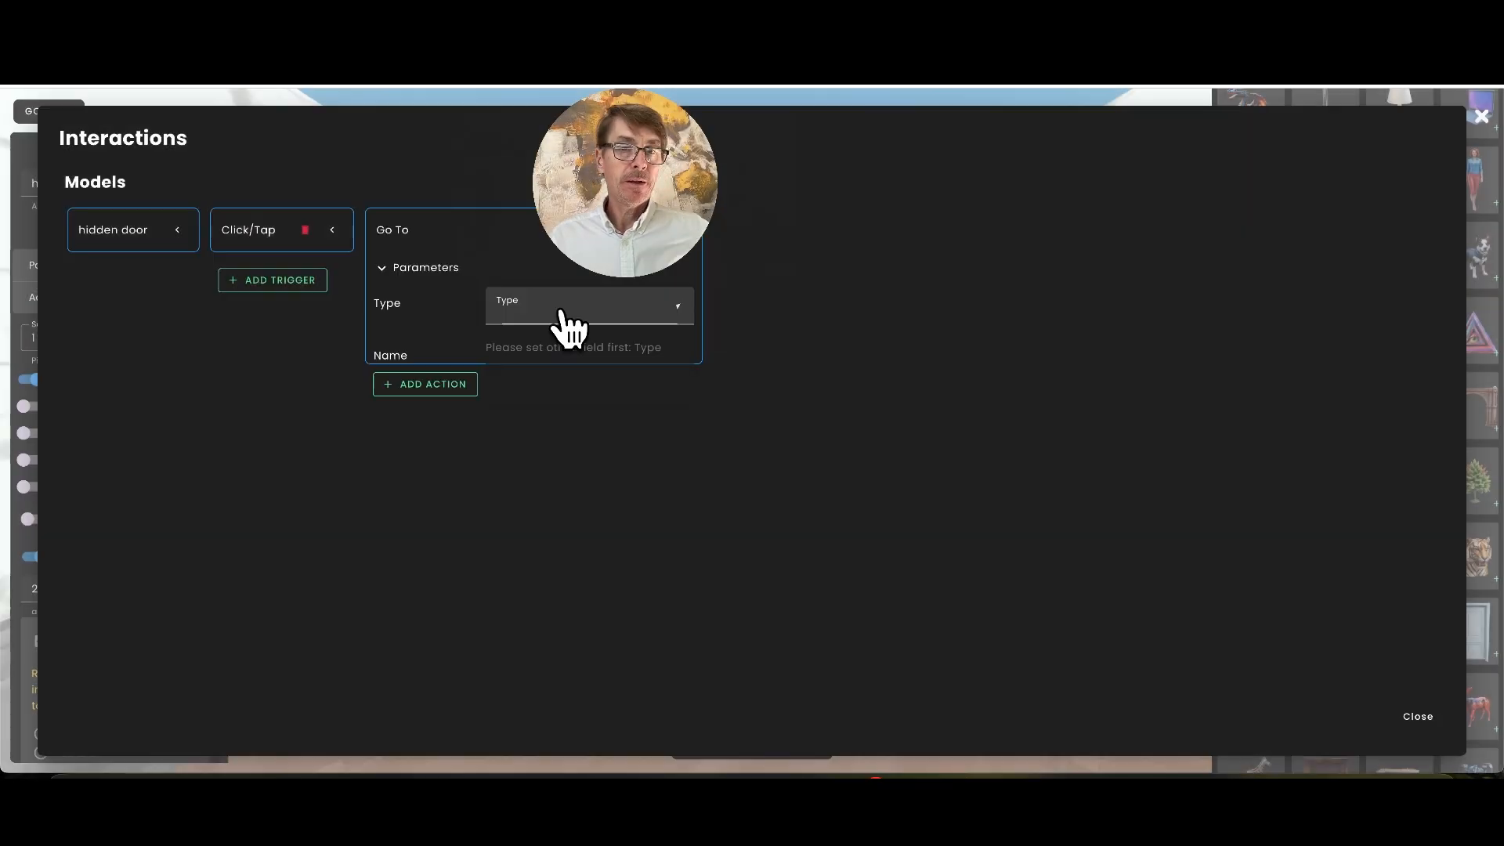
# Set the hidden door's Go To action to the Spot Link type with room2 as the destination, and close the interactions
pyautogui.click(560, 311)
pyautogui.click(546, 380)
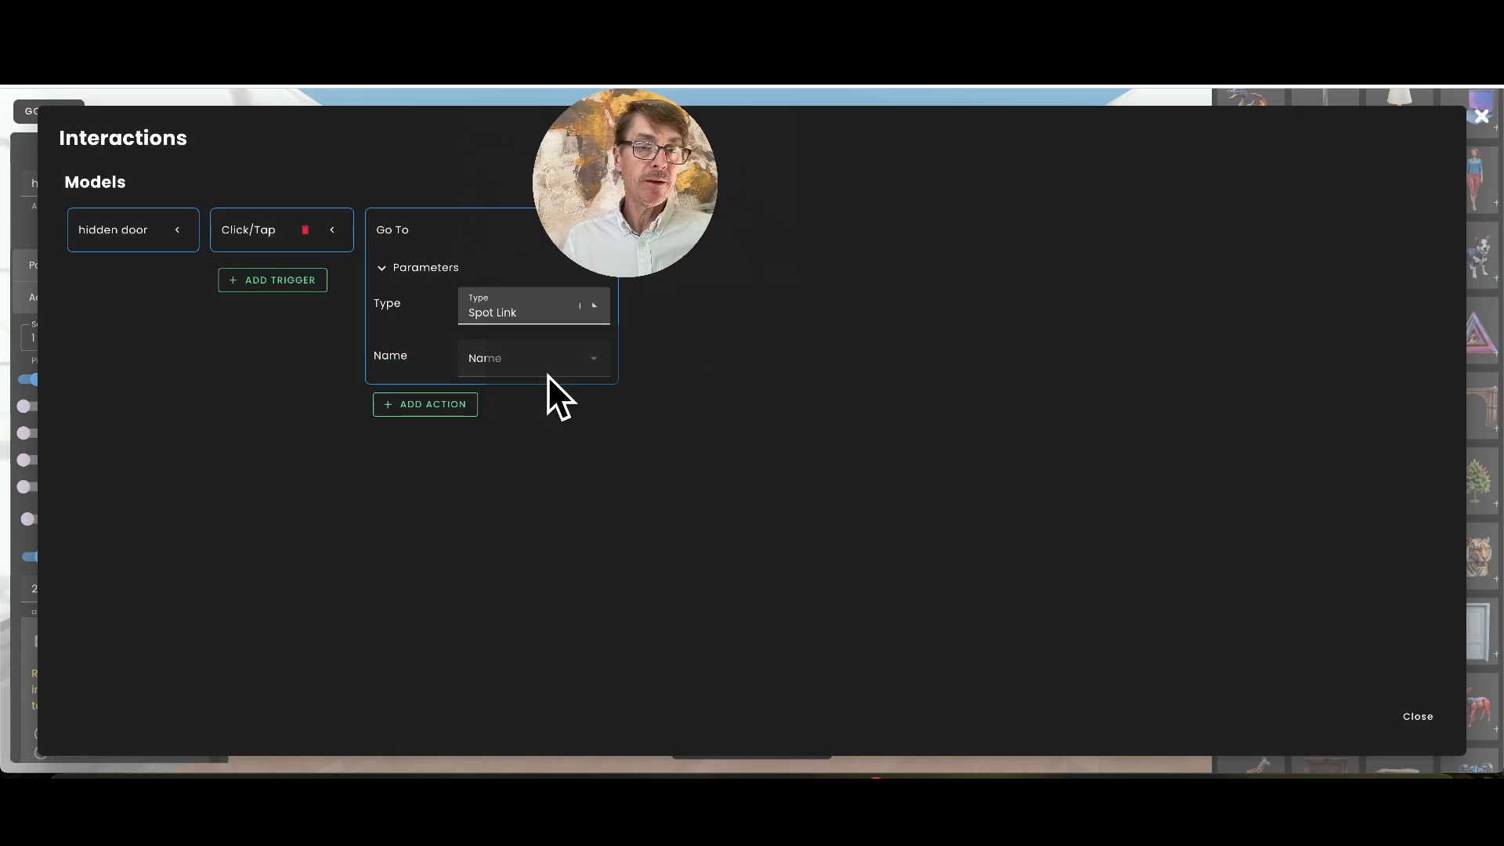
pyautogui.click(547, 362)
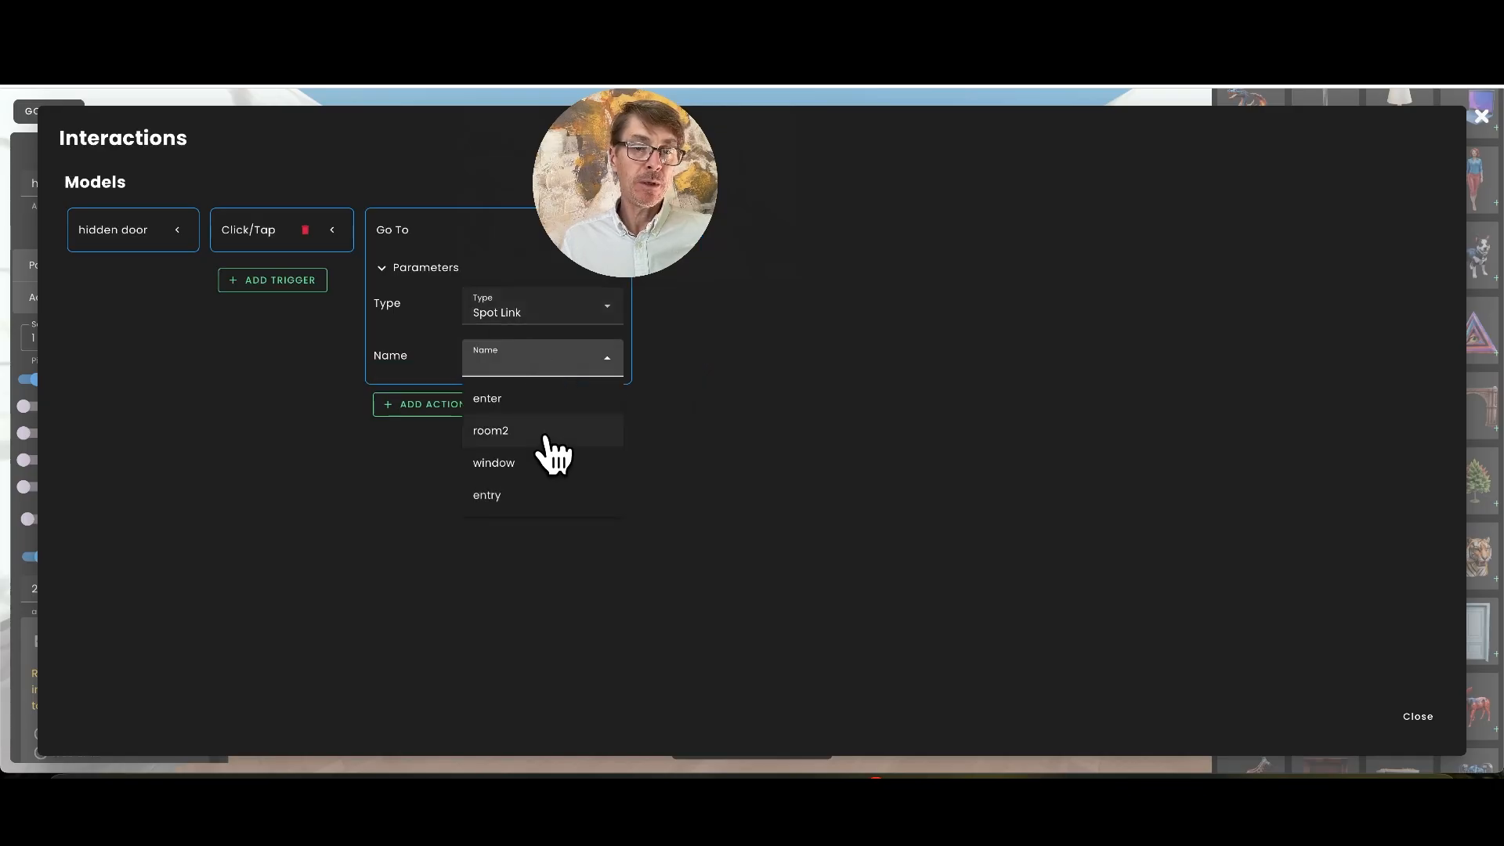
pyautogui.click(548, 433)
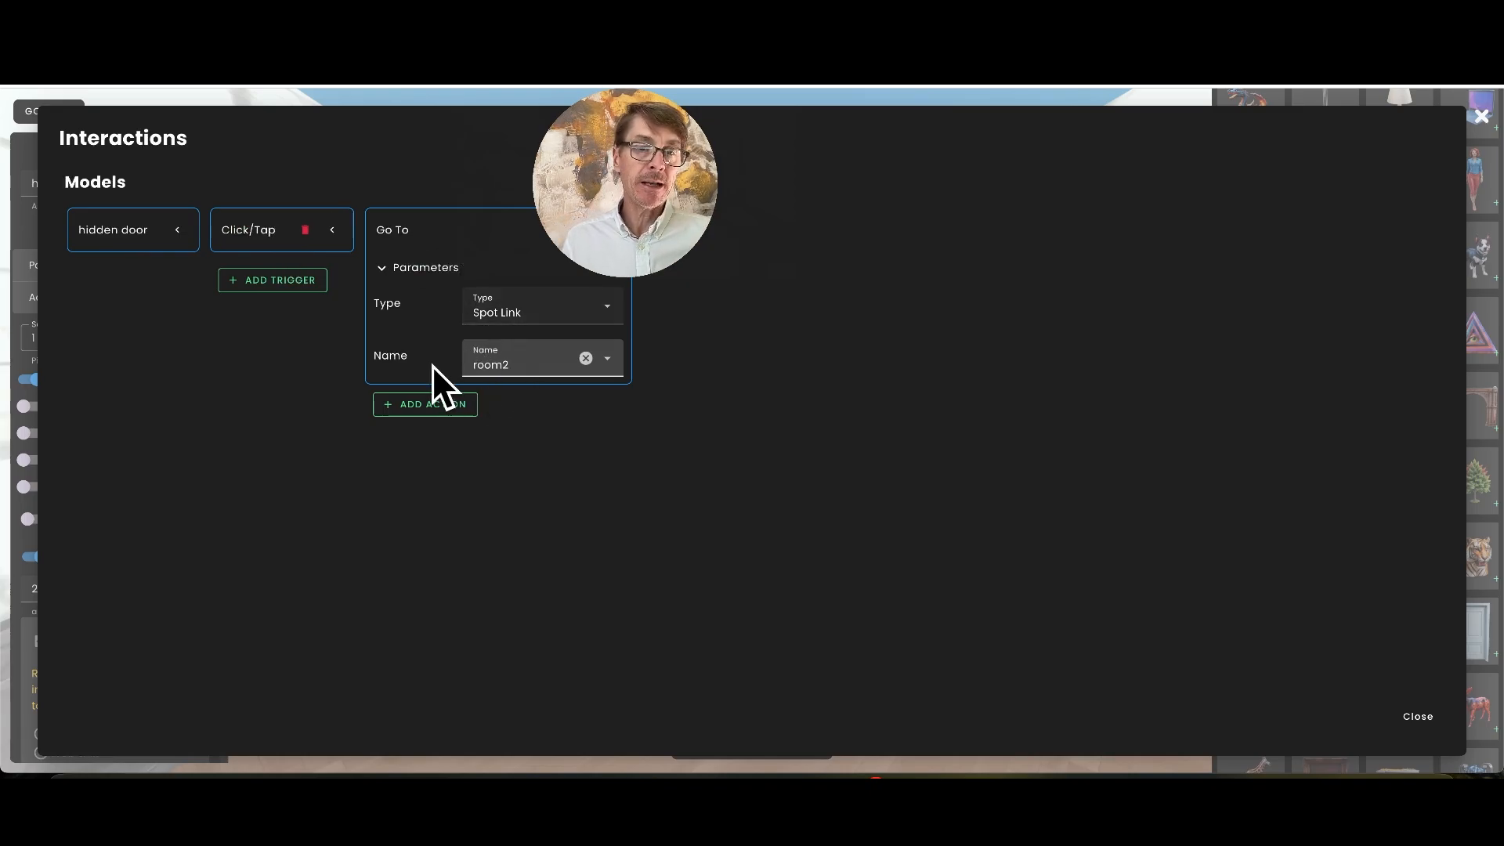
pyautogui.click(1419, 716)
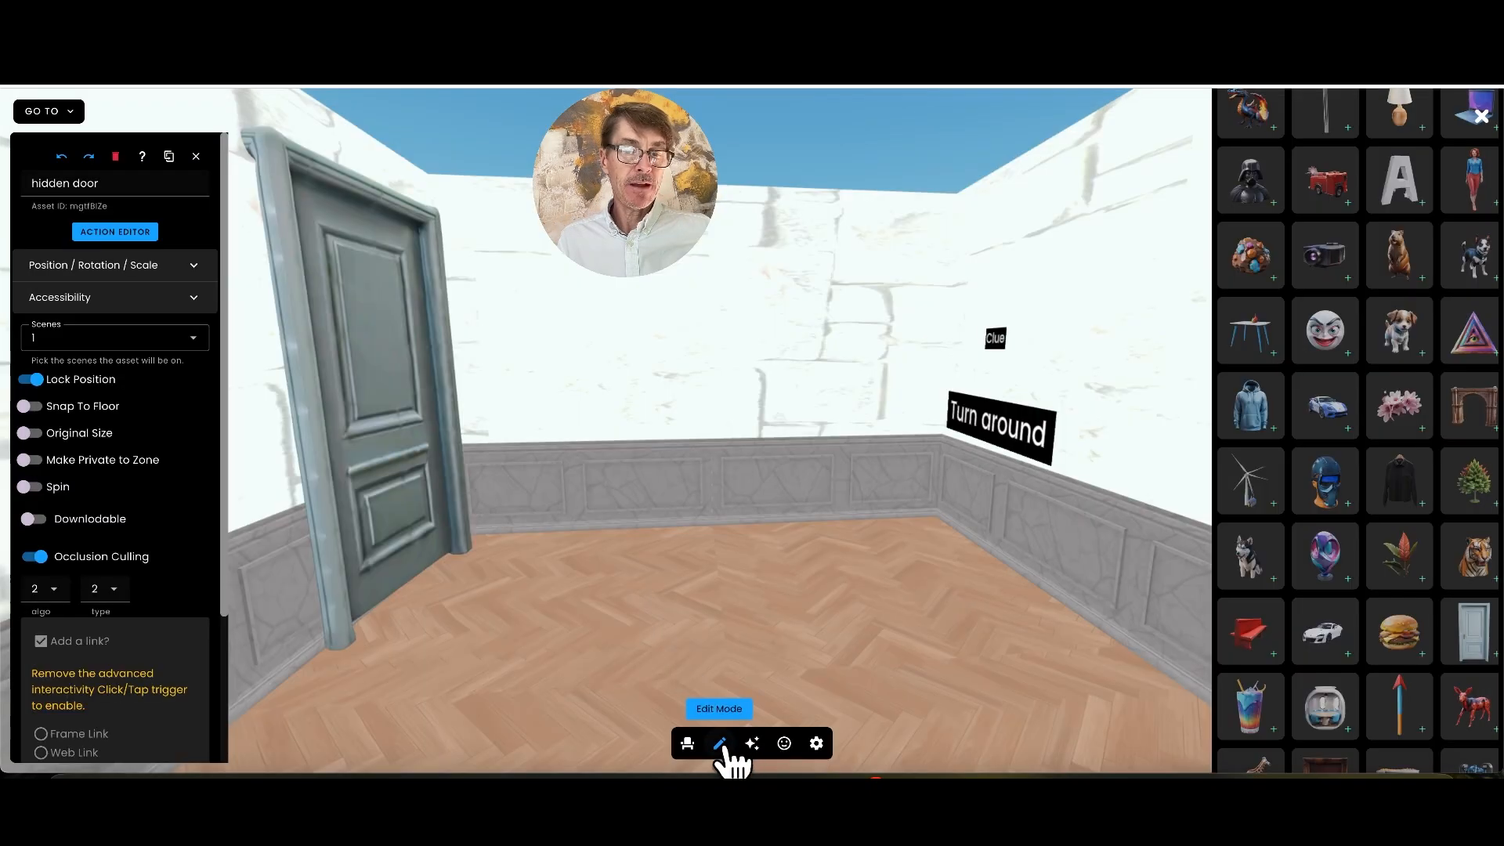
# Leave edit mode, test the hidden door's link to room2, and walk up to the door beside the back label
pyautogui.click(720, 743)
pyautogui.click(362, 430)
pyautogui.moveTo(512, 662); pyautogui.dragTo(557, 595)
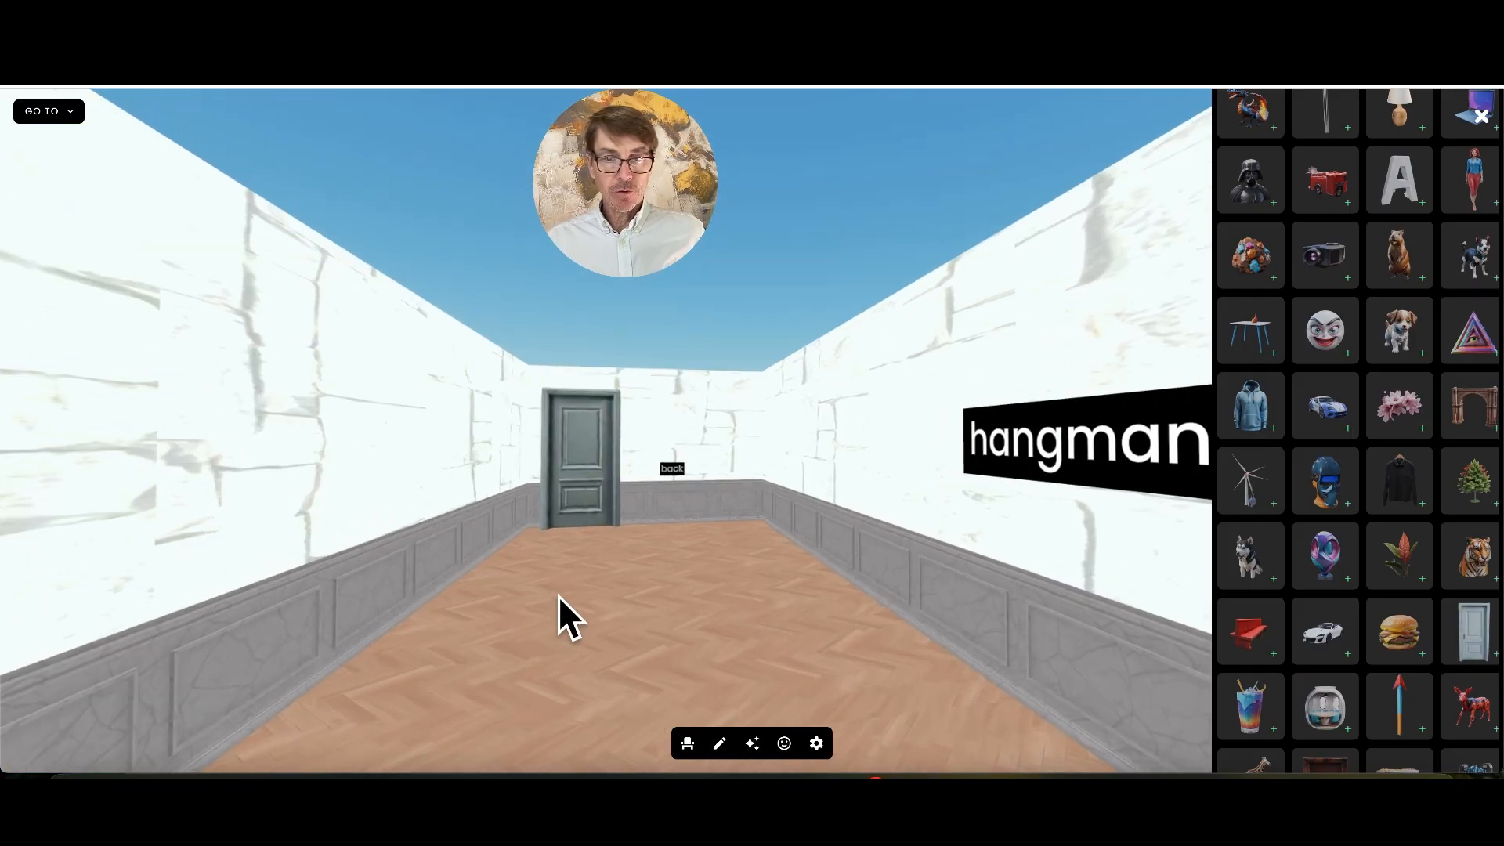
pyautogui.press('Up')
pyautogui.press('Left')
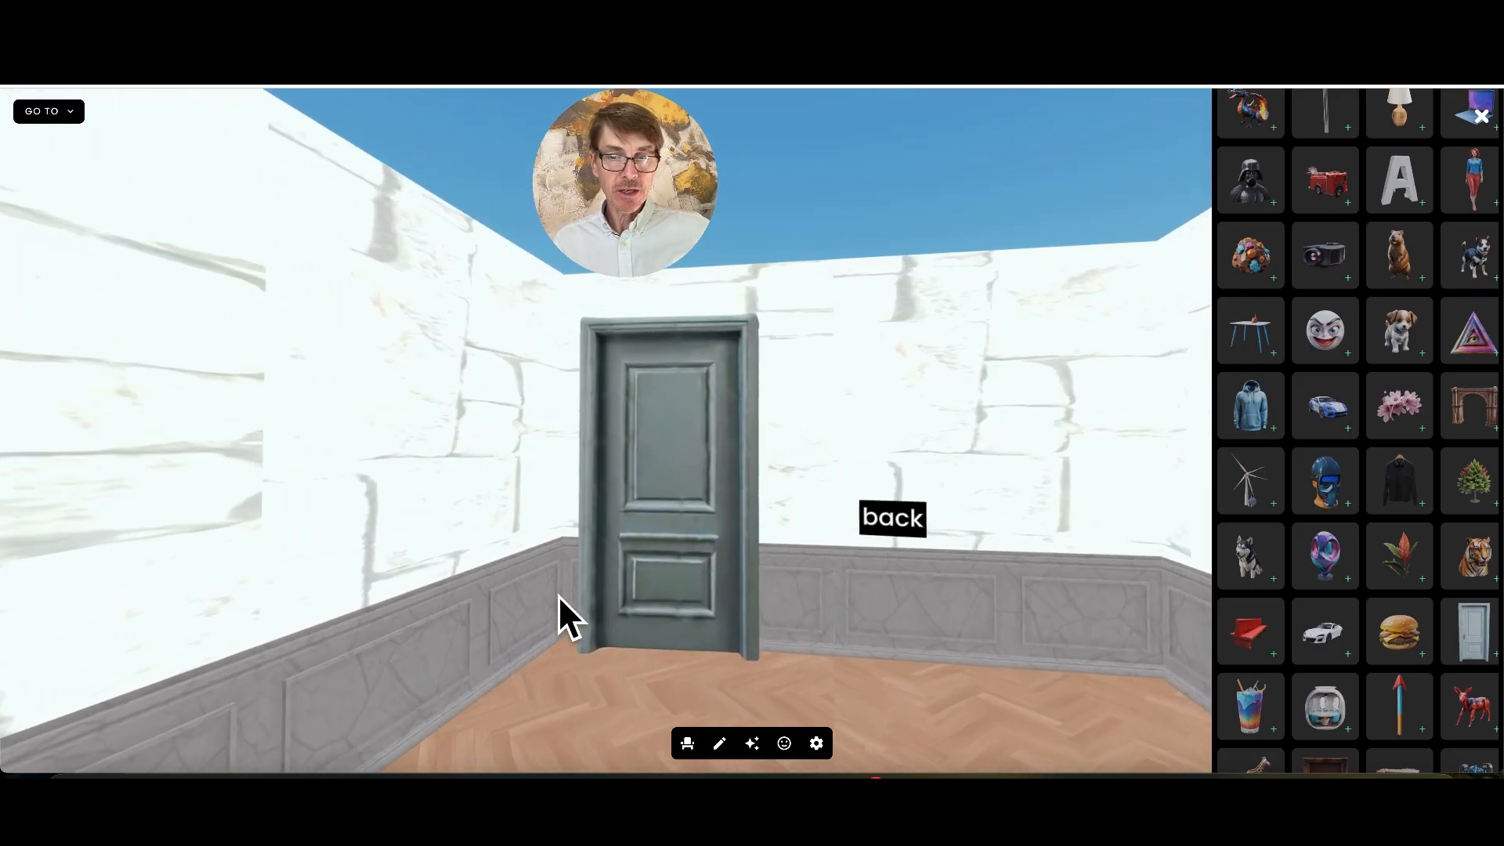
# Select the door beside the back label and lock its position
pyautogui.click(714, 401)
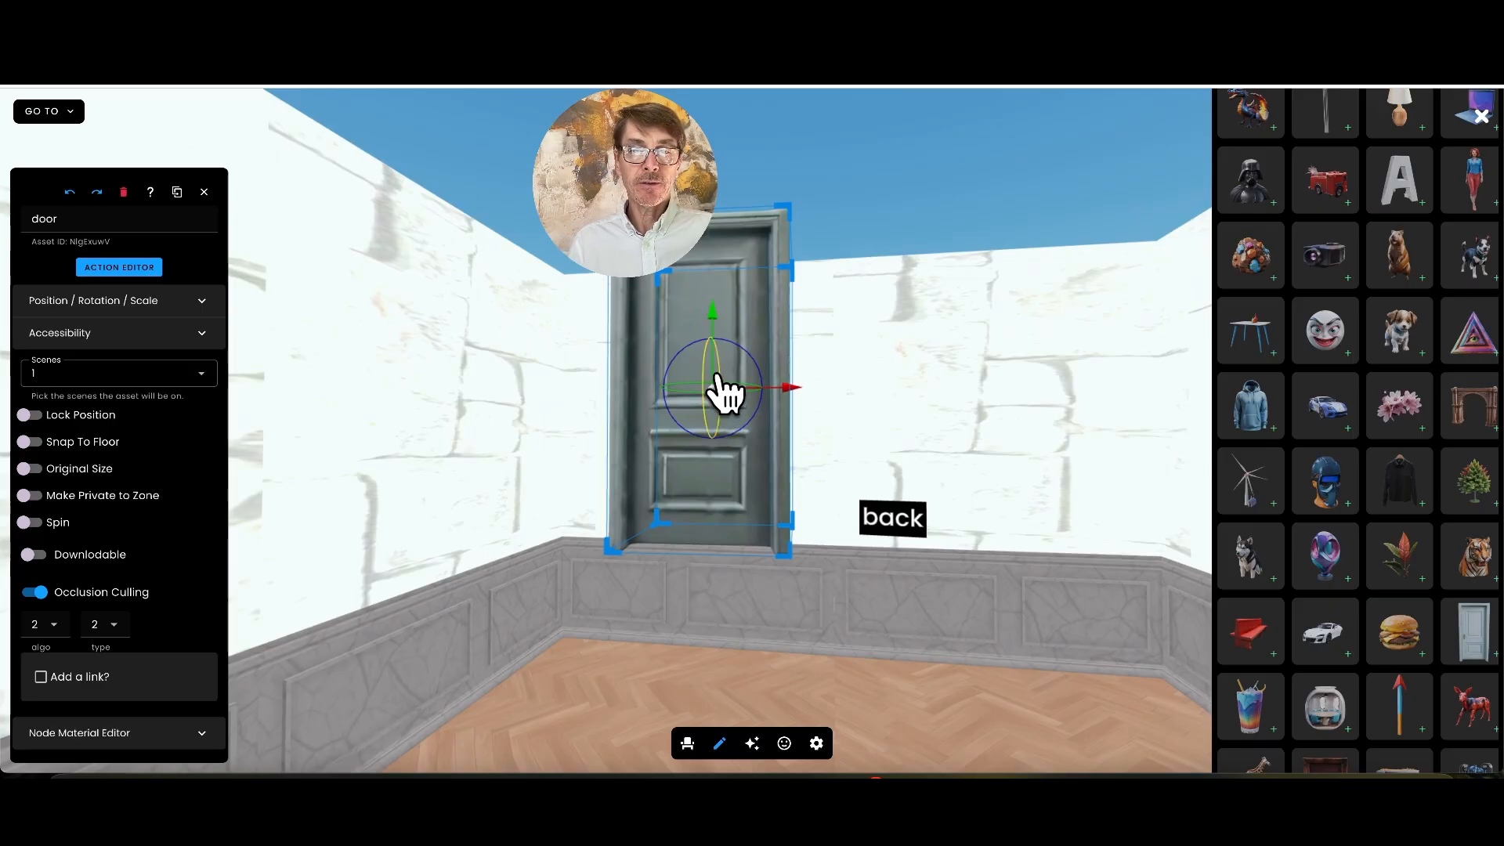
pyautogui.click(30, 415)
# Review this door's interactions, keeping close as the Proximity trigger's range and viewing the Go To action's parameters
pyautogui.click(120, 267)
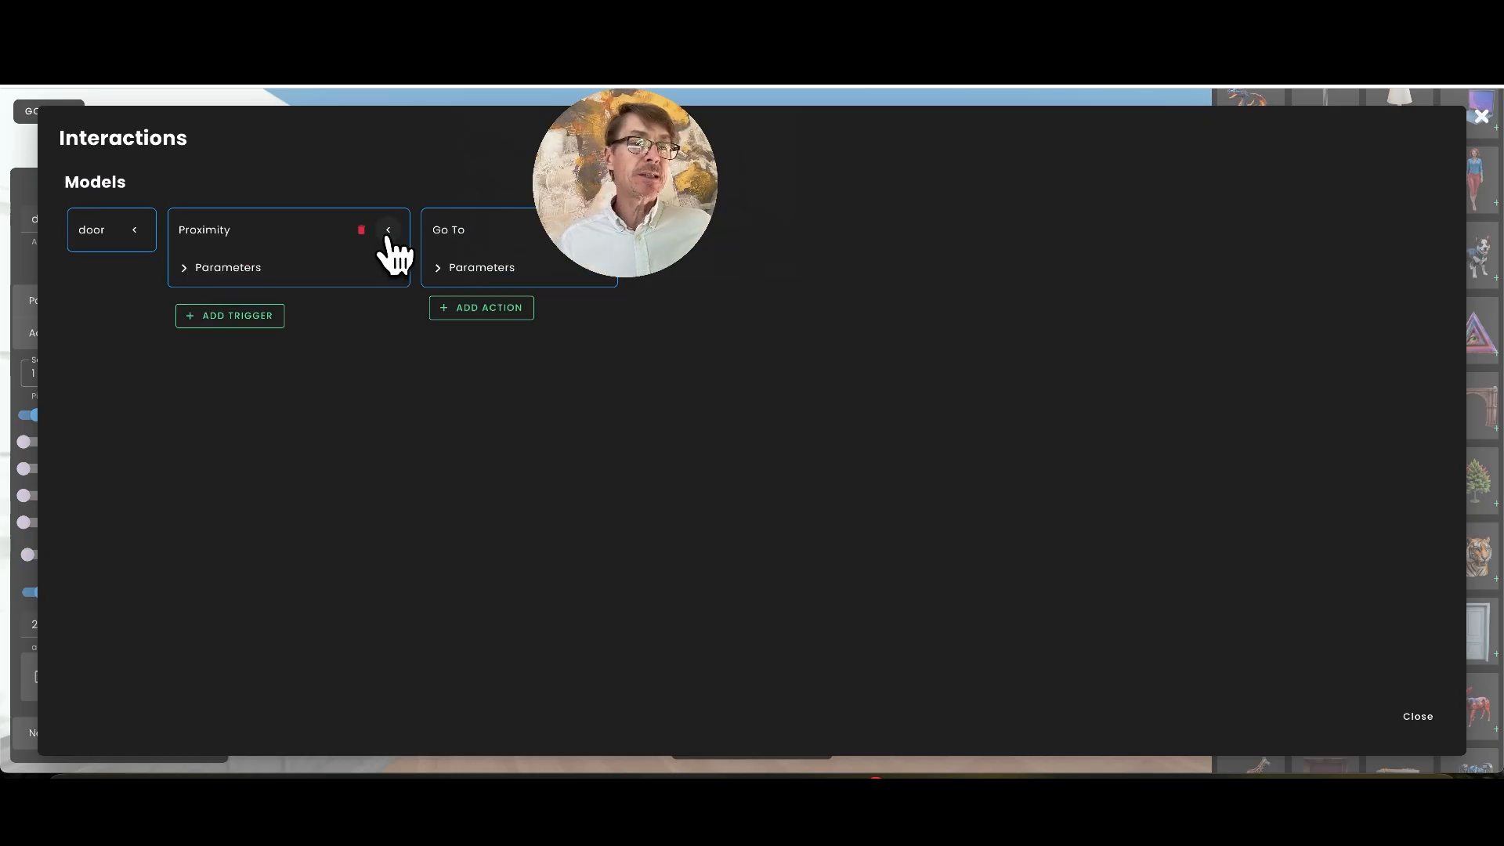
pyautogui.click(183, 267)
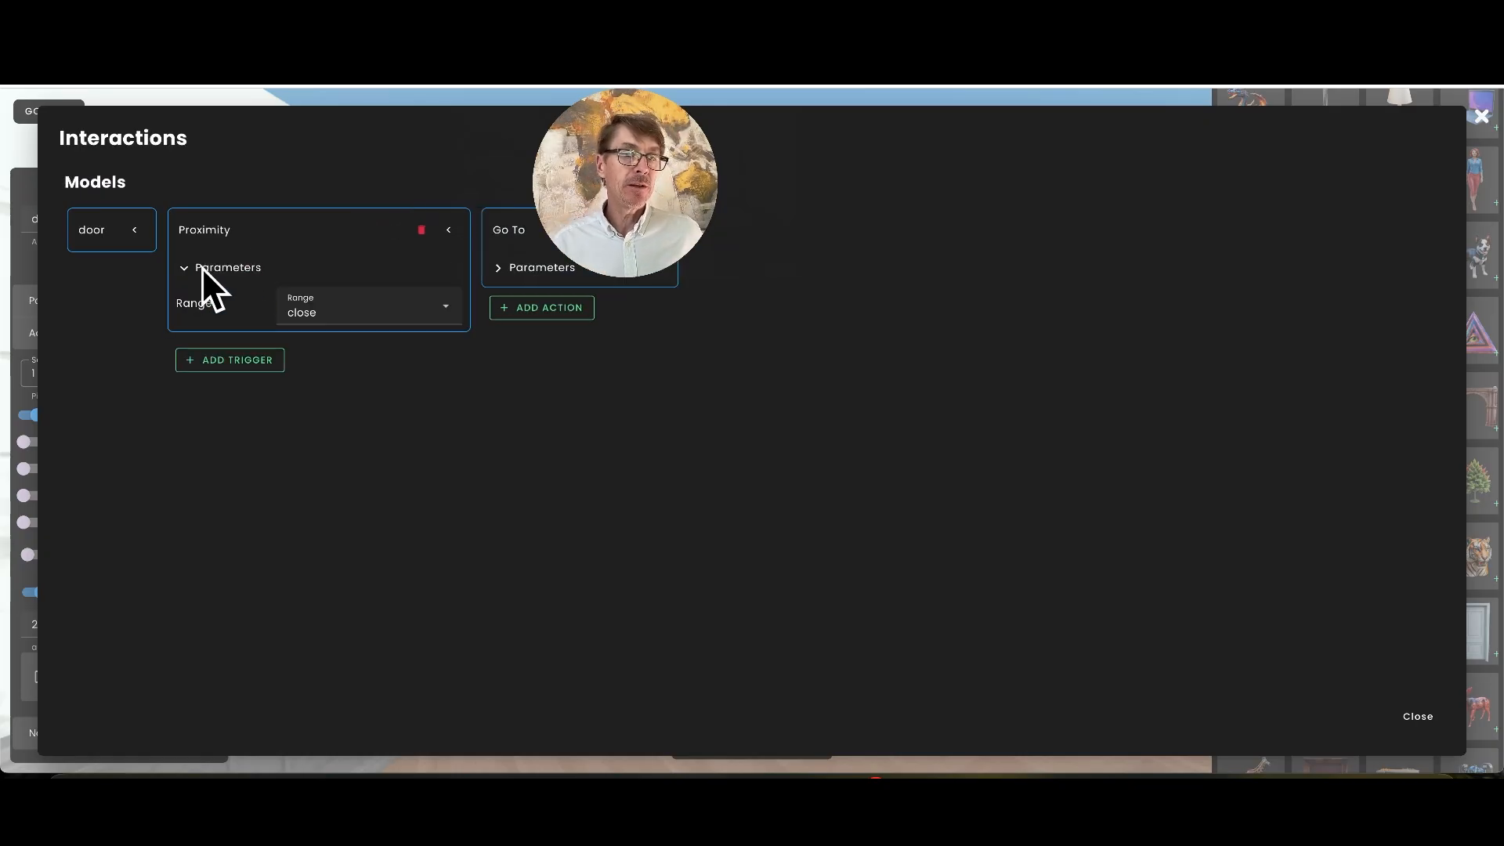
pyautogui.click(444, 311)
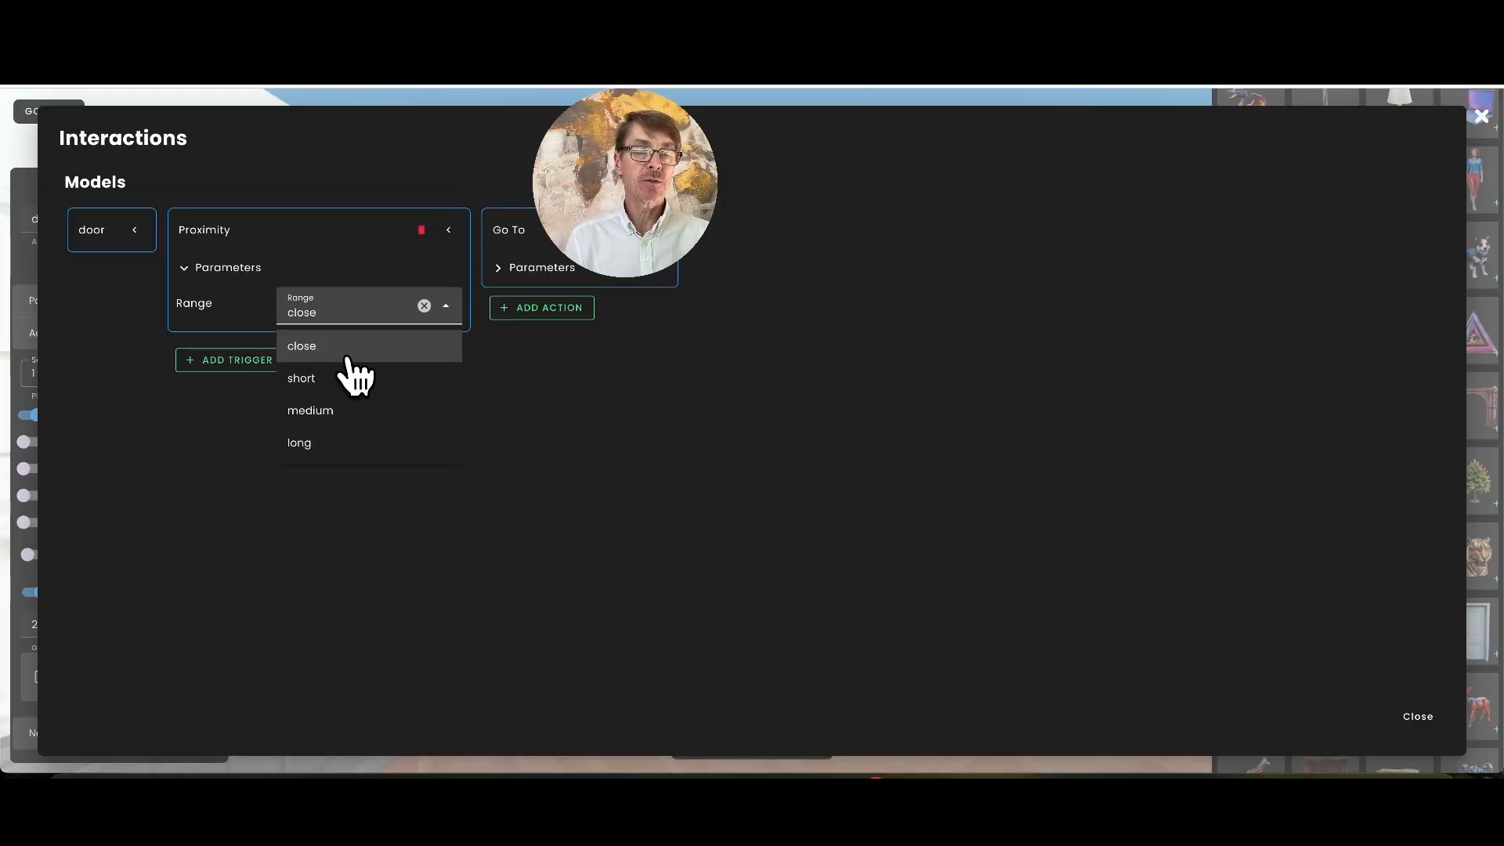
pyautogui.click(316, 347)
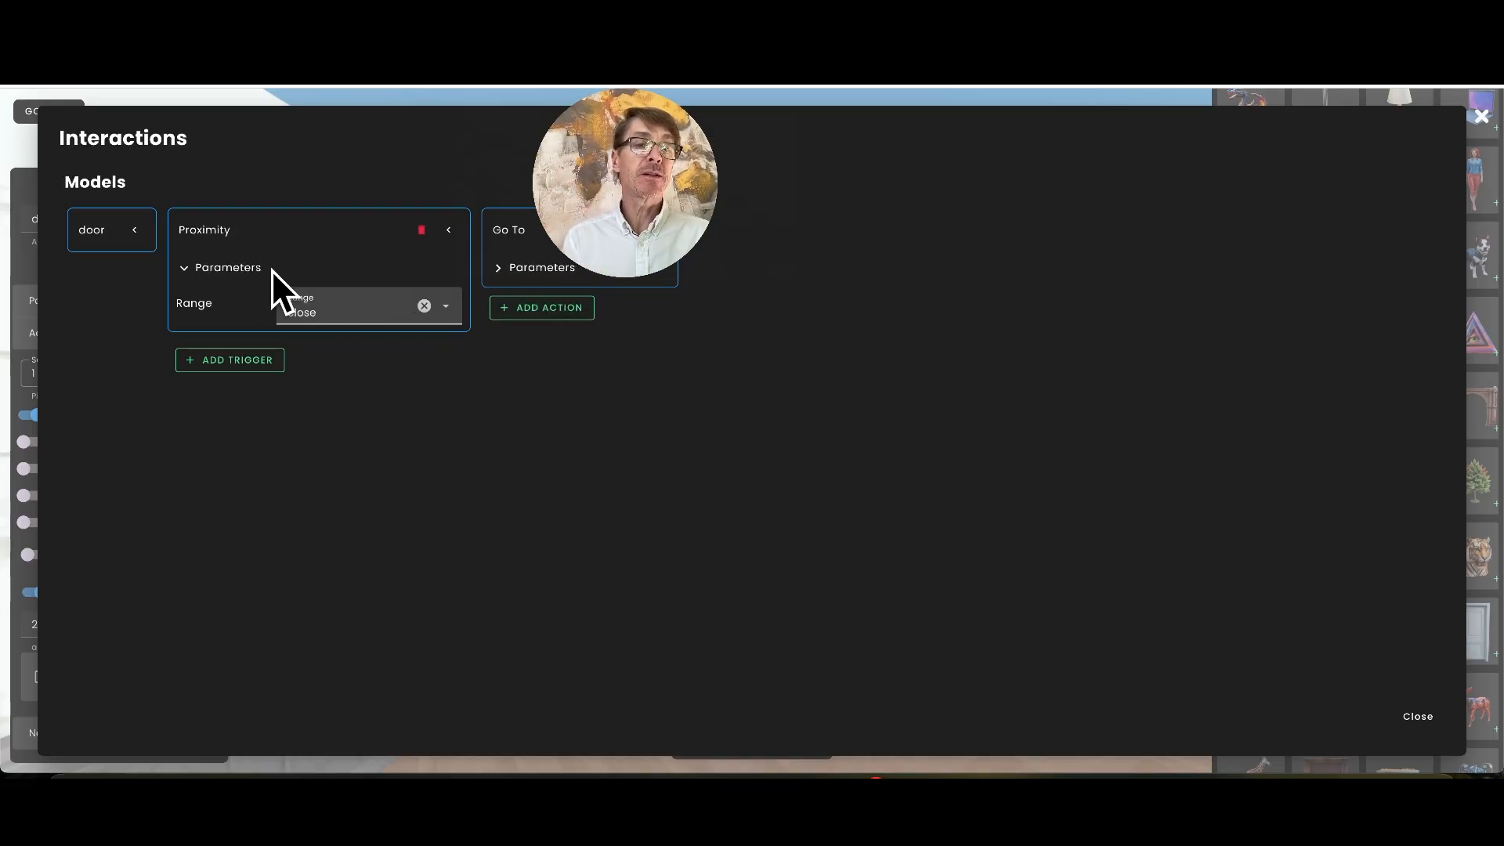
pyautogui.click(497, 268)
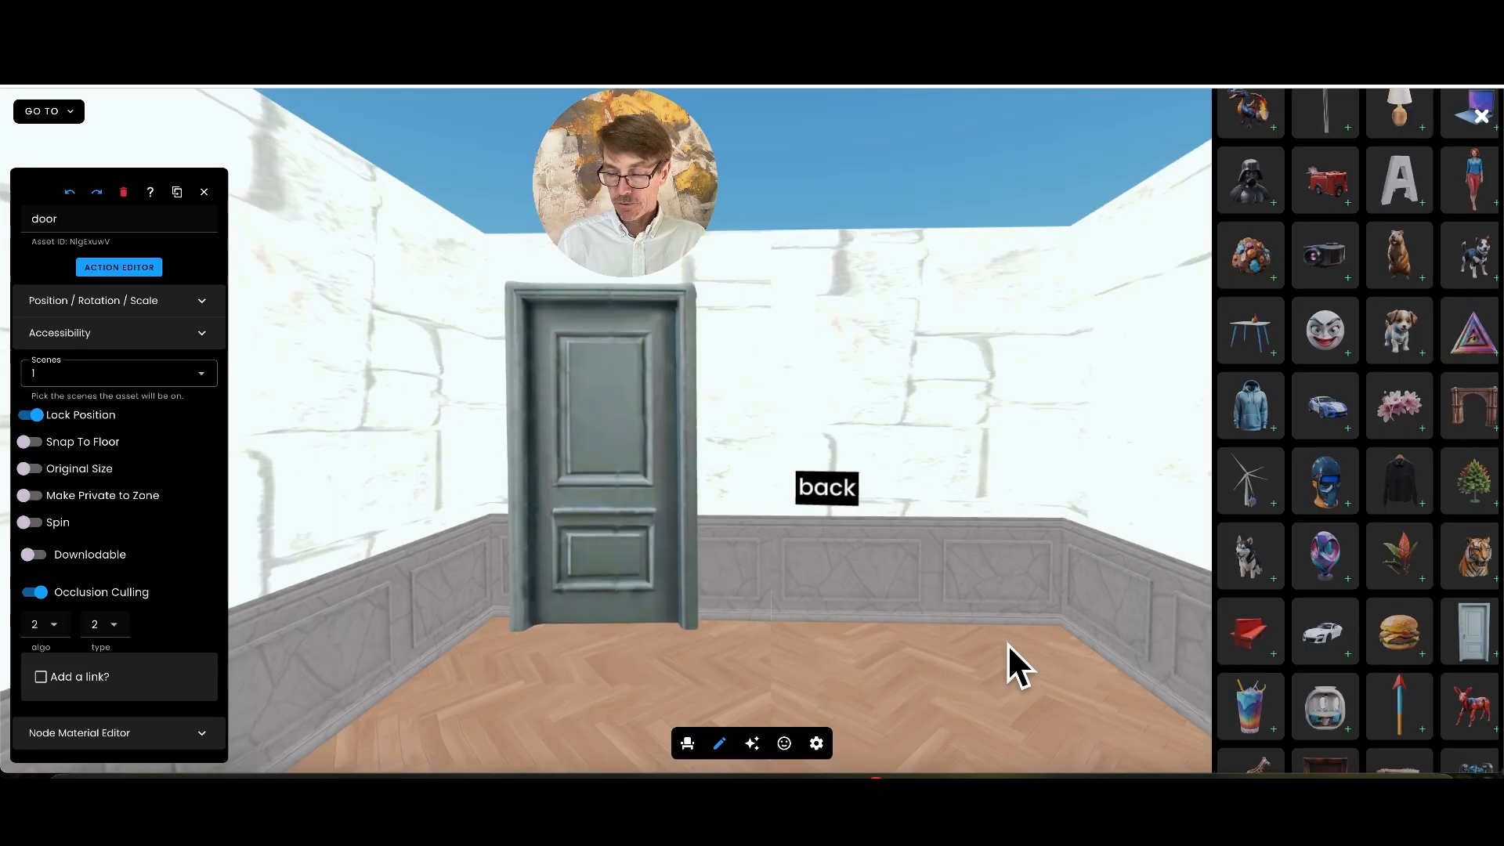
# Leave edit mode, walk into the door beside the back label to test its proximity link, and turn toward the hidden door
pyautogui.press('Down')
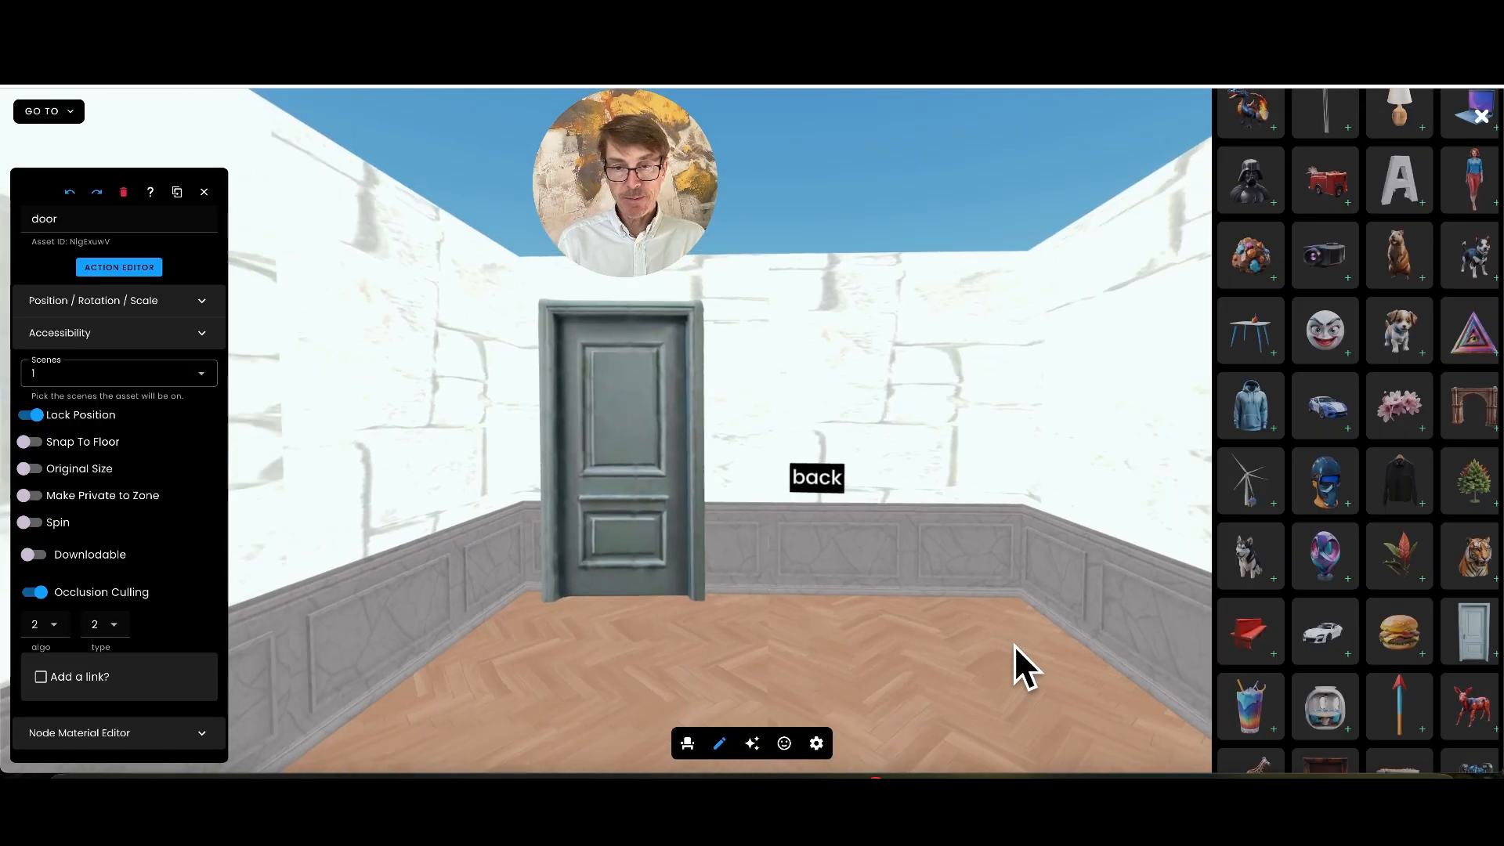
pyautogui.press('Up')
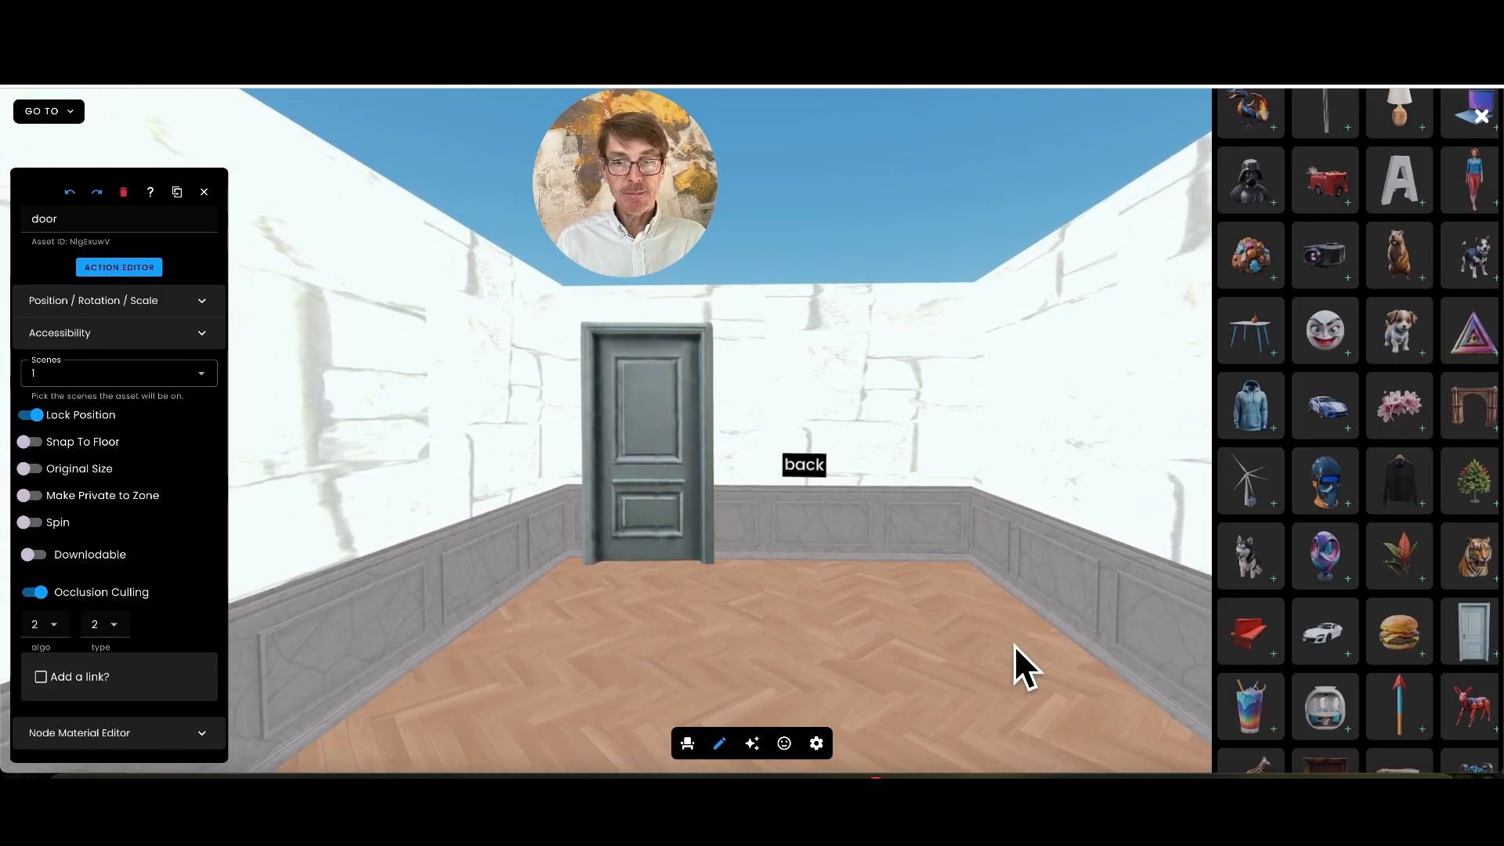
pyautogui.click(719, 743)
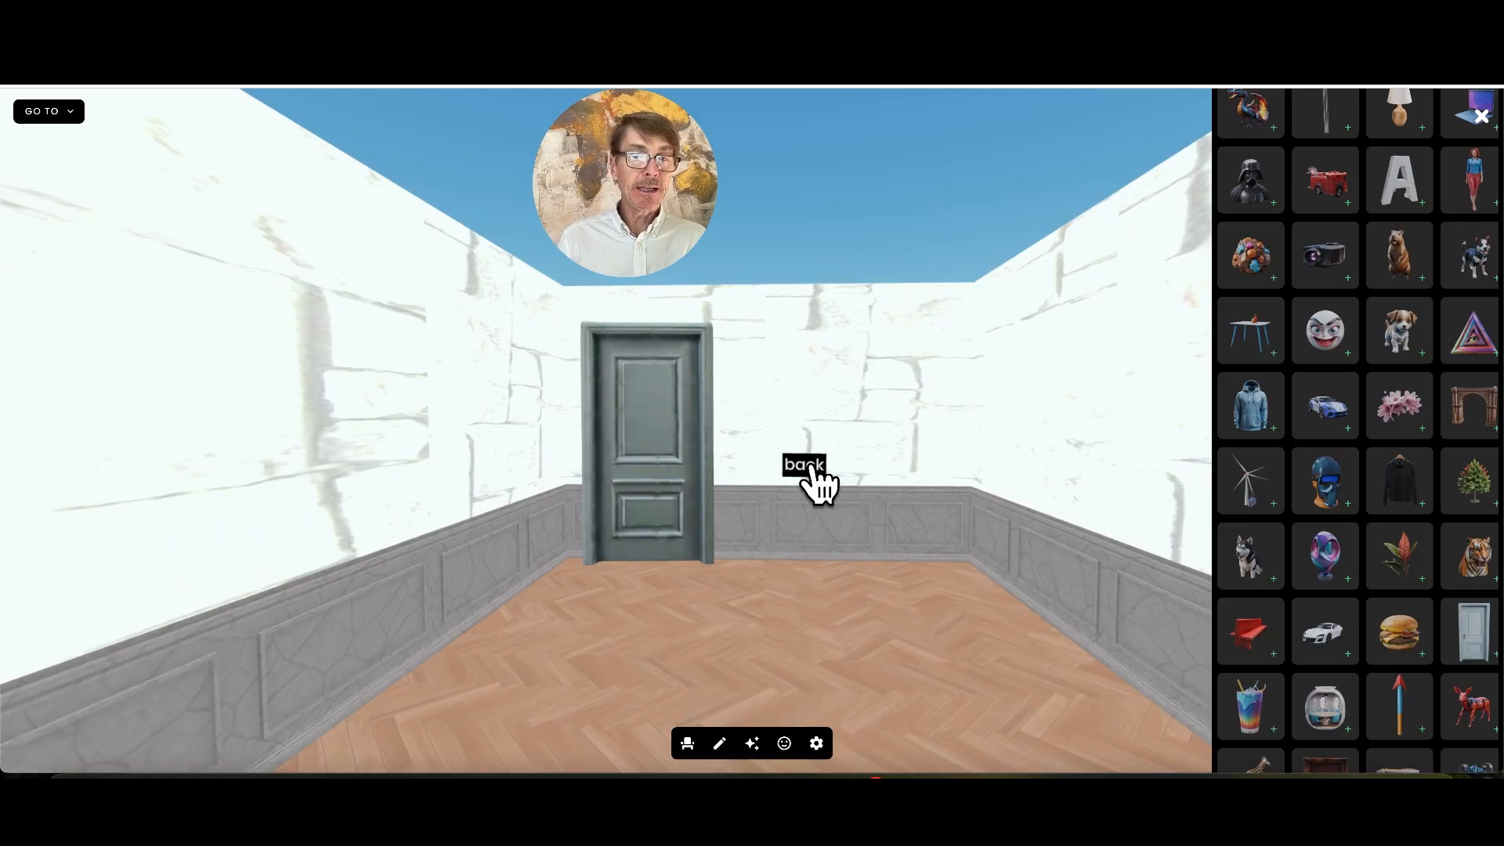
pyautogui.moveTo(799, 630)
pyautogui.mouseDown()
pyautogui.moveTo(730, 633)
pyautogui.moveTo(783, 625)
pyautogui.mouseUp()
pyautogui.press('Up')
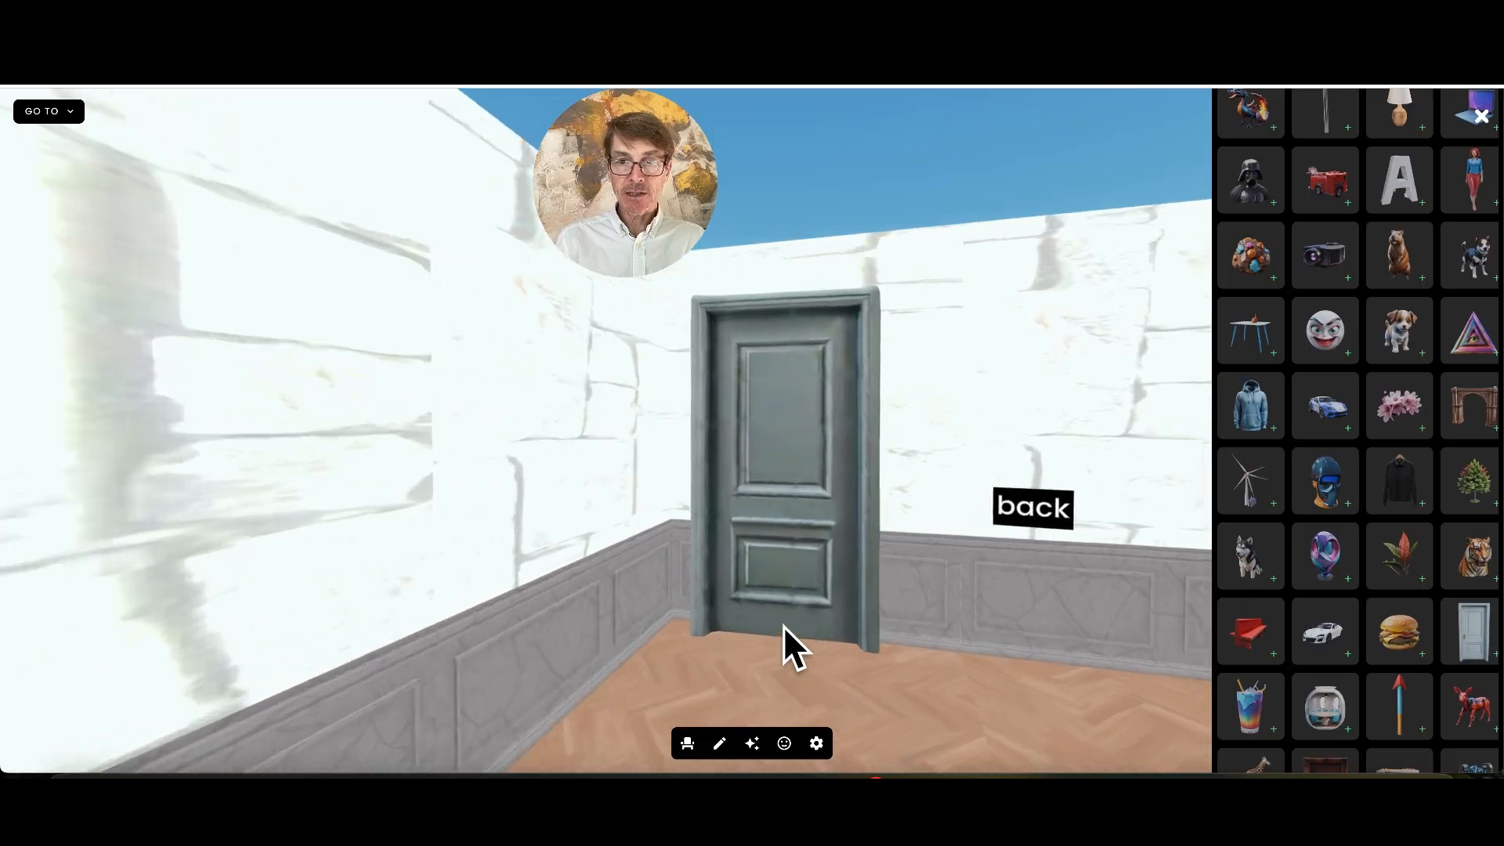
pyautogui.press('Right')
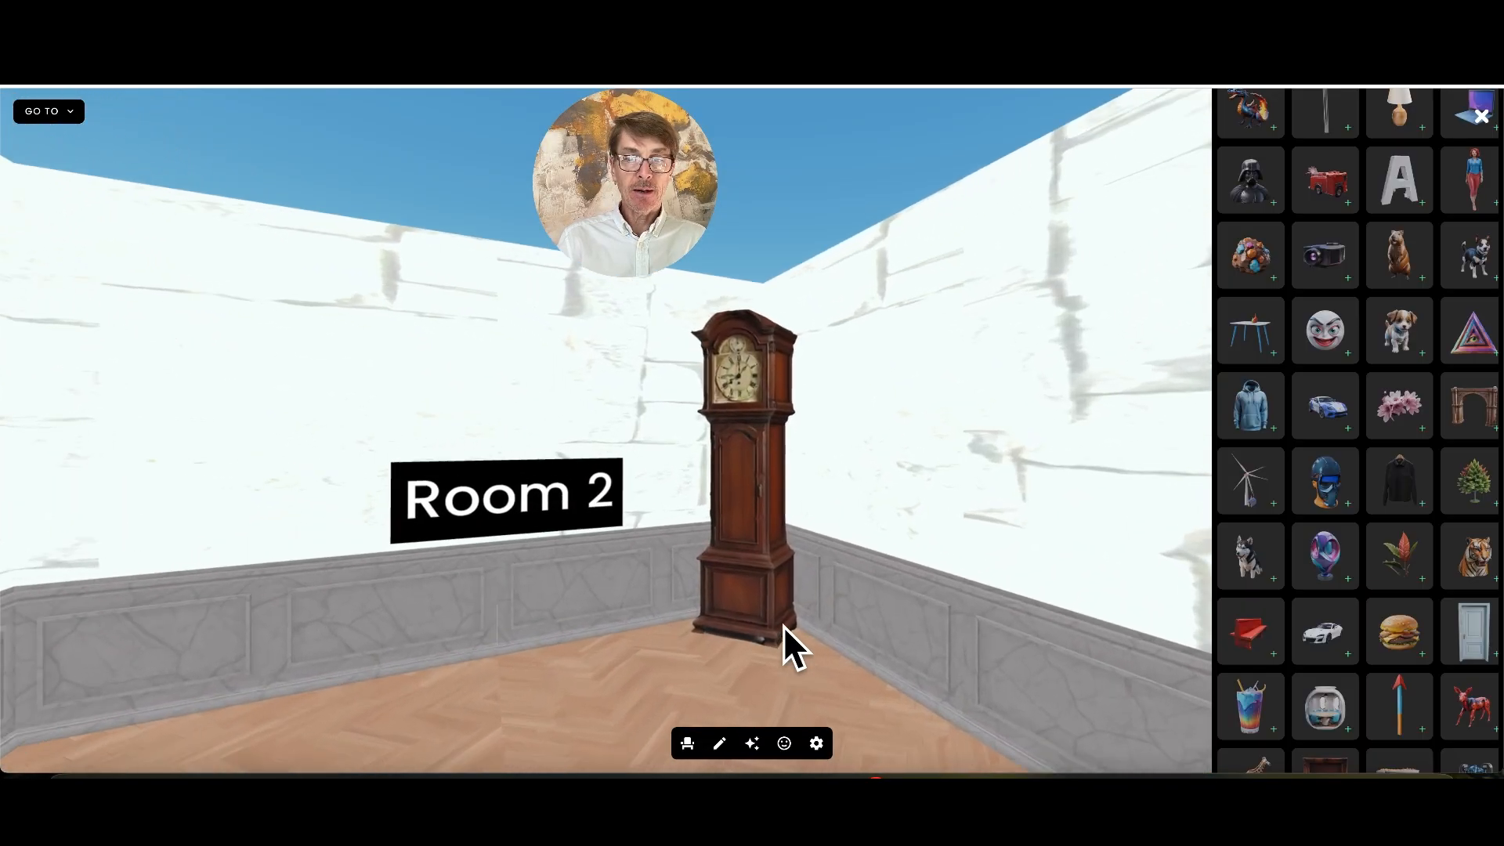
pyautogui.press('Right')
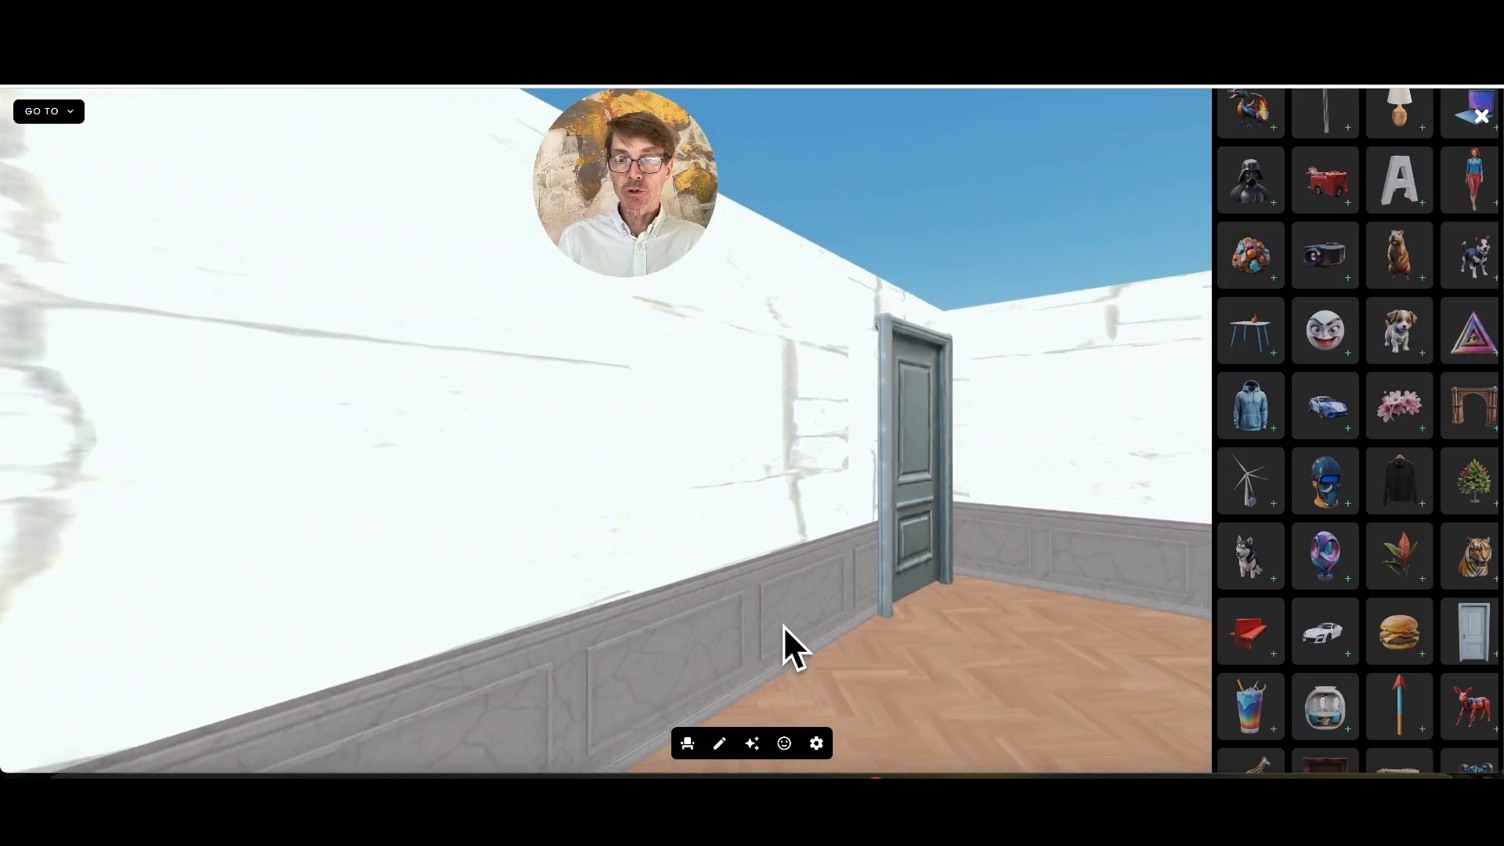
# Enter edit mode, select the Turn around label, and lower it beneath the floor
pyautogui.click(719, 744)
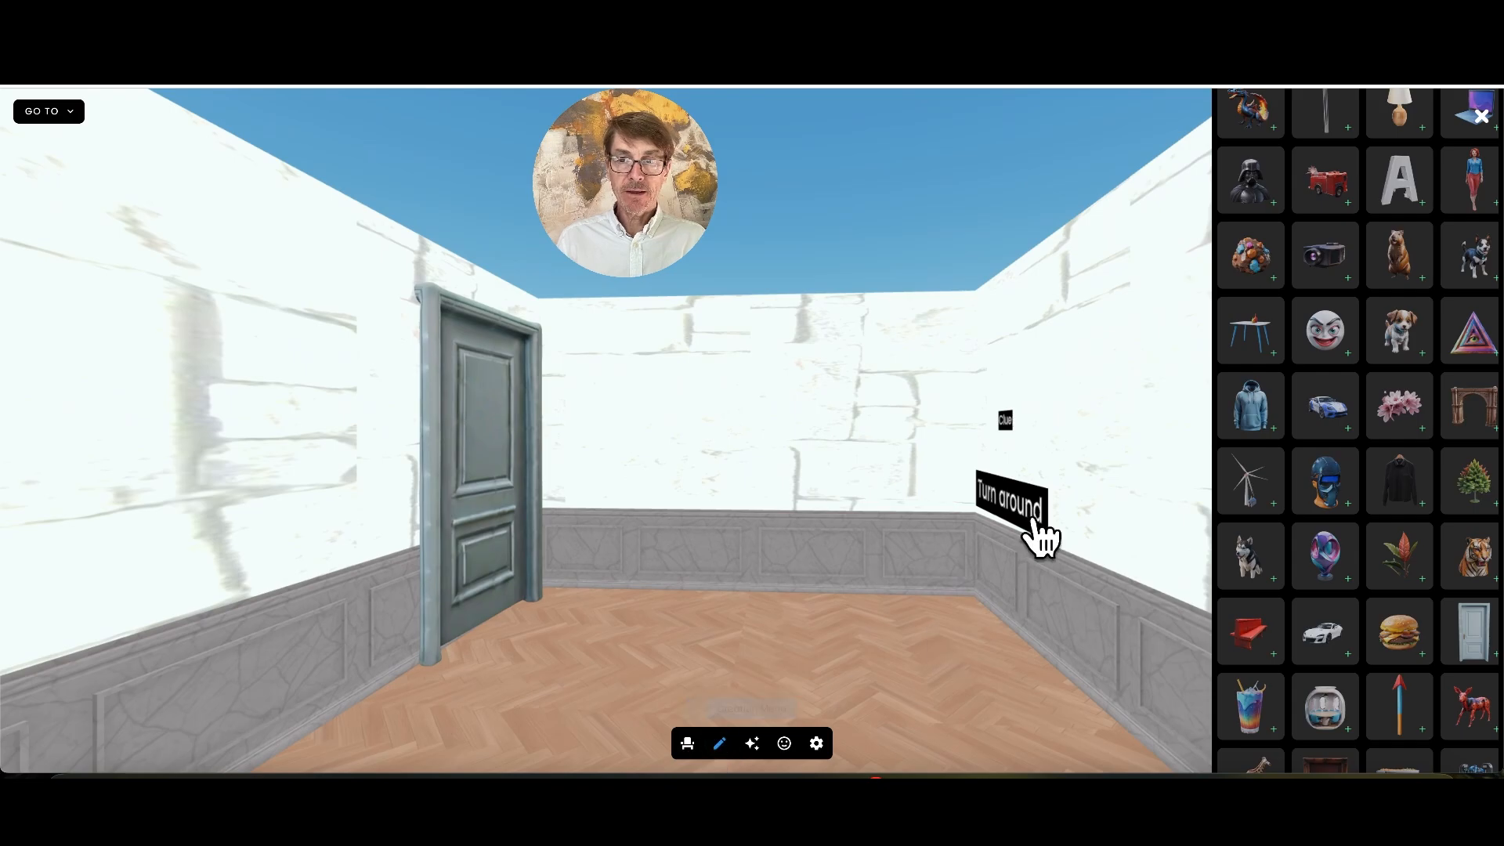
pyautogui.click(1016, 505)
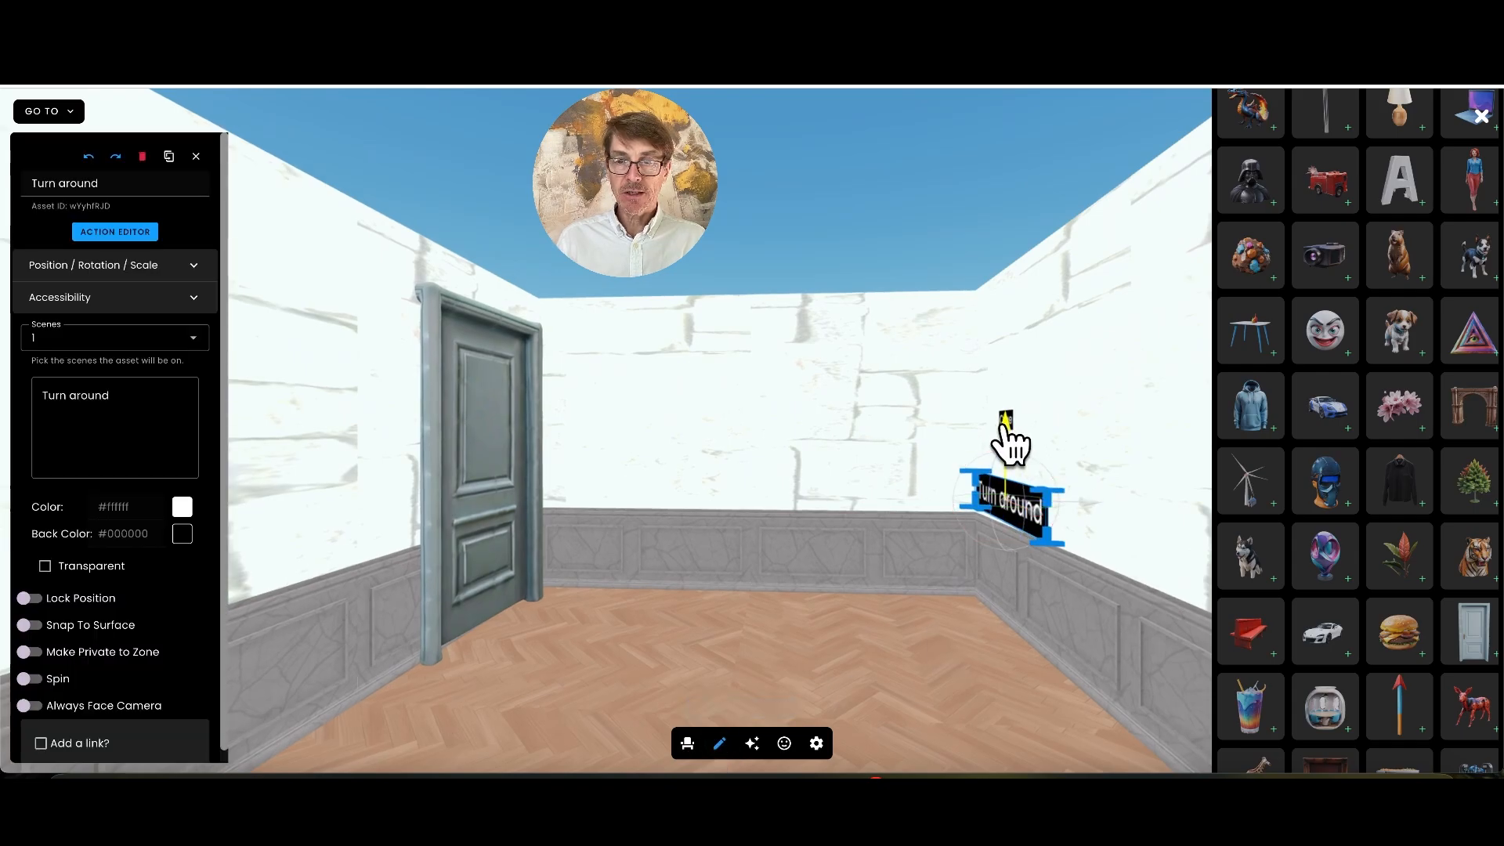
pyautogui.moveTo(1007, 440); pyautogui.dragTo(1001, 605)
# Unlock the hidden door's position and lower it beneath the floor, leaving edit mode when done
pyautogui.click(469, 435)
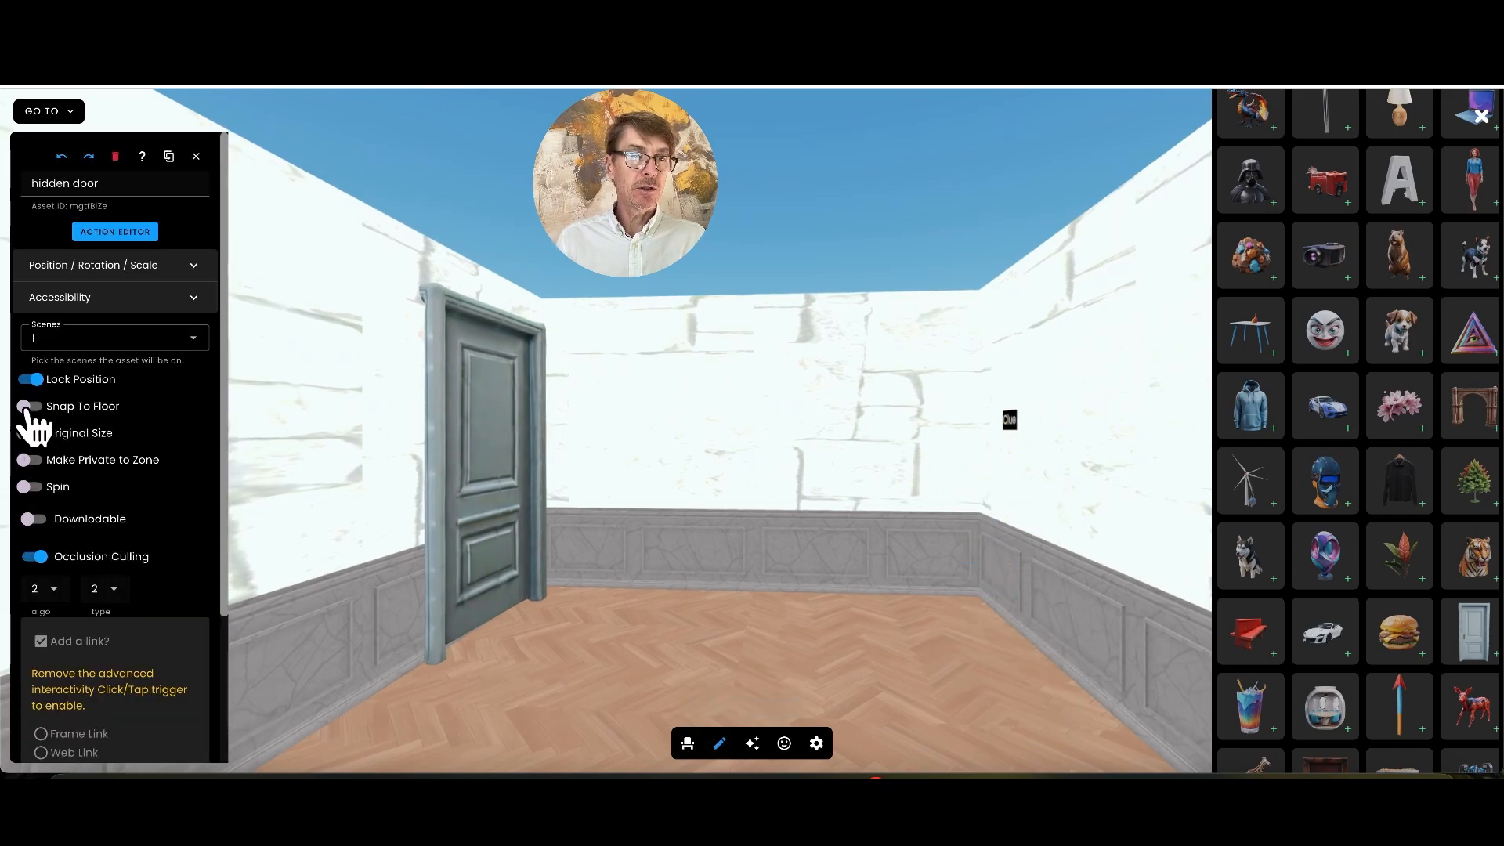
pyautogui.click(31, 381)
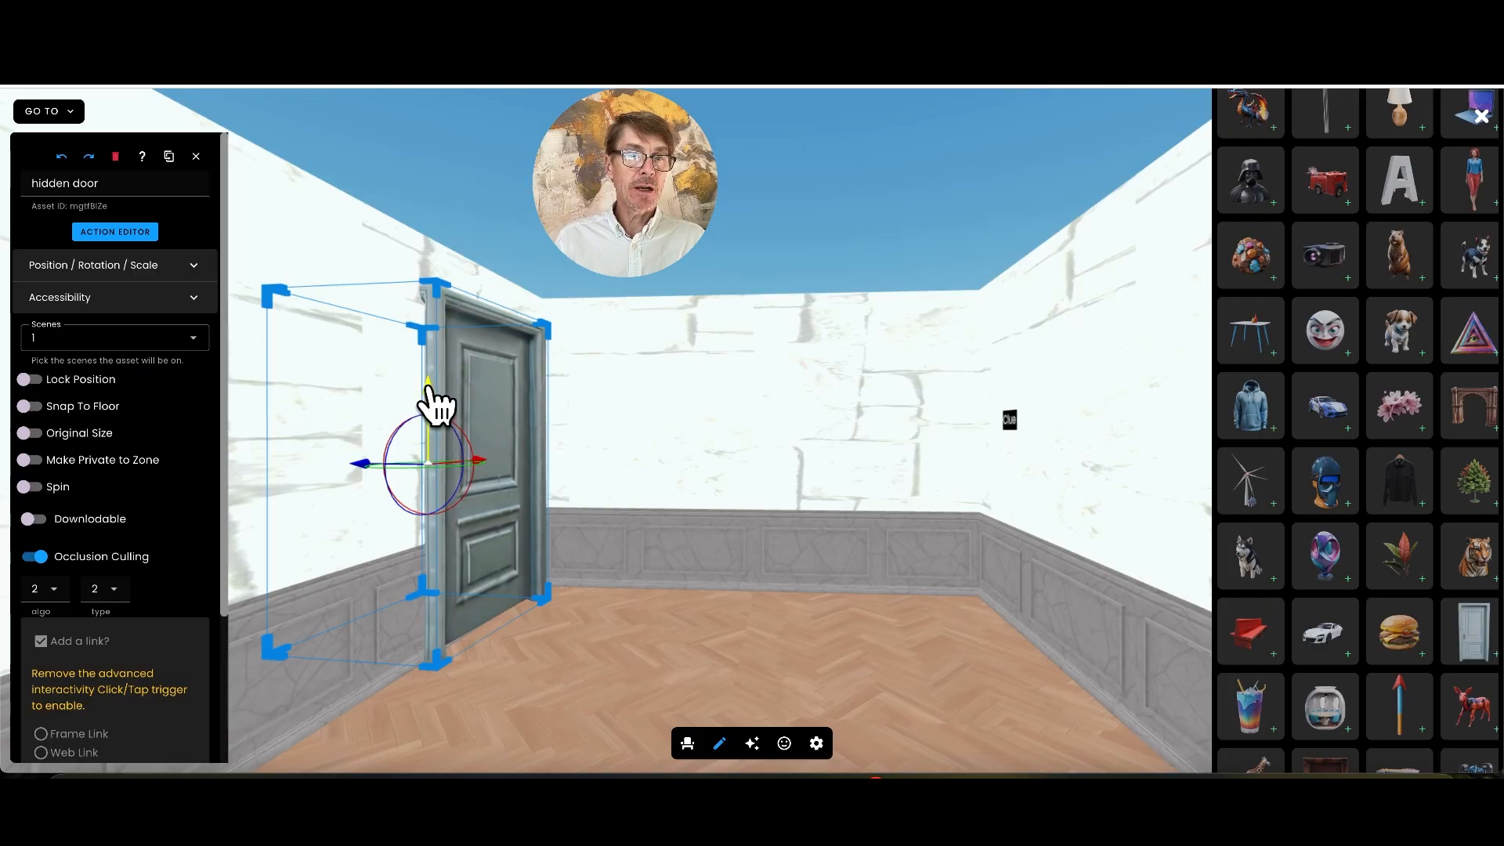
pyautogui.moveTo(431, 455); pyautogui.dragTo(415, 725)
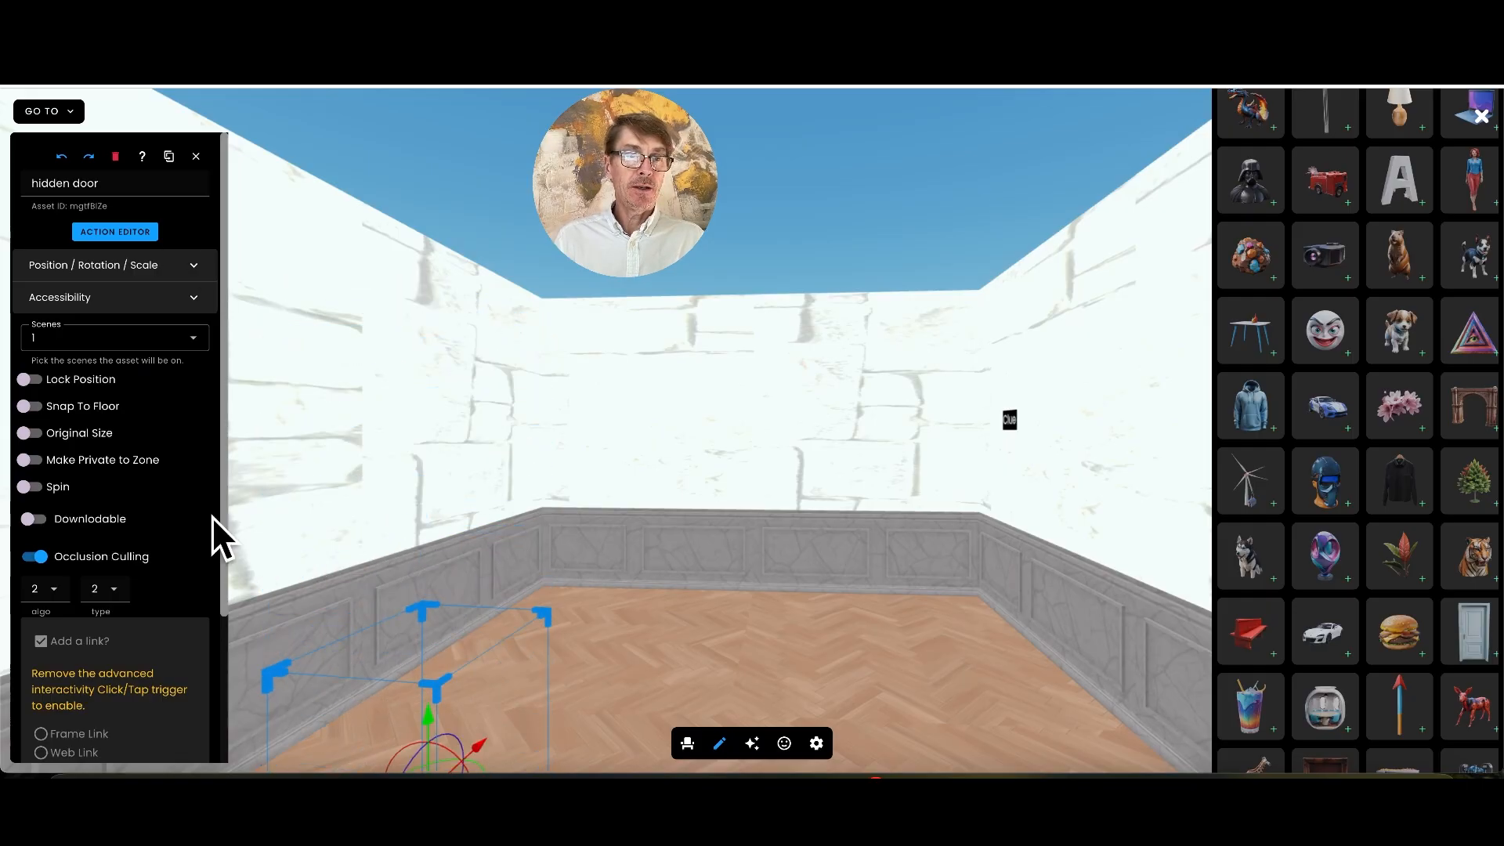
pyautogui.click(719, 744)
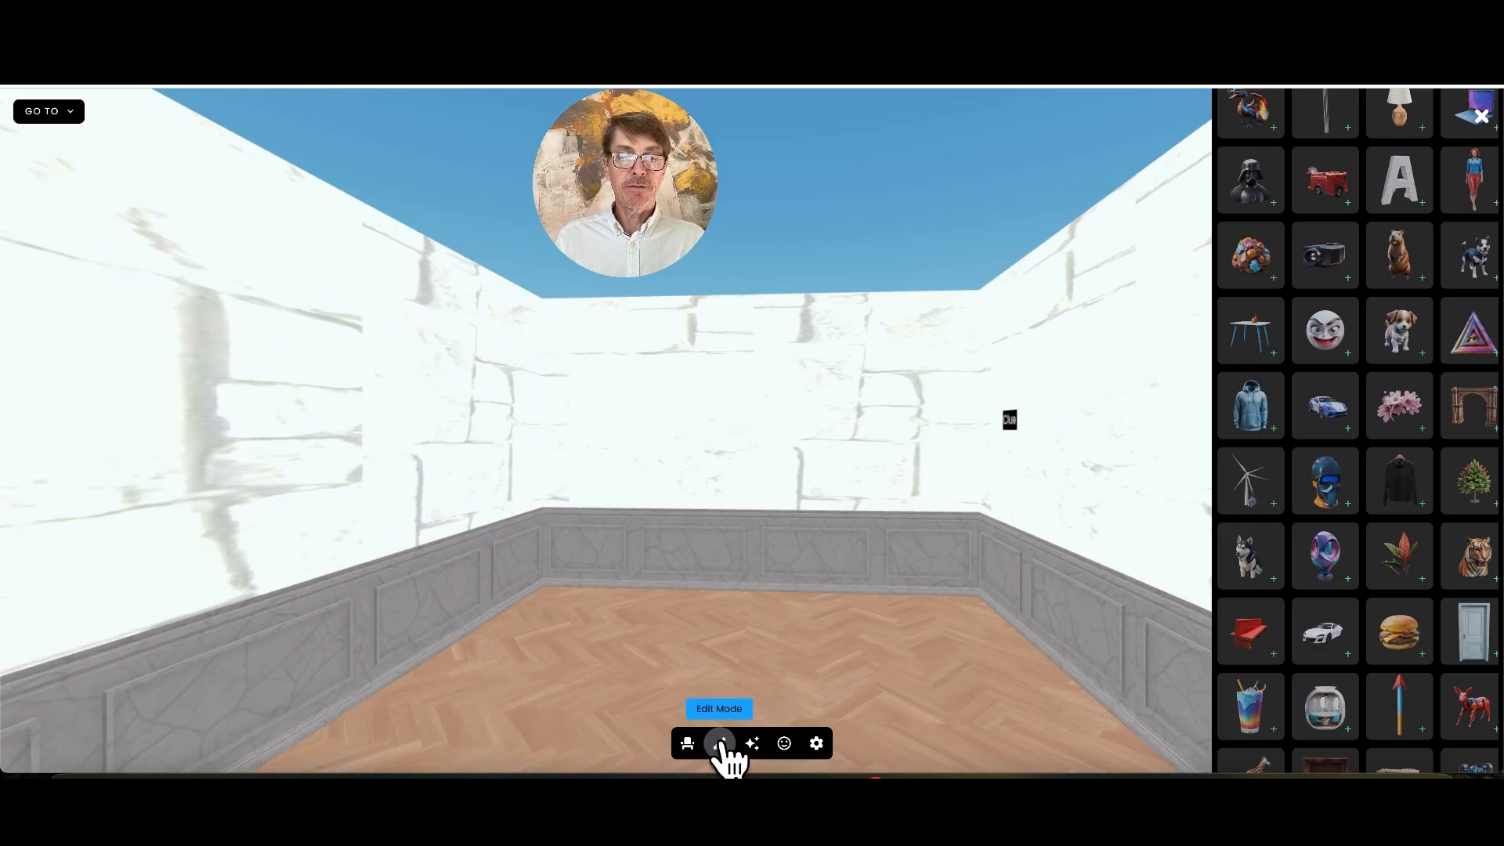
# Walk through the room to the Clue label and trigger it to test the reveal
pyautogui.press('Up')
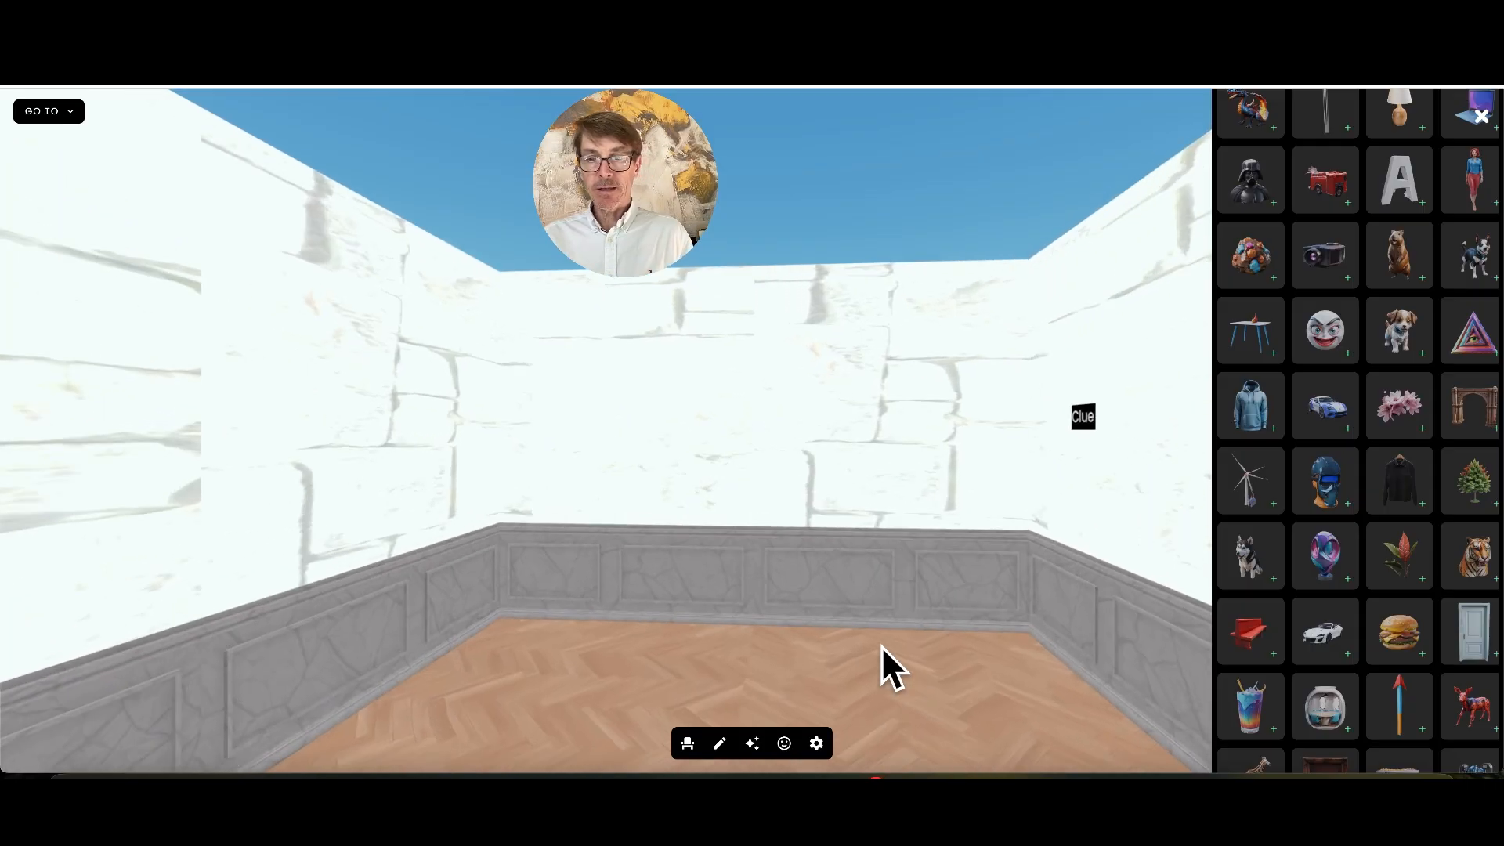
pyautogui.press('Right')
pyautogui.press('Right')
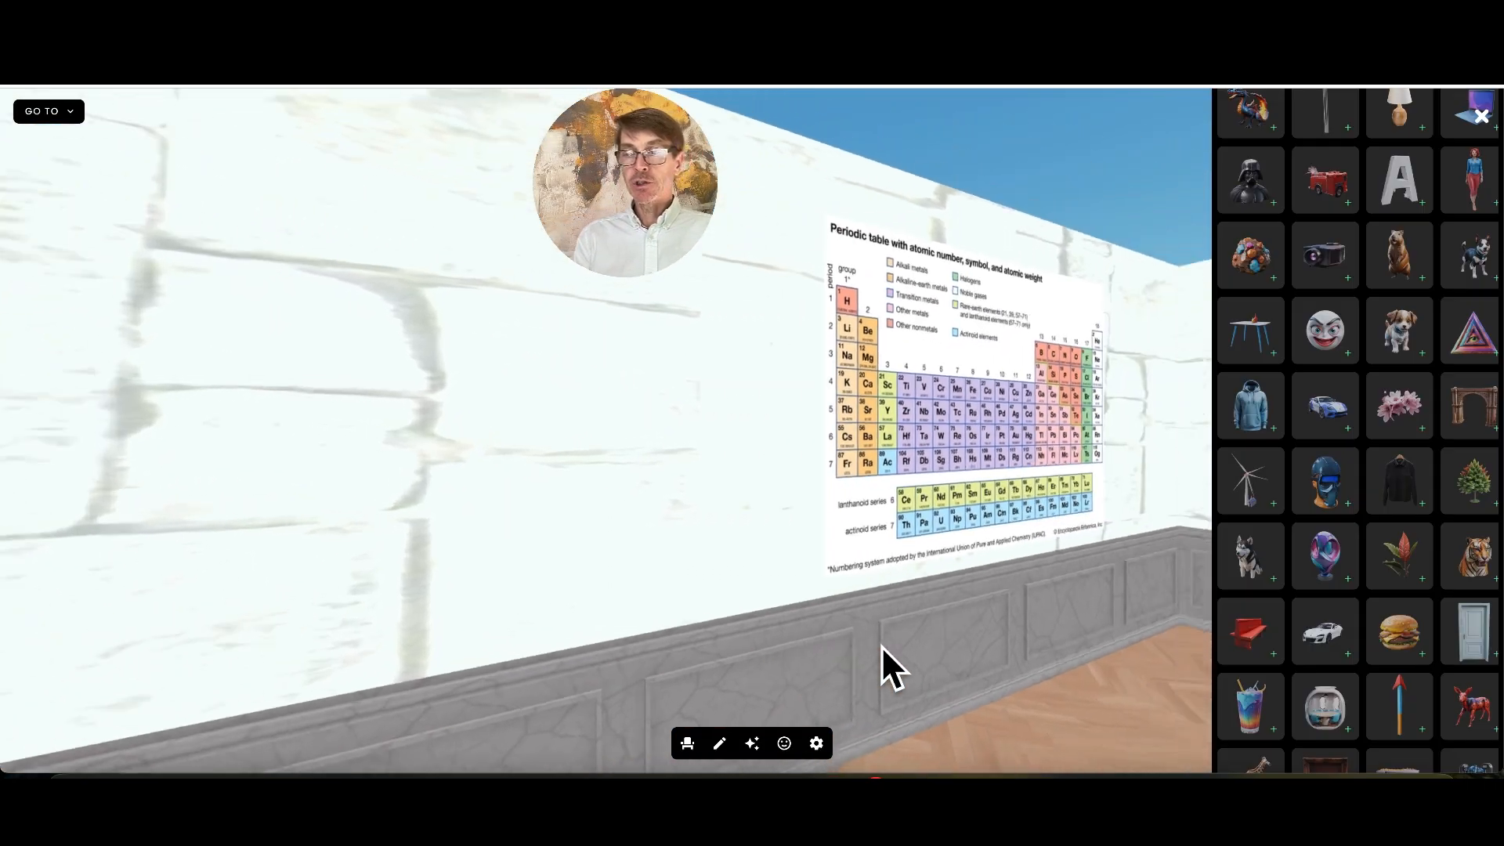
pyautogui.press('Left')
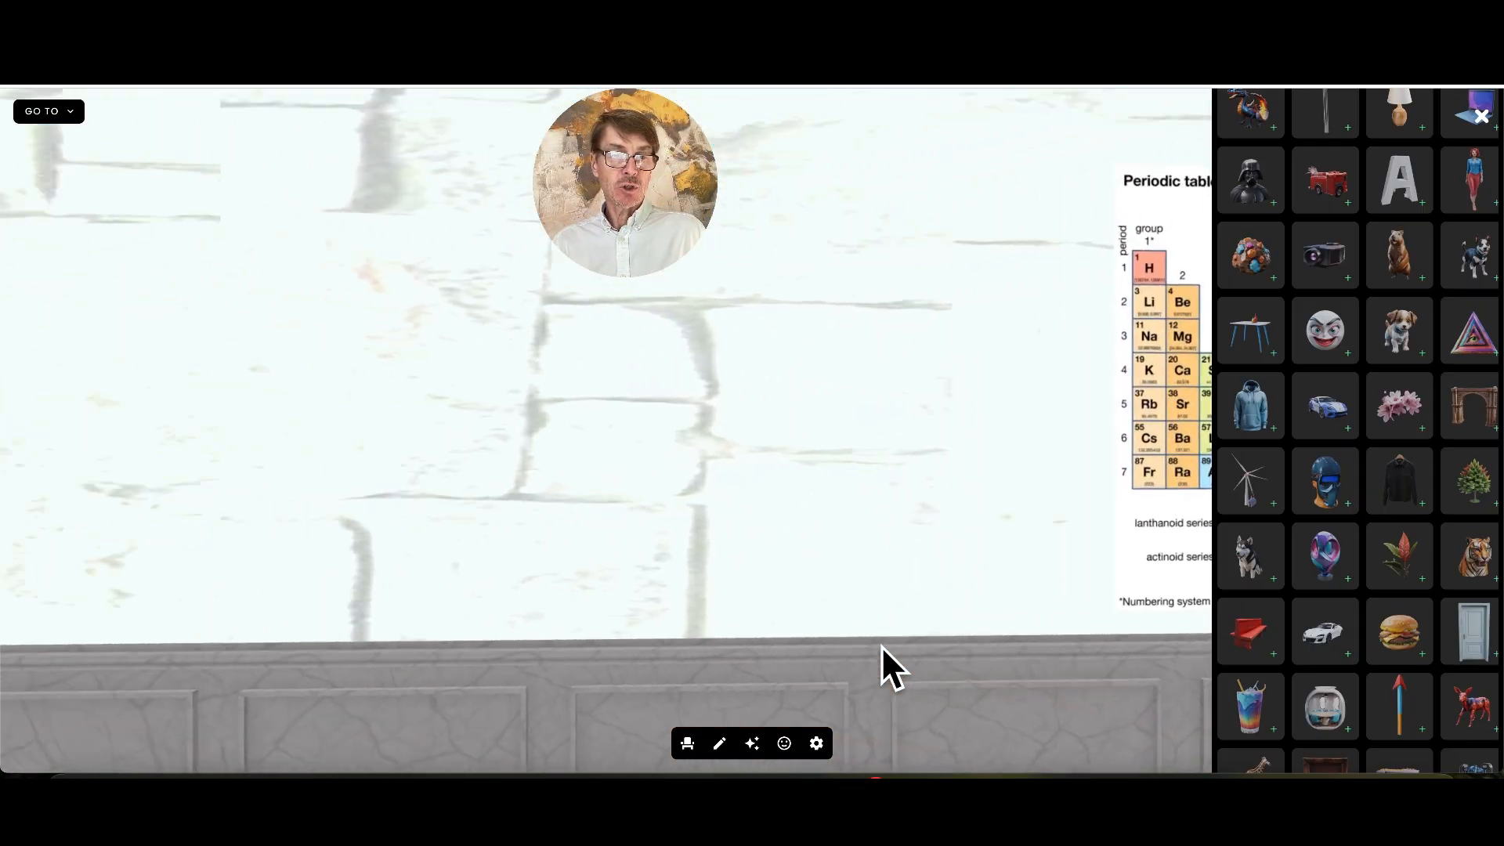
pyautogui.press('Up')
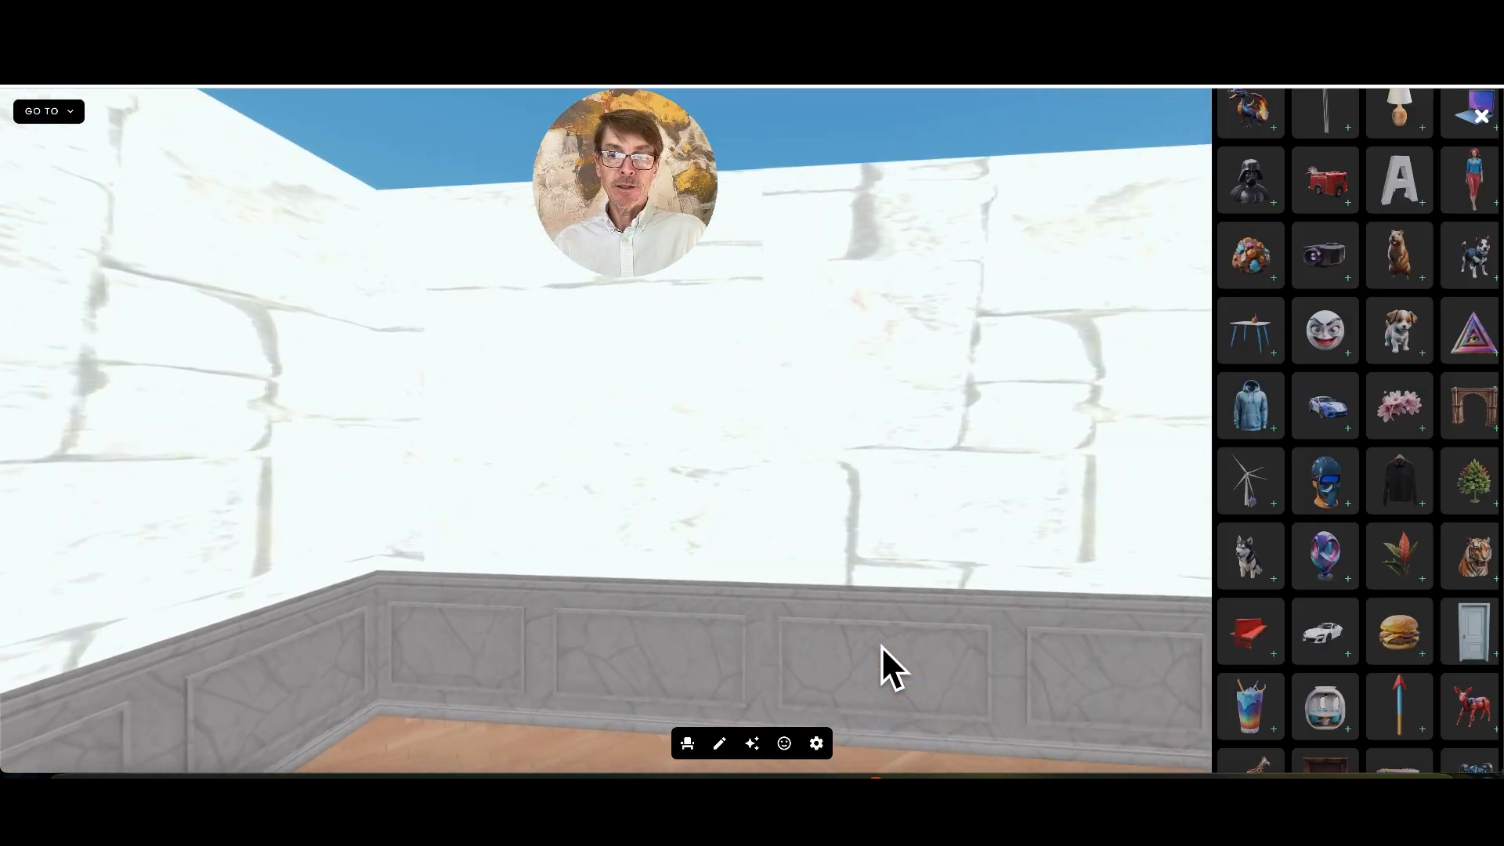
pyautogui.press('Right')
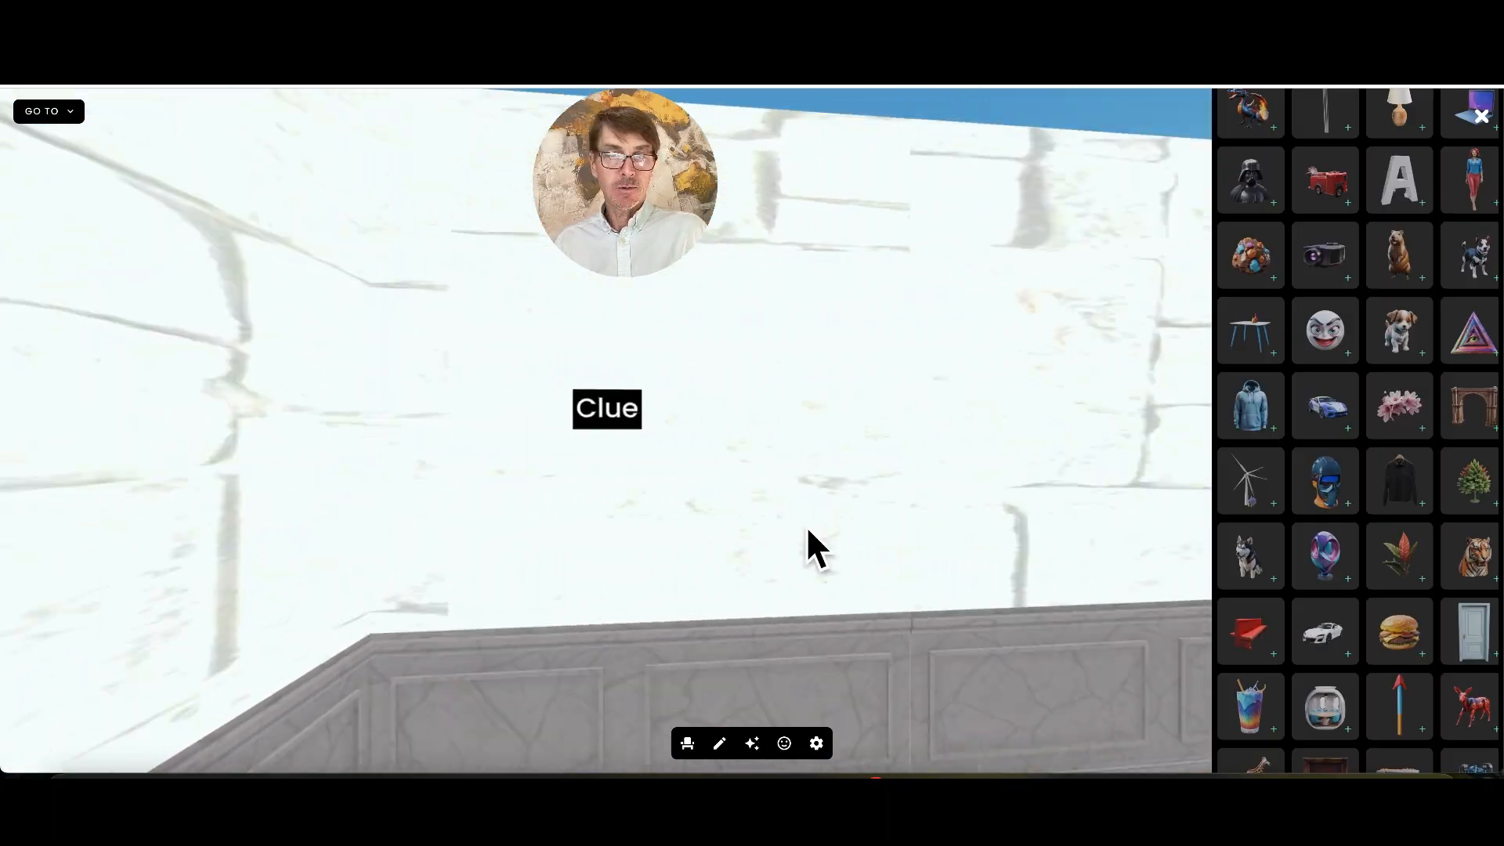
pyautogui.click(619, 423)
# Test the hidden door's link to room2 and return through the door beside the back label
pyautogui.press('Right')
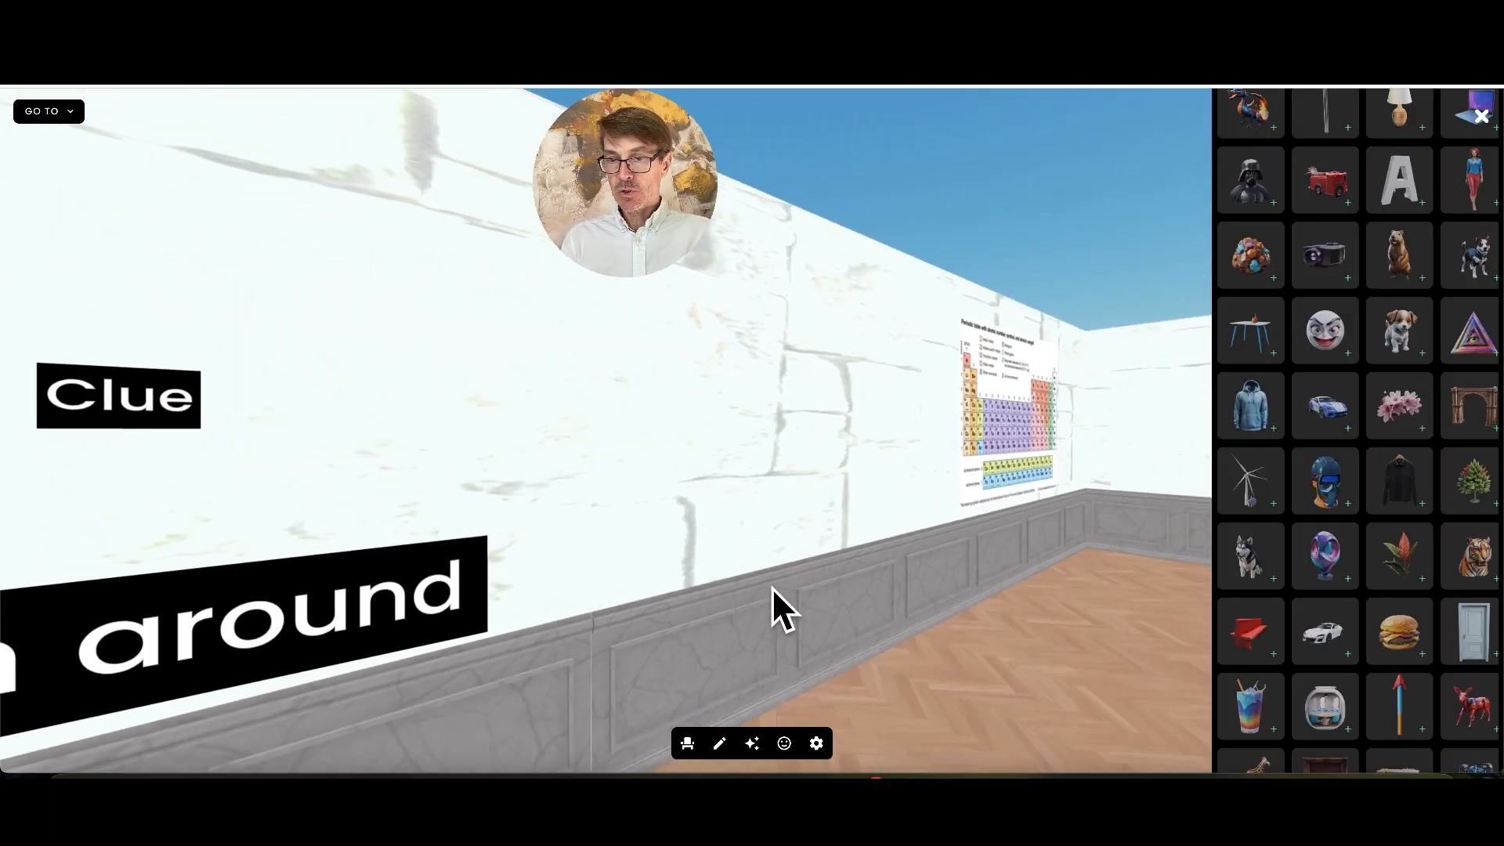
pyautogui.press('Right')
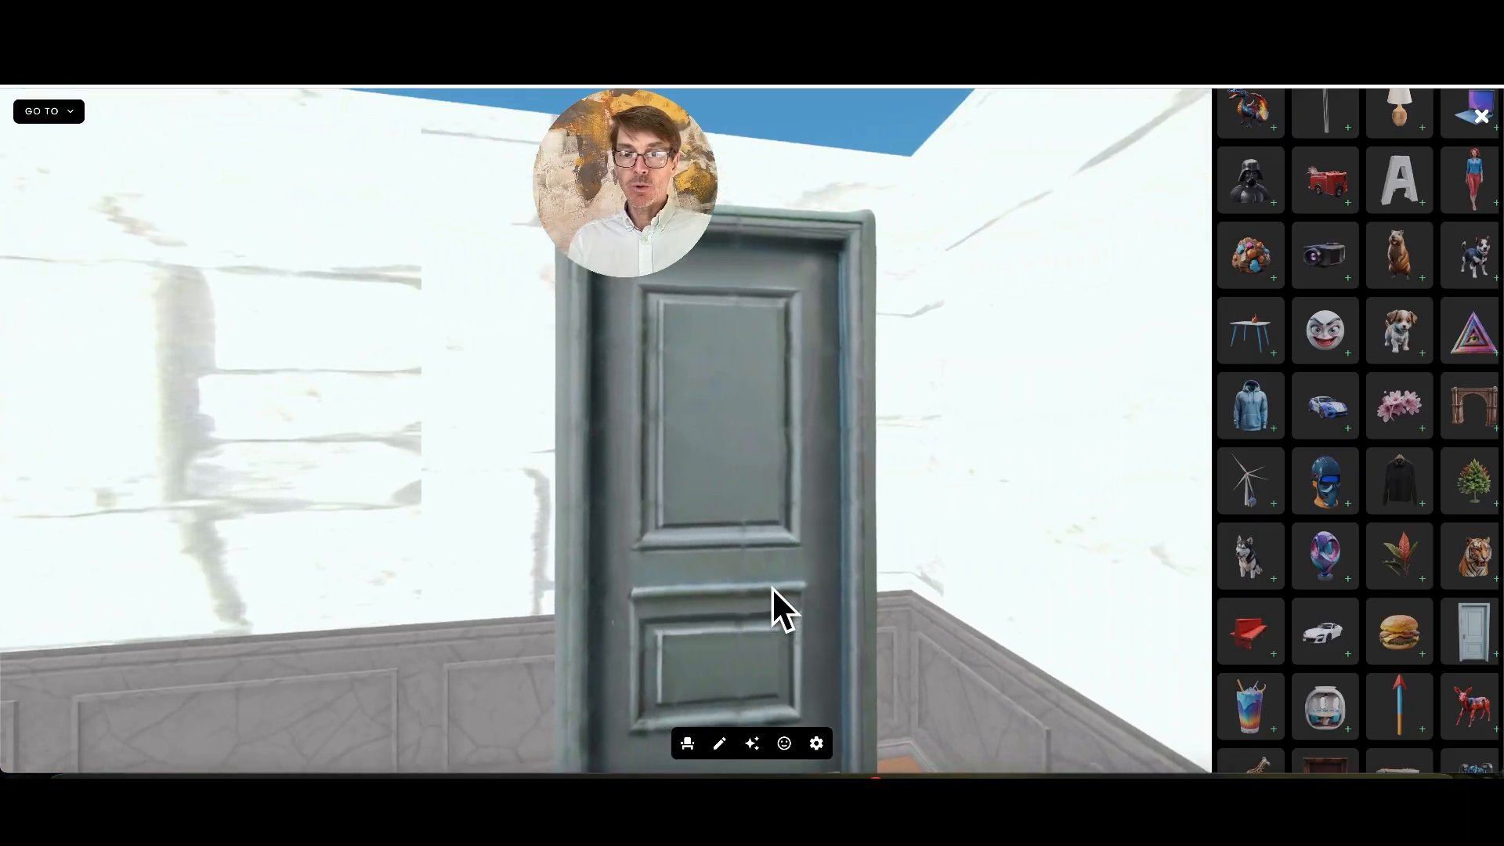
pyautogui.click(722, 511)
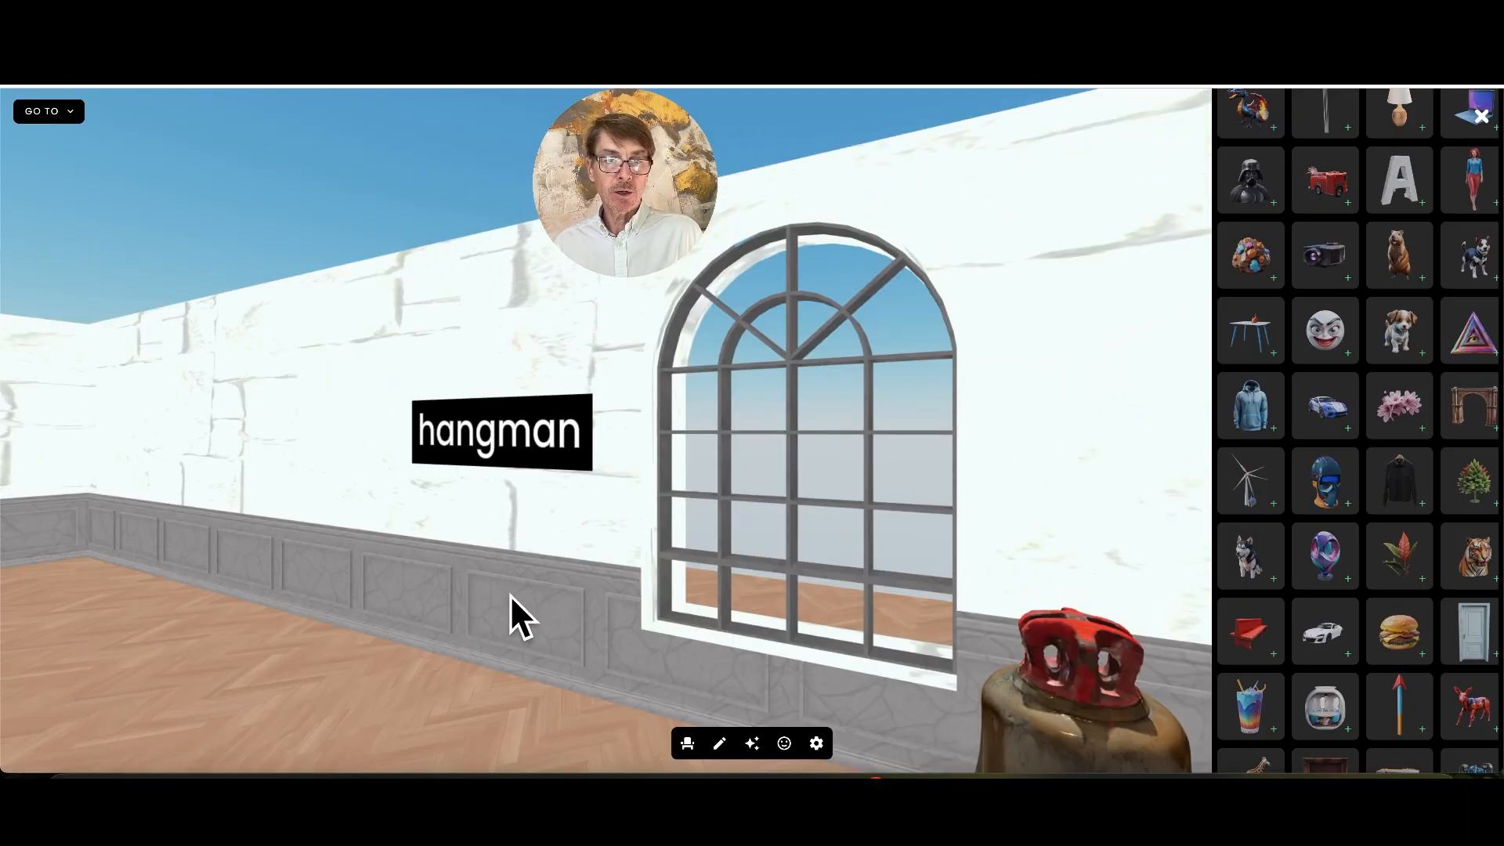
pyautogui.moveTo(510, 594); pyautogui.dragTo(407, 603)
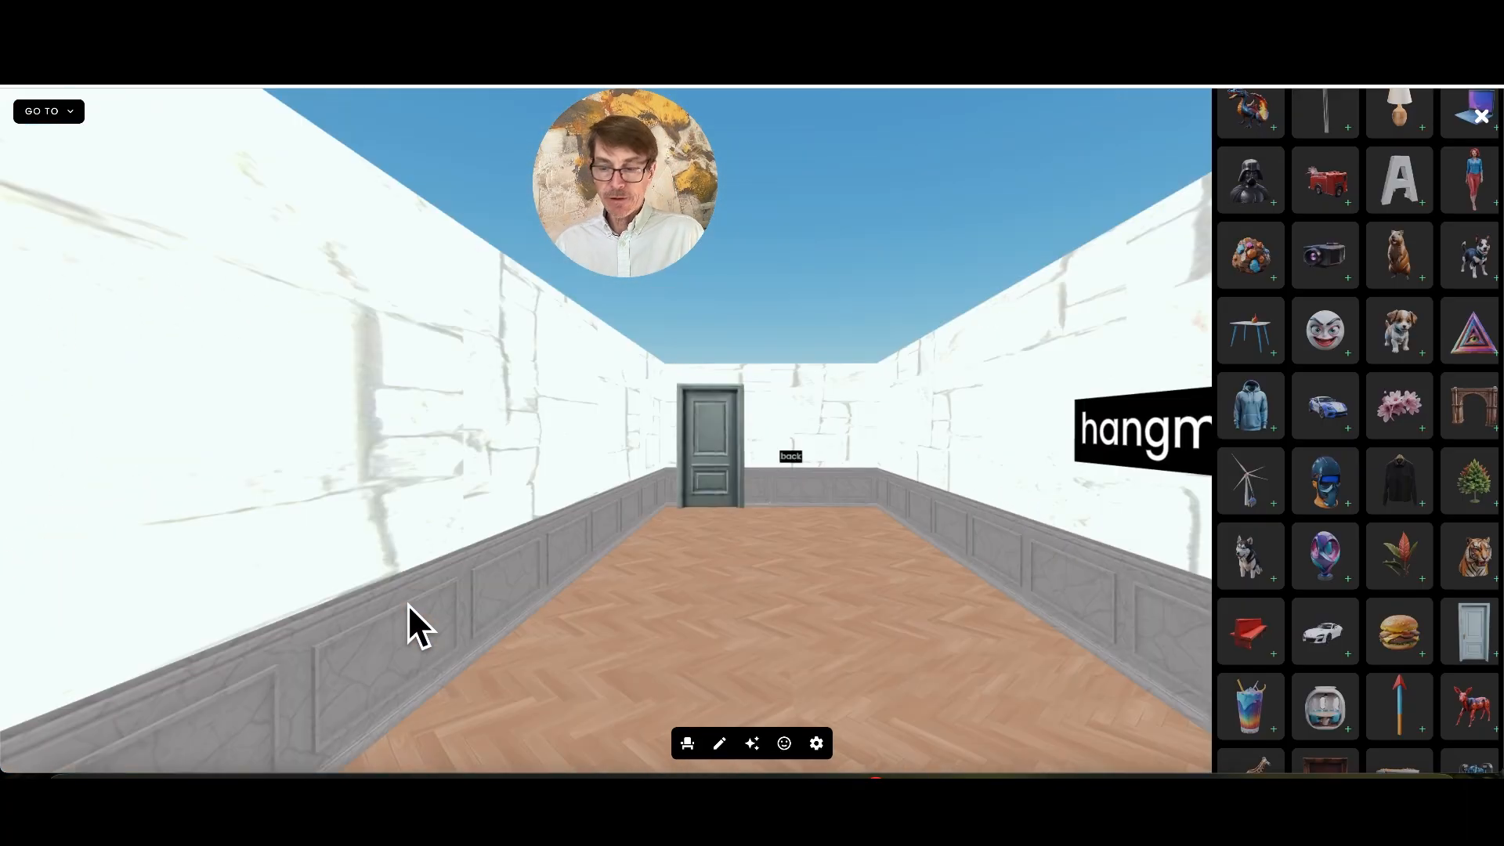
pyautogui.press('Up')
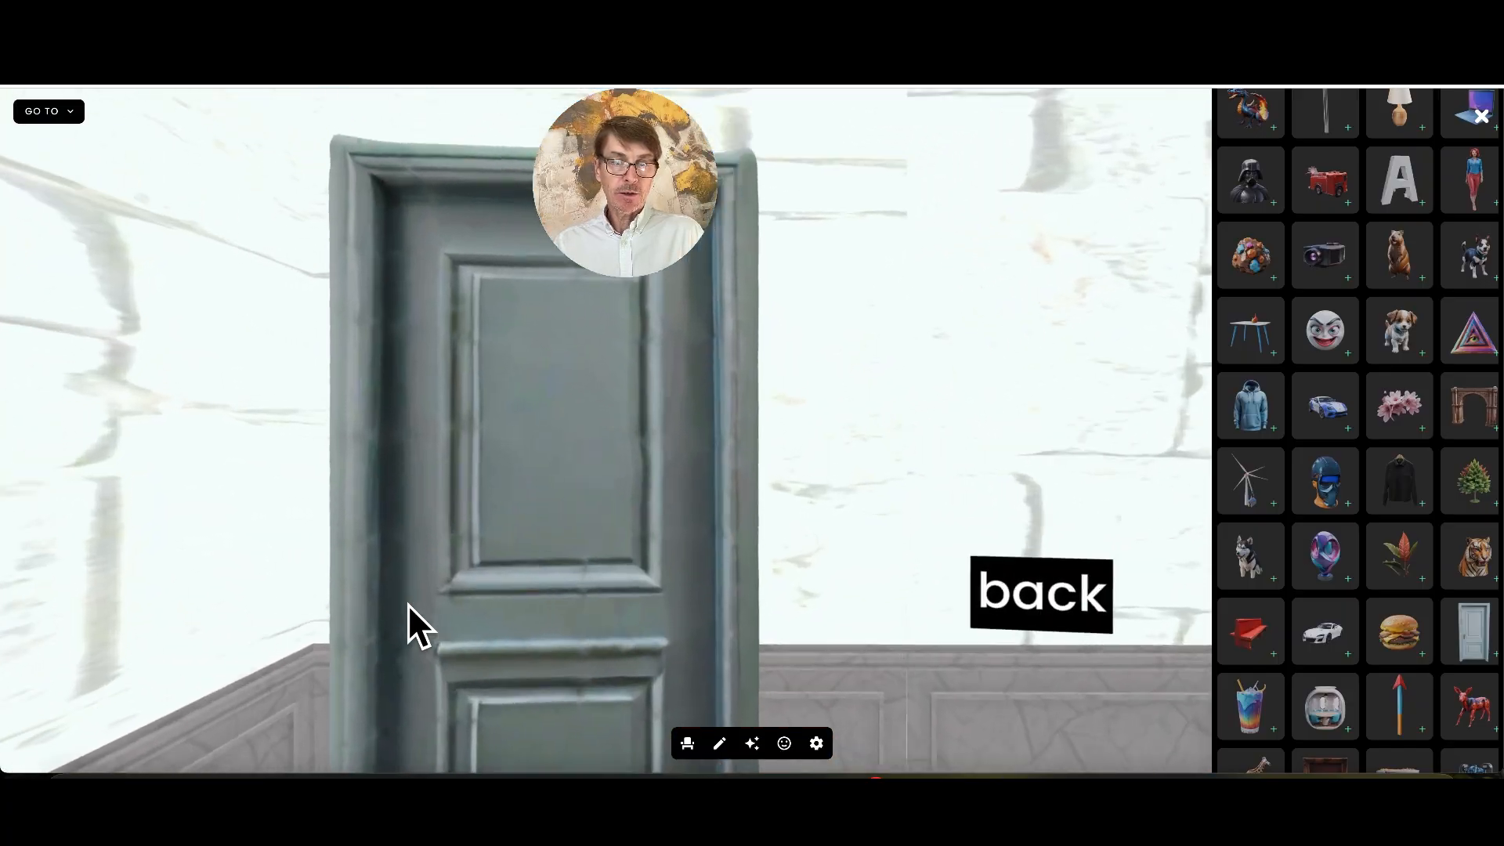
pyautogui.press('Right')
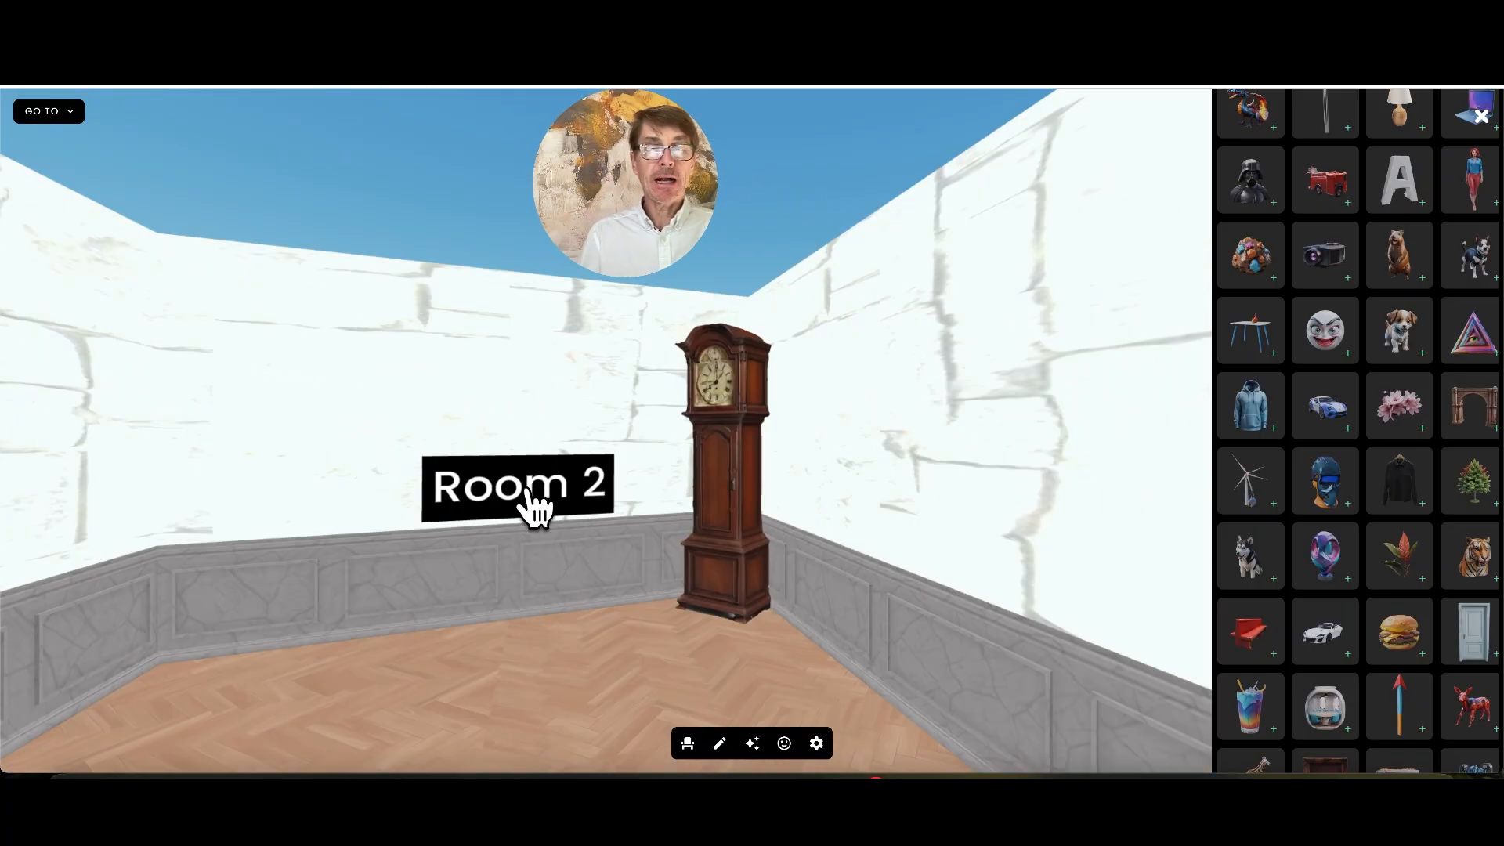
# Look around the first room at the revealed label and hidden door, and follow the Room 2 label
pyautogui.moveTo(907, 714); pyautogui.dragTo(553, 647)
pyautogui.moveTo(788, 653); pyautogui.dragTo(683, 627)
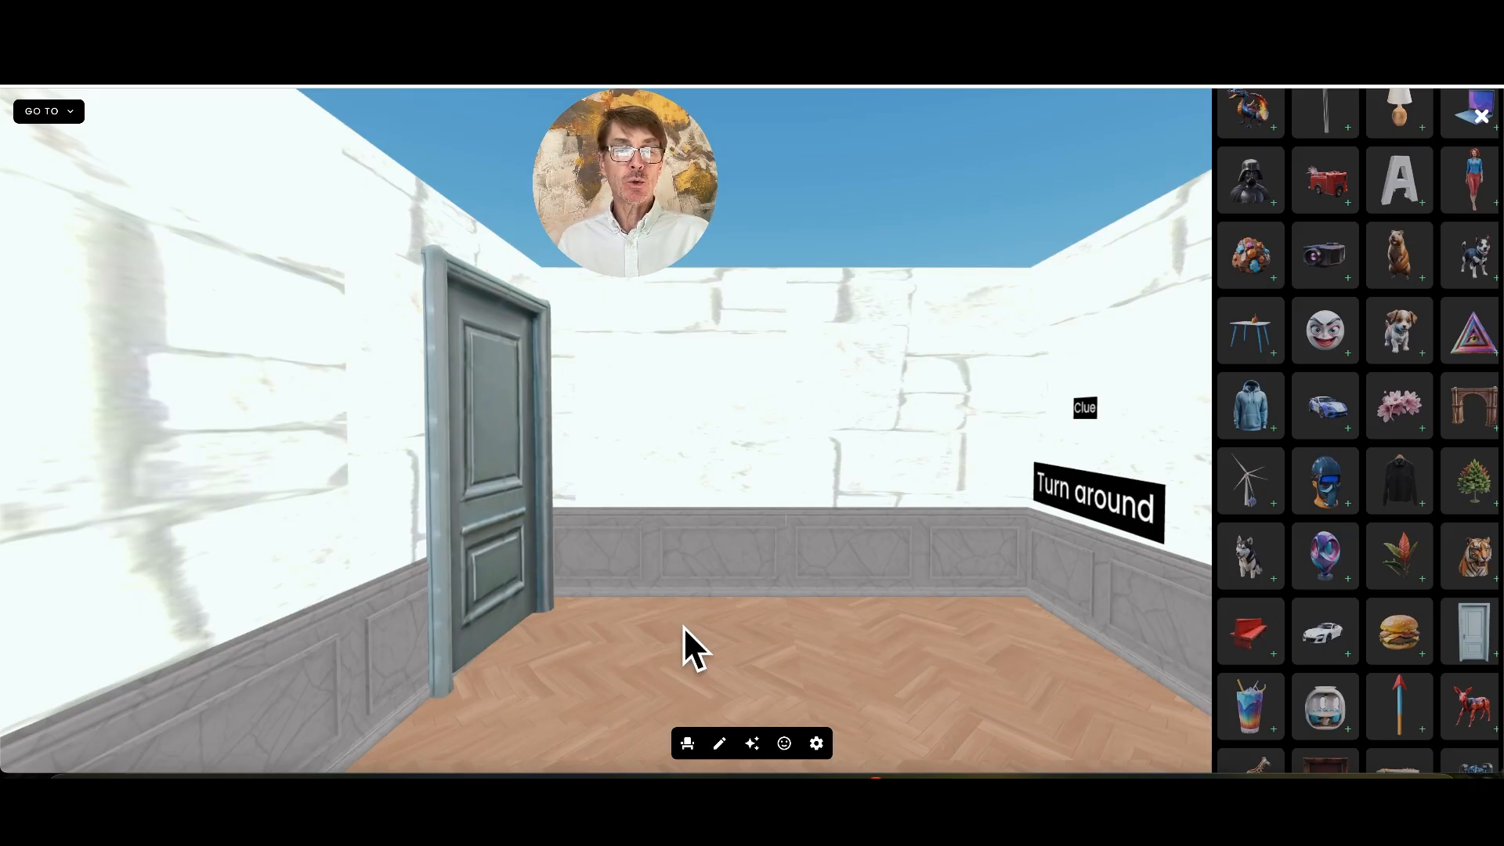
pyautogui.moveTo(683, 627); pyautogui.dragTo(765, 605)
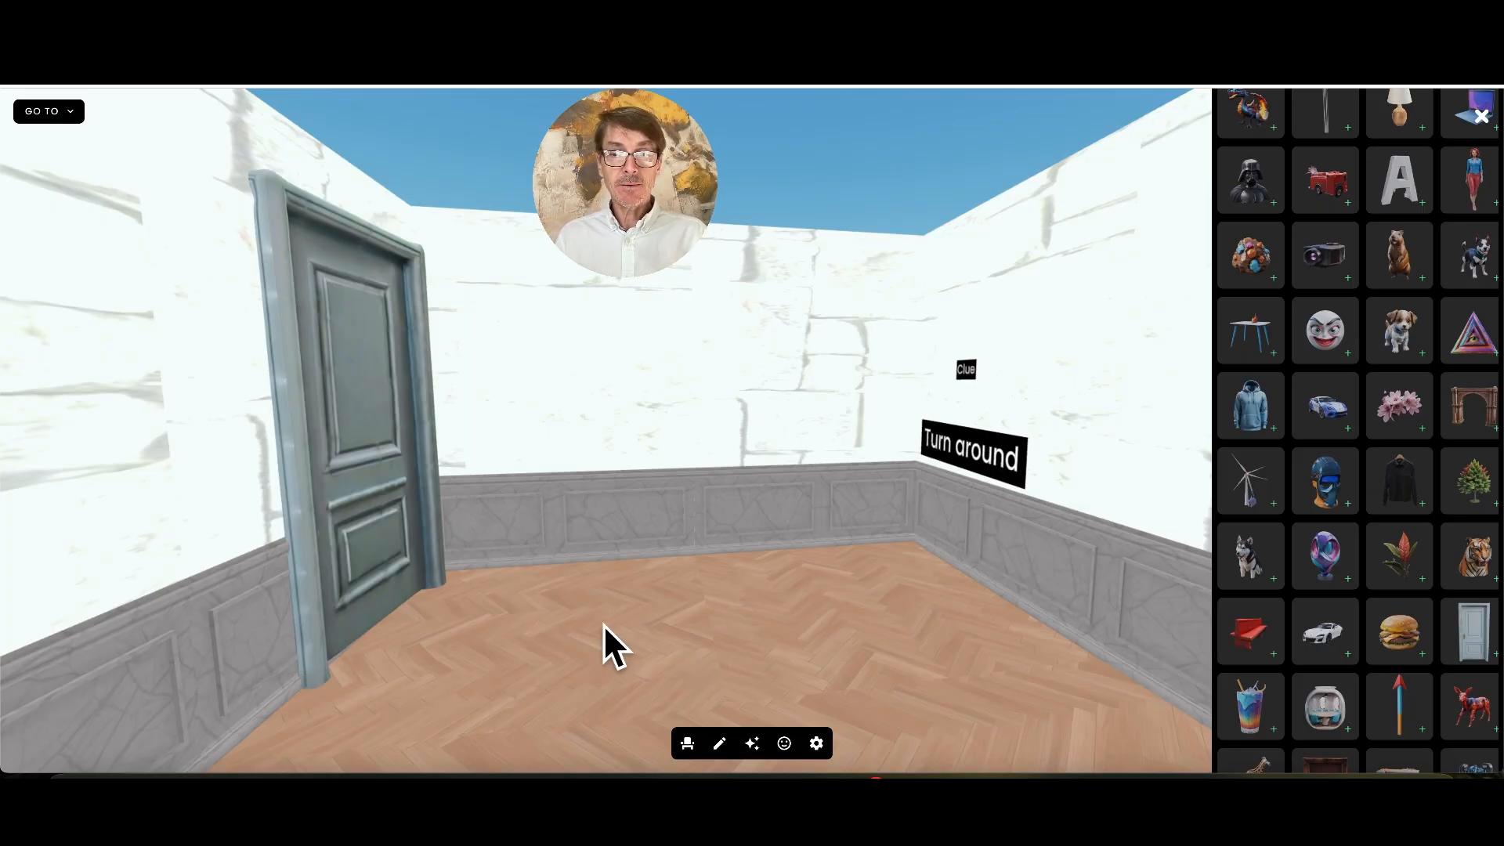
pyautogui.moveTo(603, 623); pyautogui.dragTo(853, 589)
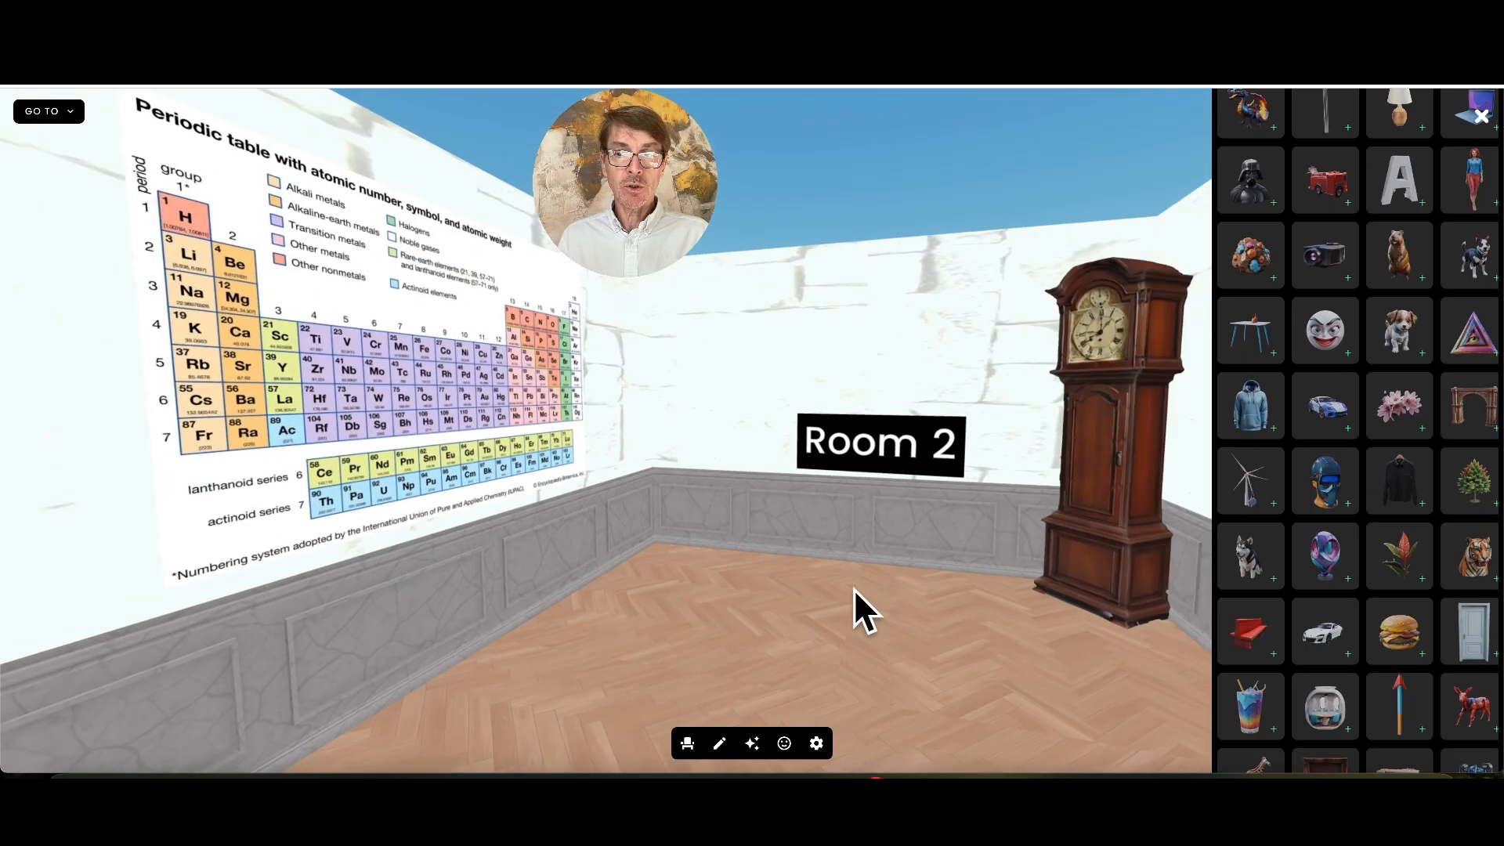
pyautogui.click(845, 457)
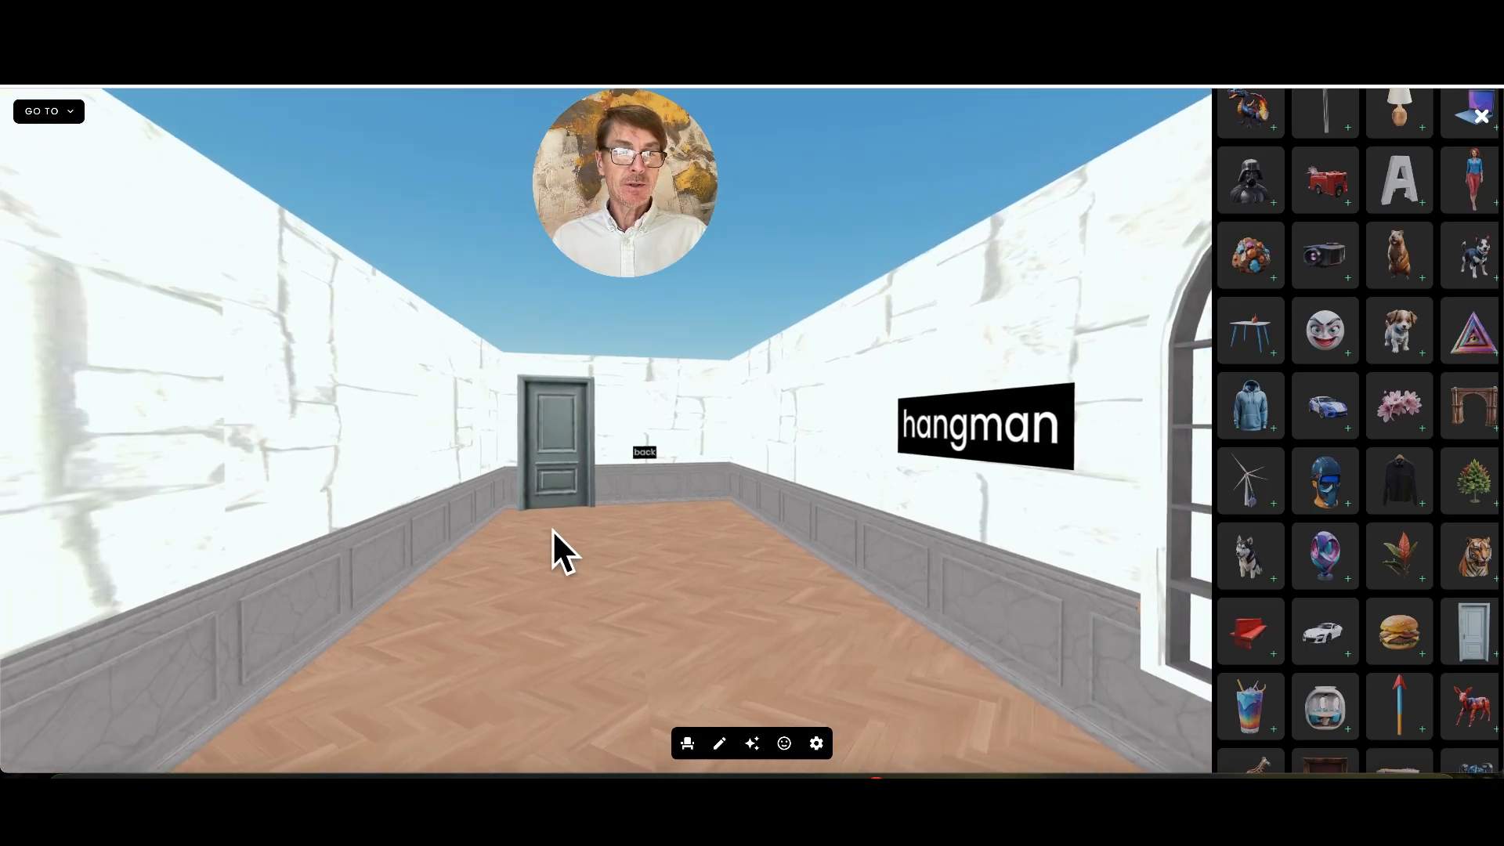
# Edit the interactions of the door beside the back label, adding a second Proximity trigger with its range set to close
pyautogui.click(719, 742)
pyautogui.click(617, 445)
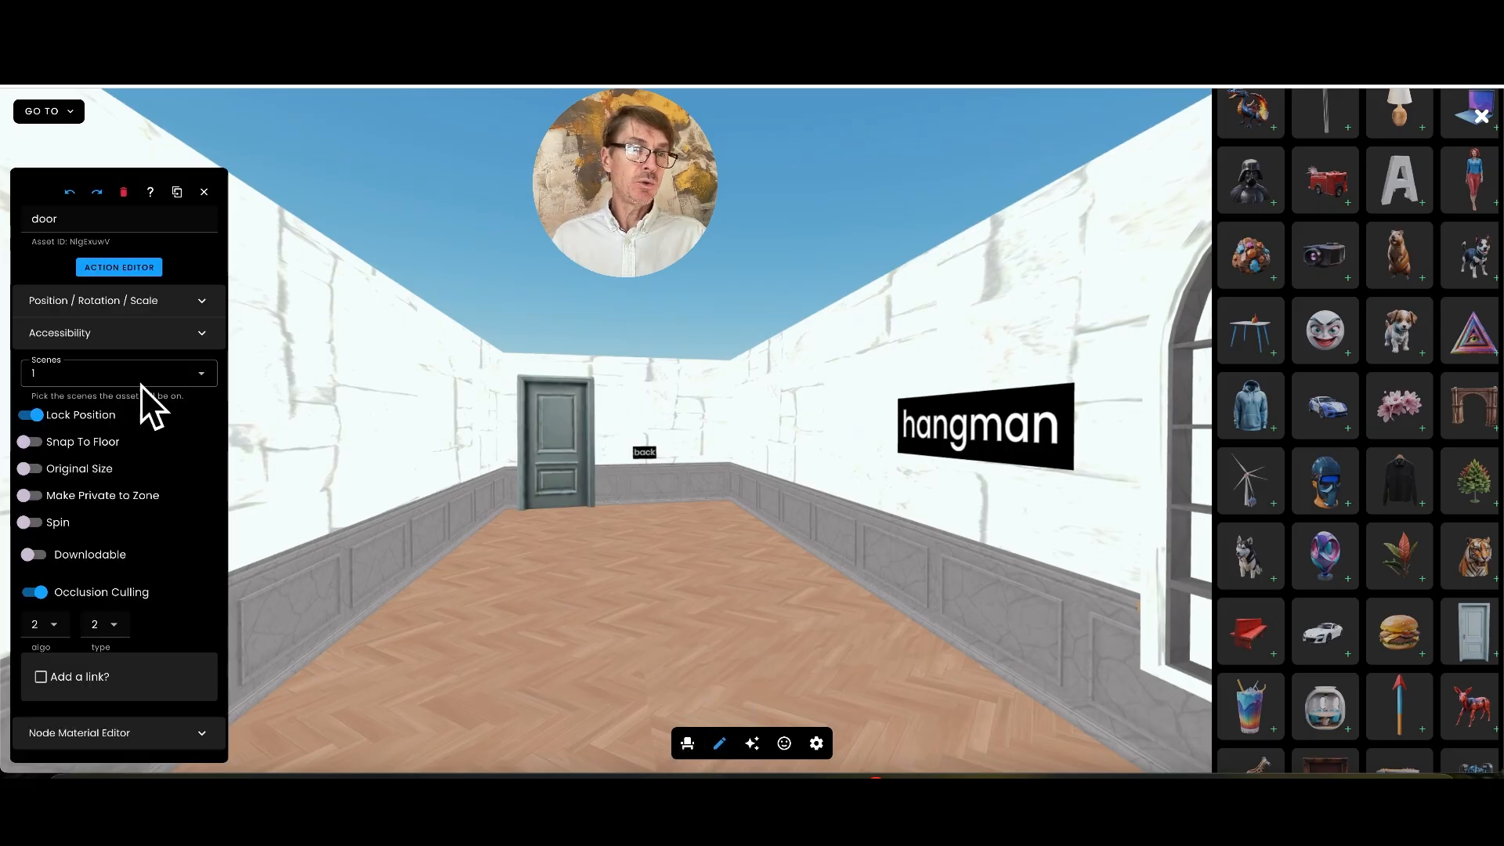
pyautogui.click(130, 264)
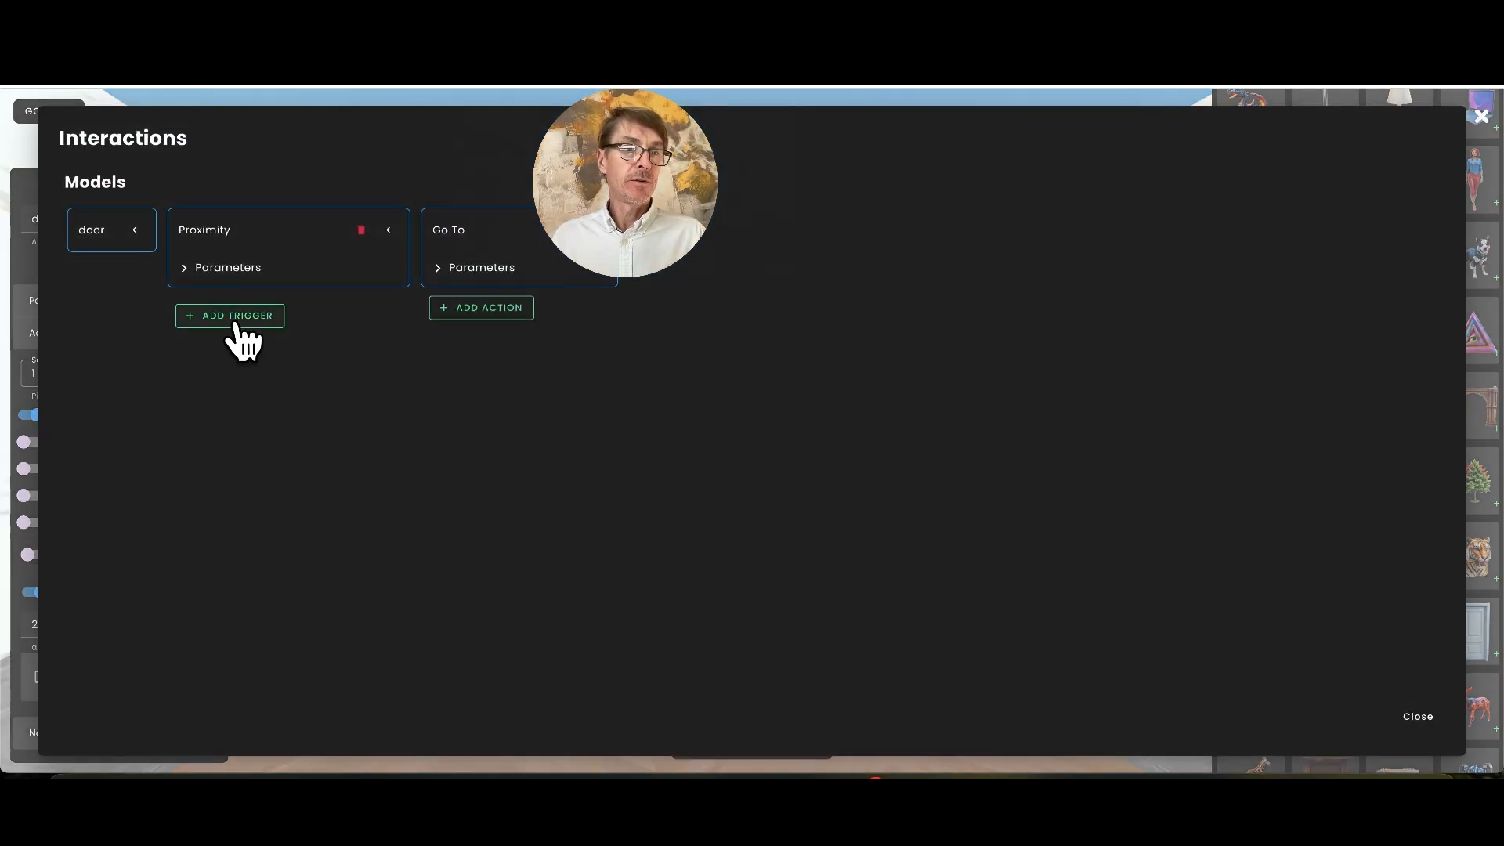
pyautogui.click(235, 317)
pyautogui.click(783, 423)
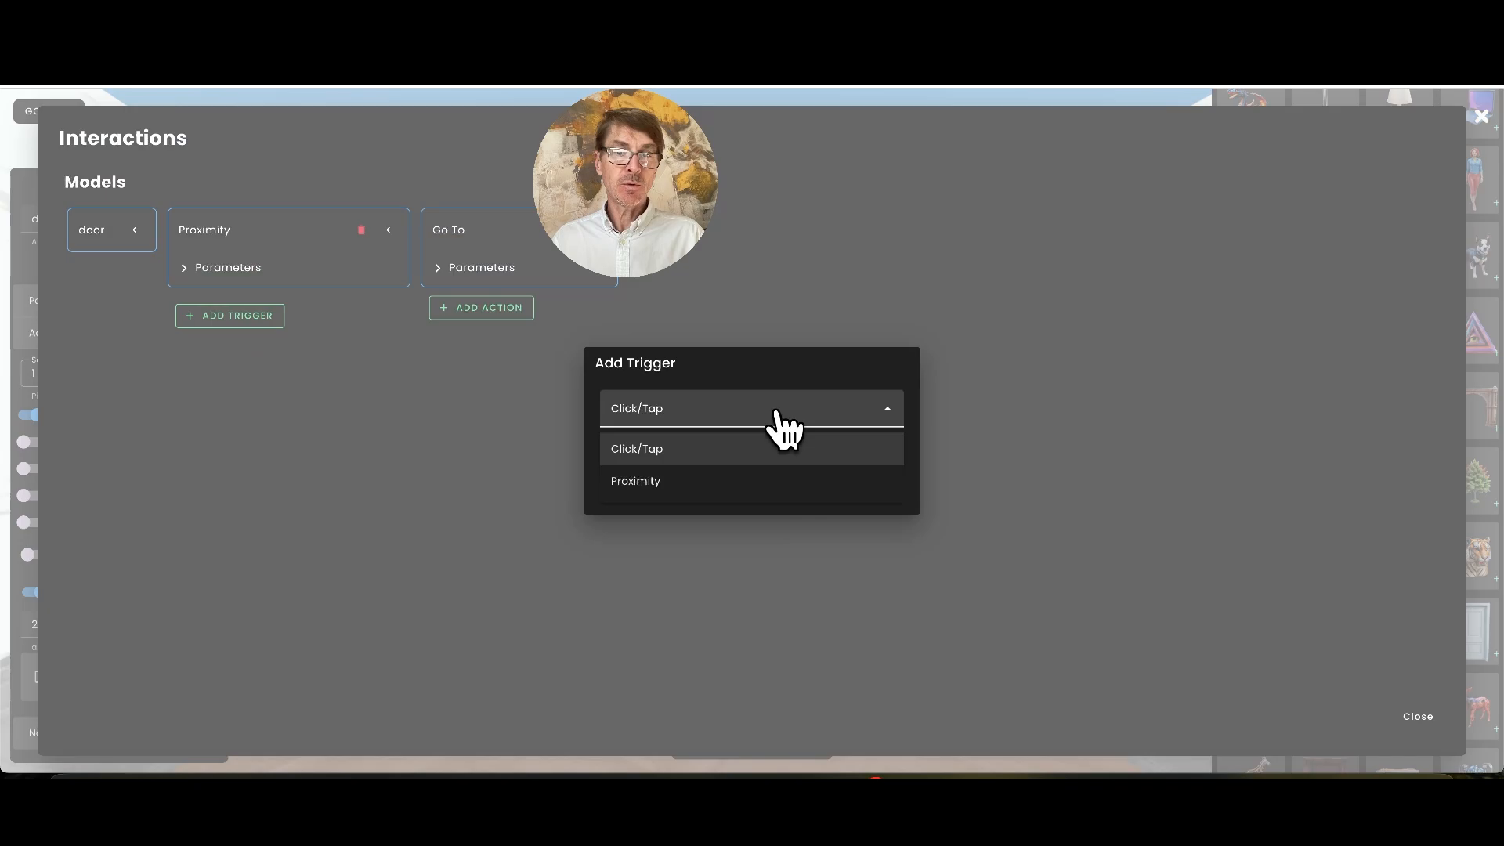
pyautogui.click(706, 476)
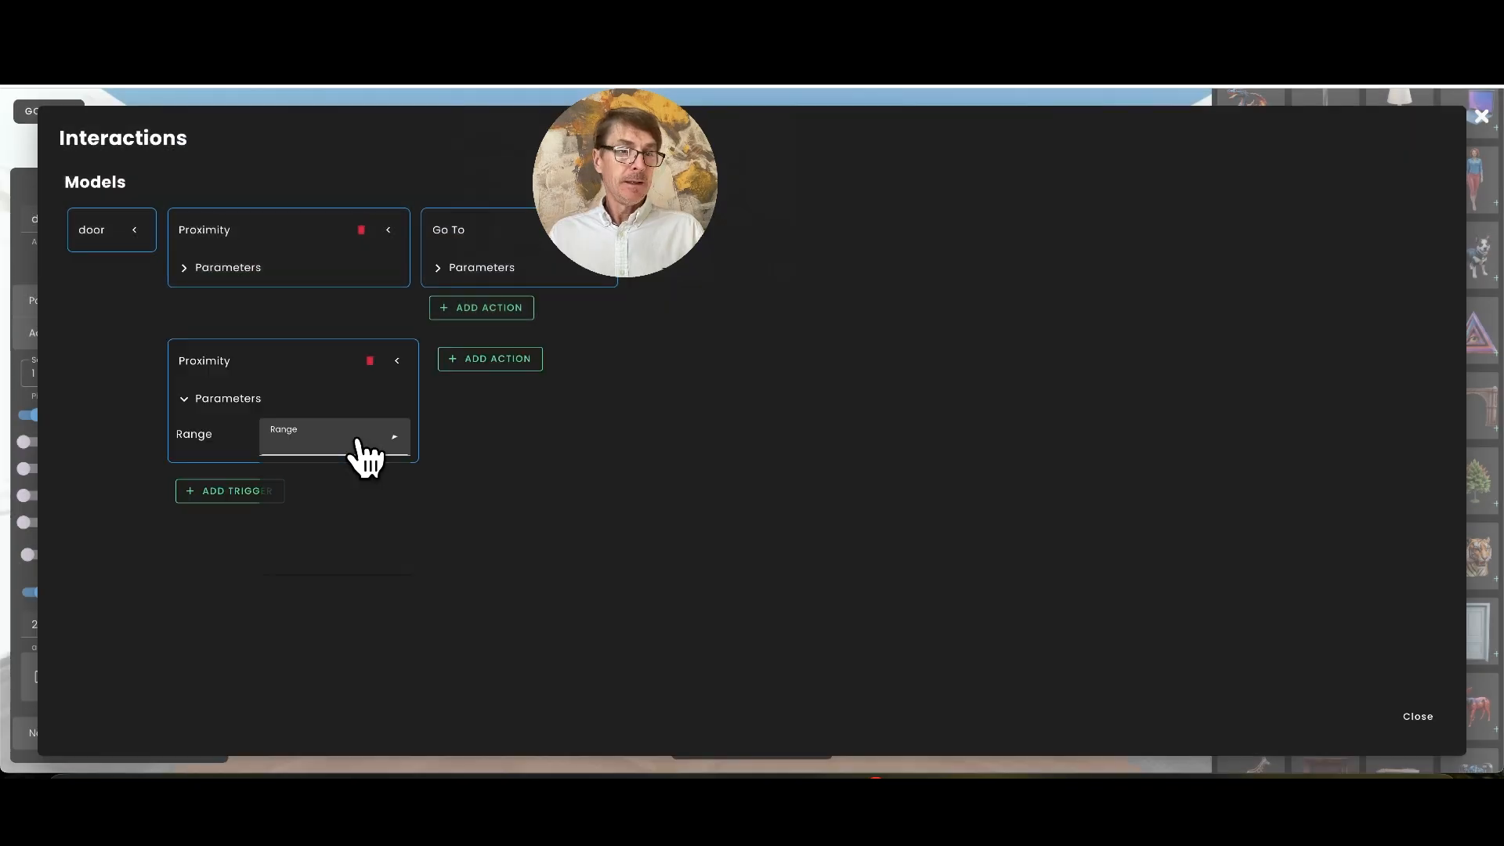
pyautogui.click(356, 440)
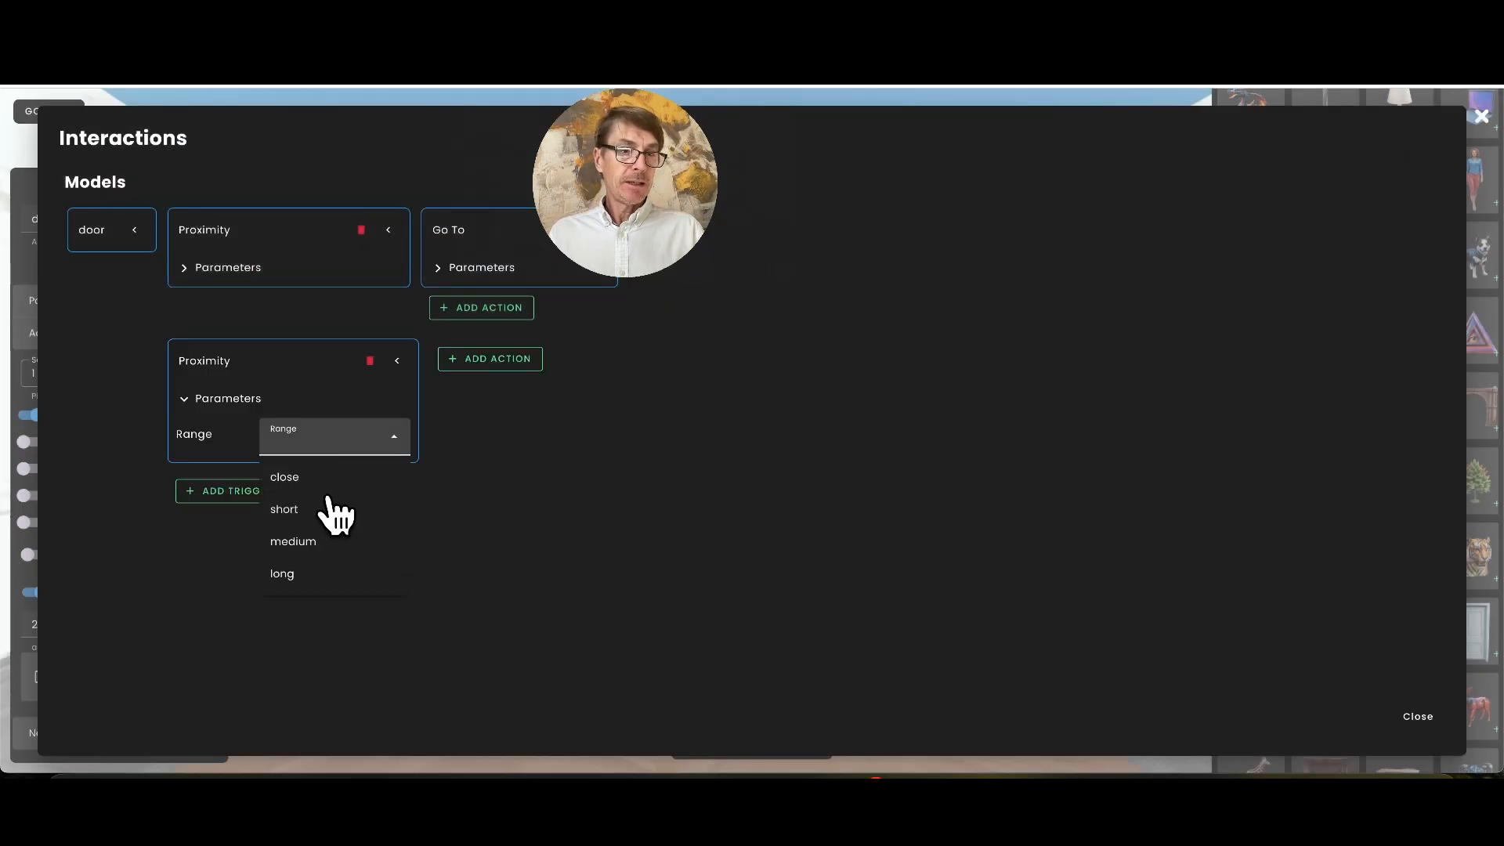
pyautogui.click(334, 479)
# Add a Set Property action to the new Proximity trigger and make it local only
pyautogui.click(557, 362)
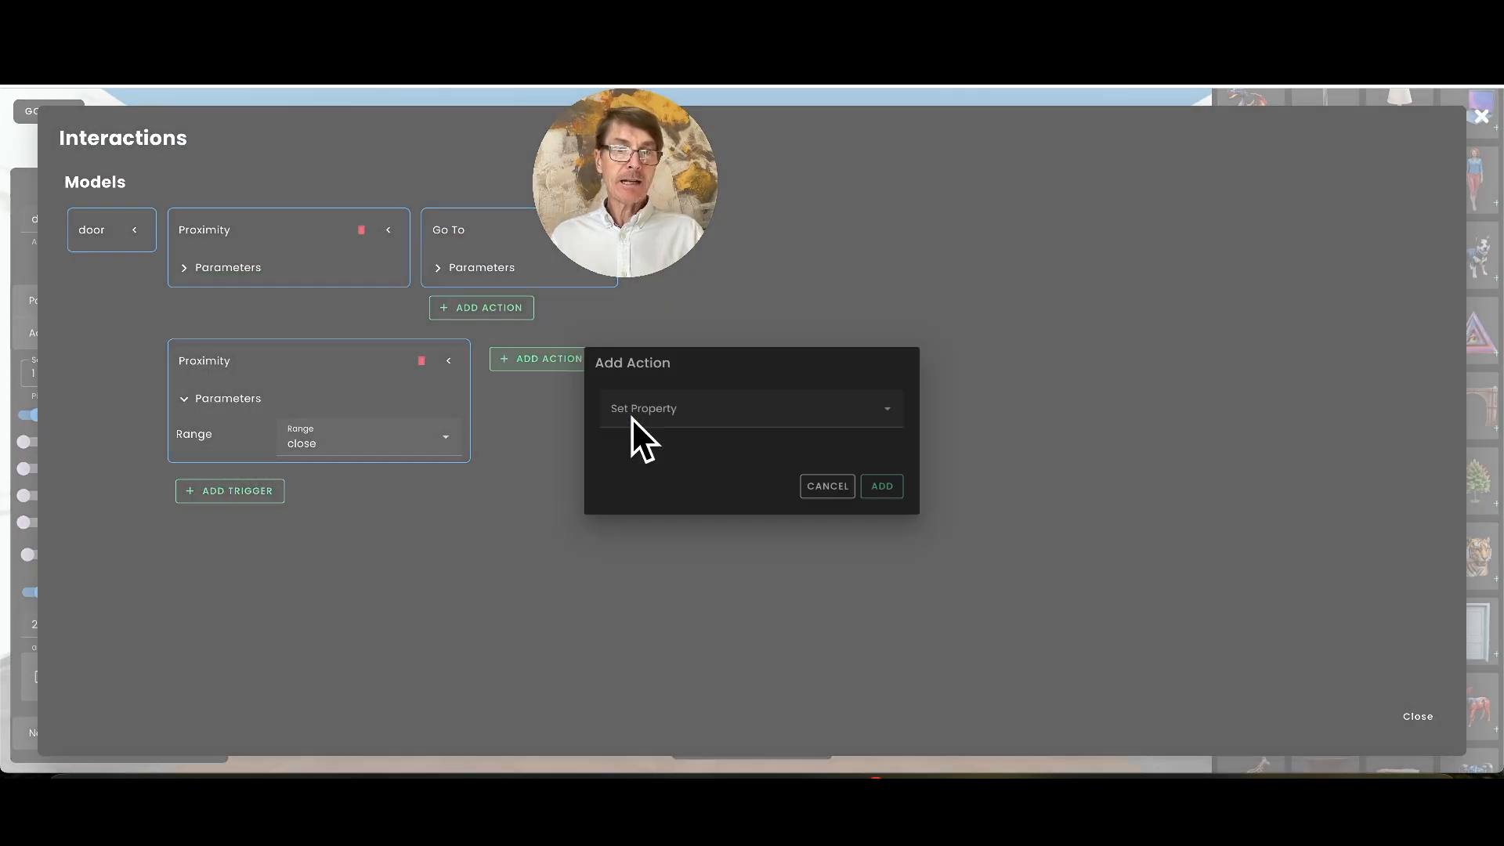
pyautogui.click(883, 487)
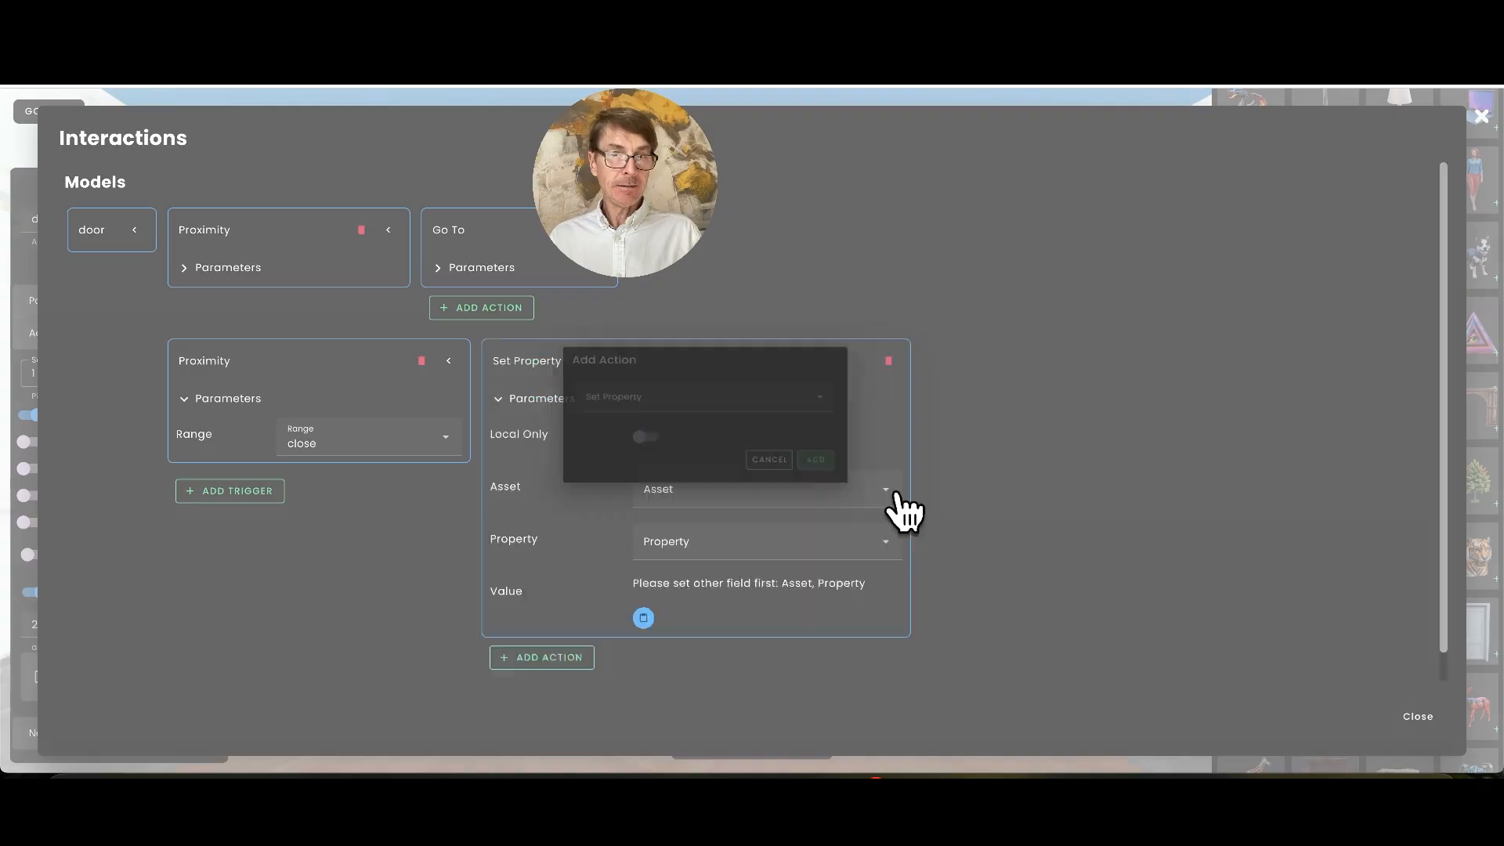
pyautogui.click(649, 436)
# Set the action's asset to hidden door and its property to position
pyautogui.click(703, 487)
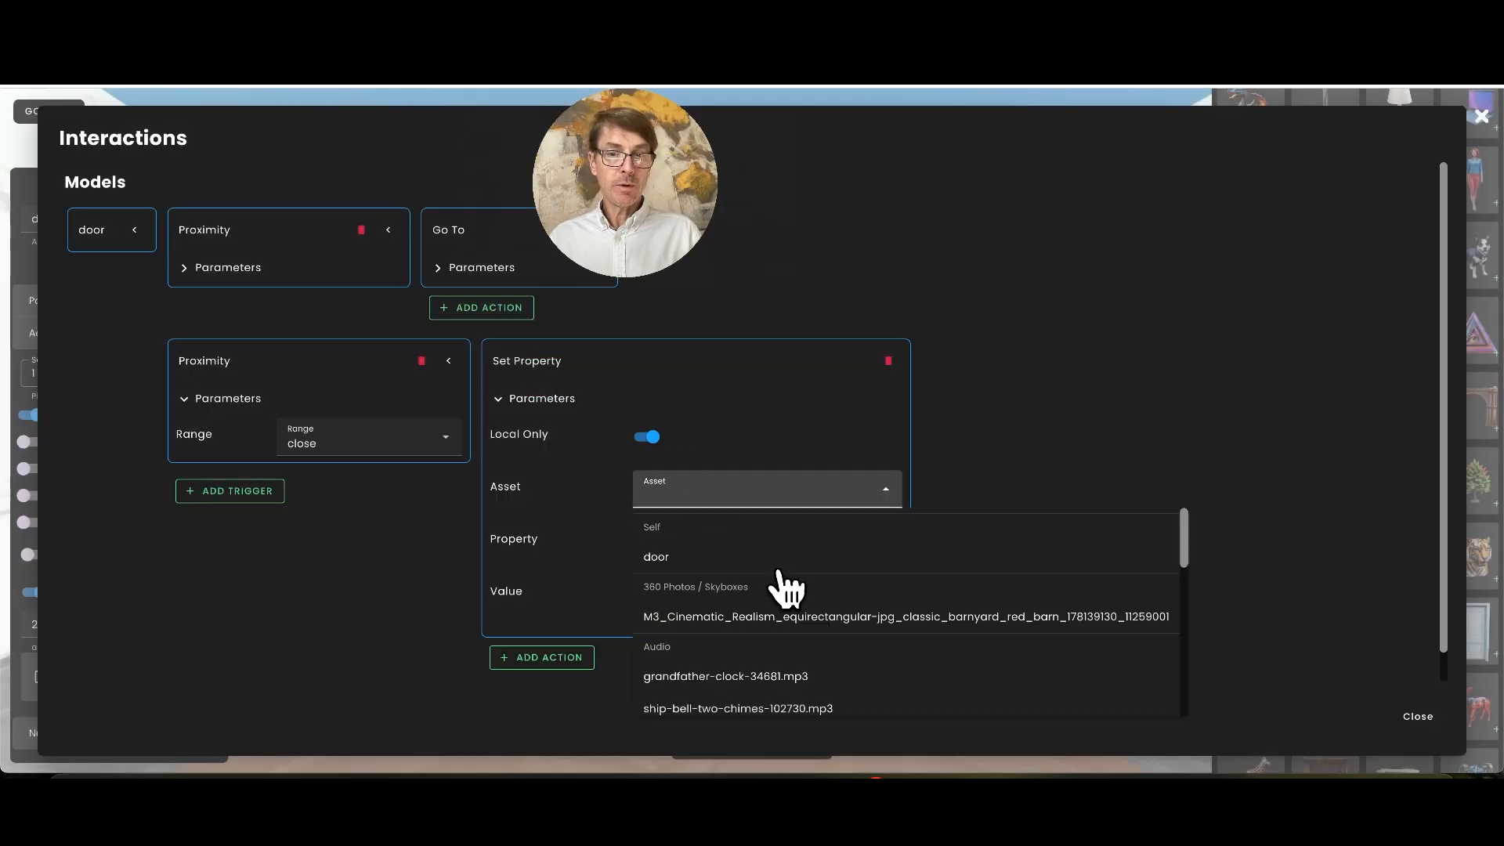
pyautogui.scroll(-1, 806, 627)
pyautogui.scroll(1, 806, 627)
pyautogui.scroll(-5, 804, 611)
pyautogui.scroll(-2, 802, 619)
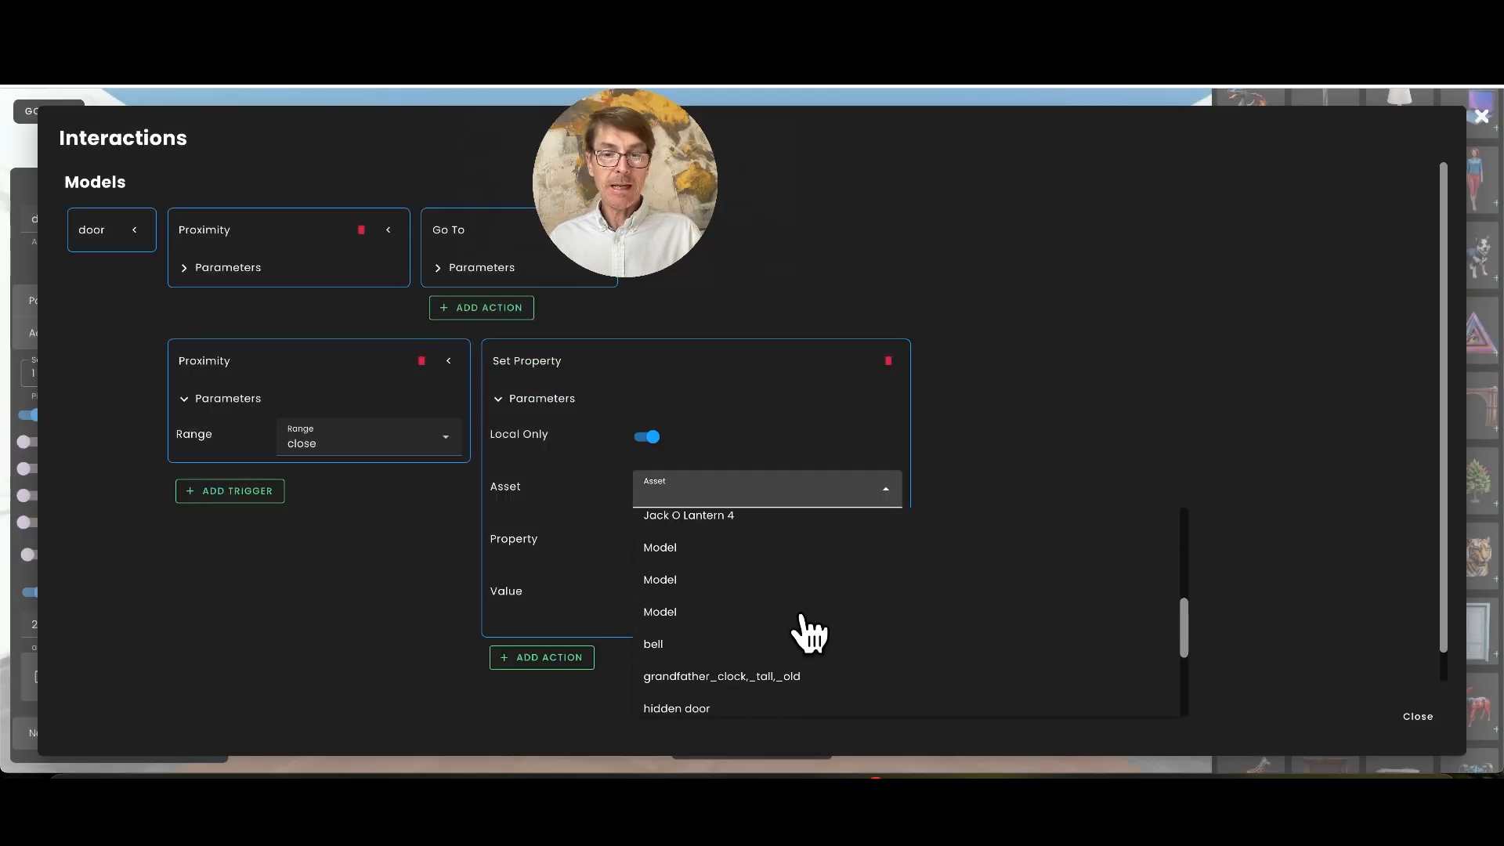
pyautogui.click(708, 672)
pyautogui.click(695, 550)
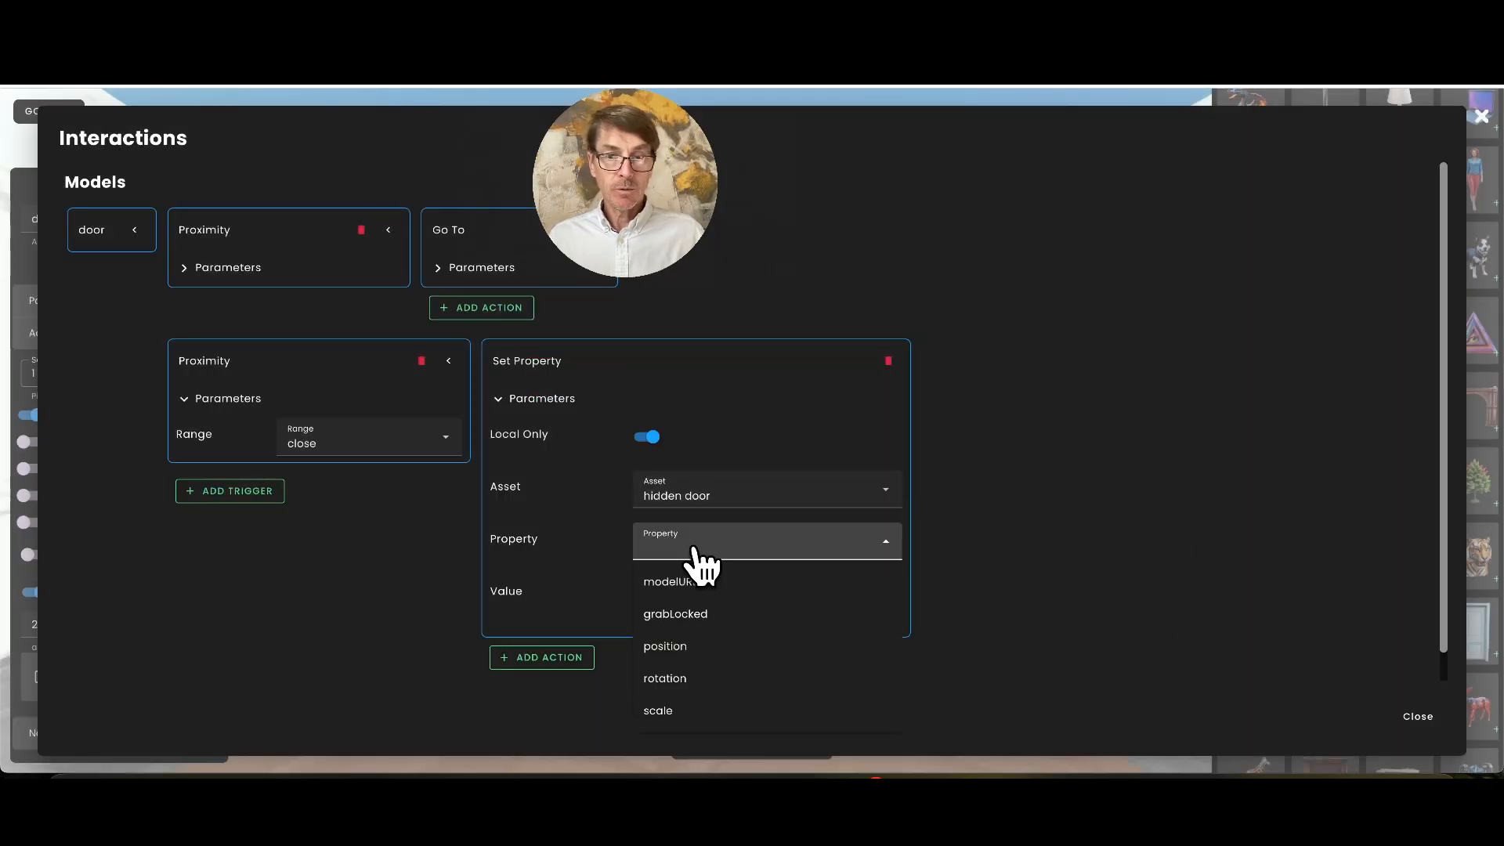
pyautogui.click(699, 647)
# Fill the position with the hidden door's current values and change Y to -1,385
pyautogui.scroll(-2, 627, 607)
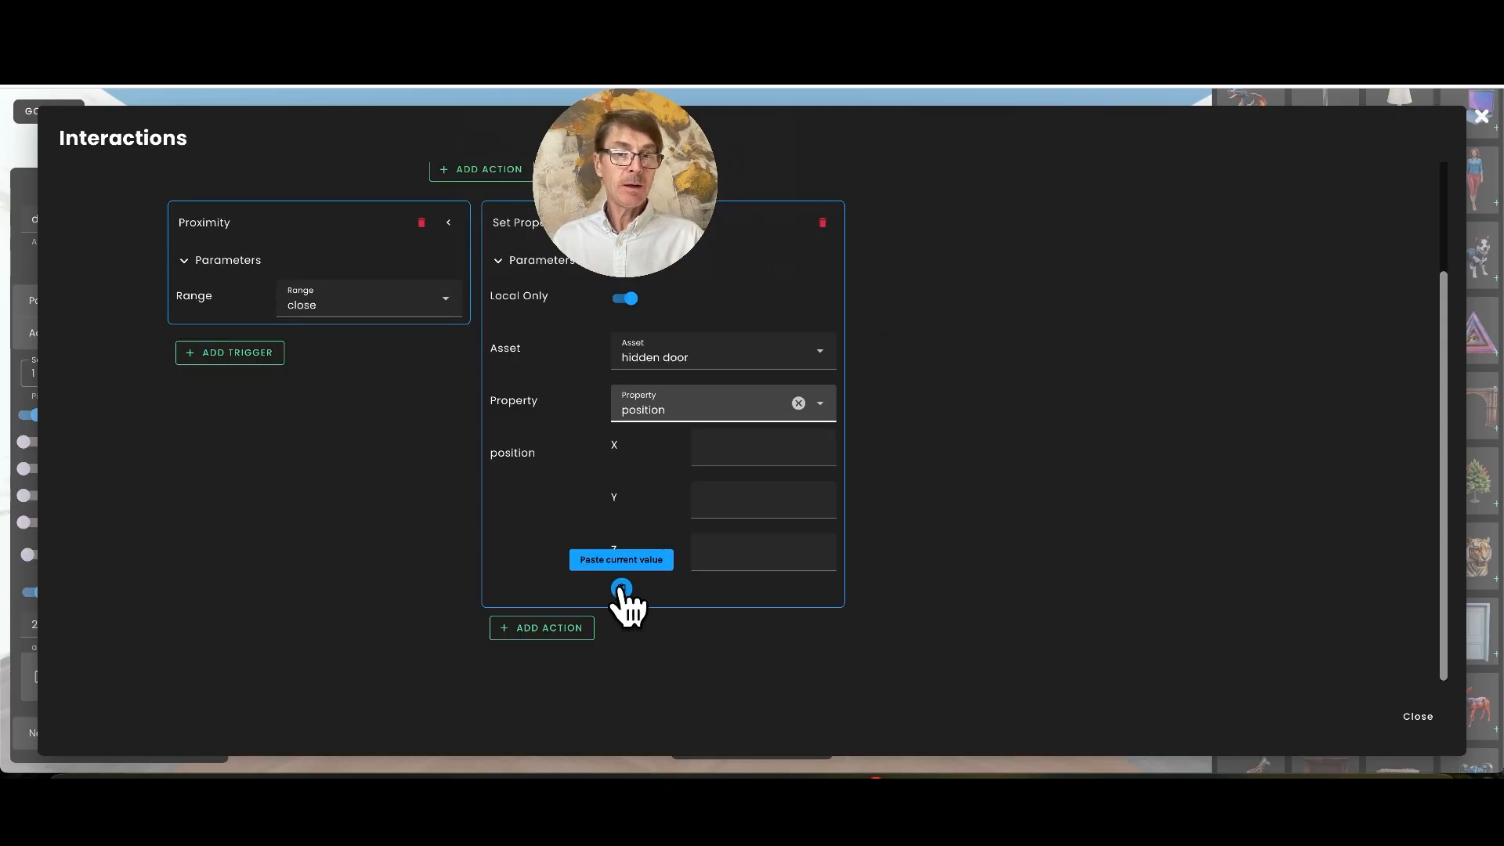
pyautogui.click(621, 588)
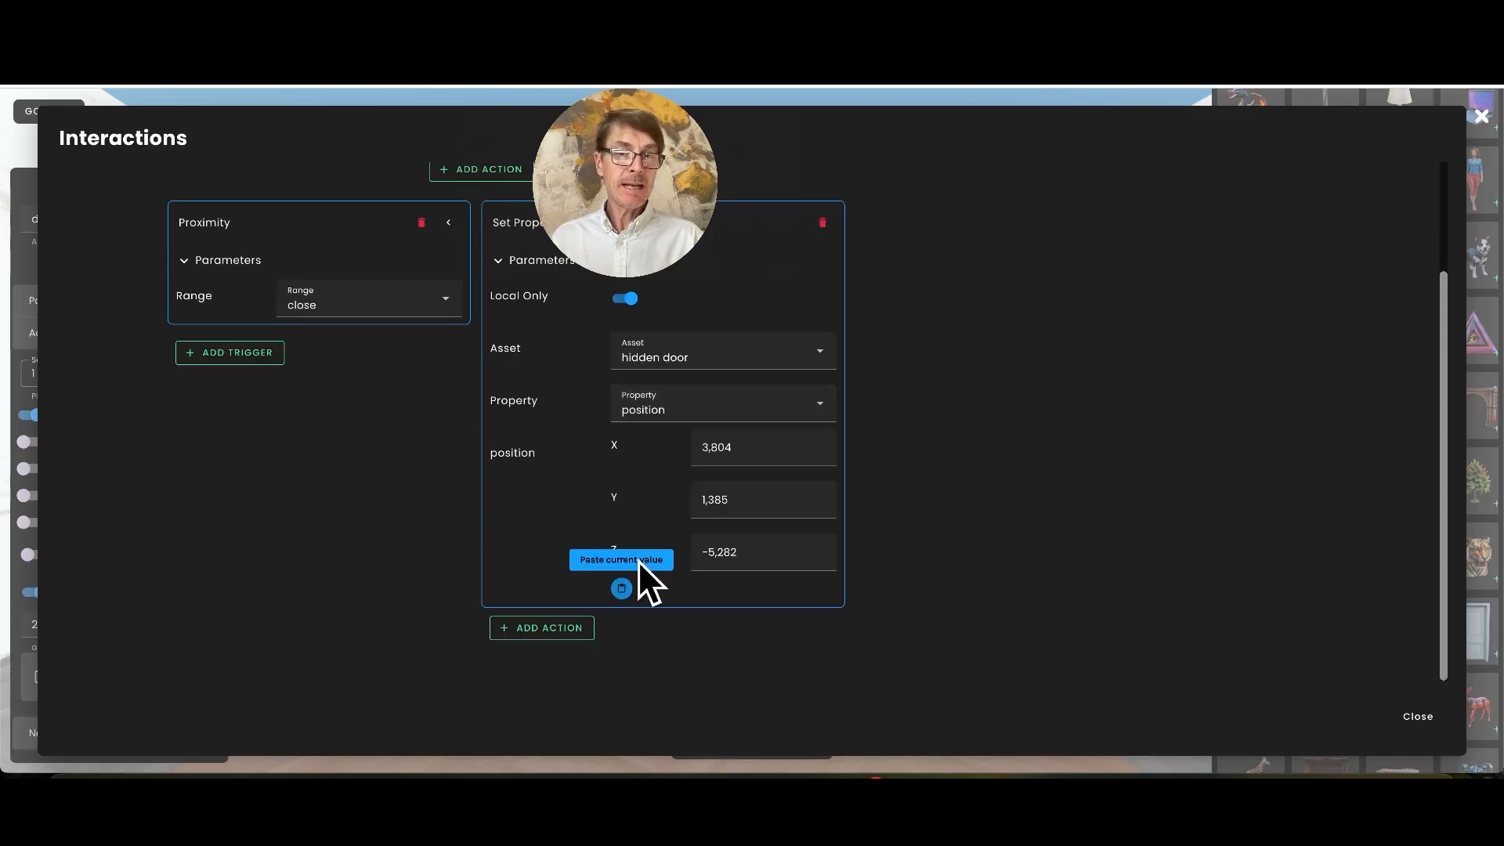
pyautogui.click(703, 499)
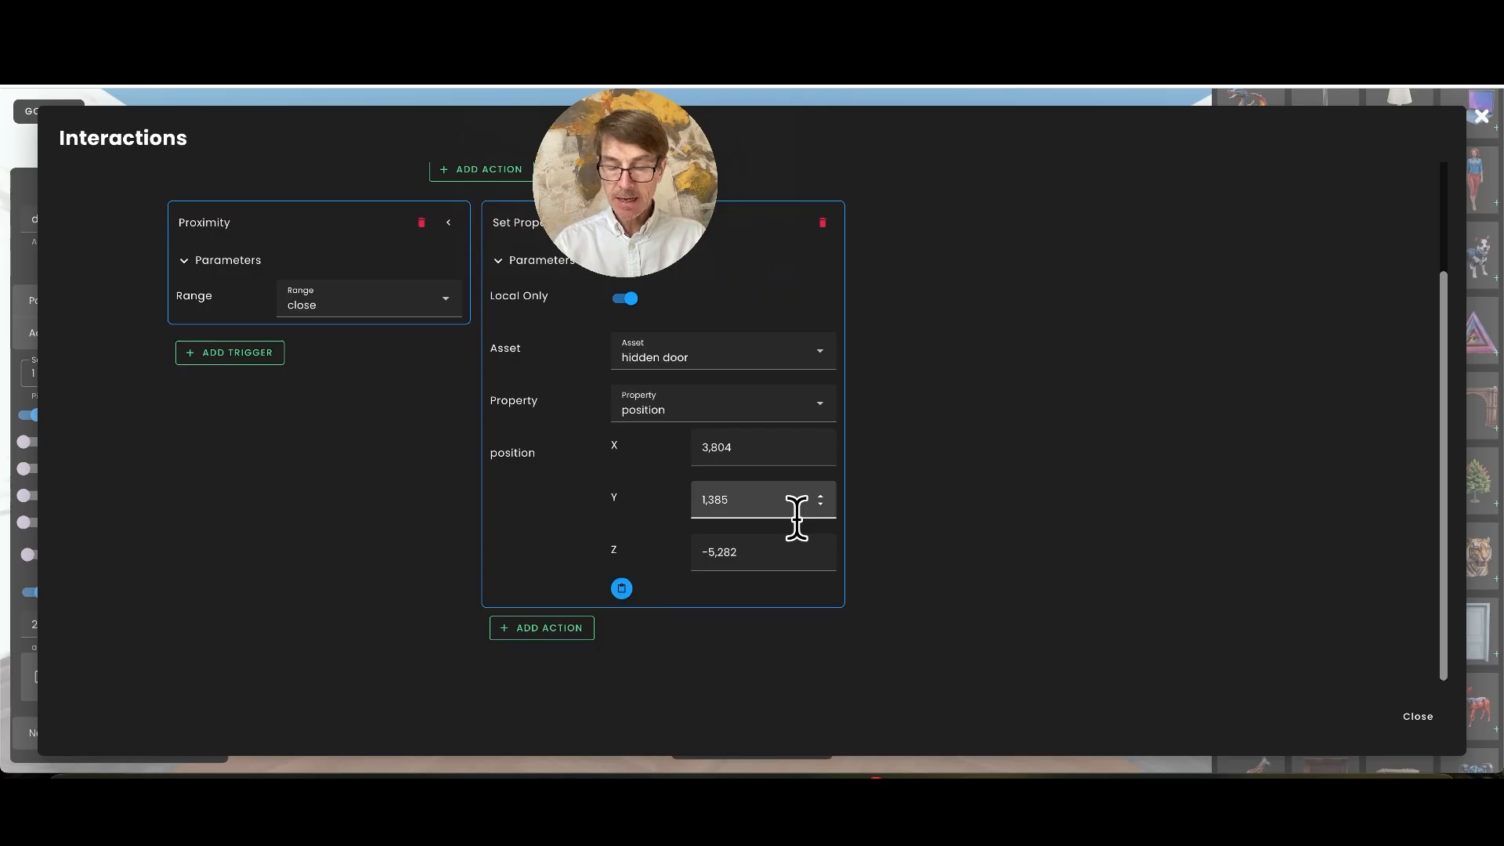
pyautogui.write('-')
pyautogui.click(720, 660)
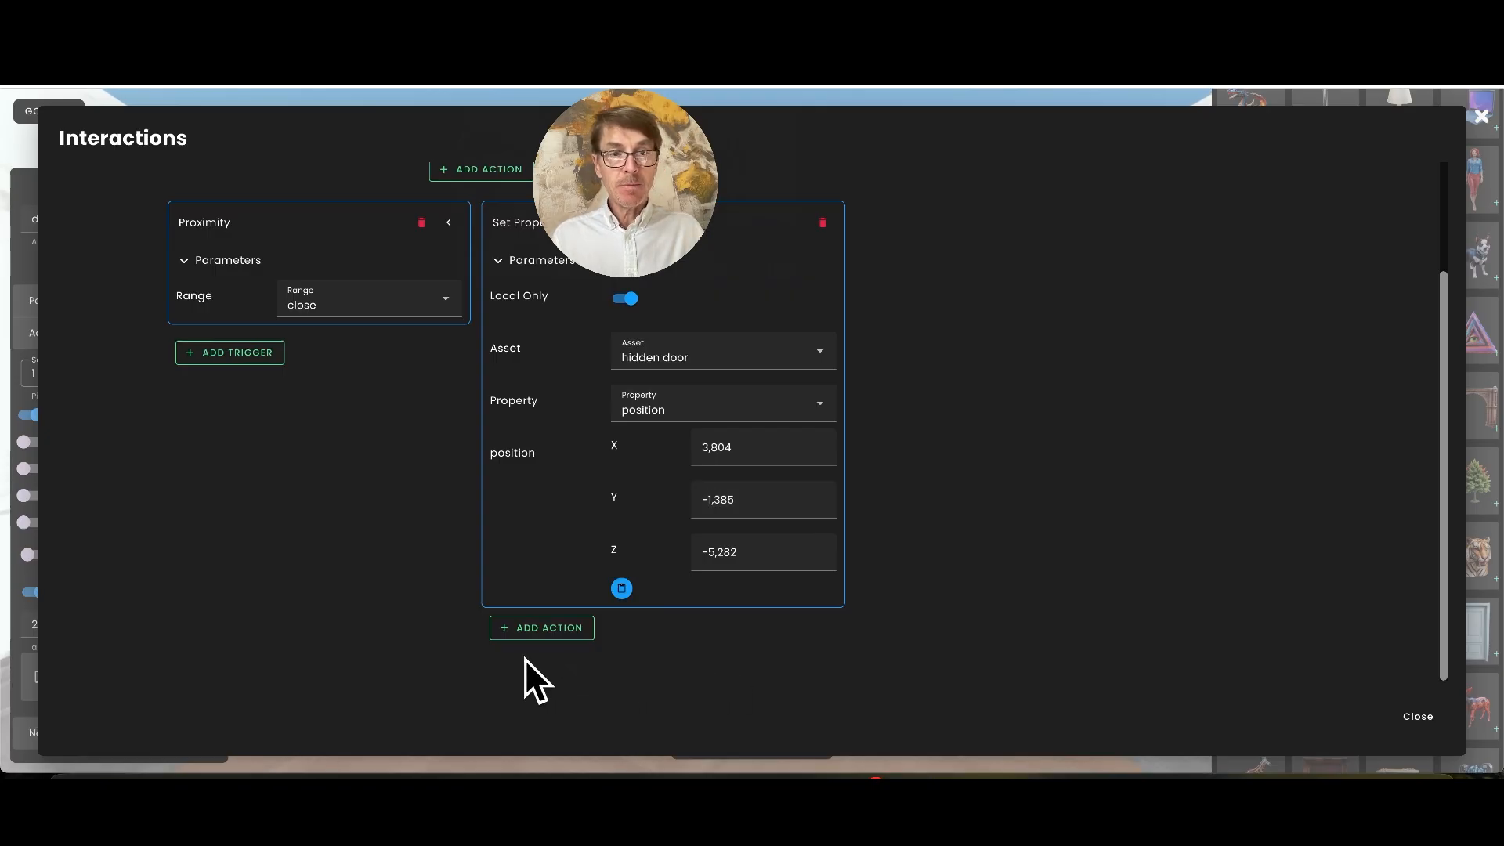
# Add a third Proximity trigger to the door beside the back label and give it a Set Property action
pyautogui.click(250, 353)
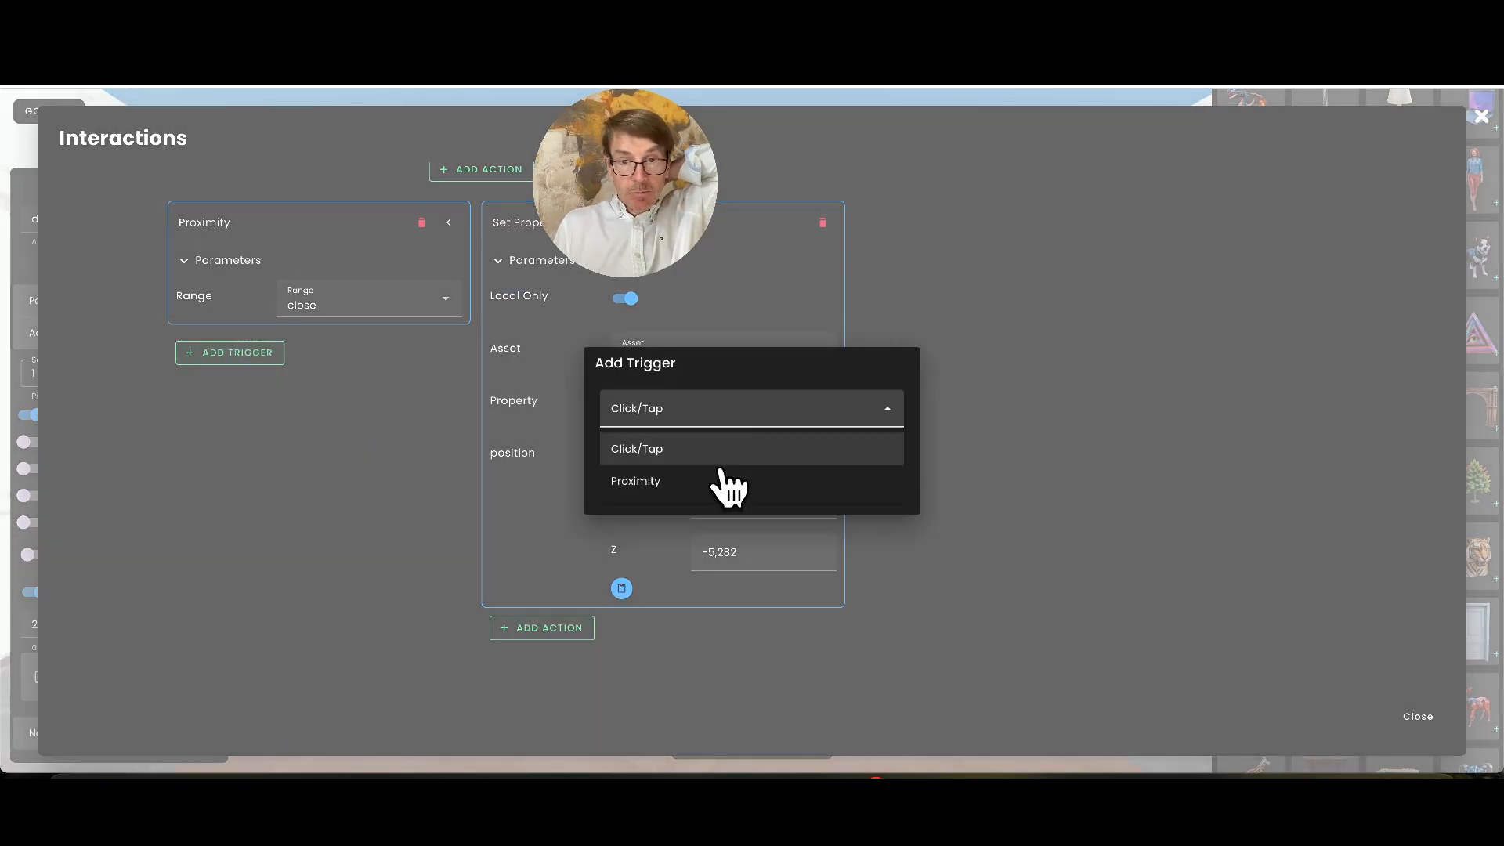
pyautogui.click(713, 483)
pyautogui.click(517, 496)
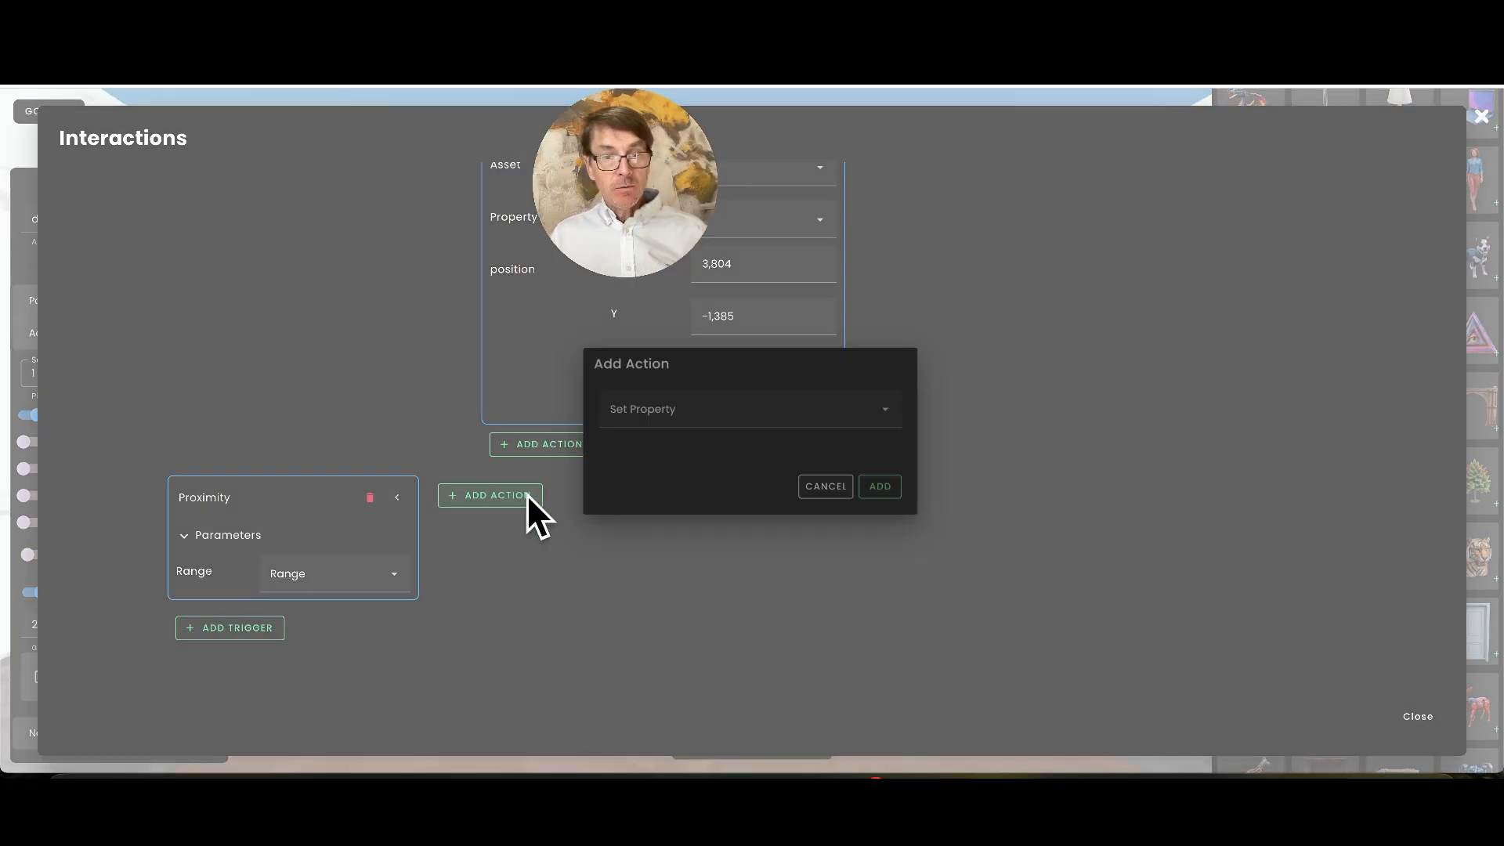
pyautogui.click(883, 487)
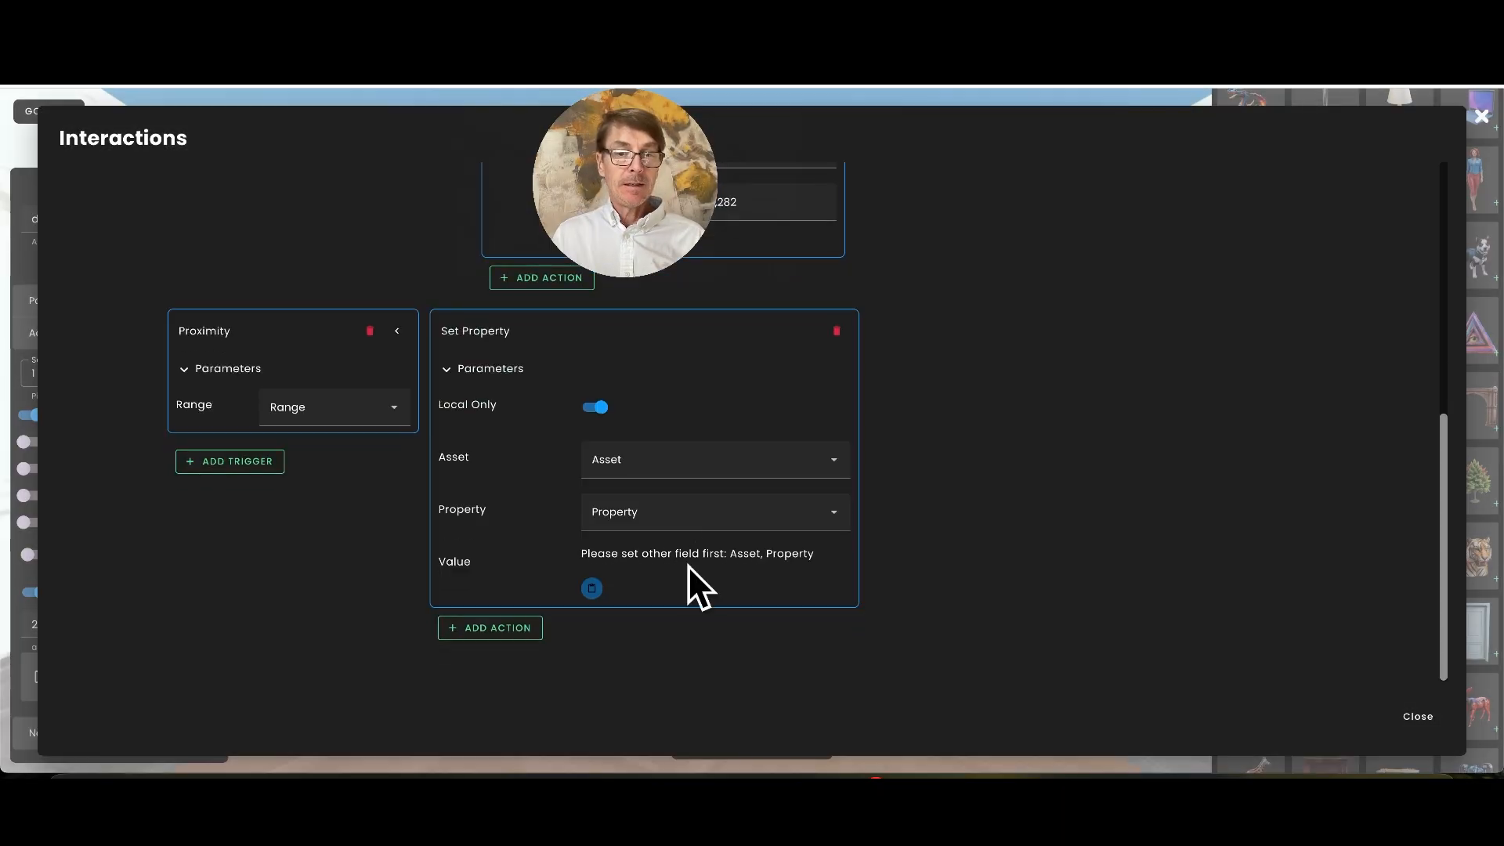
# Set the new action's asset to Turn around and its property to position
pyautogui.click(671, 479)
pyautogui.scroll(-10, 685, 552)
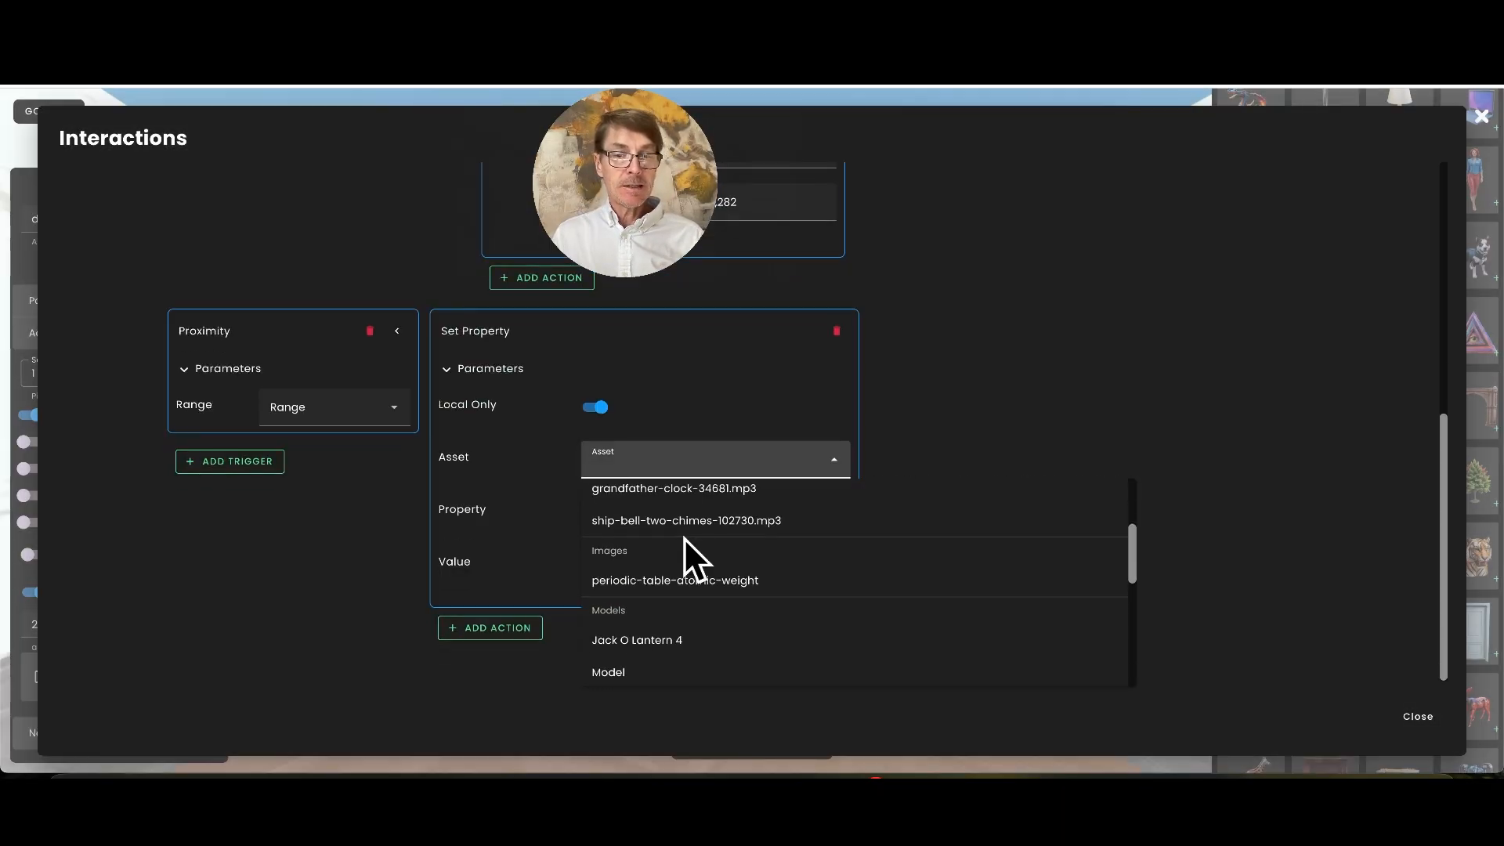
pyautogui.click(642, 601)
pyautogui.click(662, 515)
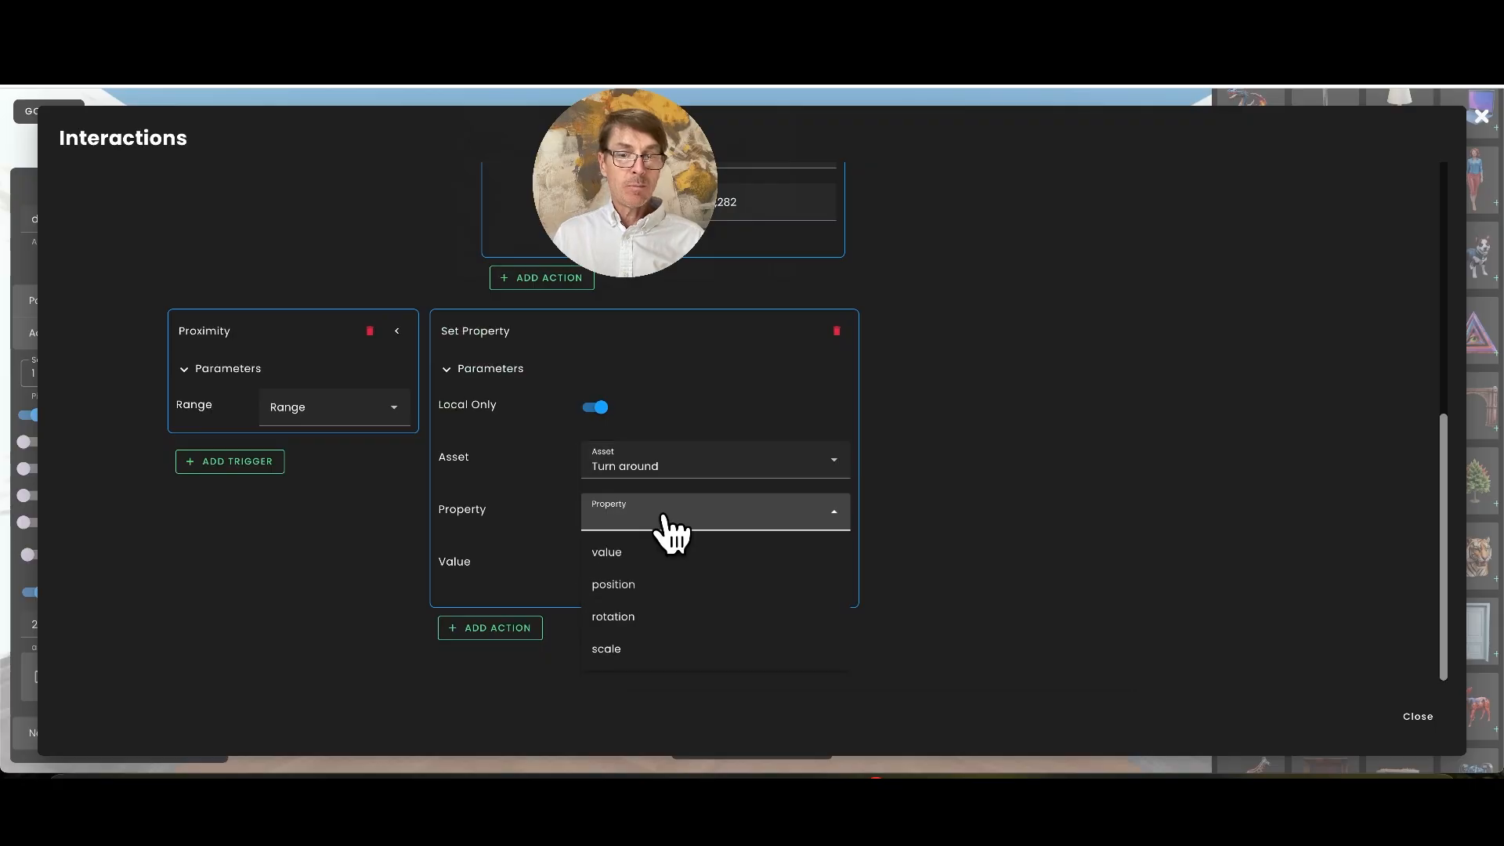
pyautogui.click(641, 582)
pyautogui.scroll(-2, 553, 589)
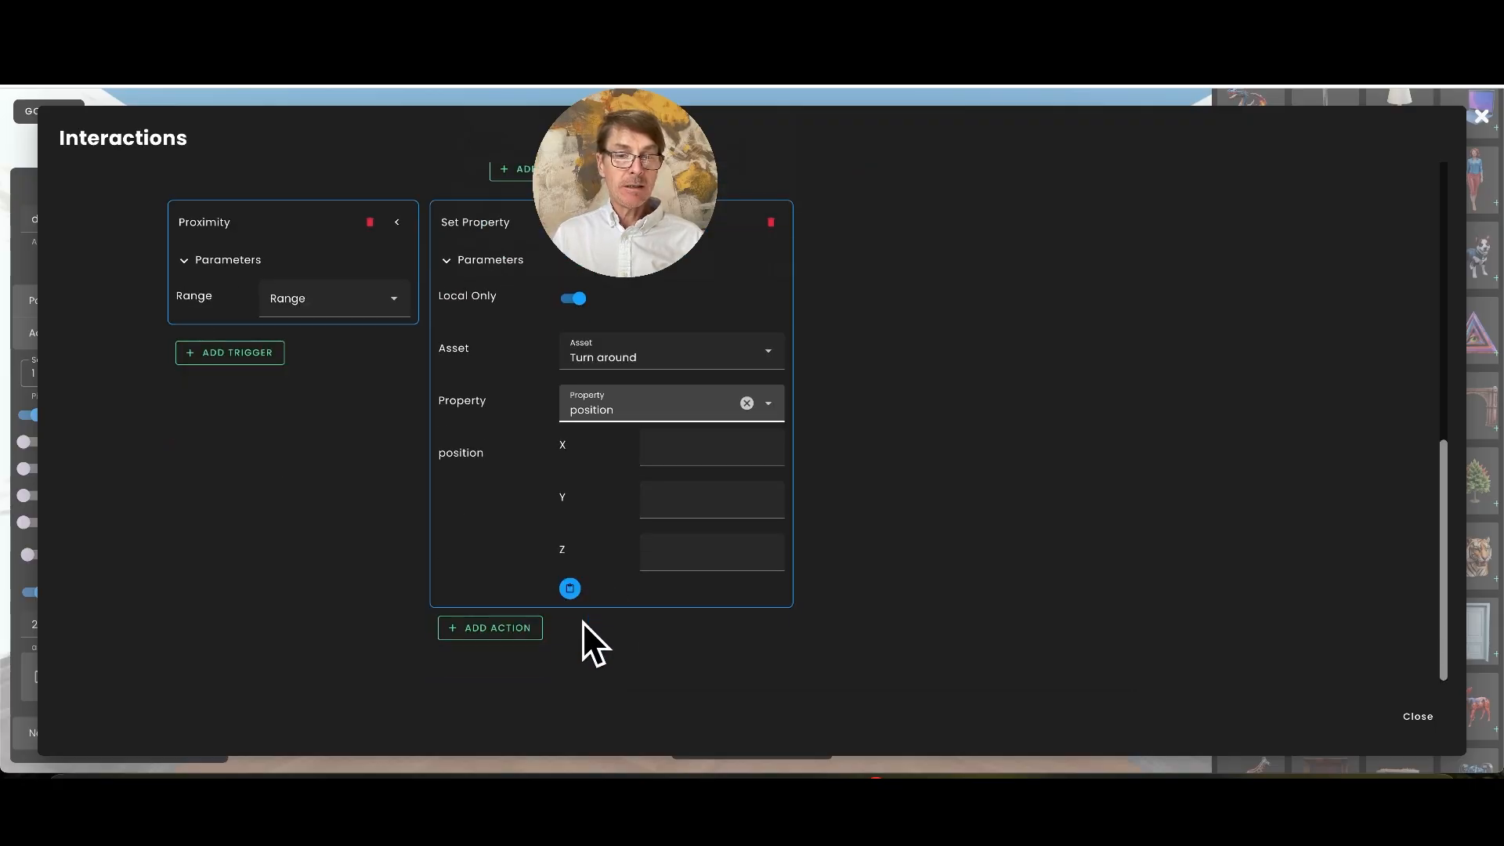
# Fill the position with the Turn around label's current values, change Y to -1,154, and close the interactions
pyautogui.click(648, 499)
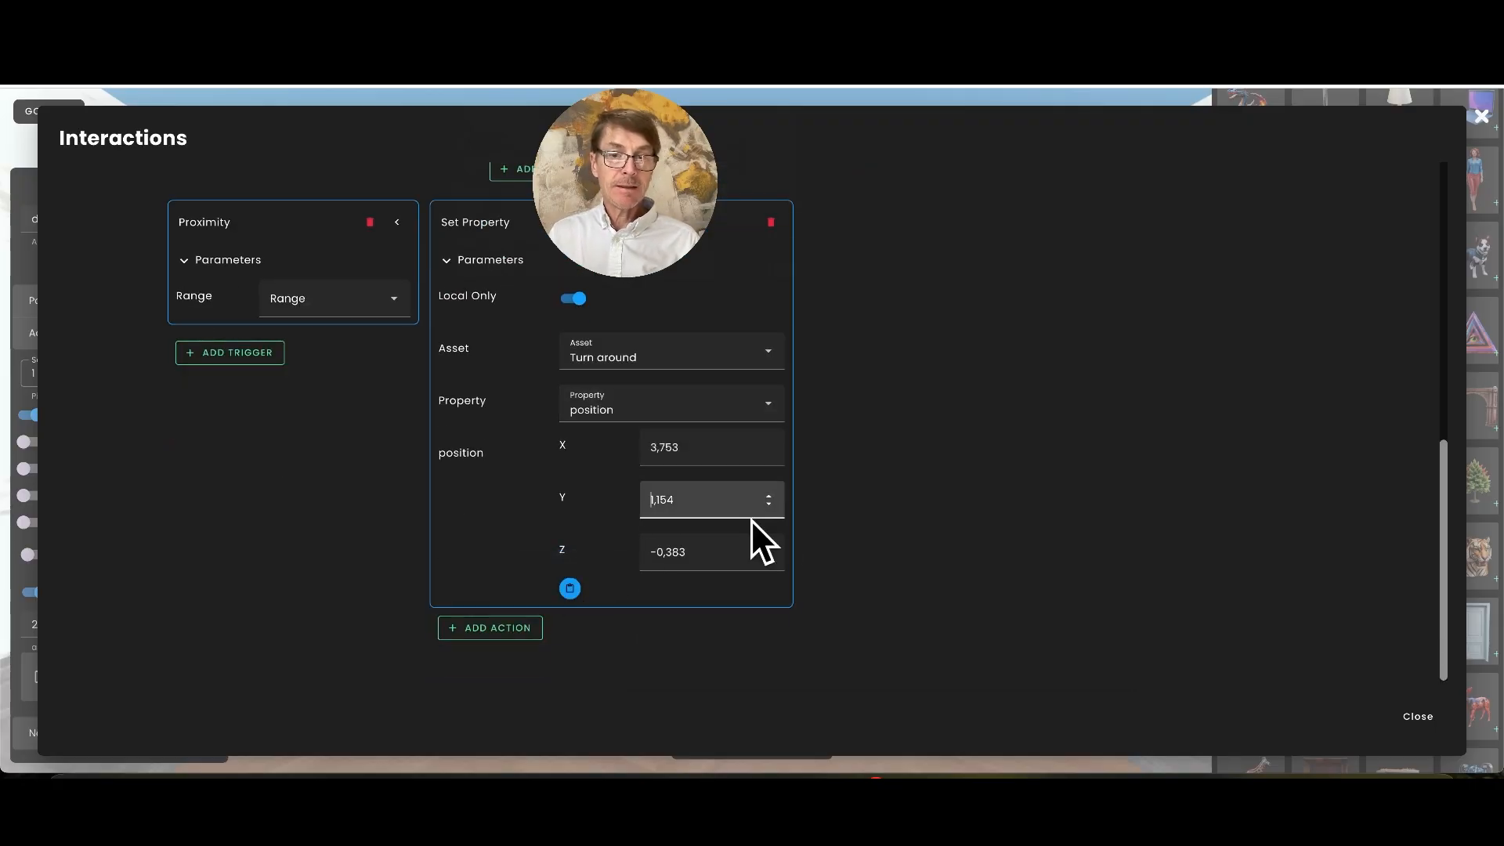
pyautogui.write('-')
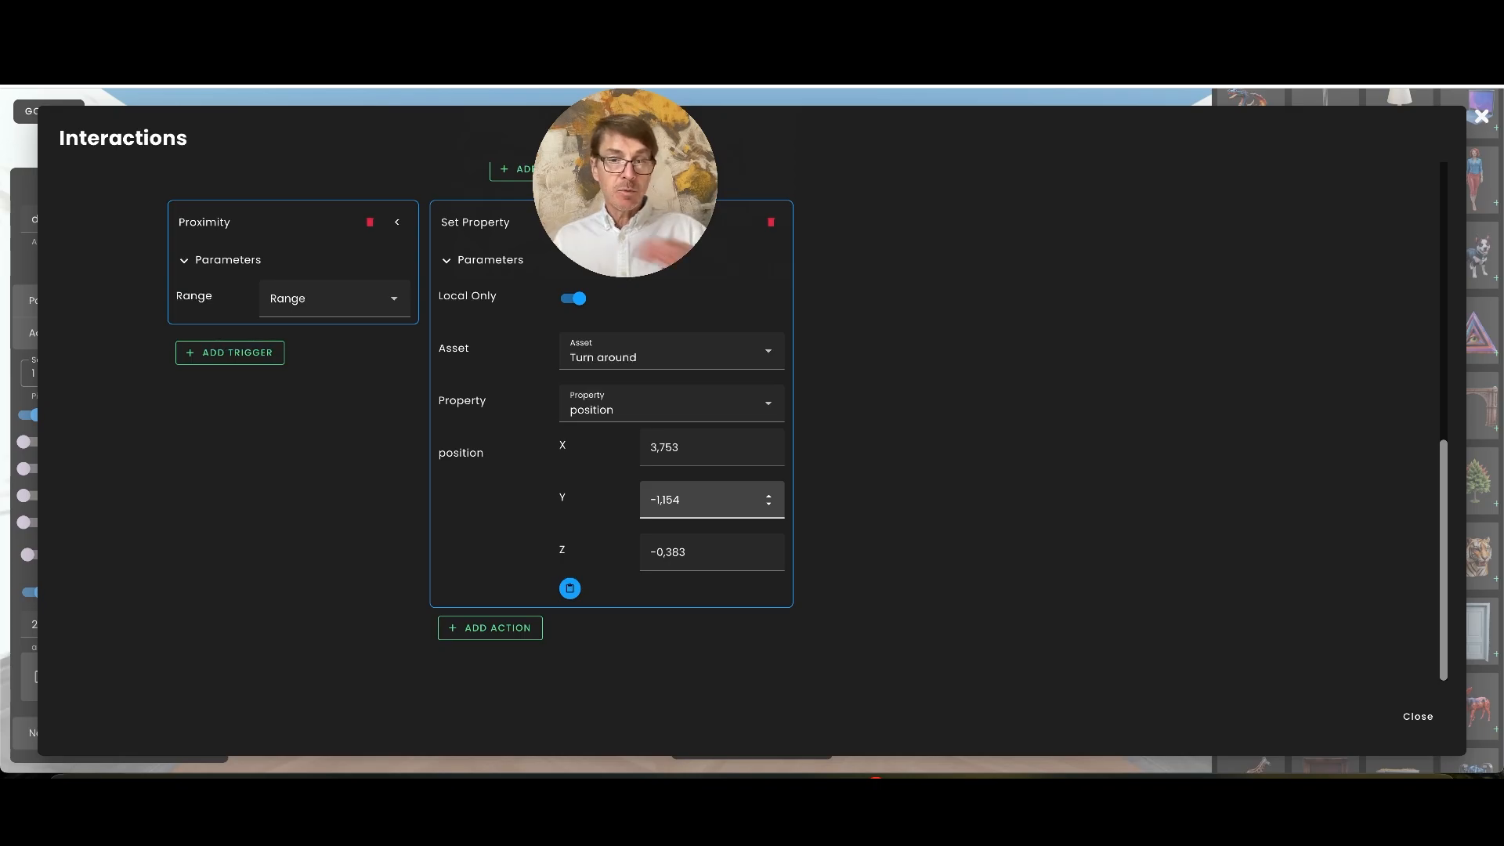
pyautogui.click(1418, 716)
# Leave edit mode, follow the back label to the first room, and look around at the Clue and Turn around labels and the hidden door
pyautogui.click(650, 453)
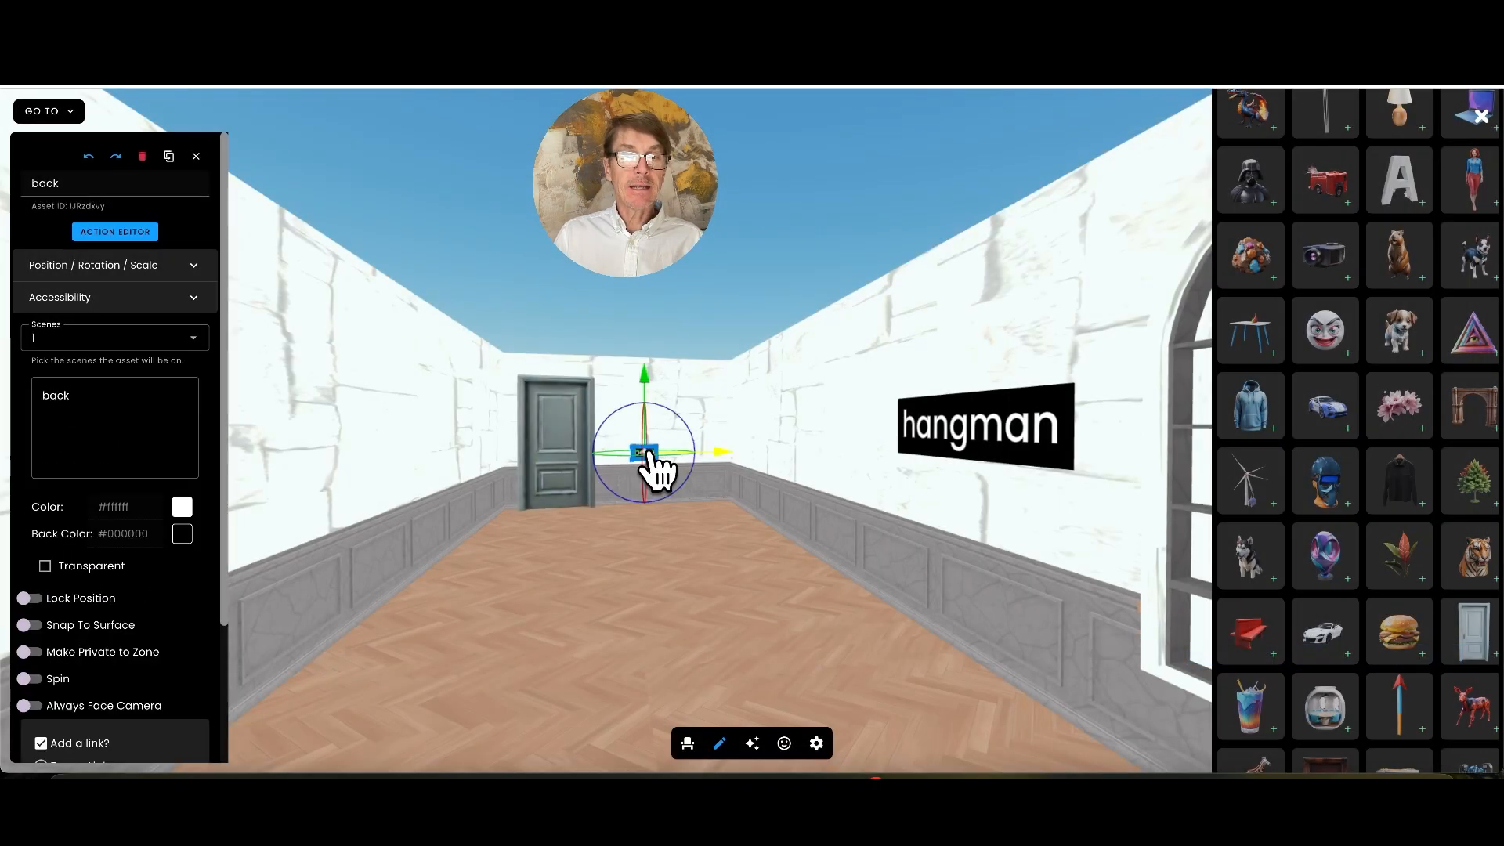
pyautogui.click(721, 744)
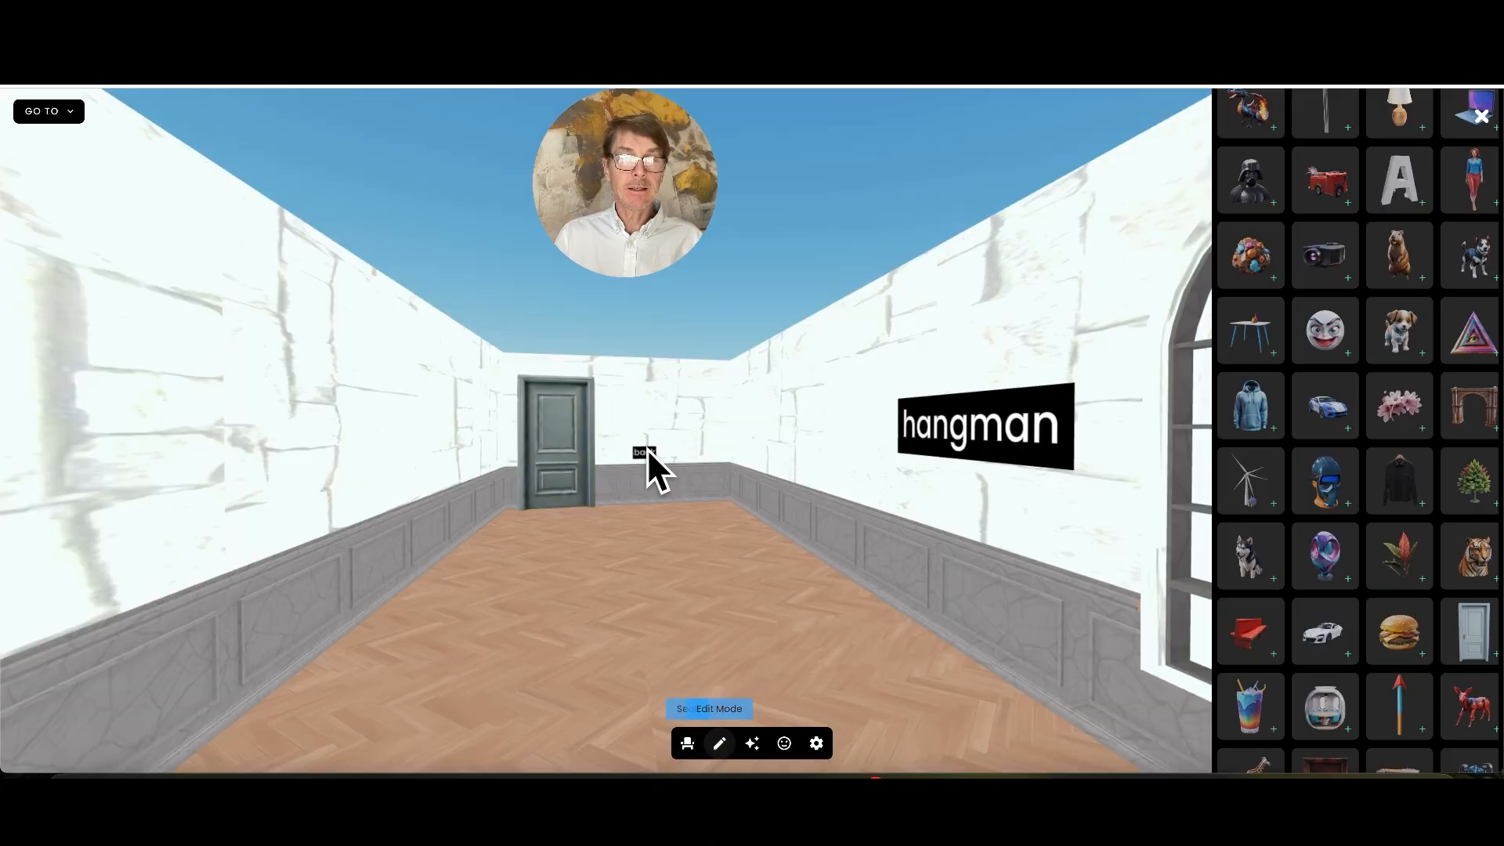
pyautogui.click(645, 455)
pyautogui.click(647, 462)
pyautogui.moveTo(636, 615); pyautogui.dragTo(303, 594)
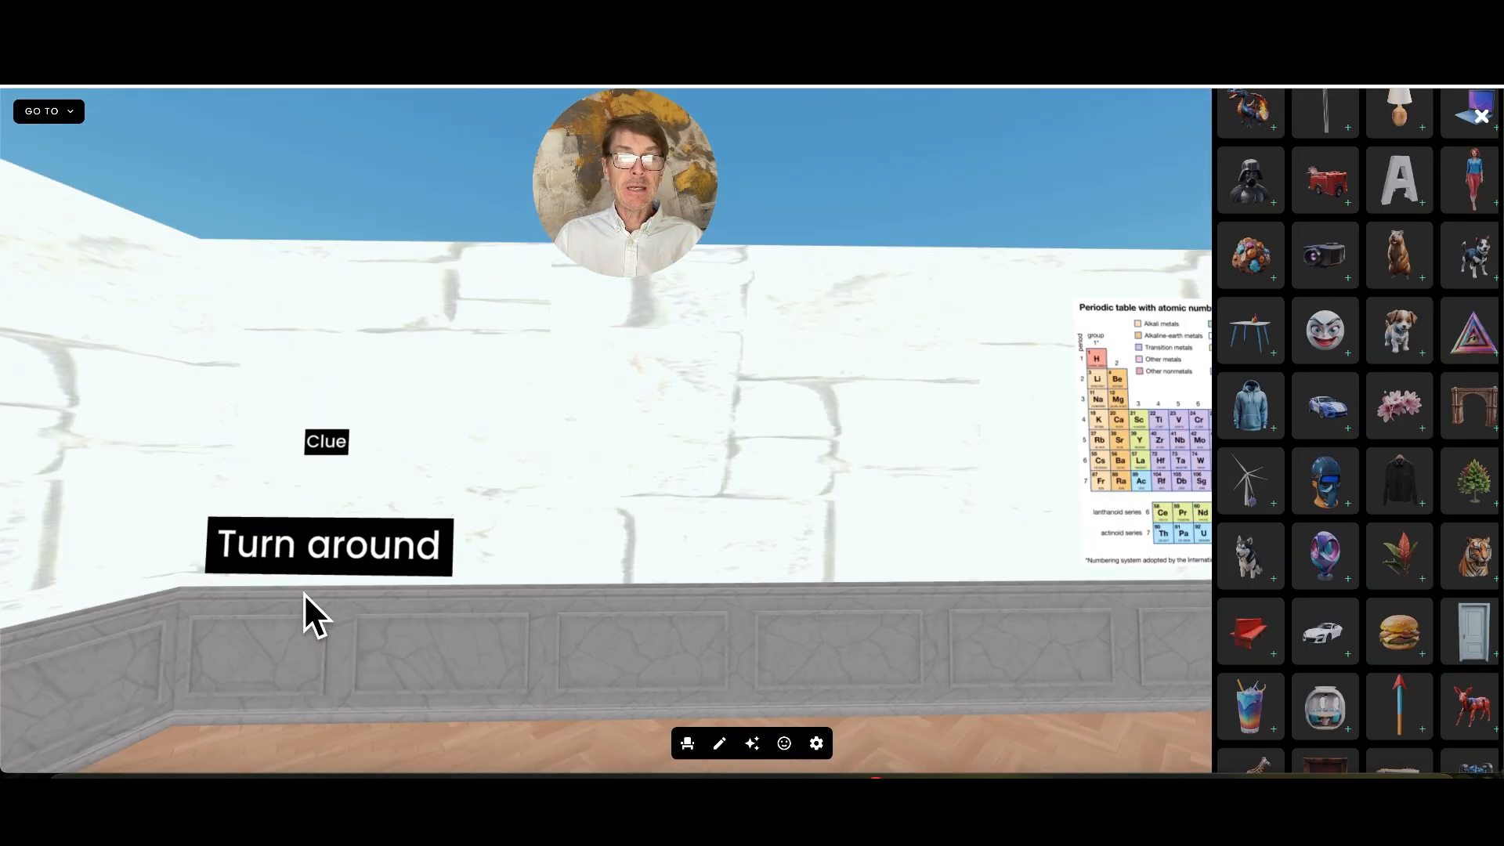
pyautogui.moveTo(795, 618); pyautogui.dragTo(393, 622)
pyautogui.moveTo(764, 652); pyautogui.dragTo(593, 653)
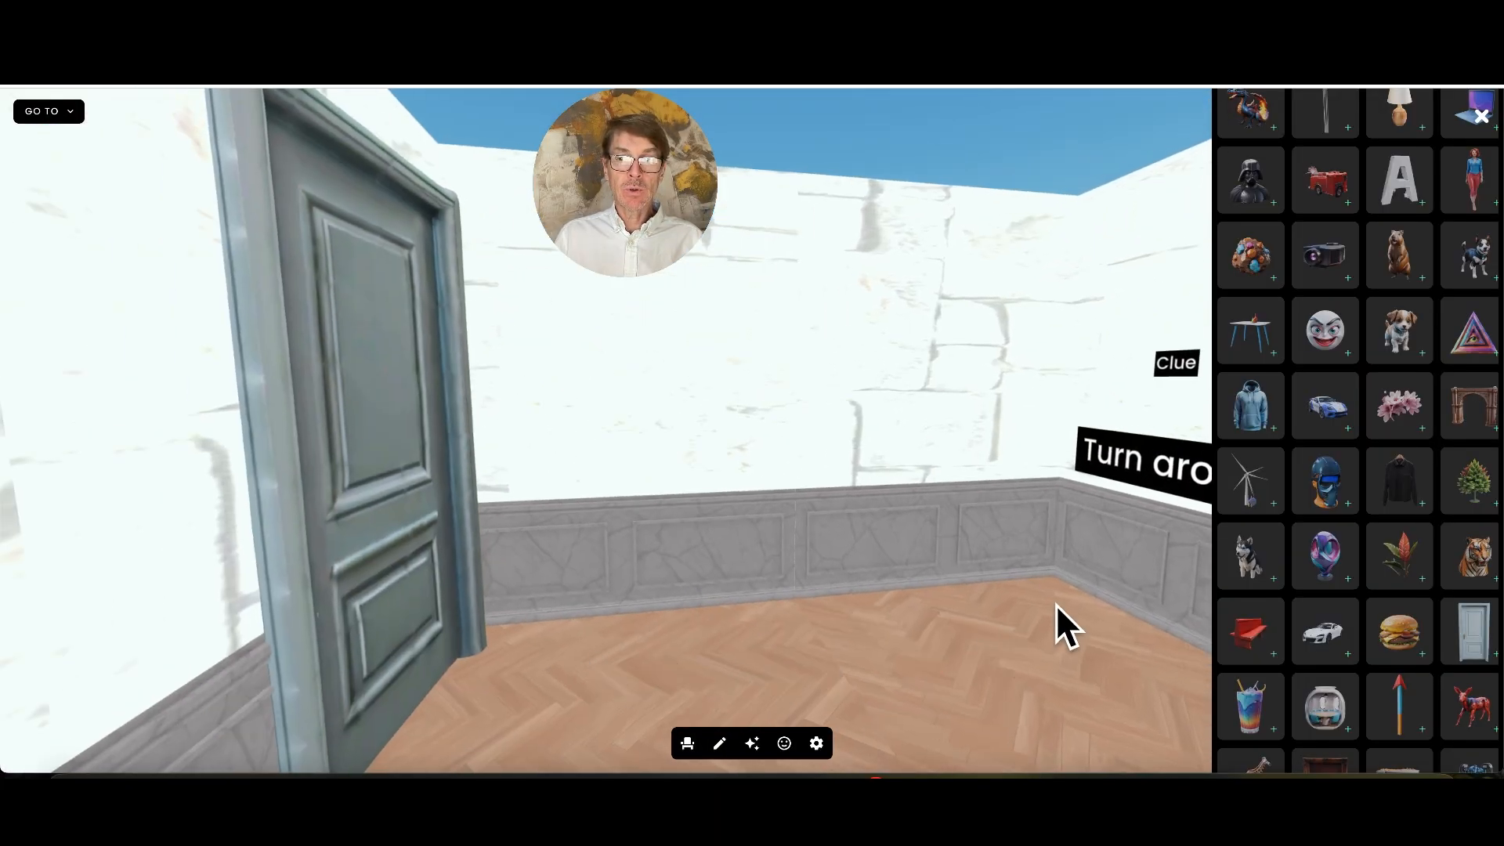
# Go through the hidden door, return through the door beside the back label, and check whether the hidden items reset
pyautogui.click(383, 521)
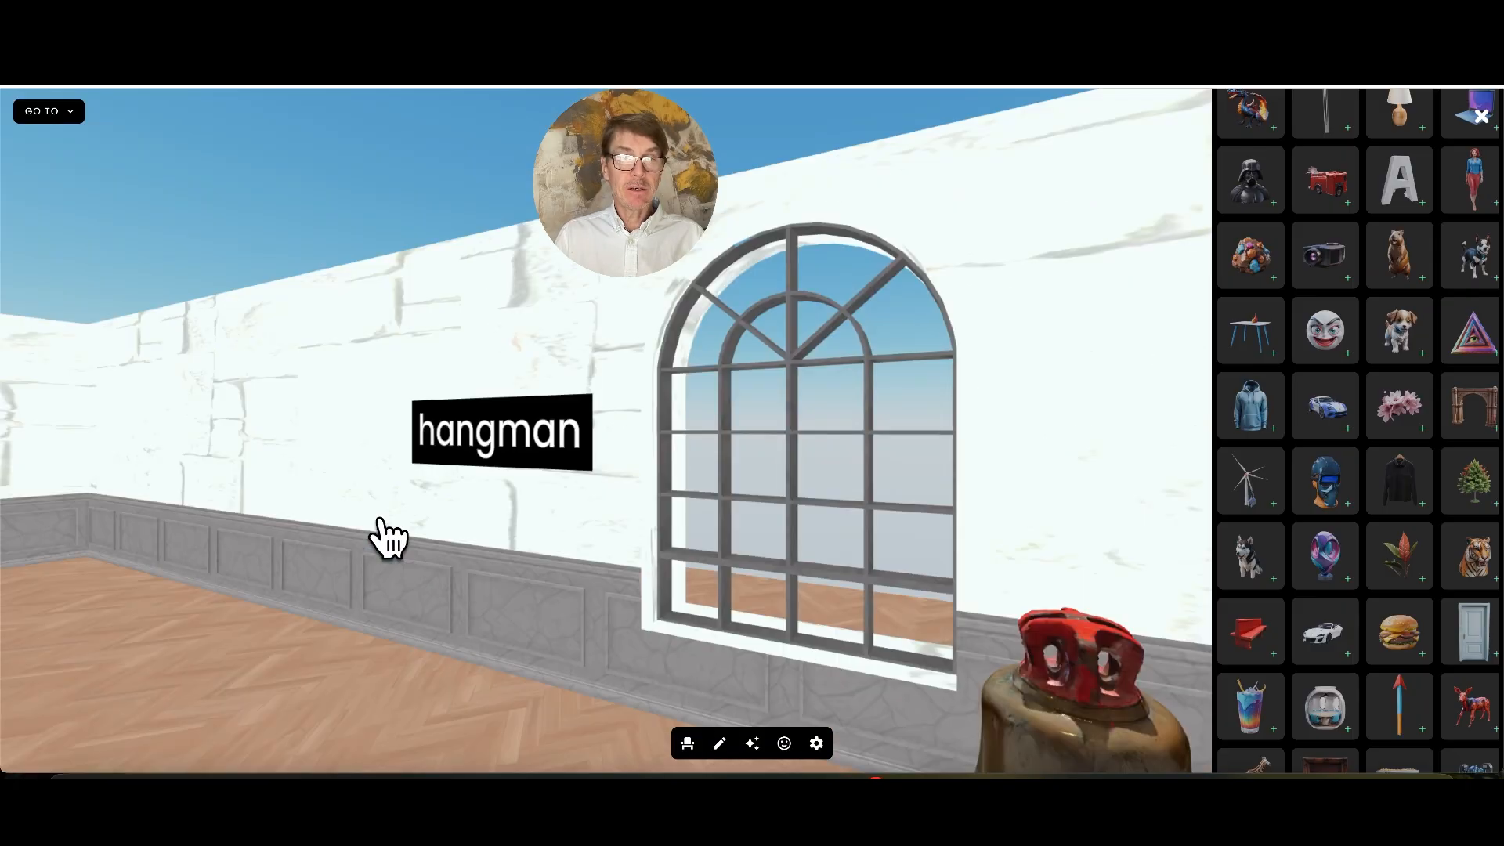
pyautogui.moveTo(666, 625); pyautogui.dragTo(444, 611)
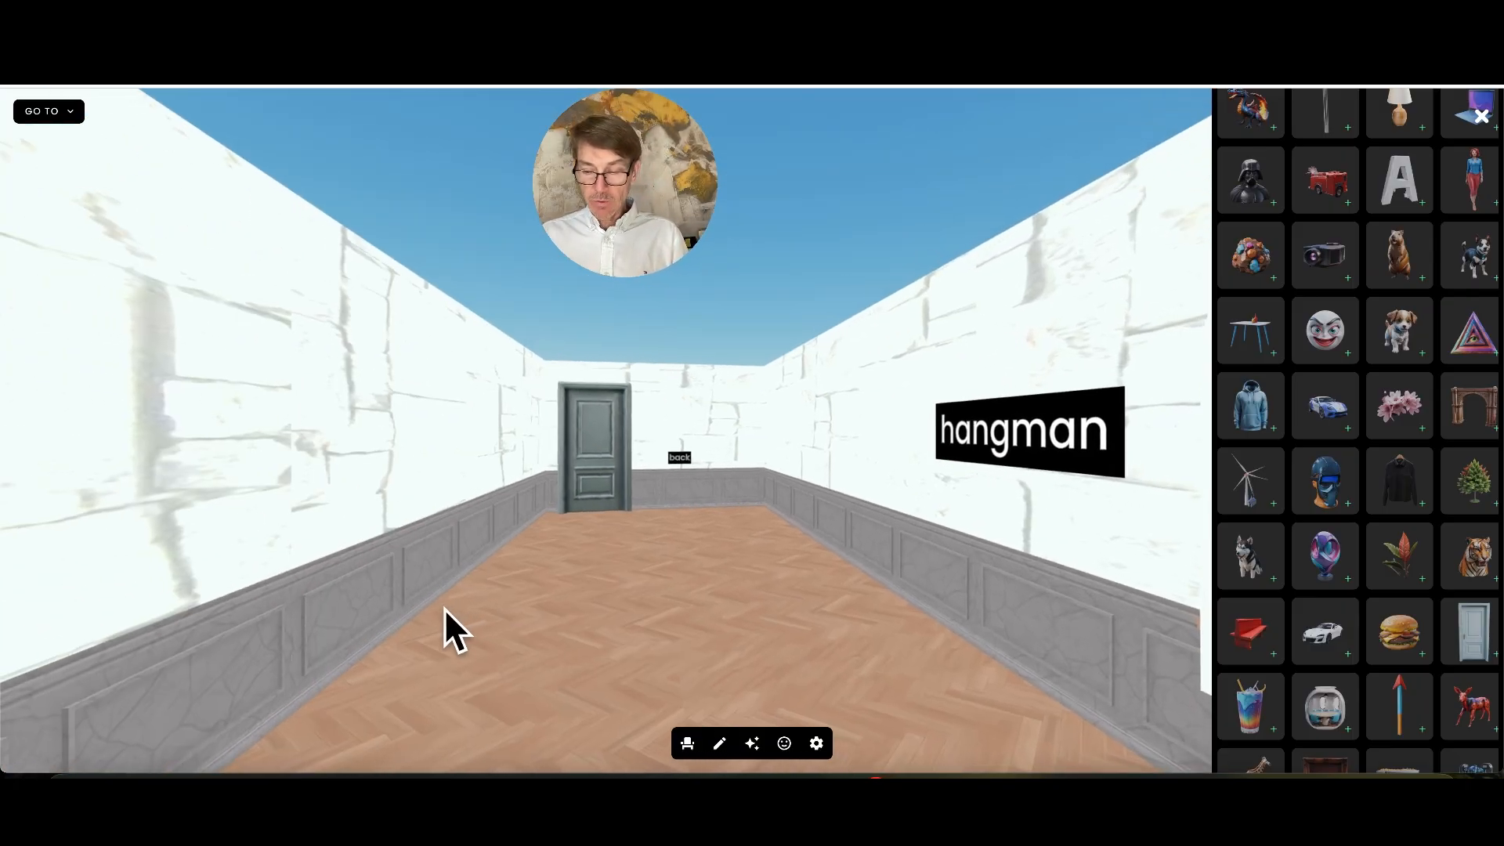
pyautogui.click(444, 611)
pyautogui.press('w')
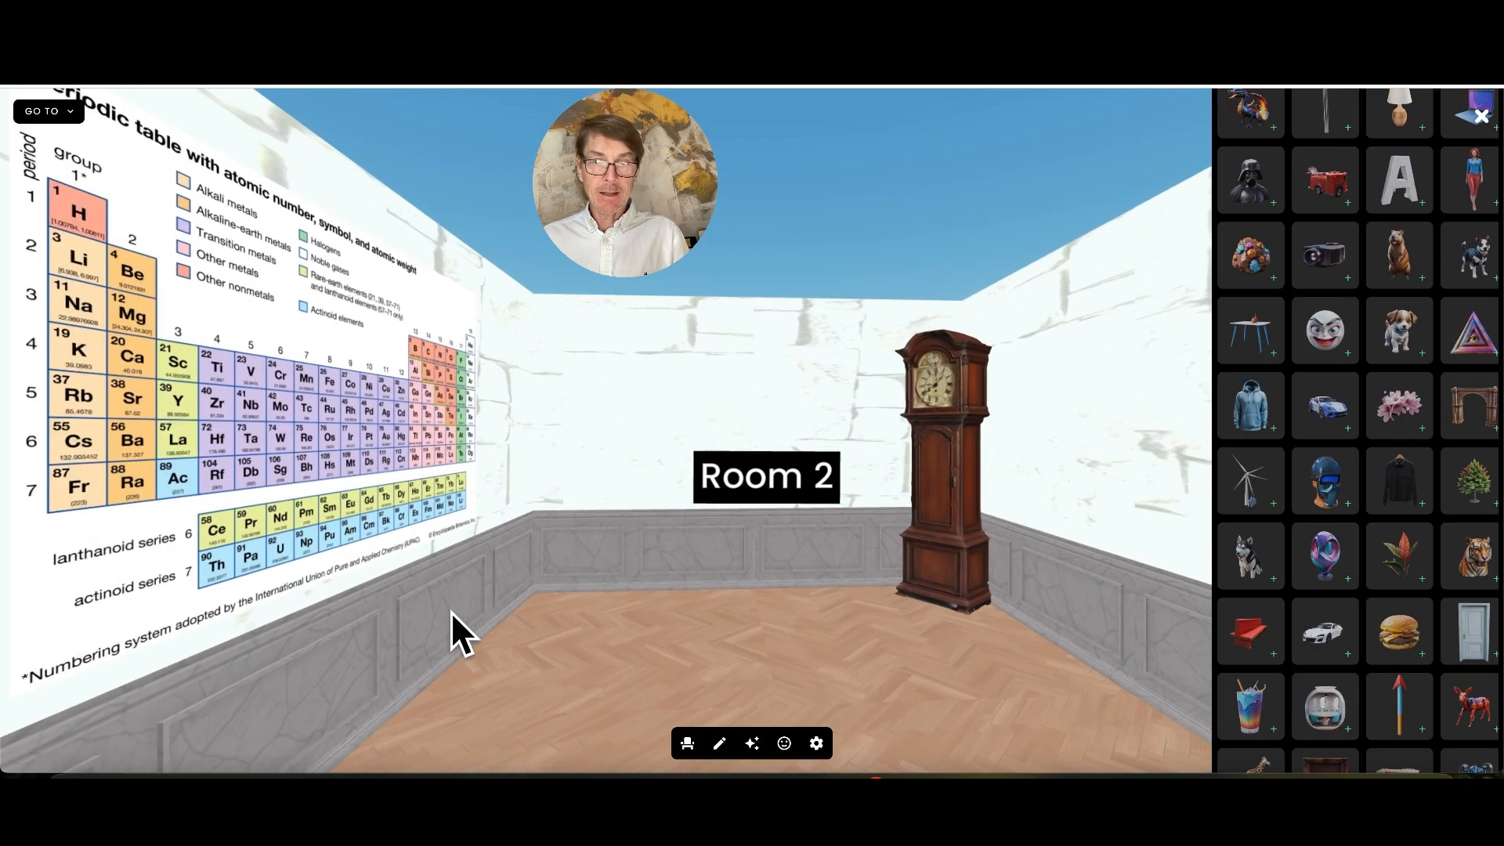
pyautogui.moveTo(450, 611); pyautogui.dragTo(857, 595)
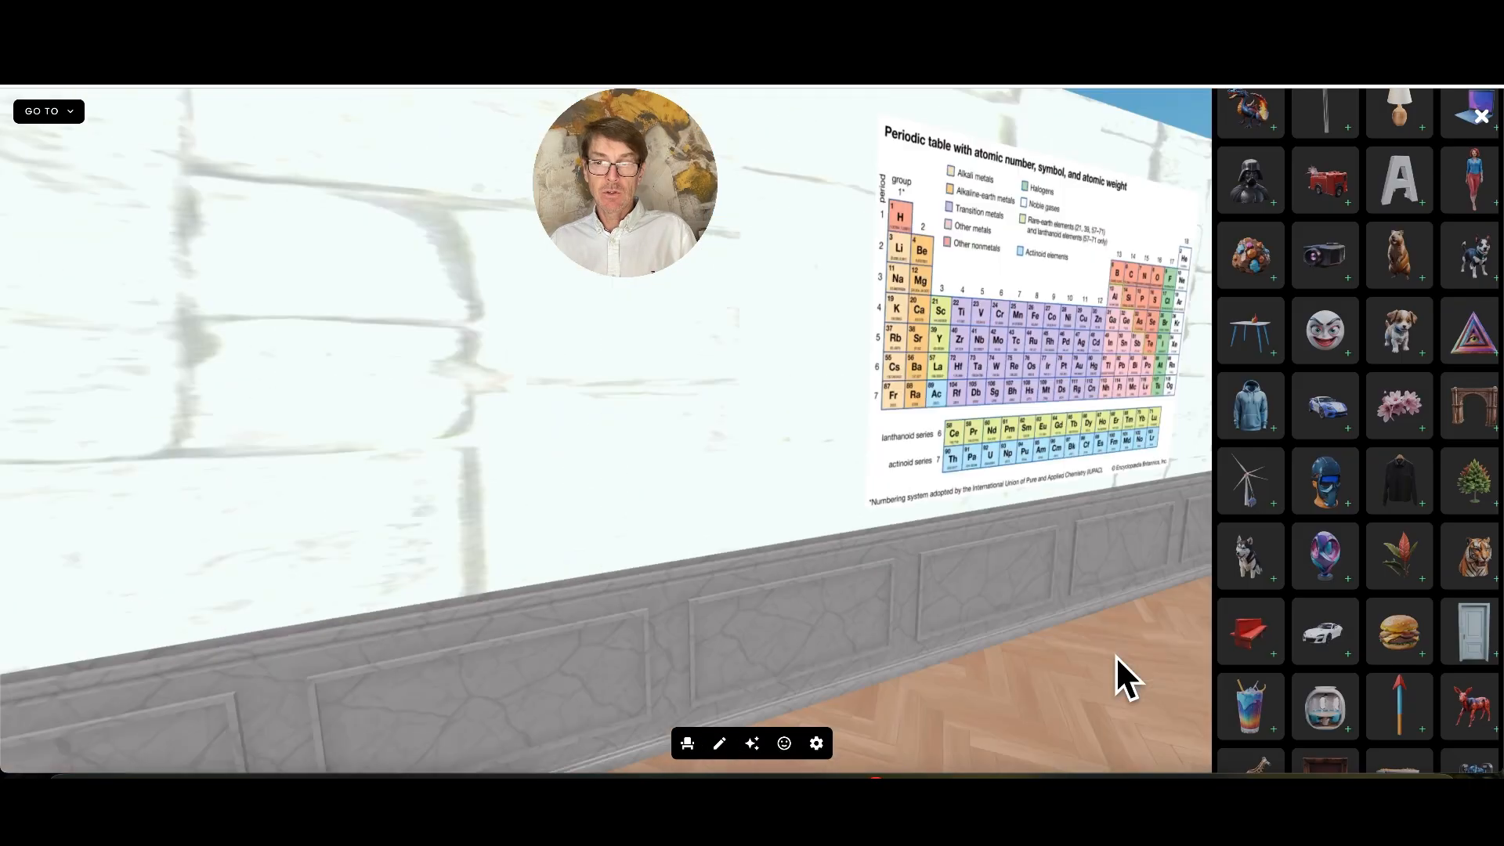
pyautogui.moveTo(1115, 655); pyautogui.dragTo(1034, 661)
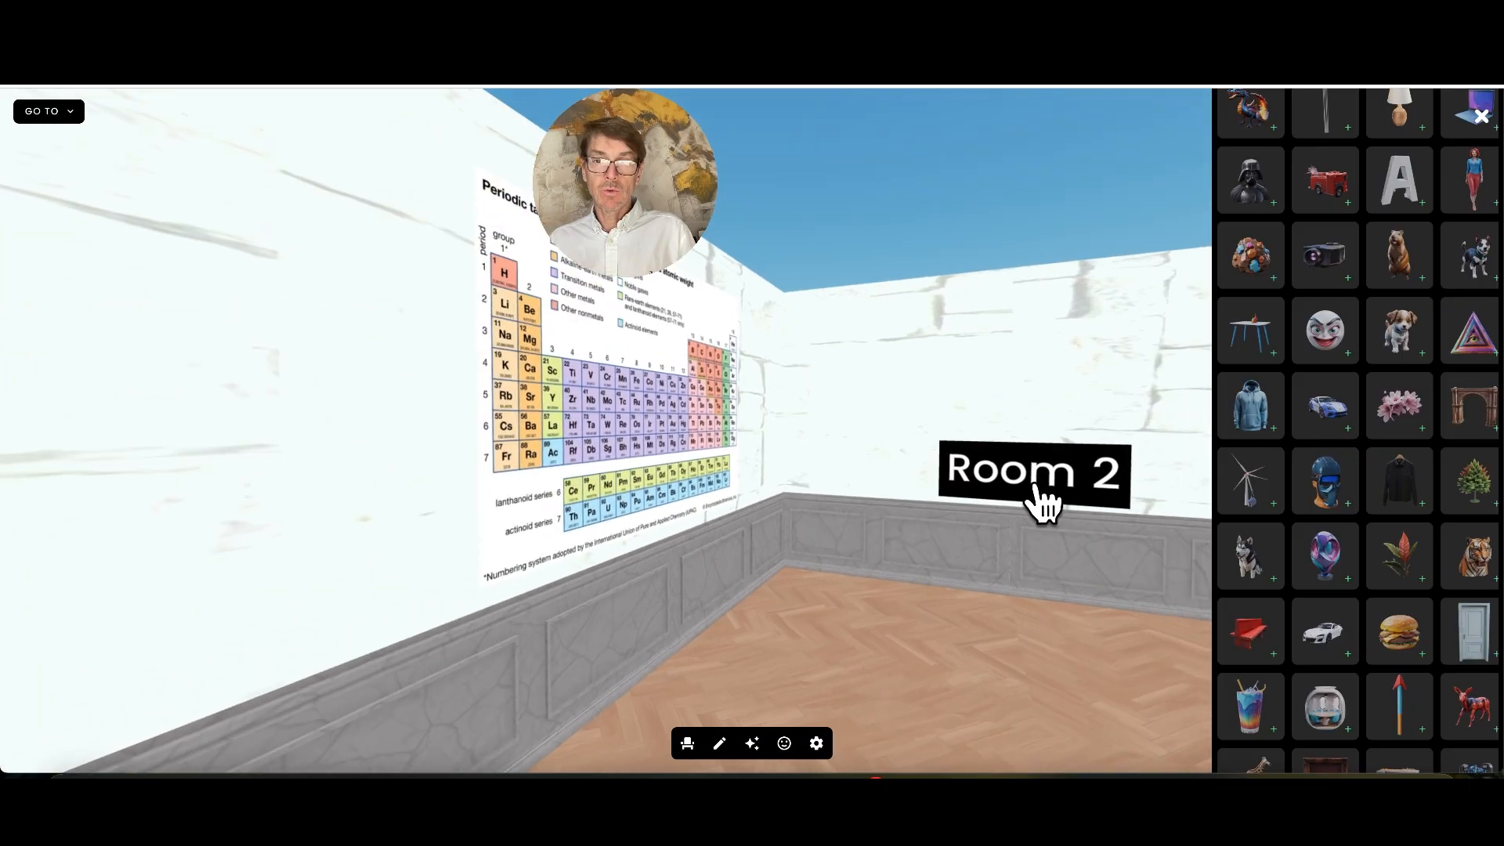
# Follow the Room 2 label and open the interactions of the door beside the back label for editing
pyautogui.click(1036, 482)
pyautogui.click(641, 459)
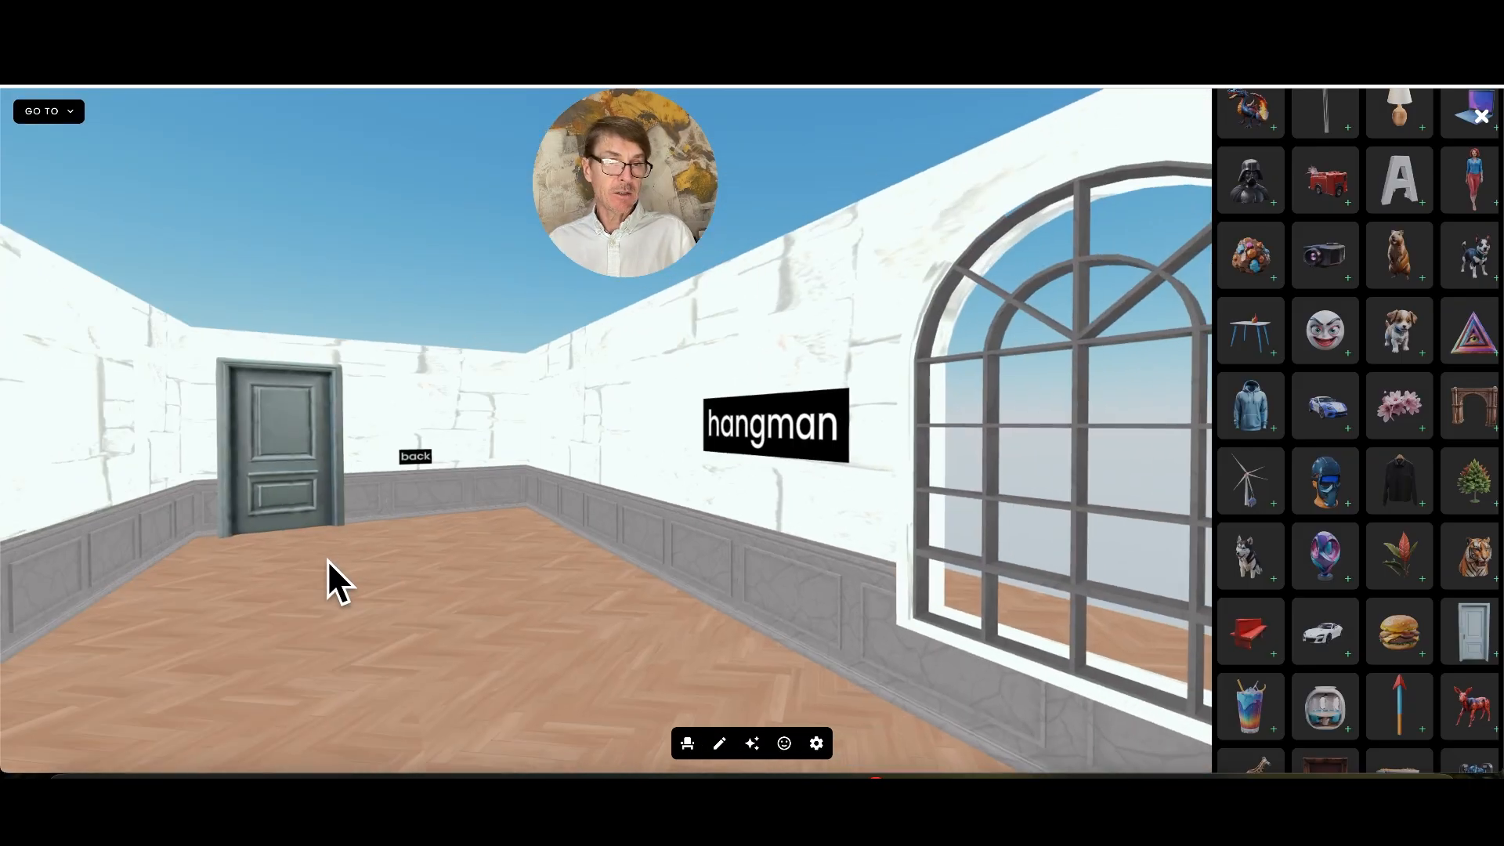
pyautogui.moveTo(327, 559); pyautogui.dragTo(454, 561)
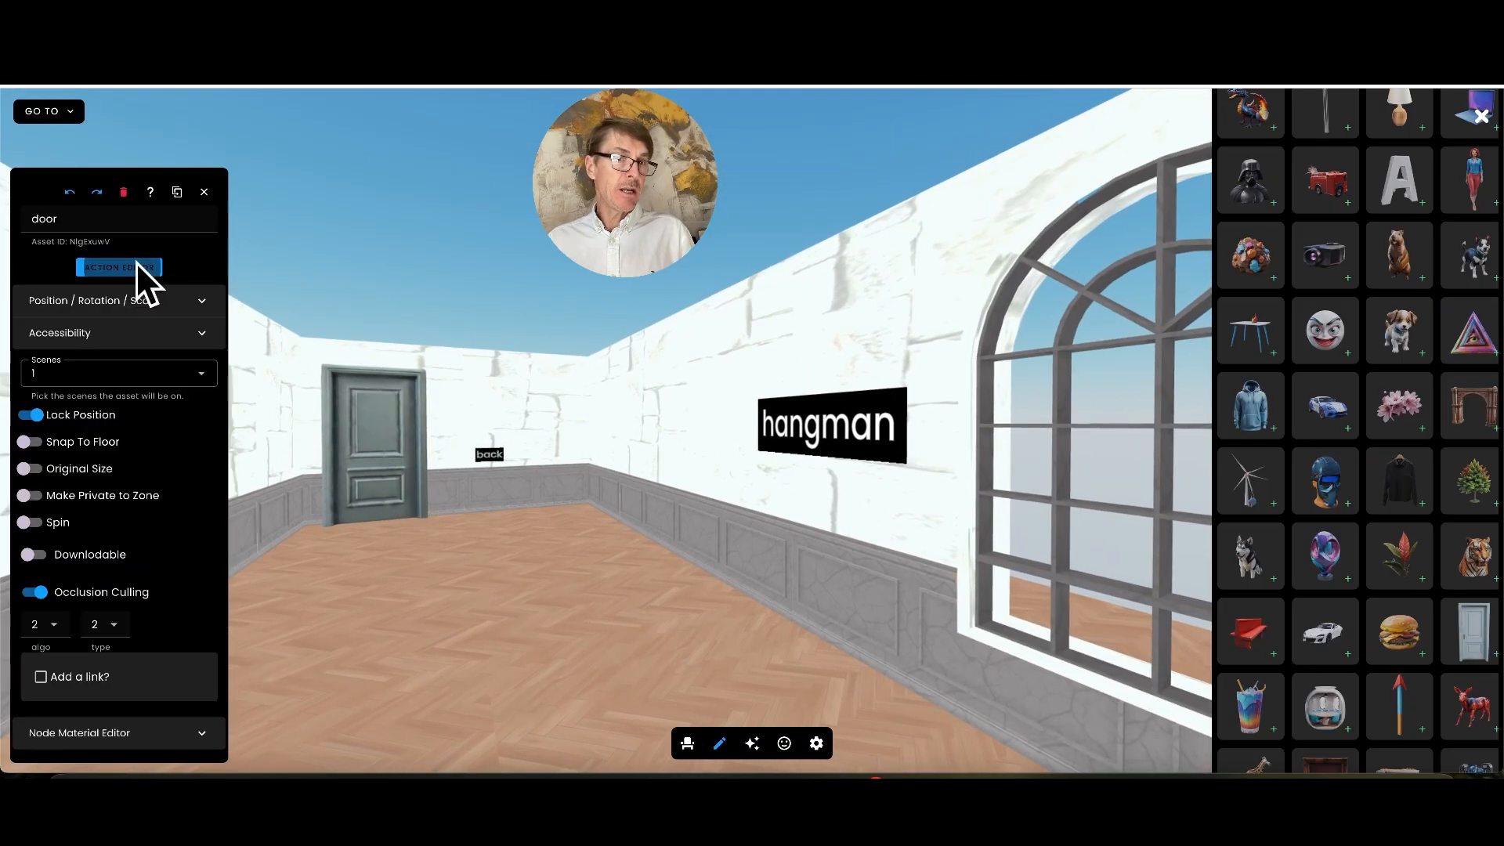
pyautogui.click(134, 267)
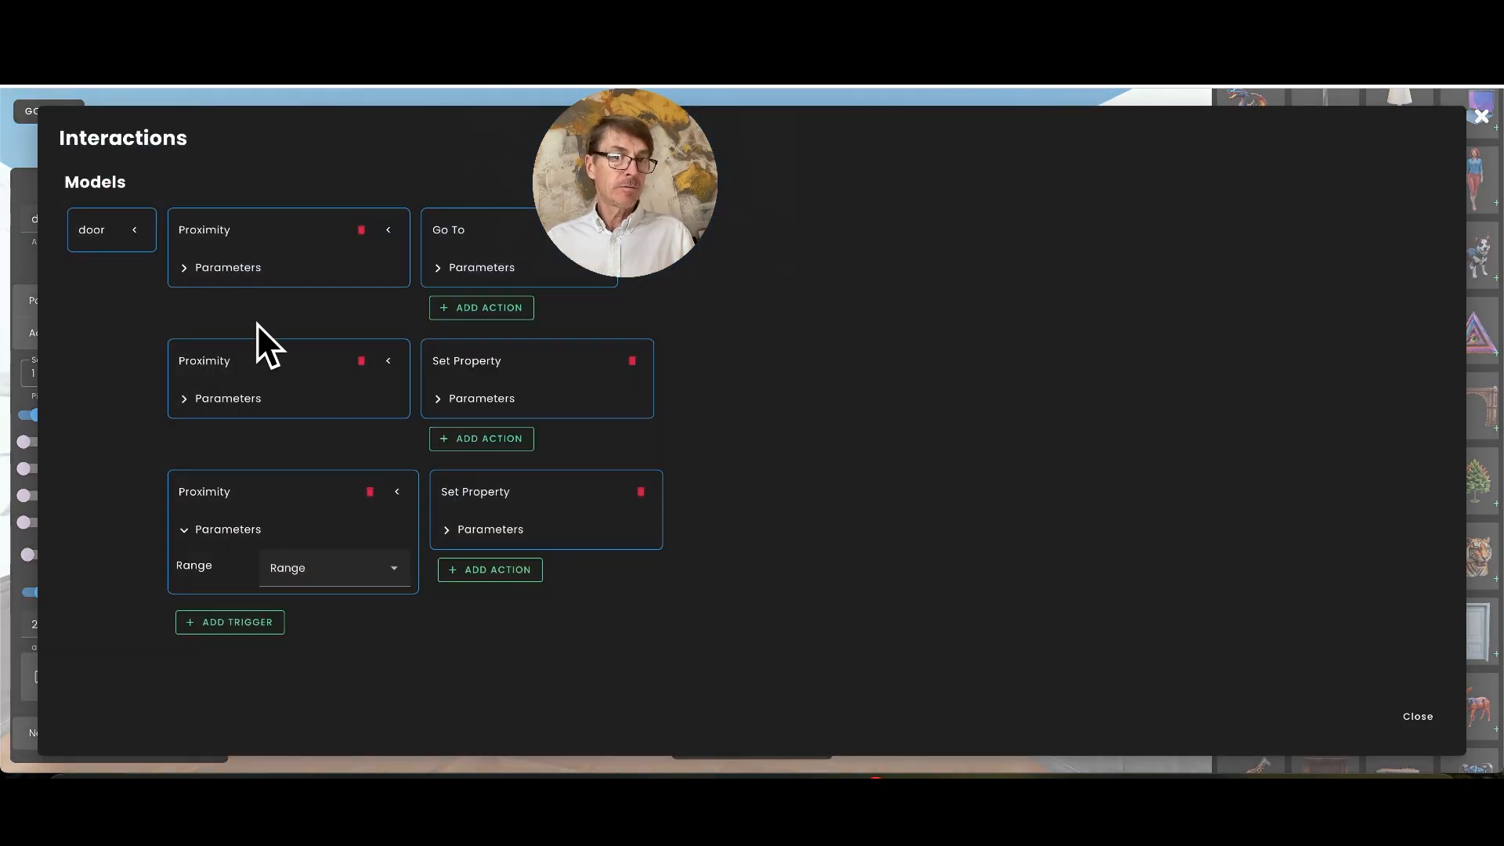
# Set the third Proximity trigger's range to close and review the parameters of its Set Property action
pyautogui.click(331, 573)
pyautogui.click(333, 602)
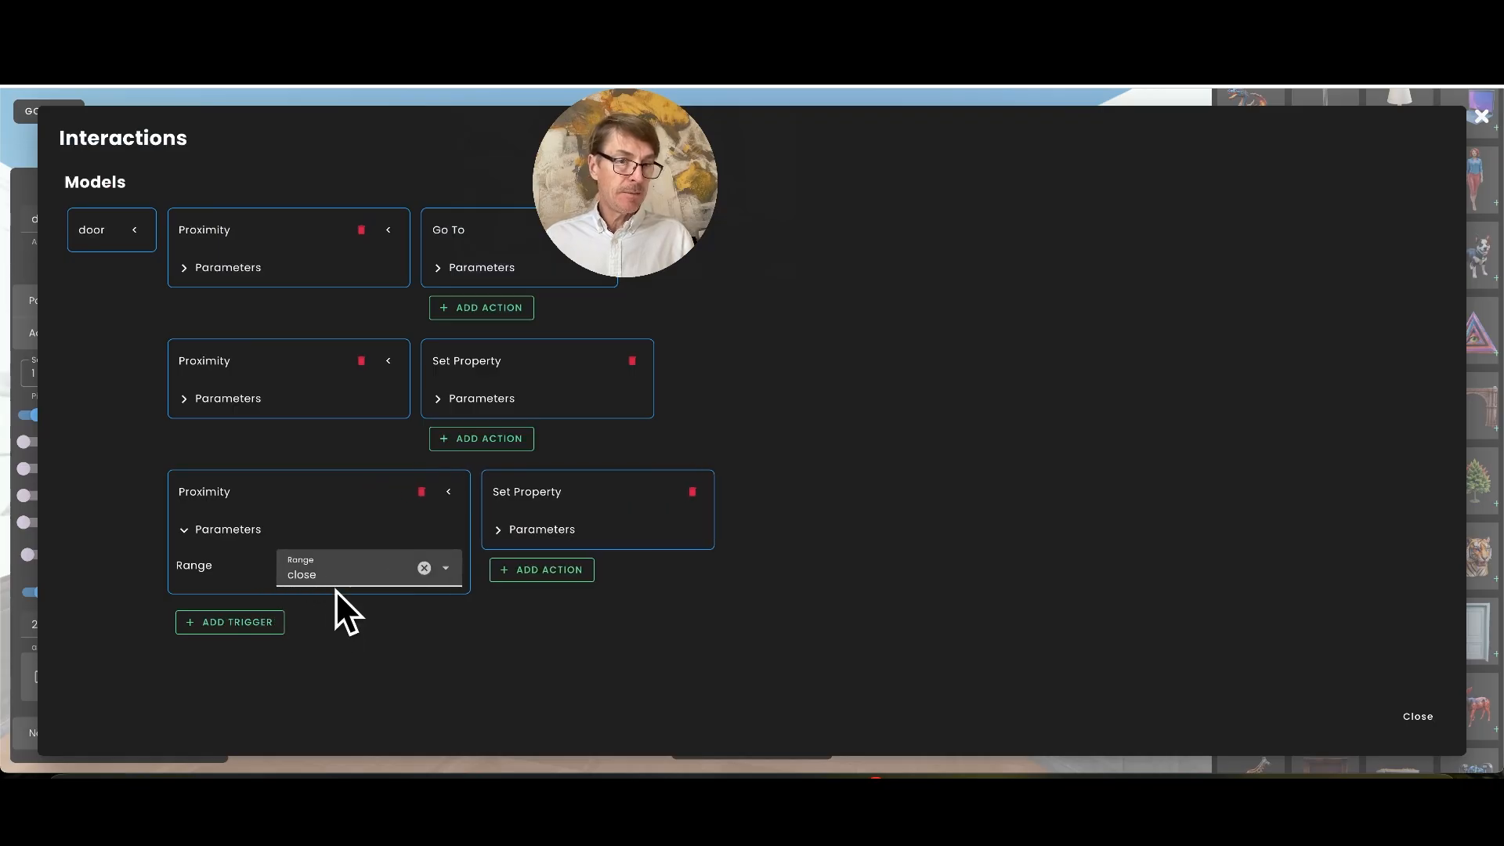
pyautogui.click(540, 530)
pyautogui.scroll(-2, 712, 622)
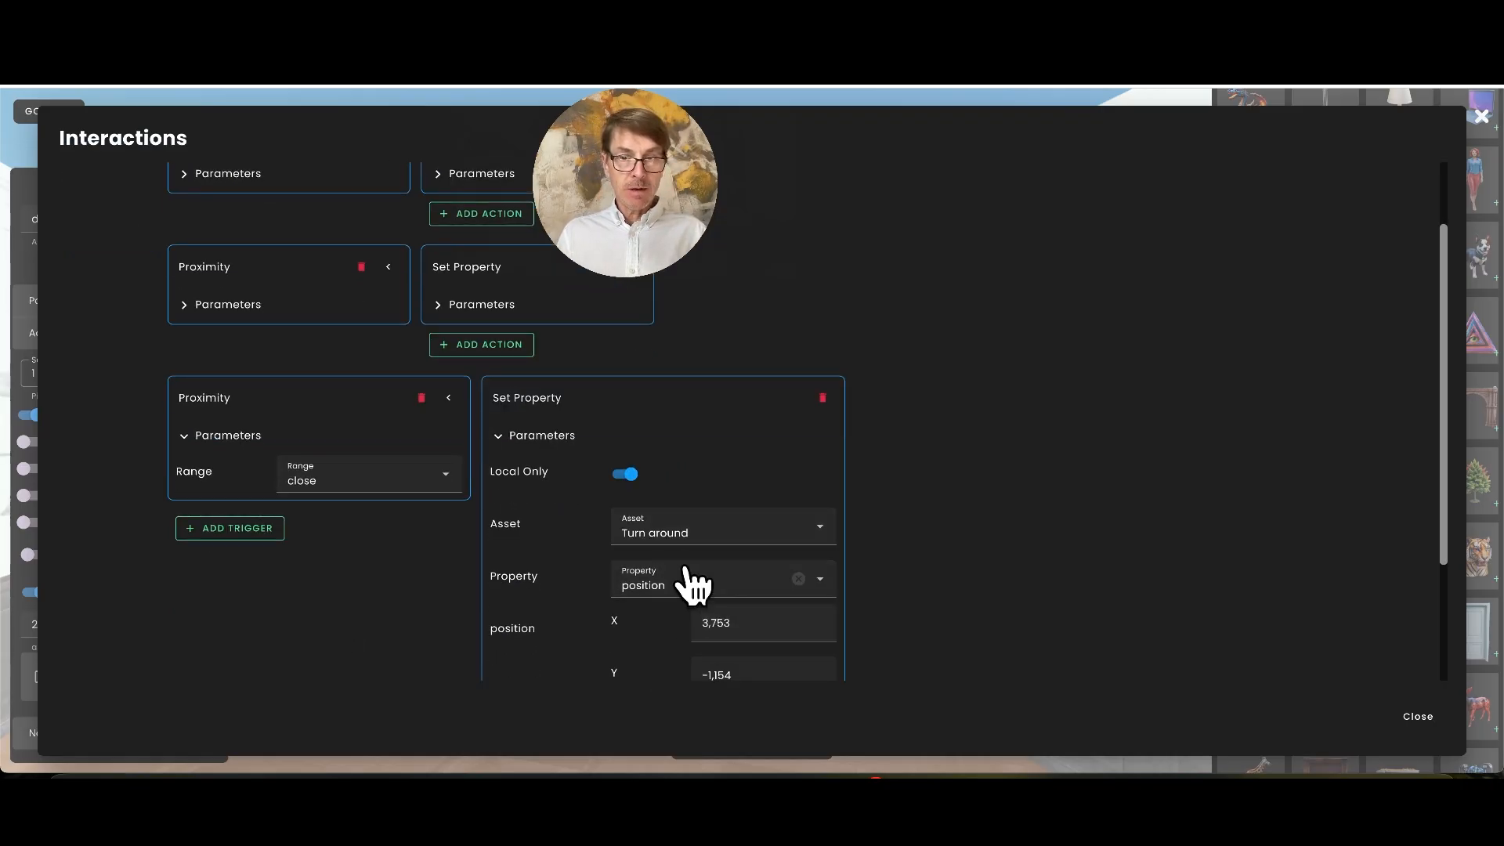
pyautogui.scroll(-2, 689, 604)
pyautogui.scroll(-2, 744, 616)
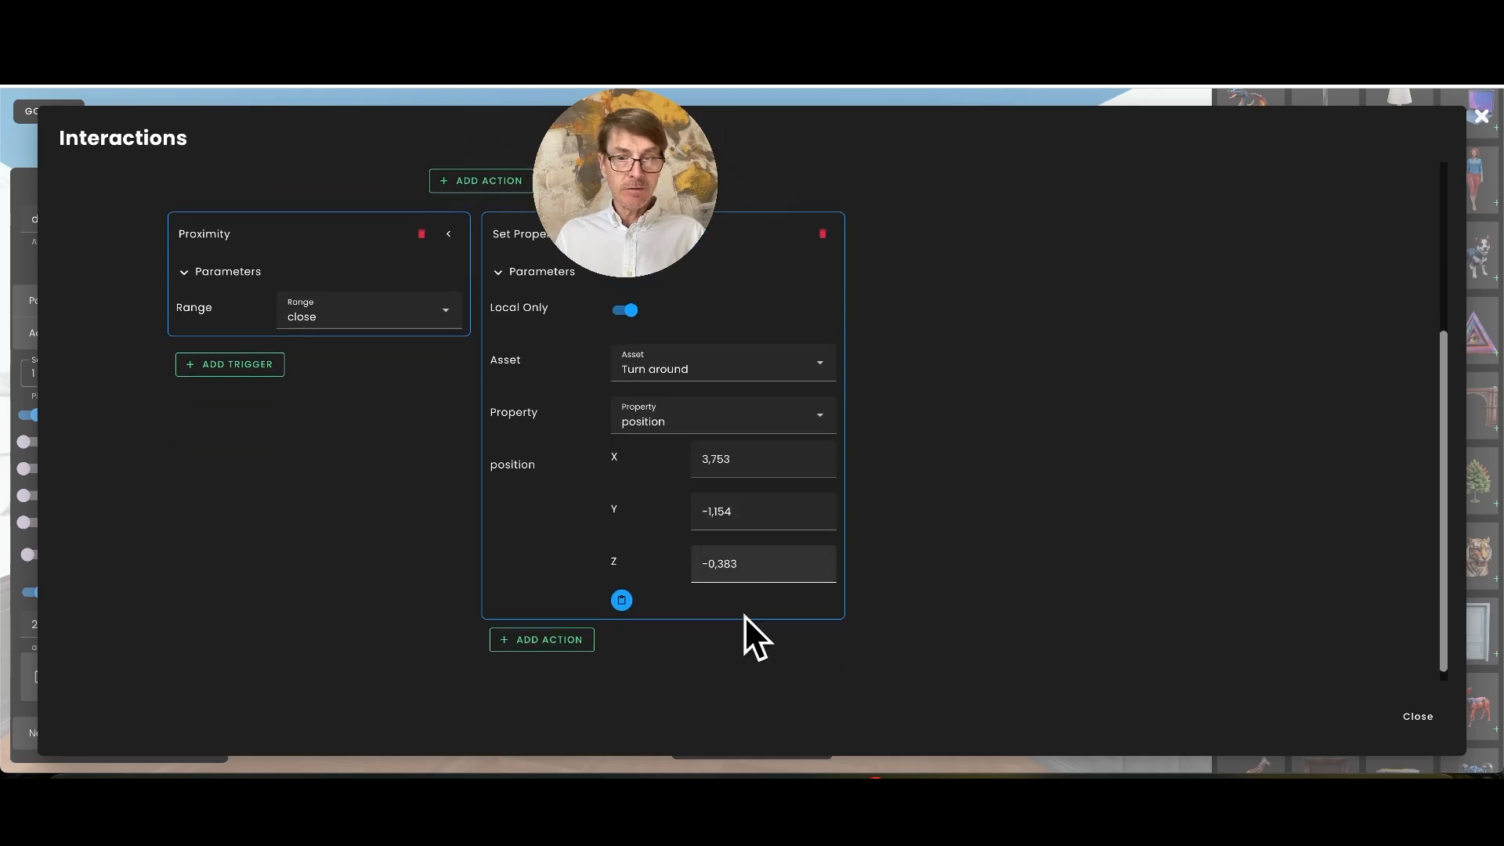
pyautogui.click(1417, 715)
# Leave edit mode and walk up to the door beside the back label to test the return to the first room
pyautogui.moveTo(614, 624); pyautogui.dragTo(763, 710)
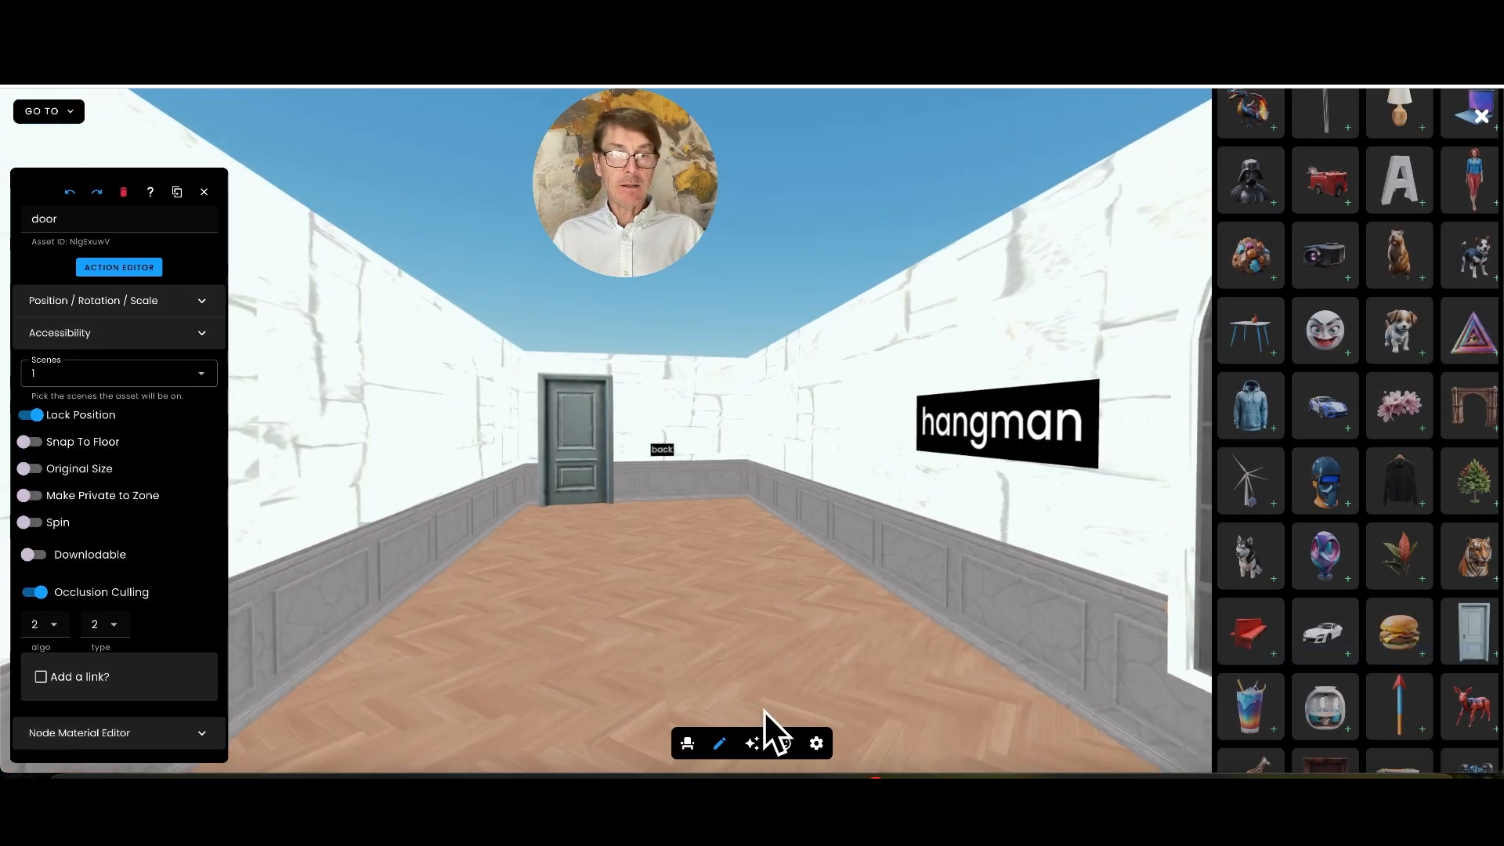
pyautogui.click(719, 741)
pyautogui.moveTo(717, 637); pyautogui.dragTo(619, 607)
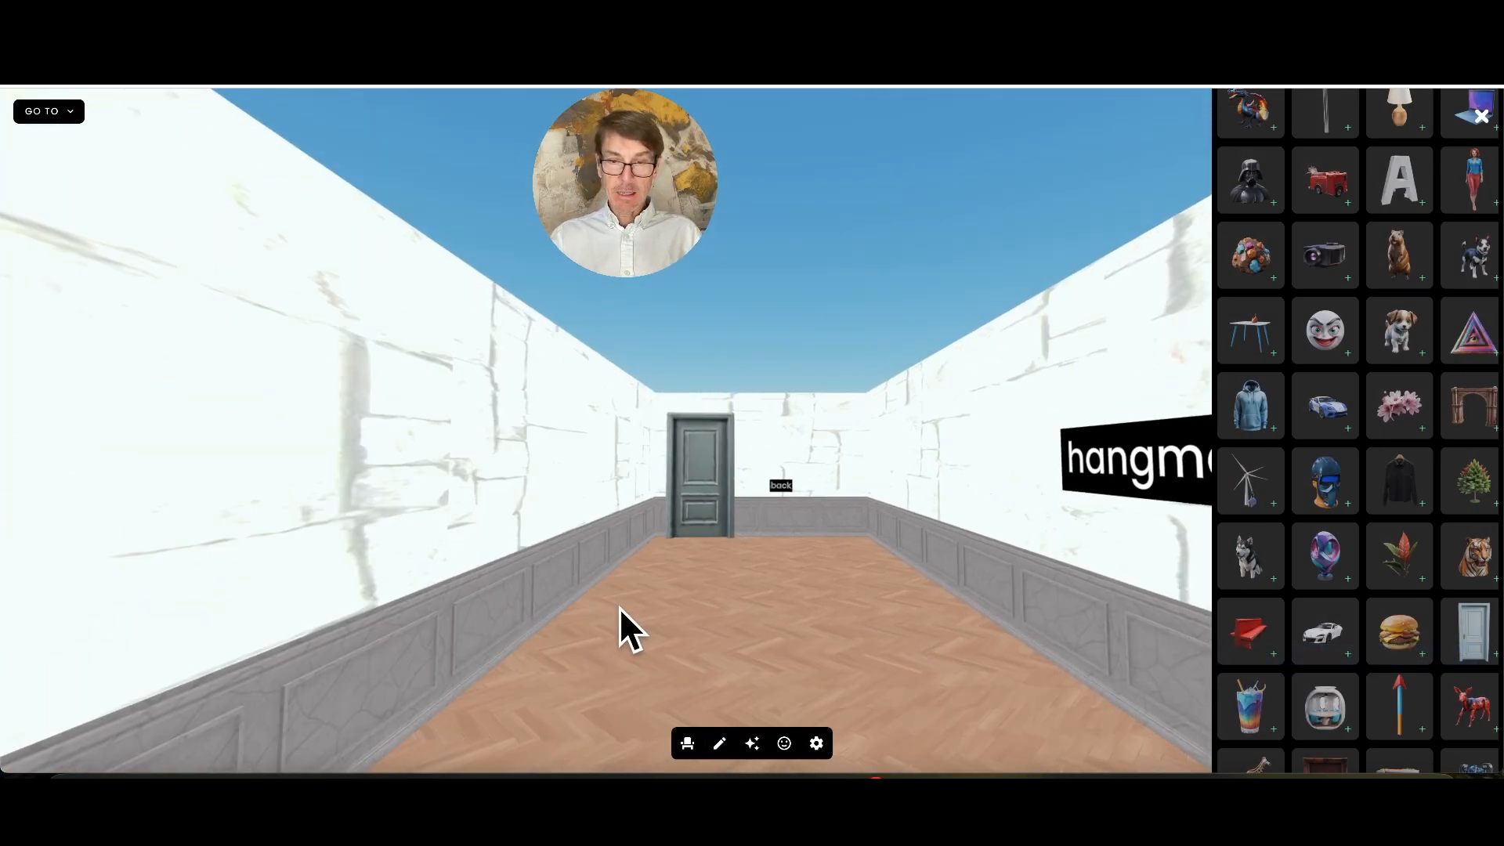
pyautogui.press('Up')
pyautogui.press('Up')
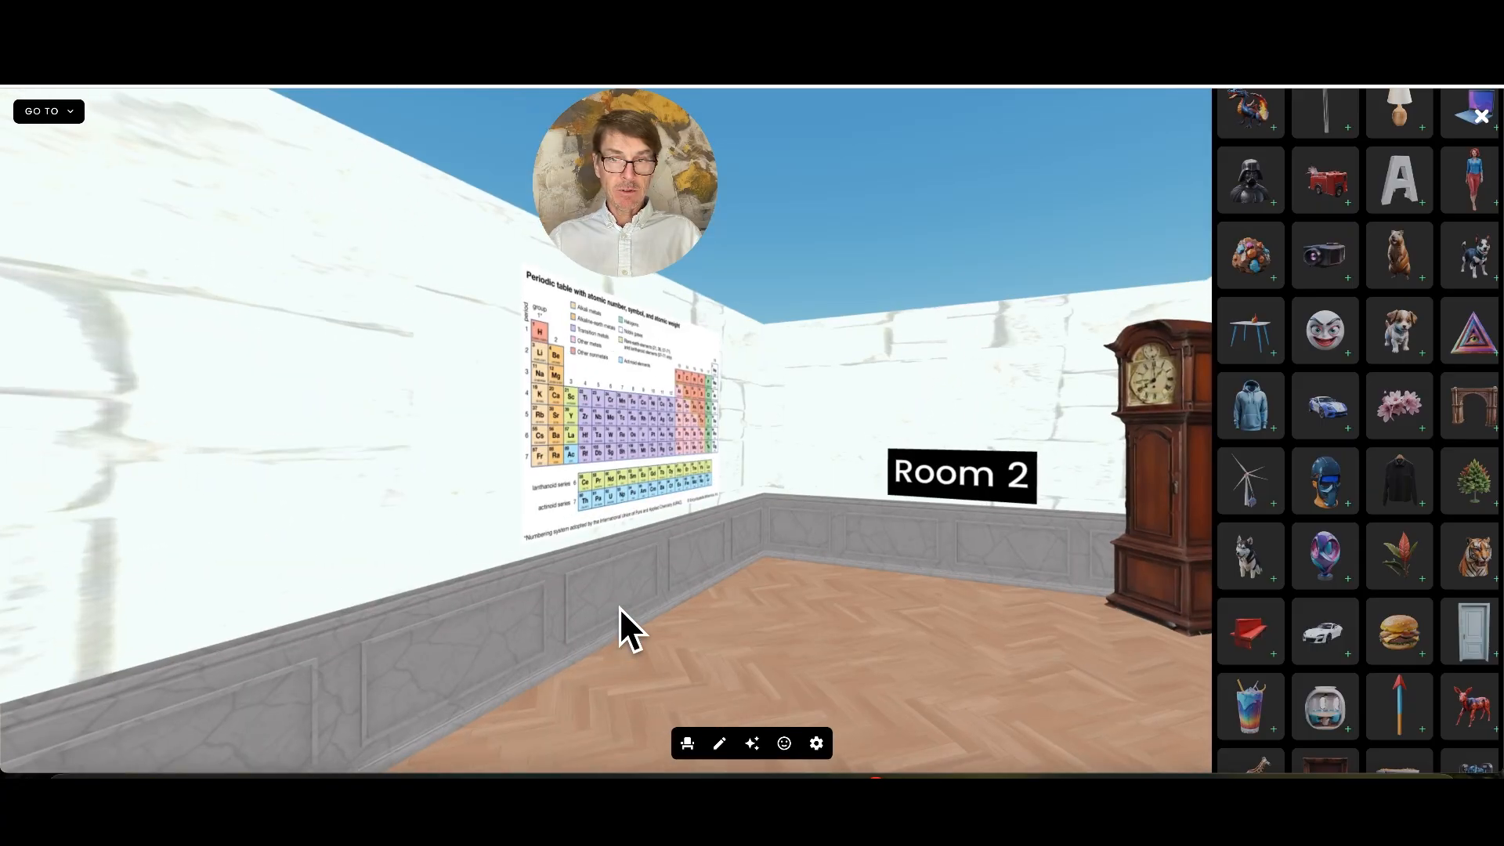
# Turn toward the Clue label and activate it to test revealing the hidden door and the Turn around label
pyautogui.moveTo(776, 595); pyautogui.dragTo(421, 636)
pyautogui.click(812, 403)
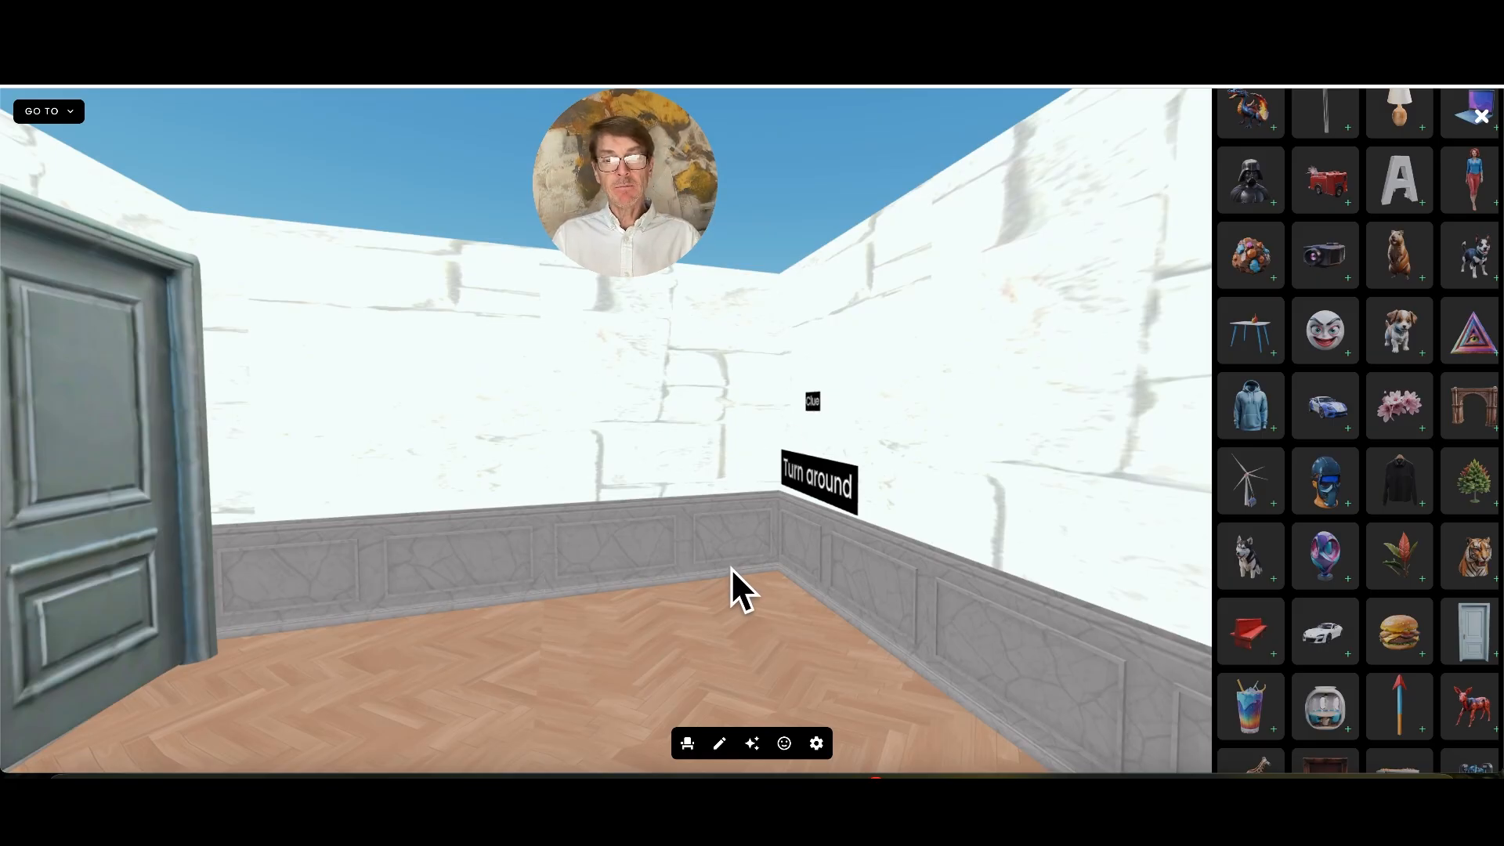
pyautogui.moveTo(731, 567); pyautogui.dragTo(673, 581)
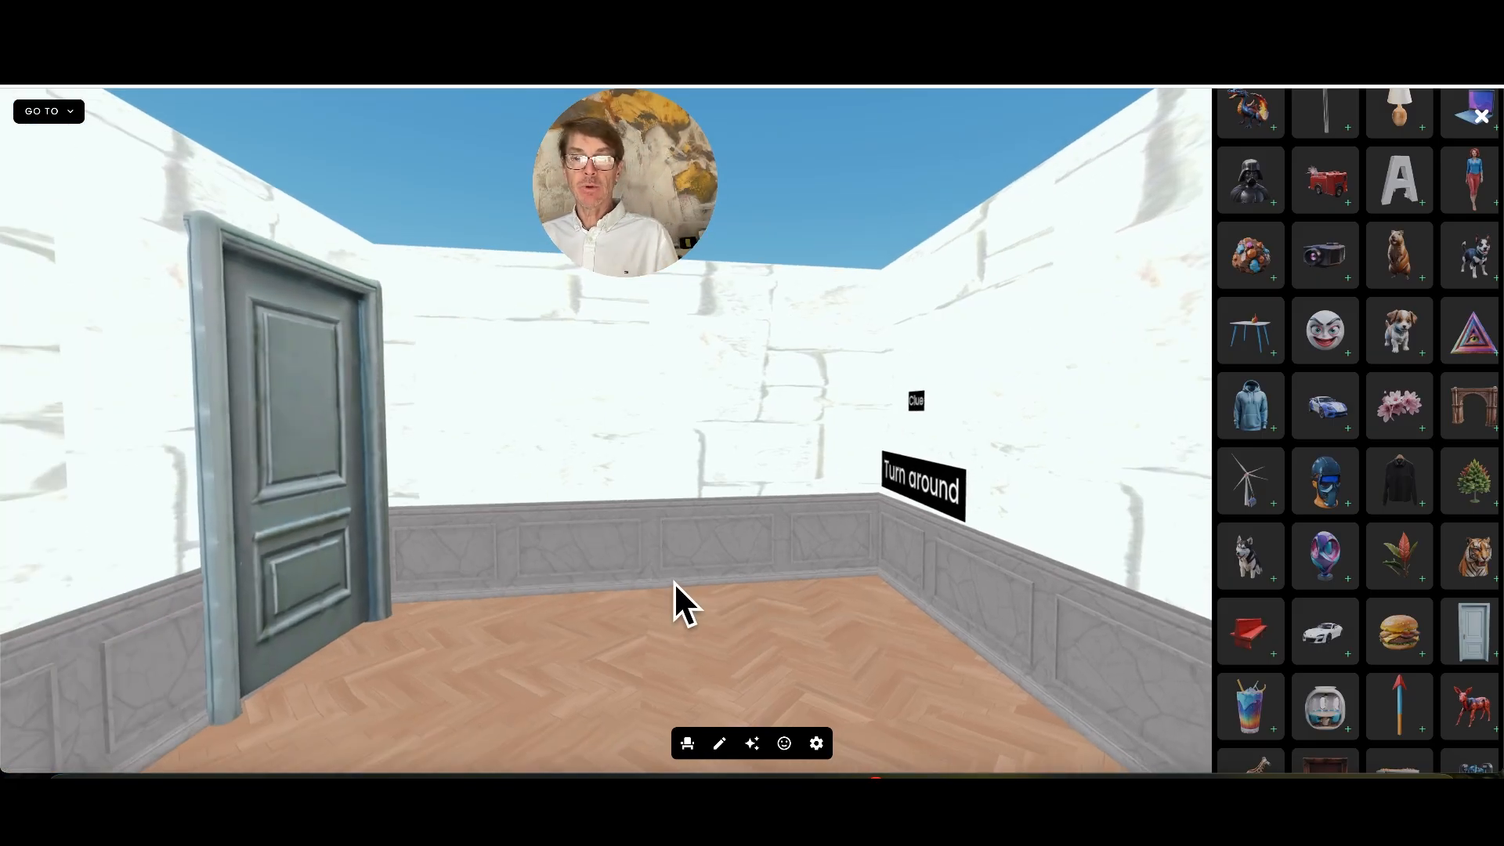